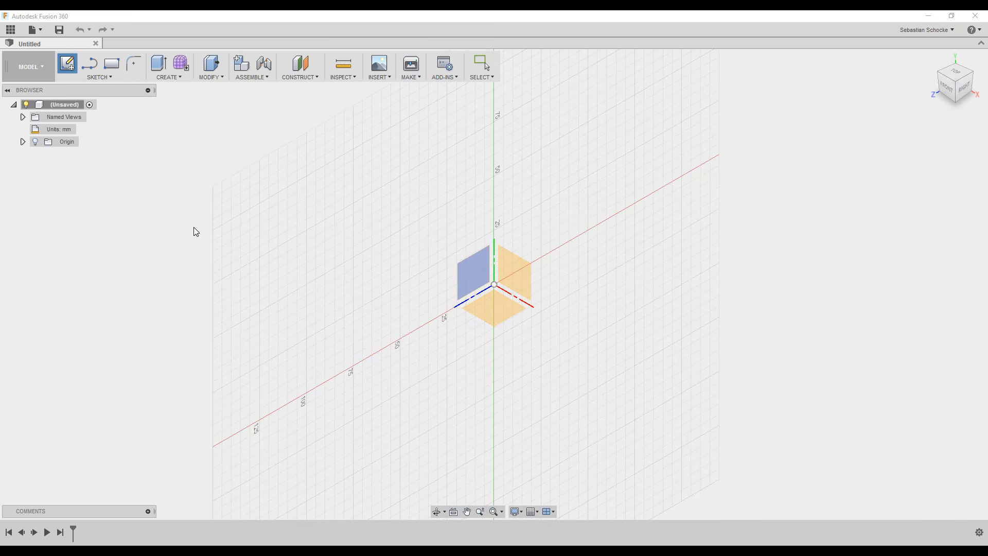
Start a new sketch on the XY ground plane of the empty design.
left_click(503, 305)
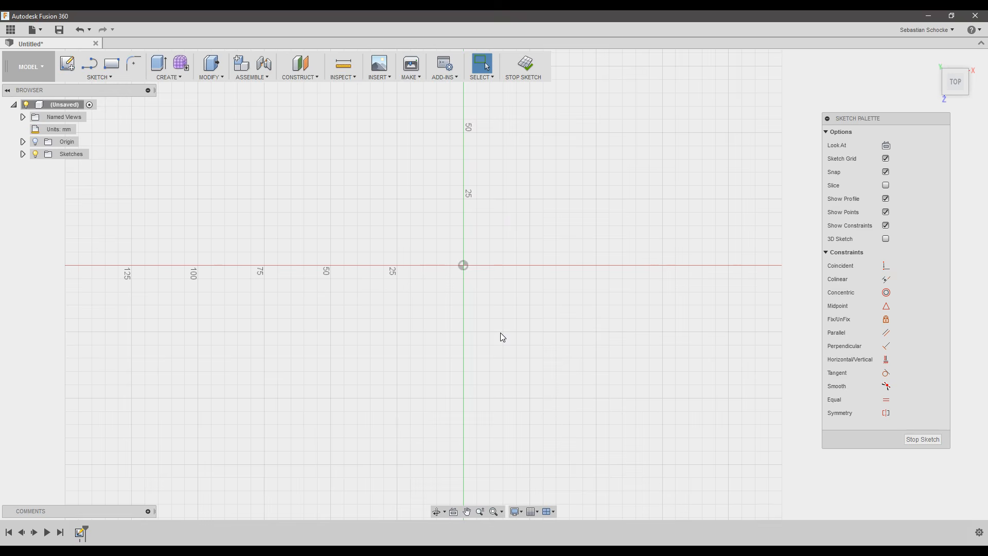
Bring up the SKETCH tools list with the Rectangle variants showing.
left_click(112, 77)
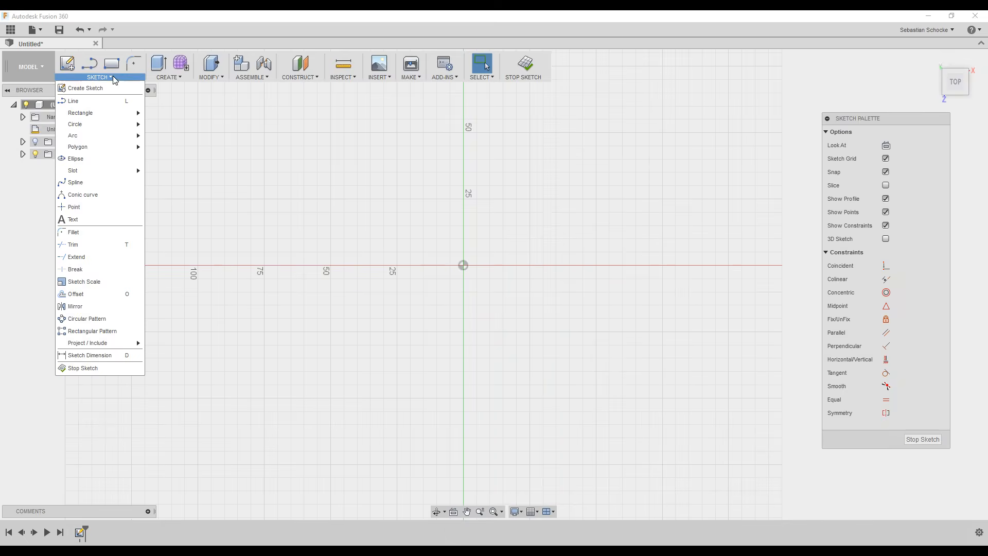
mouse_move(96, 119)
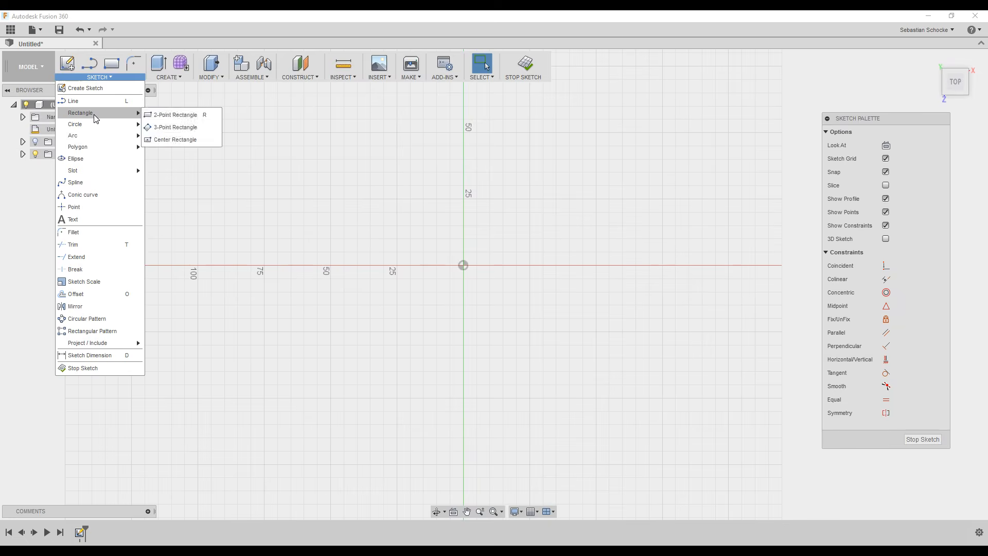
Draw a center-point rectangle on the origin, 53.3 mm by 68.6 mm.
left_click(168, 141)
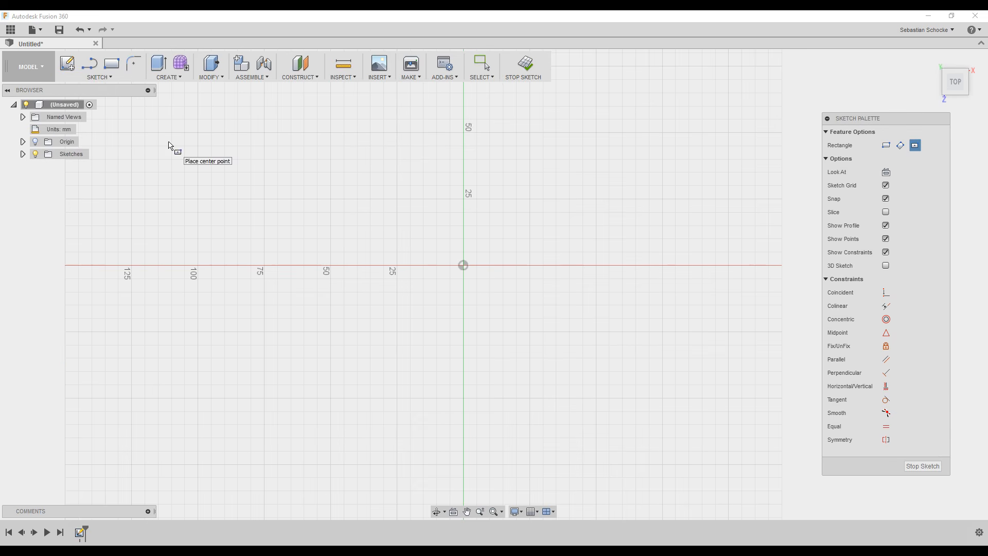
left_click(463, 265)
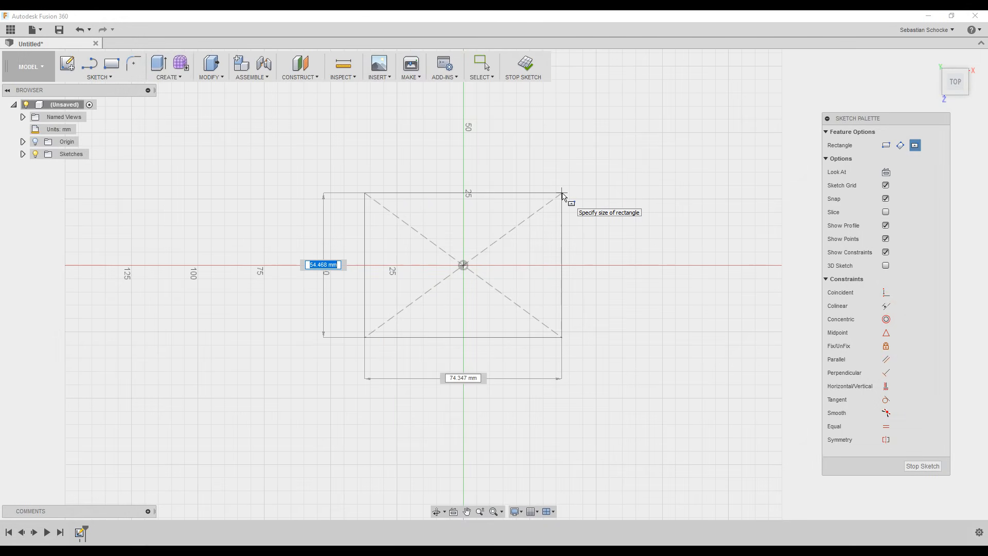
type("53.3")
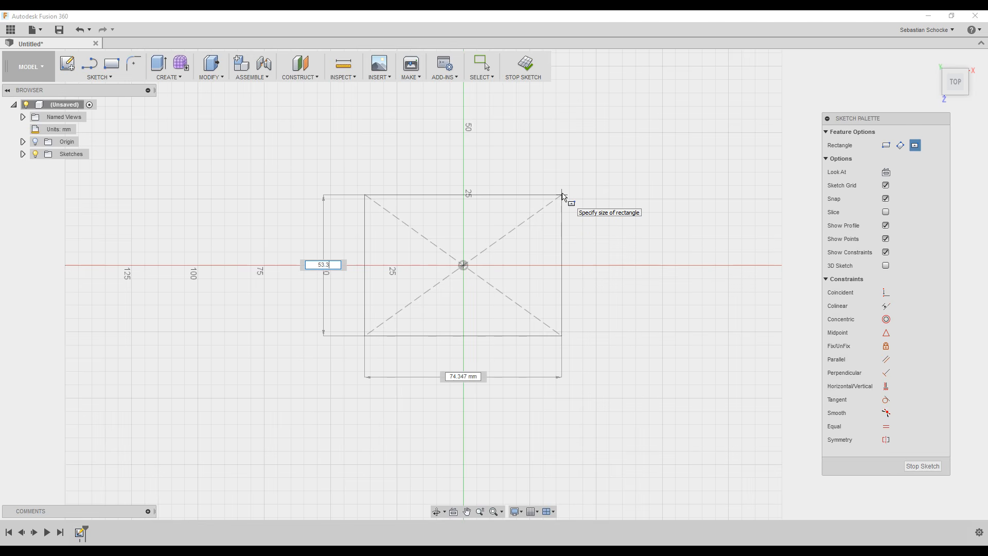
key("Tab")
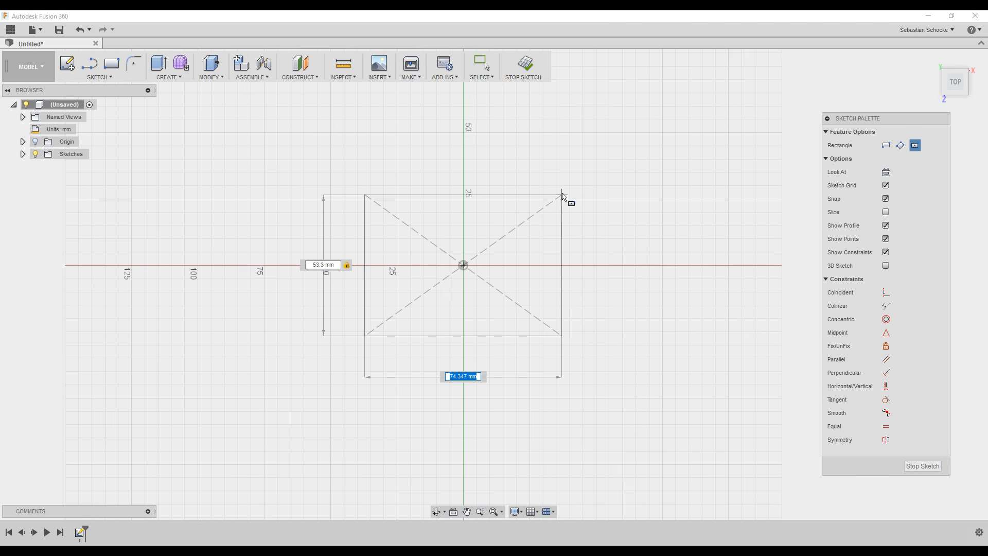
type("68.6")
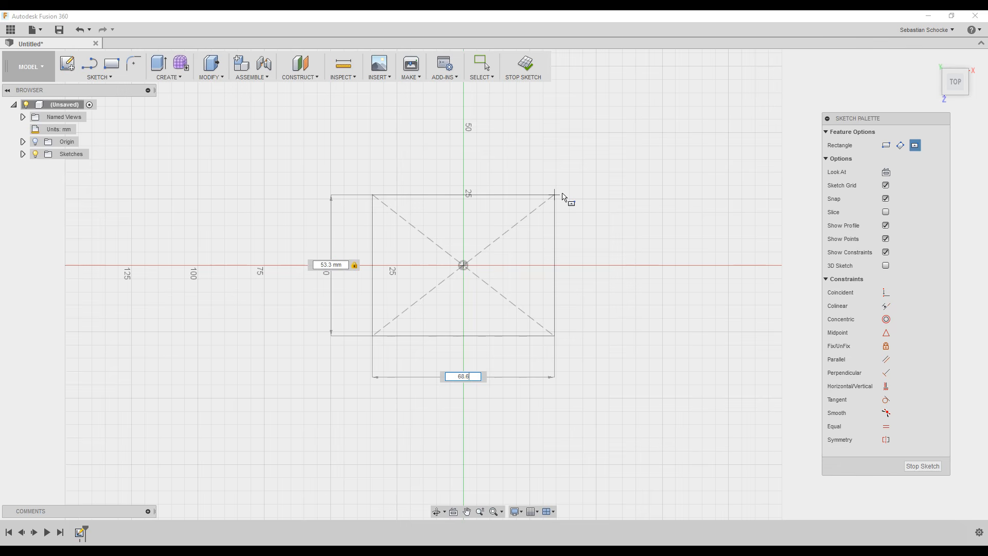
key("Tab")
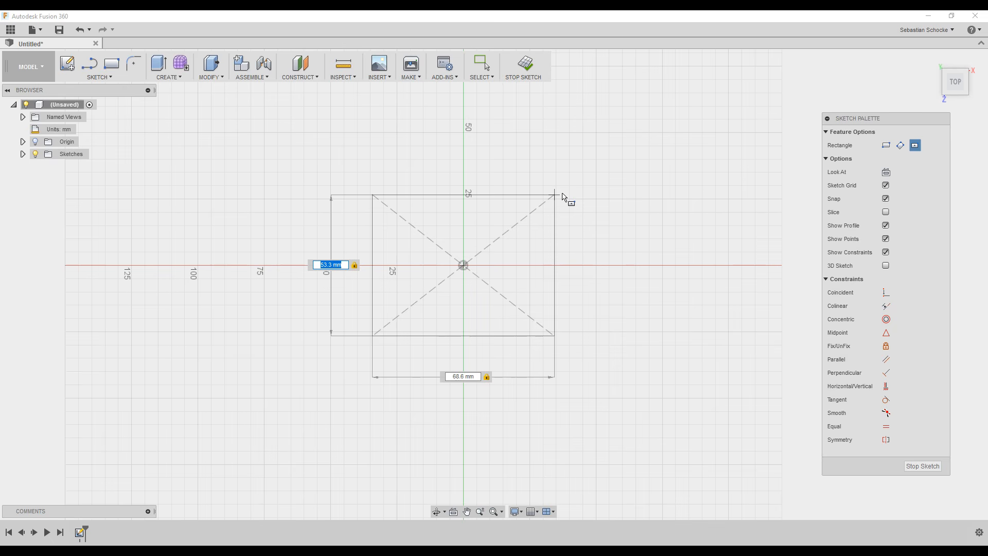
key("Return")
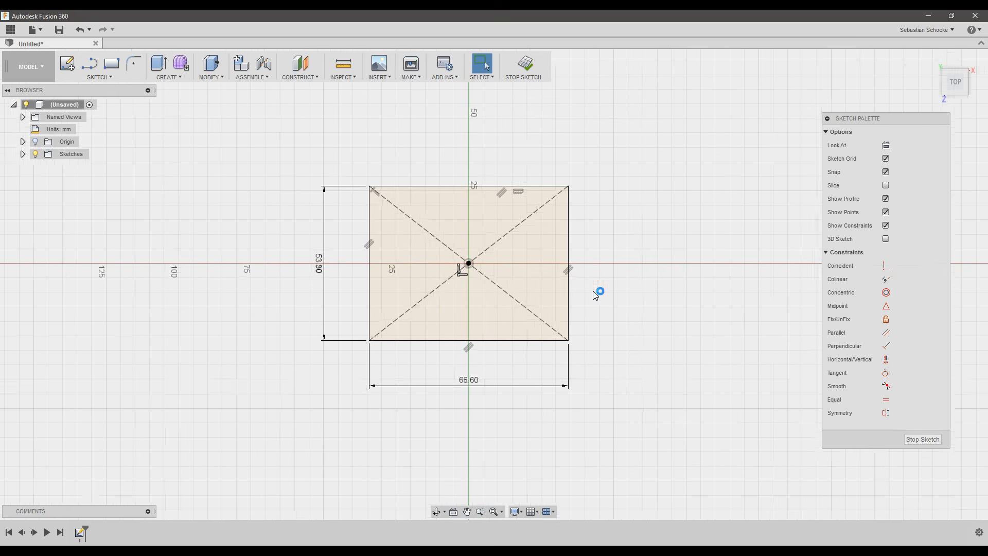
Zoom and pan to frame the rectangle, then bring up the sketch tools list.
scroll(594, 295, "up", 3)
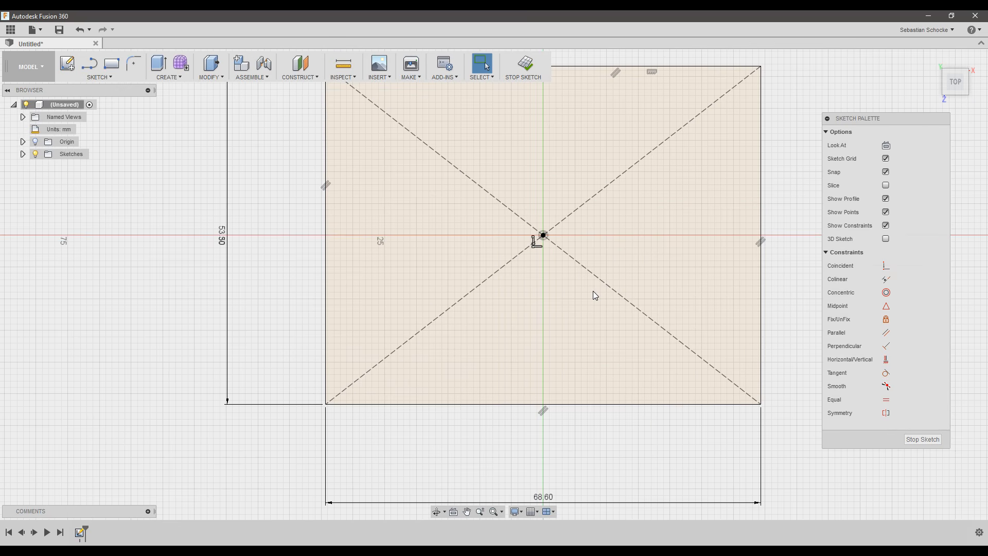
middle_click_drag(575, 236, 539, 295)
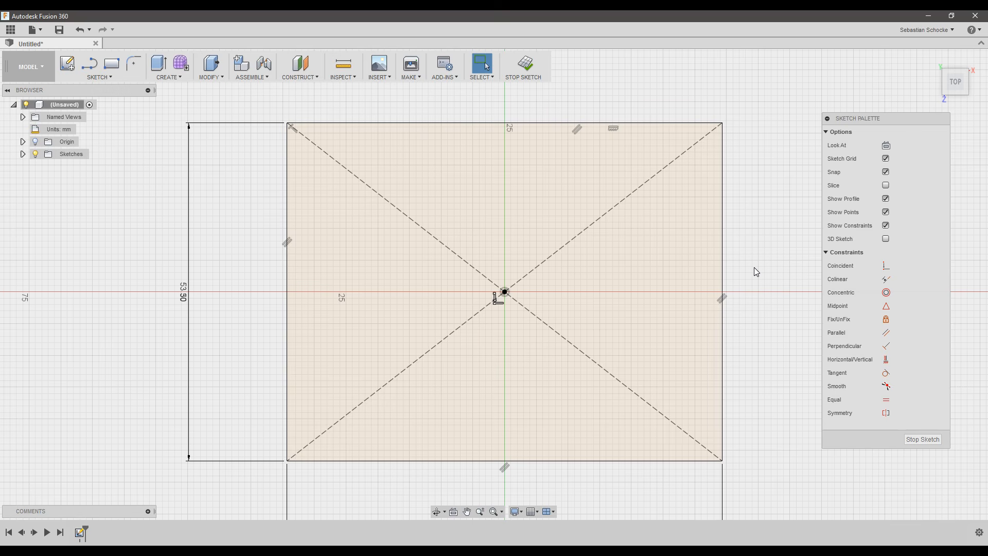
left_click(214, 78)
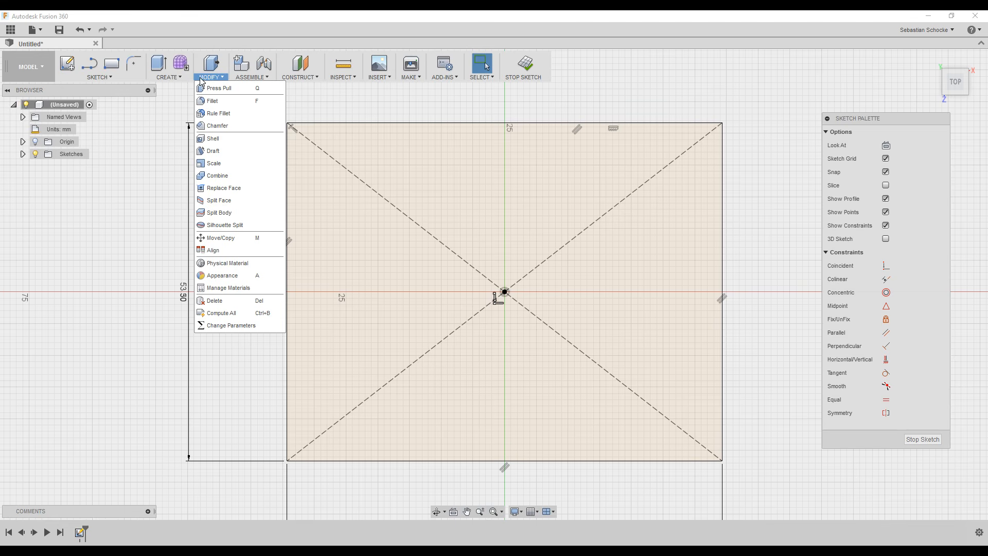
mouse_move(116, 77)
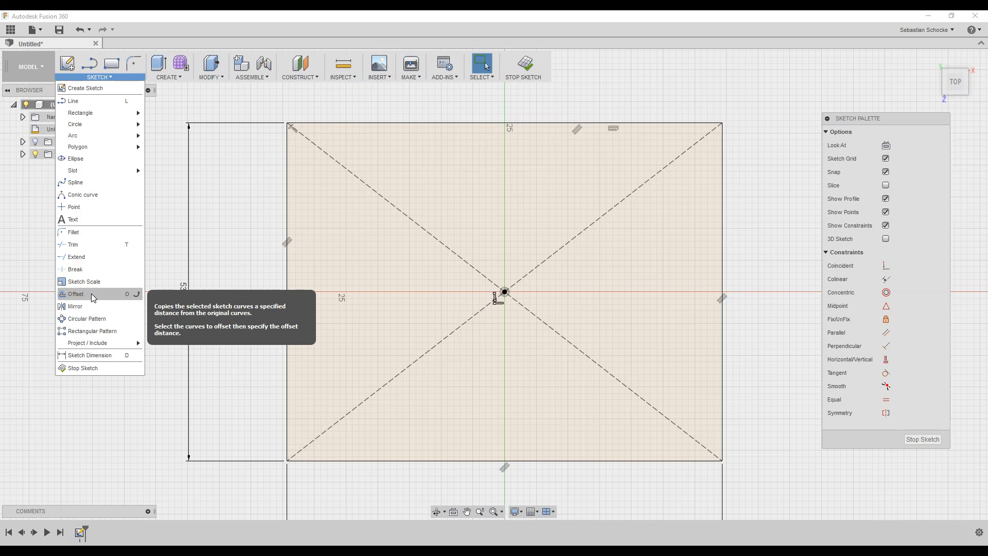
Offset the rectangle outline outward by 1 mm.
left_click(125, 299)
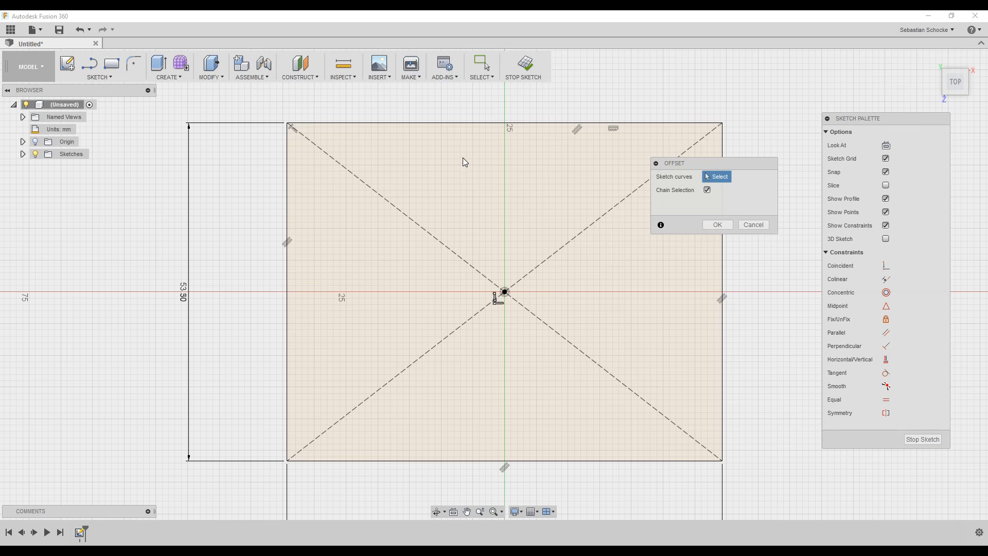
left_click(463, 122)
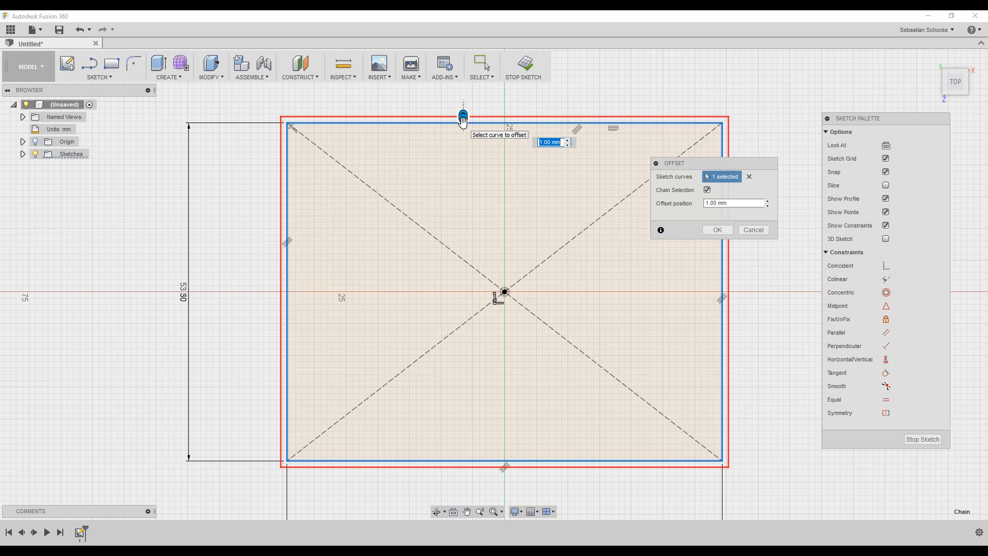
mouse_move(463, 120)
left_mouse_down()
mouse_move(463, 102)
mouse_move(466, 141)
mouse_move(475, 105)
left_mouse_up()
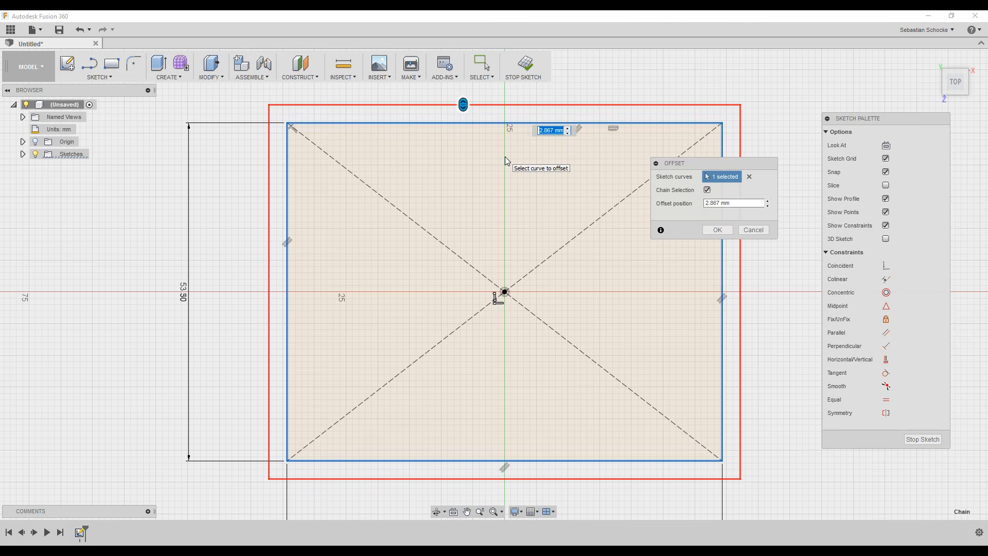
type("1")
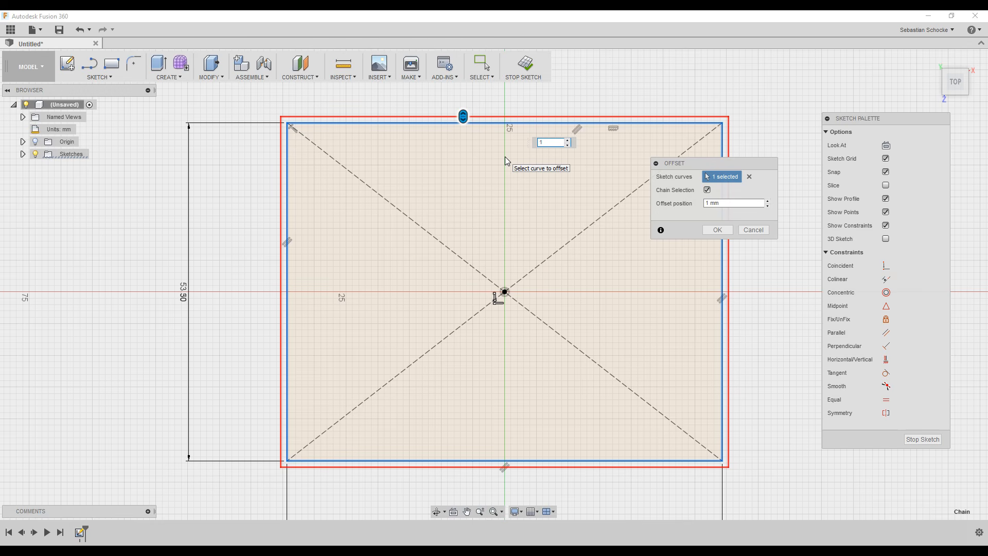
left_click(723, 231)
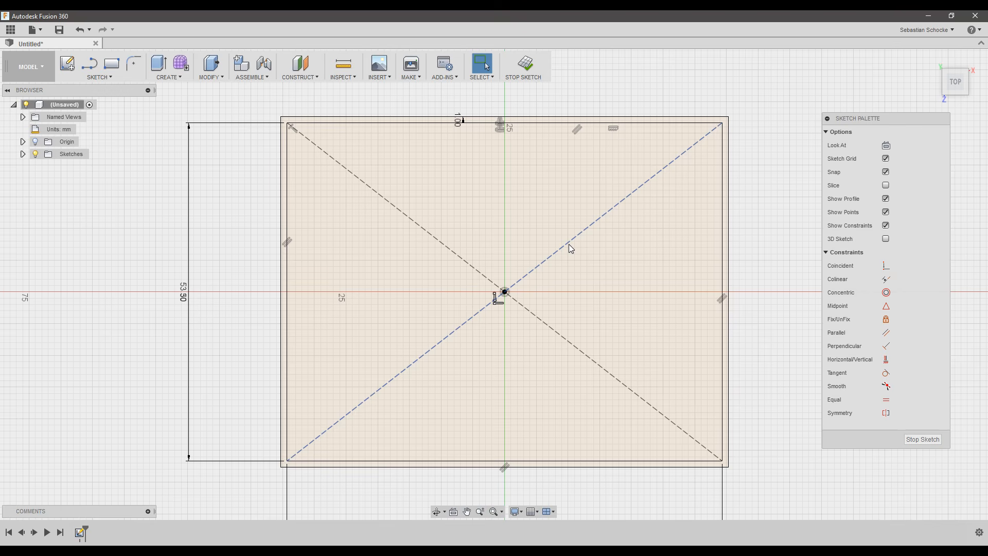
Convert the inner rectangle's right, top, left and bottom edges to construction lines.
left_click(722, 260)
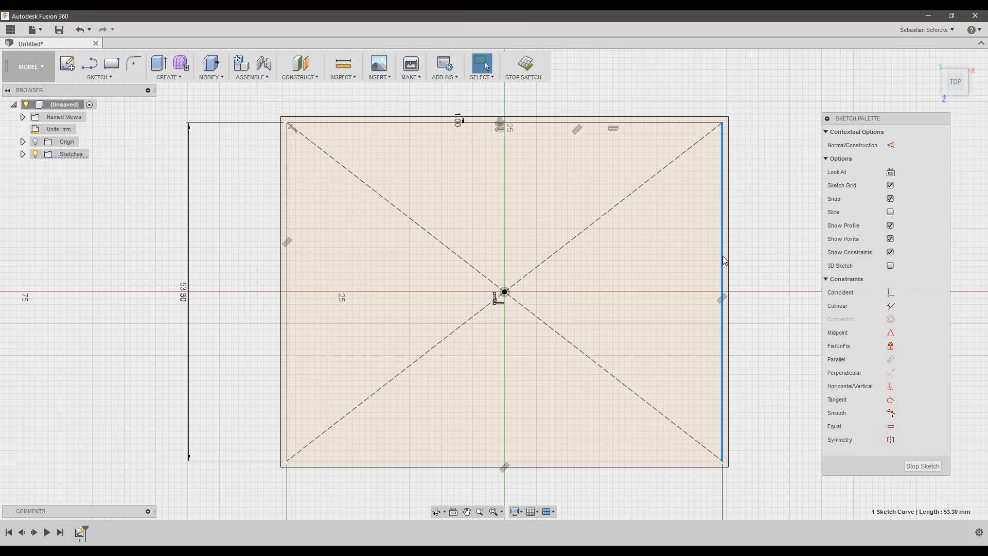
left_click(894, 147)
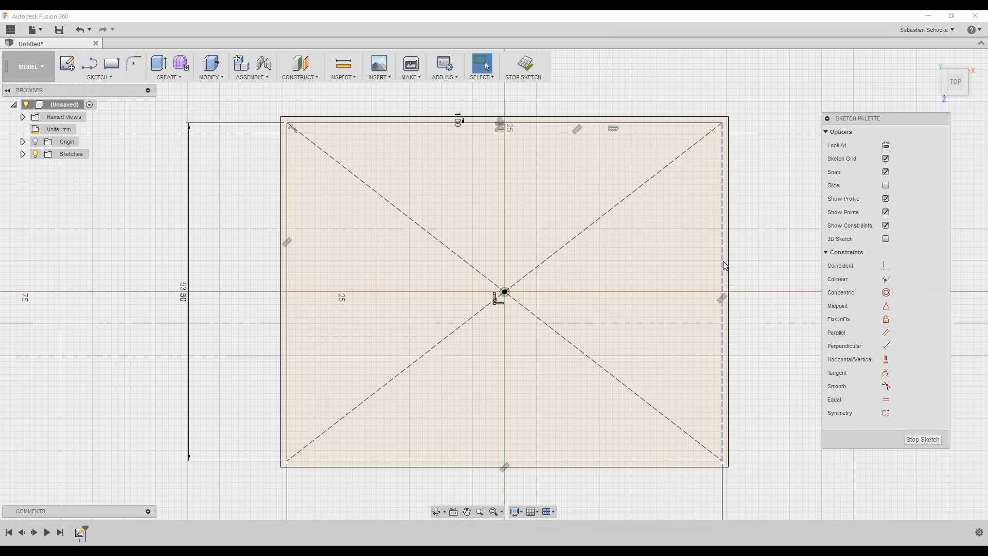
left_click(639, 124)
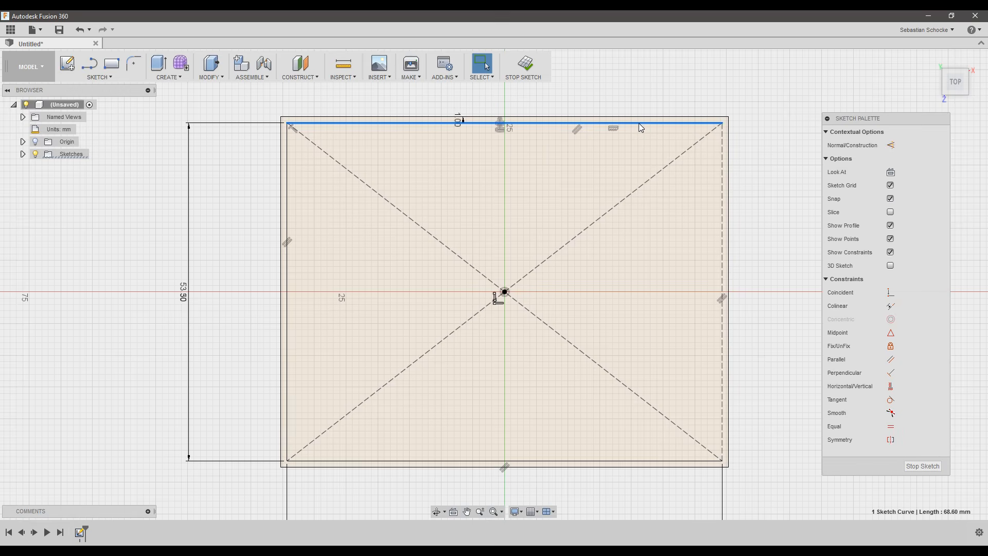
key("x")
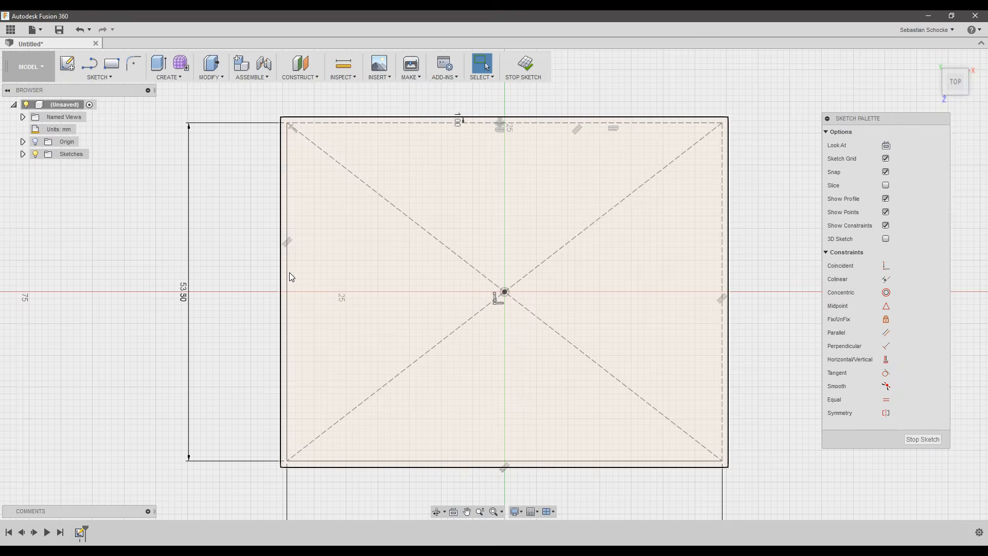
left_click(288, 276)
key("x")
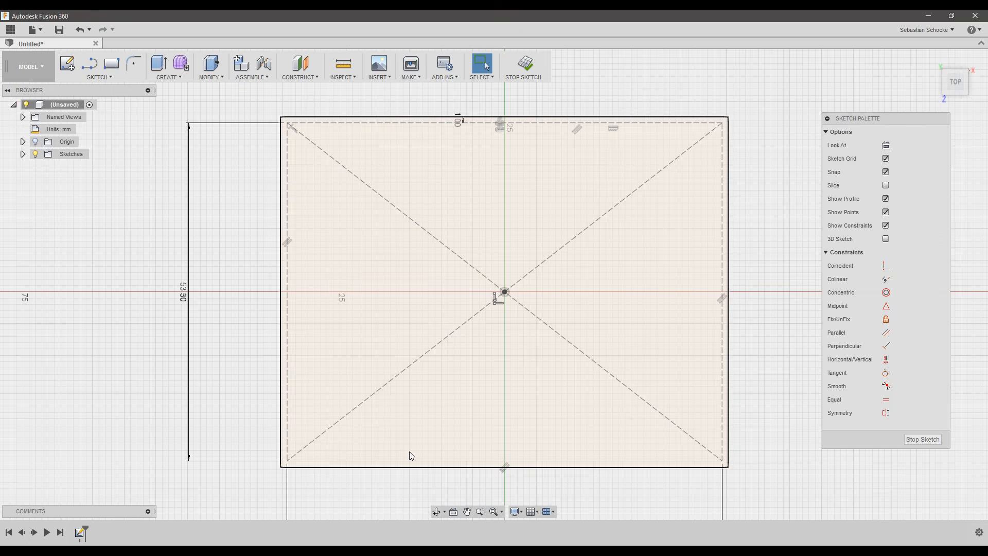
left_click(409, 460)
key("x")
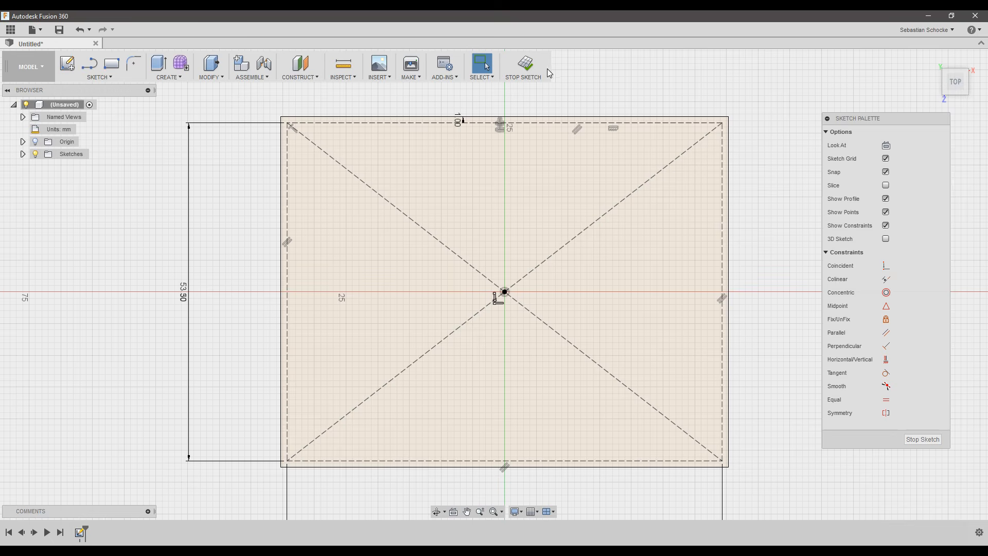
Finish the sketch and view the profile from the home 3D view.
left_click(528, 71)
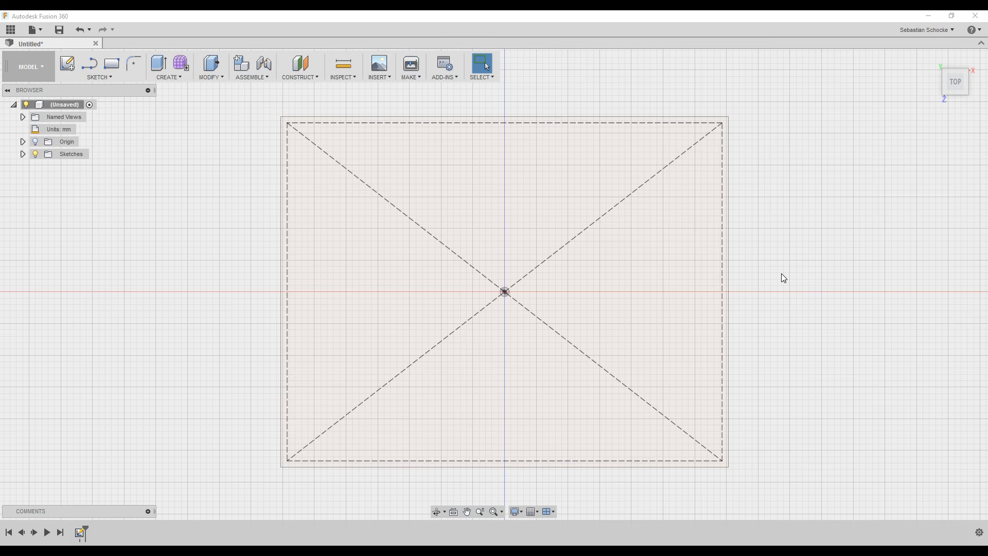
mouse_move(778, 278)
middle_mouse_down("shift")
mouse_move(754, 227)
mouse_move(682, 221)
mouse_move(639, 203)
mouse_move(673, 183)
mouse_move(787, 242)
mouse_move(847, 185)
middle_mouse_up("shift")
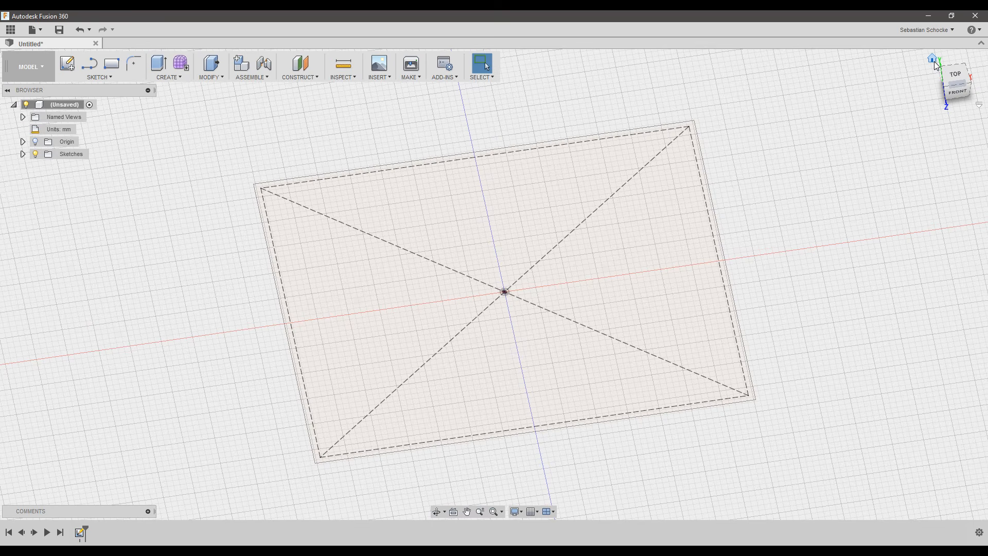
left_click(934, 59)
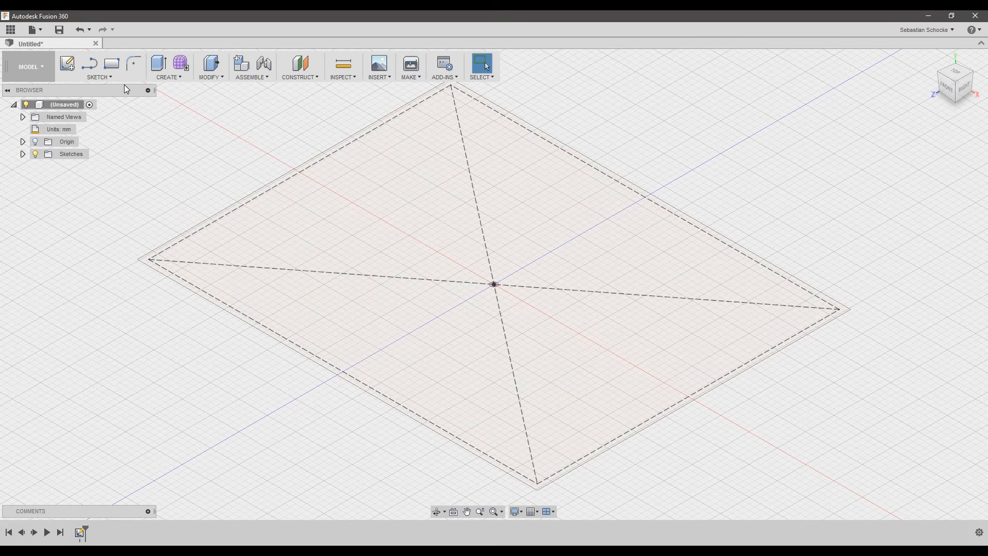
Extrude the offset rectangle profile upward 22 mm into a new body.
left_click(174, 77)
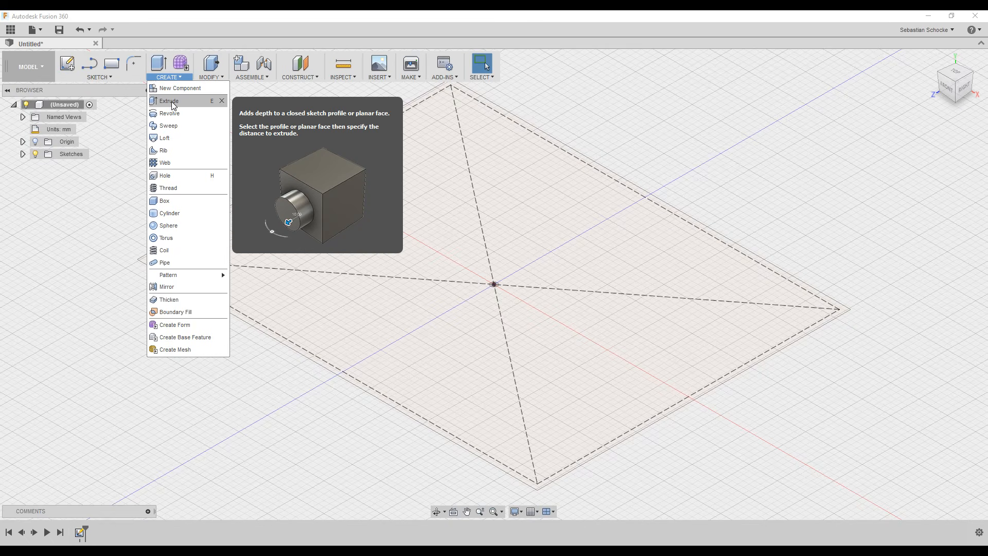
left_click(214, 103)
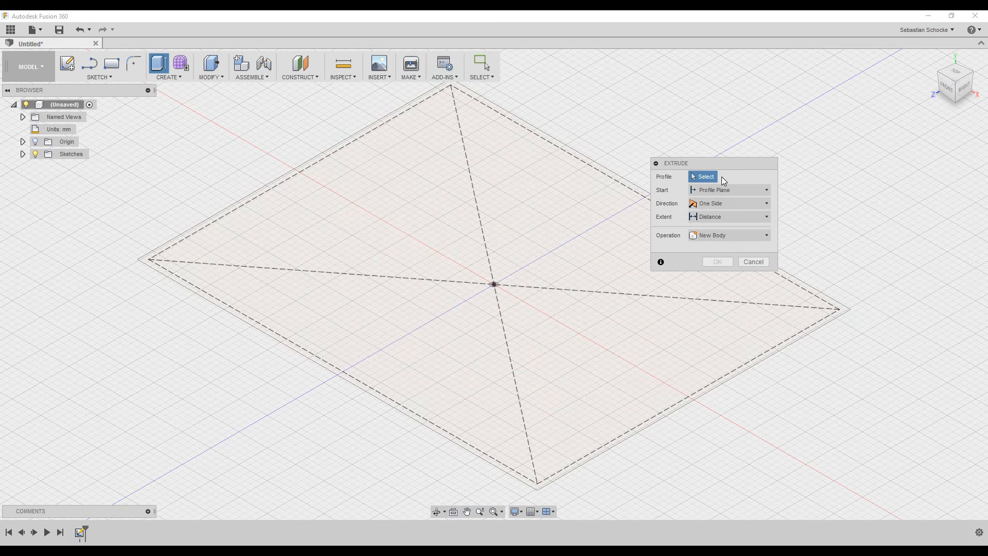
left_click(392, 252)
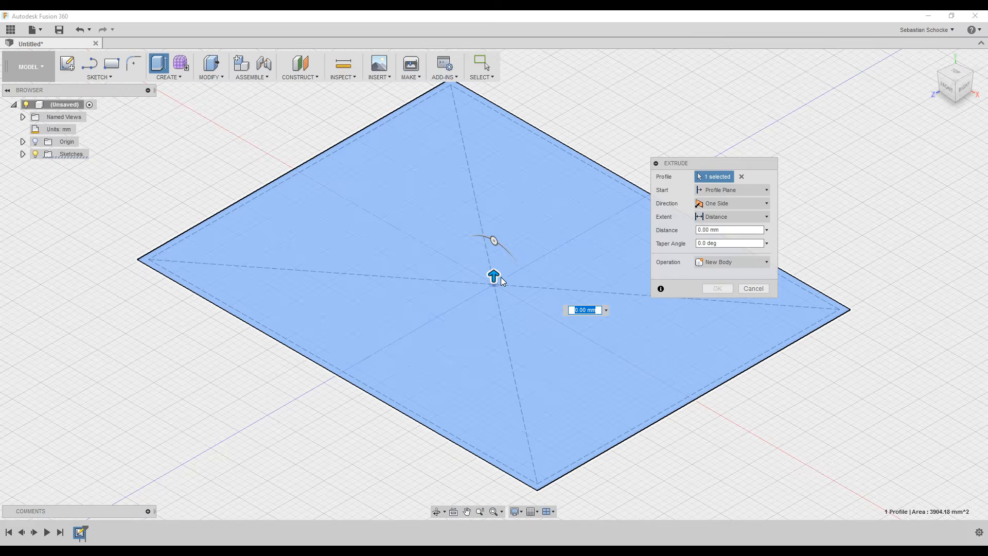
left_click_drag(495, 276, 491, 236)
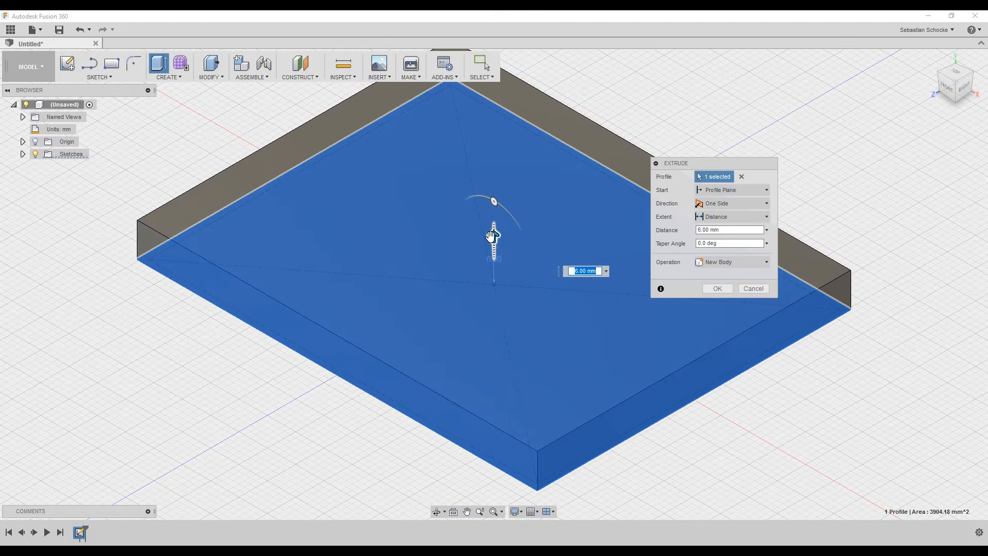
type("22")
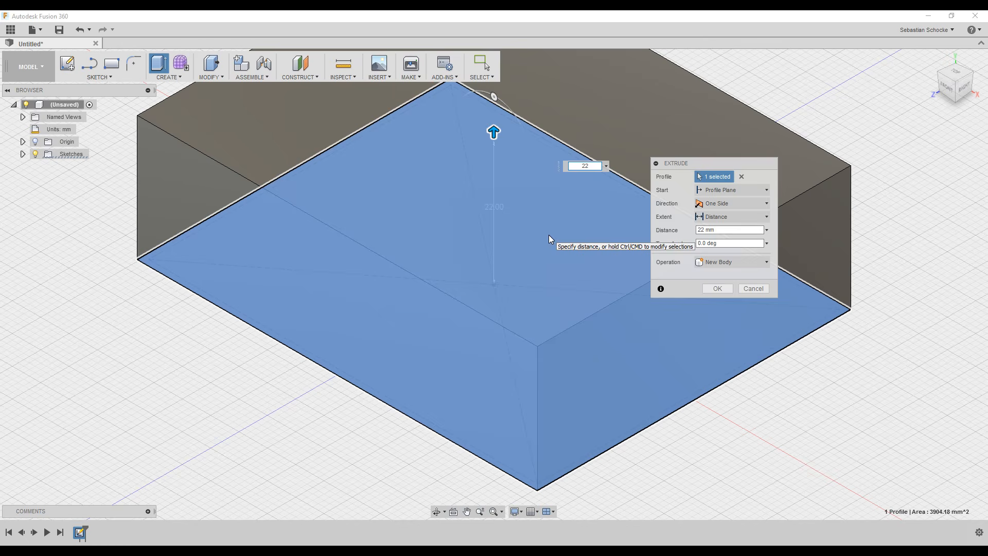
key("Return")
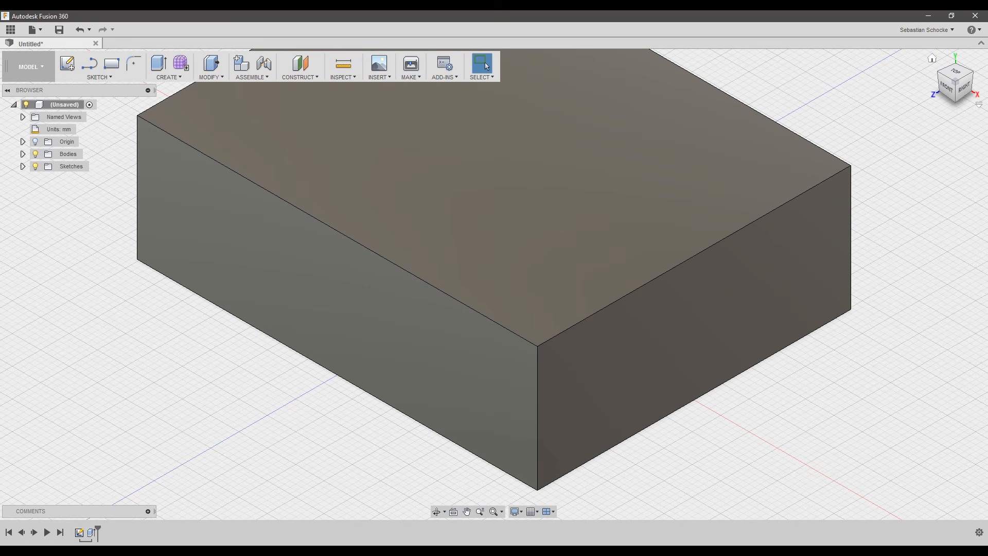
Return the box to the home view and bring up the MODIFY commands list.
left_click(933, 60)
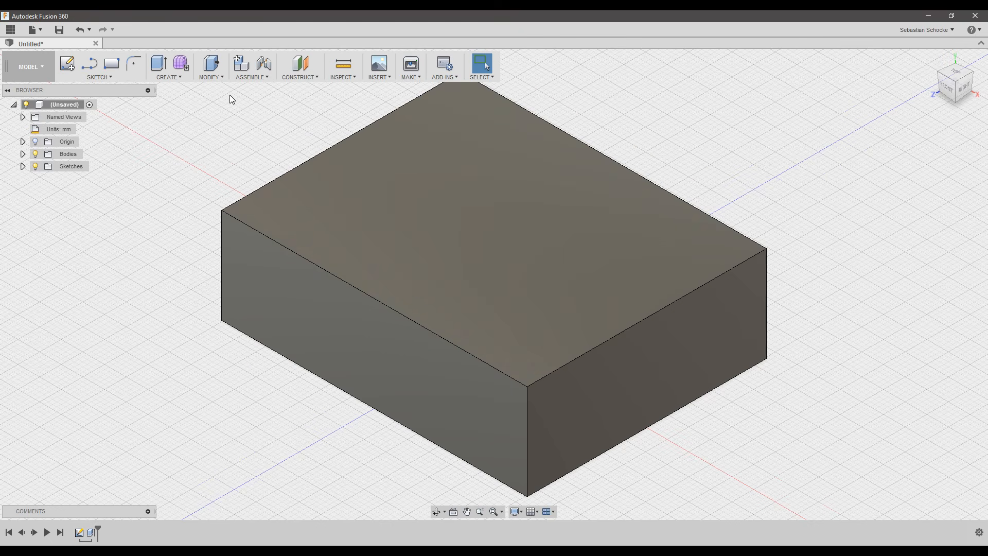
left_click(220, 78)
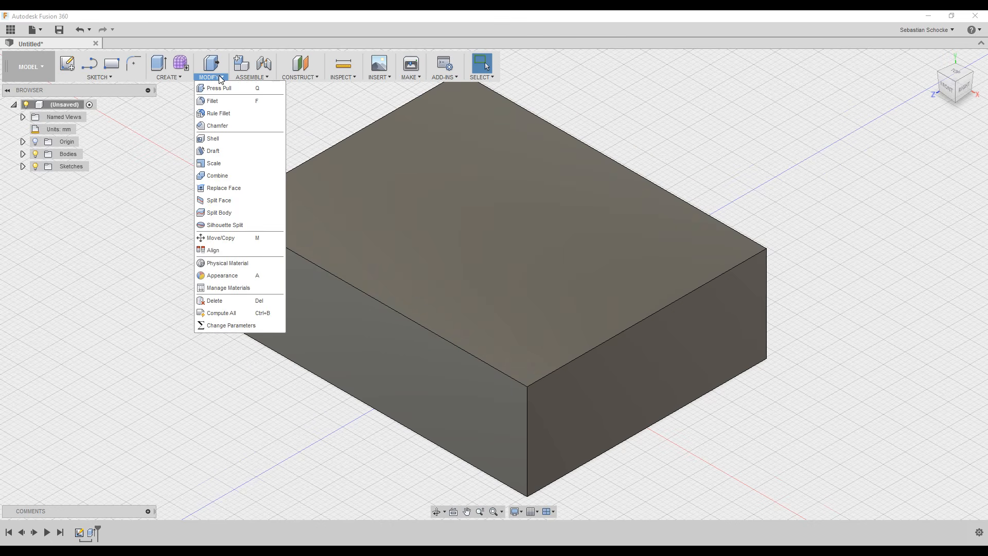
Shell Body1 with Outside direction and a 1.6 mm wall thickness.
left_click(213, 138)
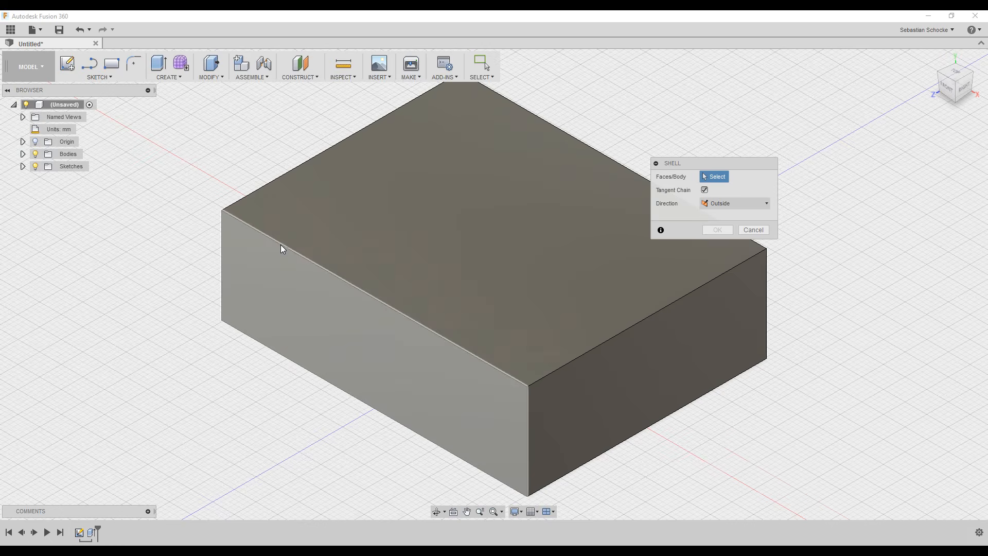
left_click(23, 154)
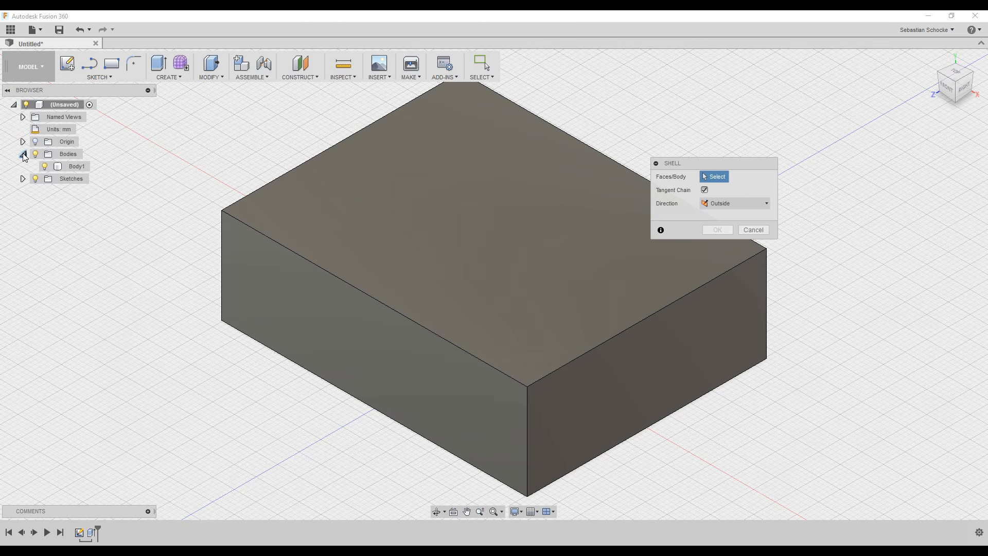
left_click(73, 171)
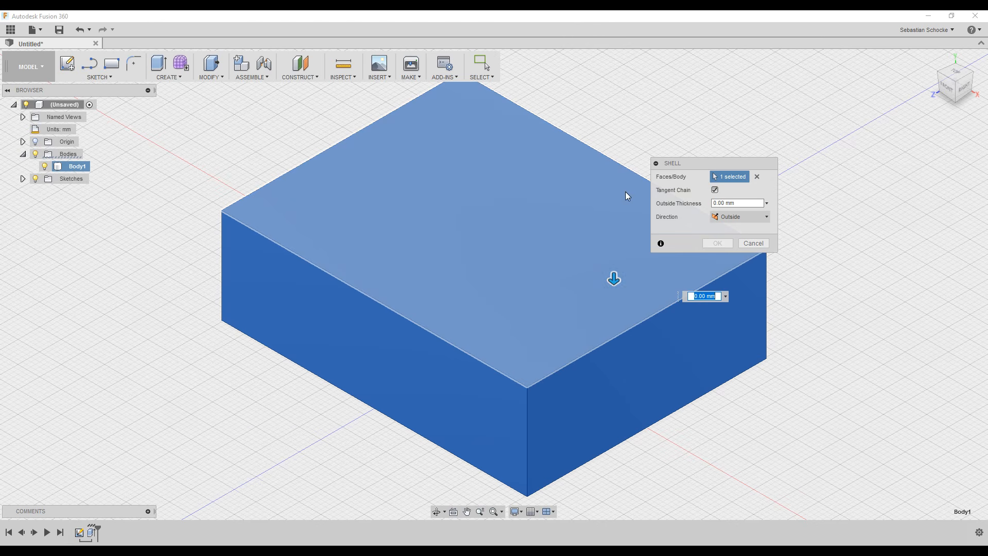
left_click(737, 217)
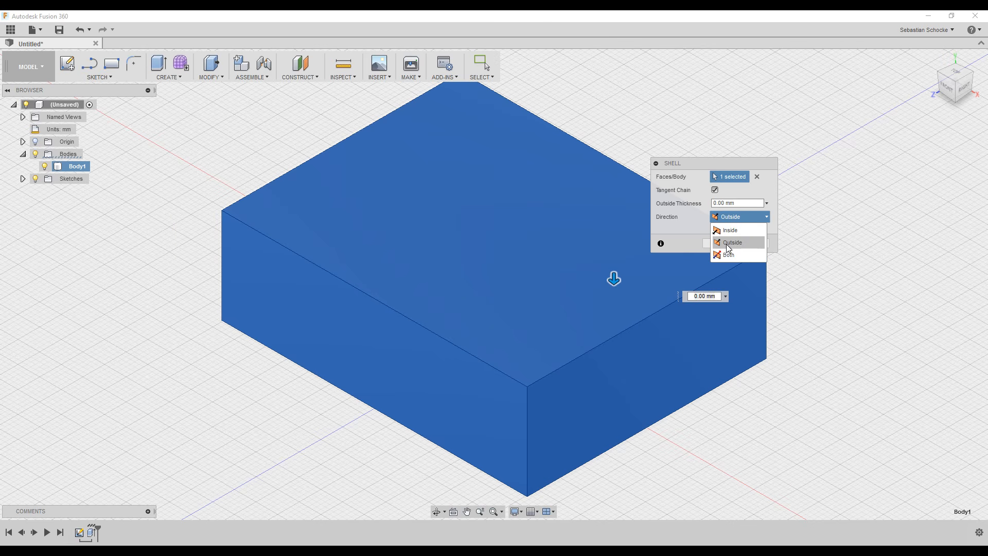
left_click(729, 243)
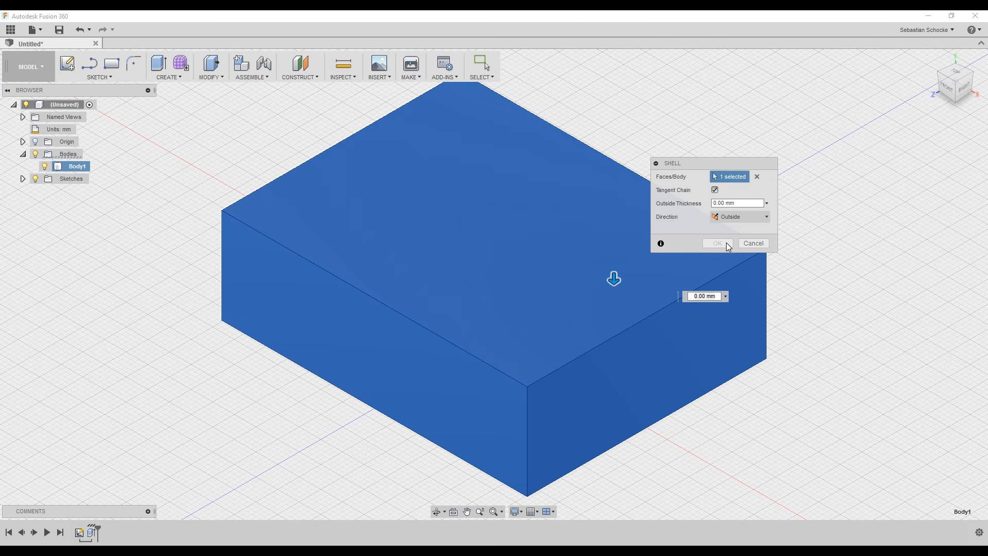
left_click(740, 203)
left_click_drag(749, 202, 697, 195)
type("1.")
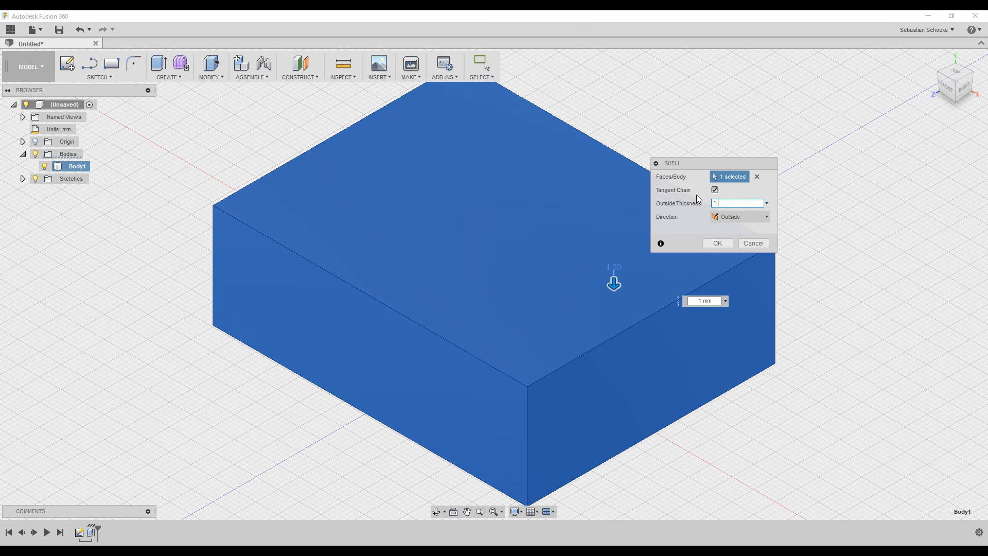
type("6")
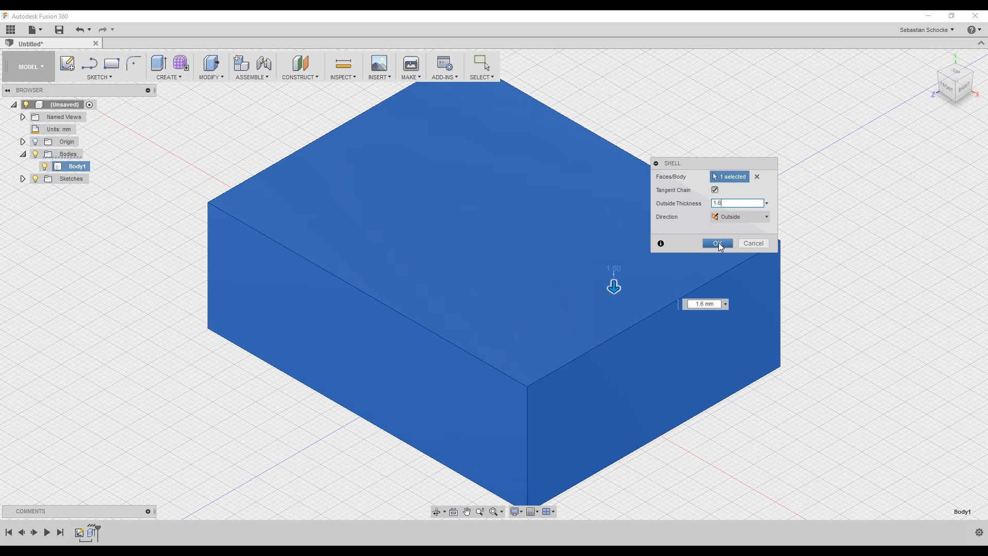
left_click(718, 244)
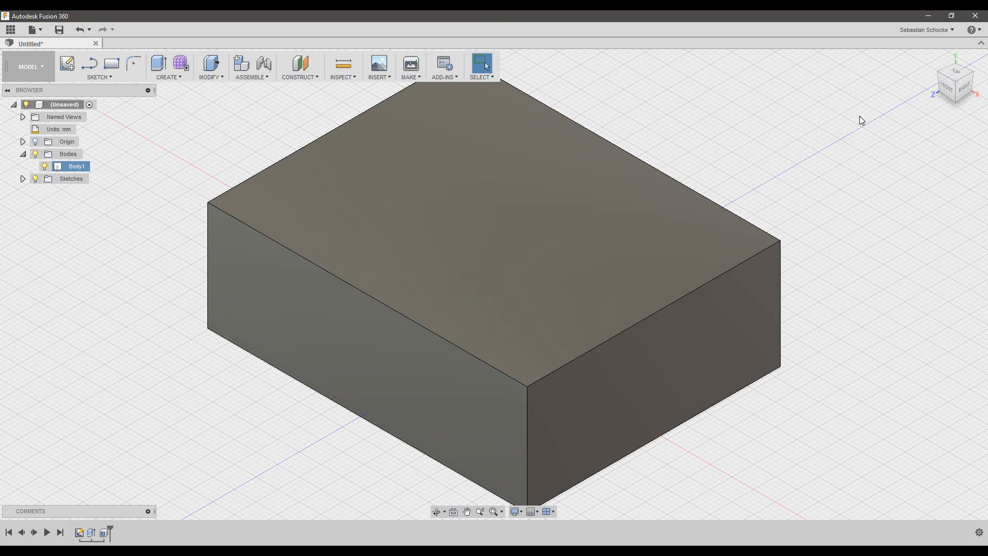
Return the box to the home view and bring up the Inspect tools list.
left_click(932, 60)
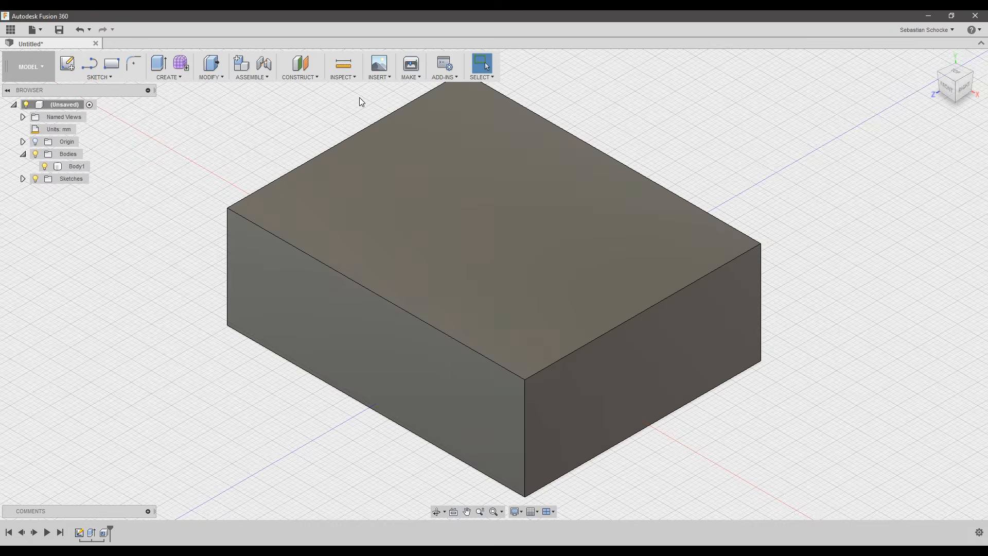
left_click(345, 78)
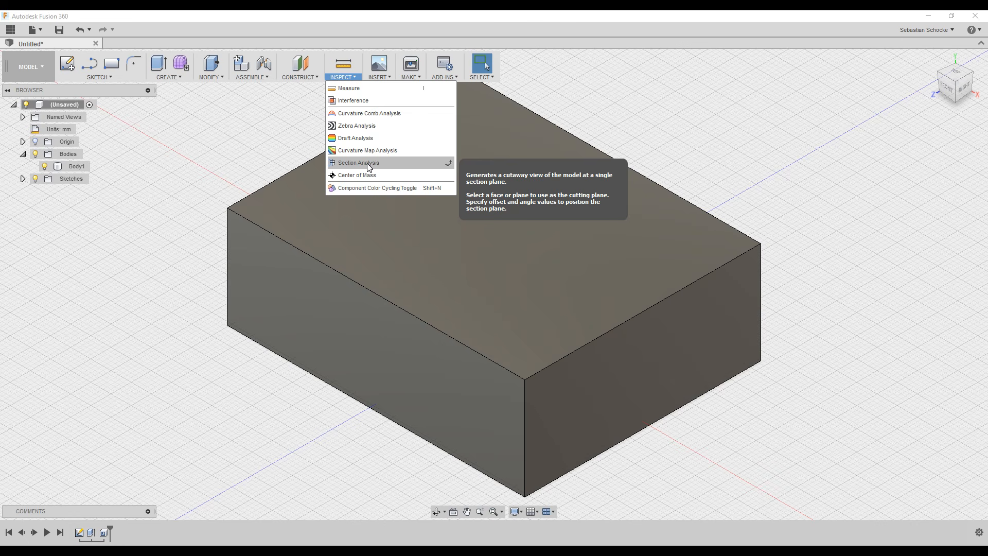
Section the box at its right end face, drag the cut inward to view the hollow, then cancel.
left_click(369, 164)
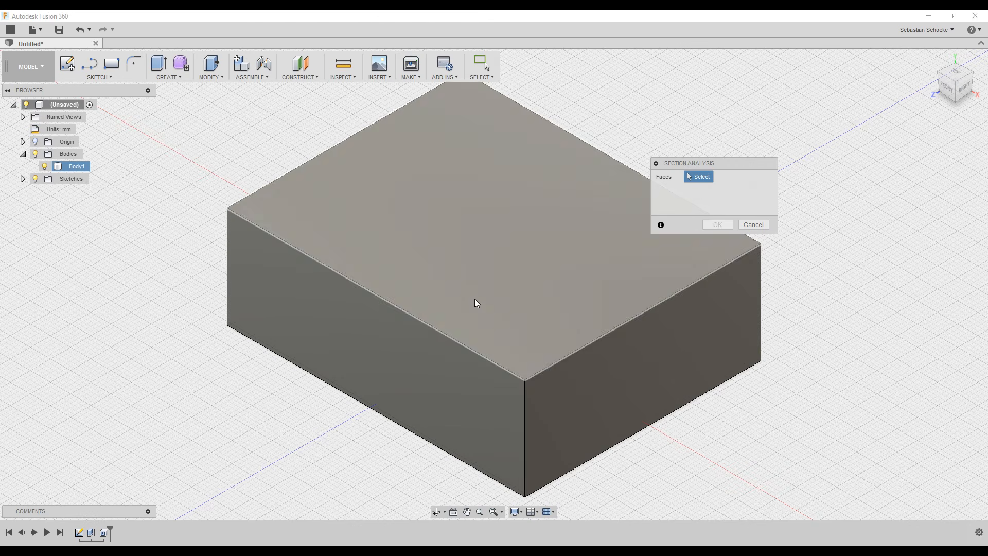
left_click(617, 377)
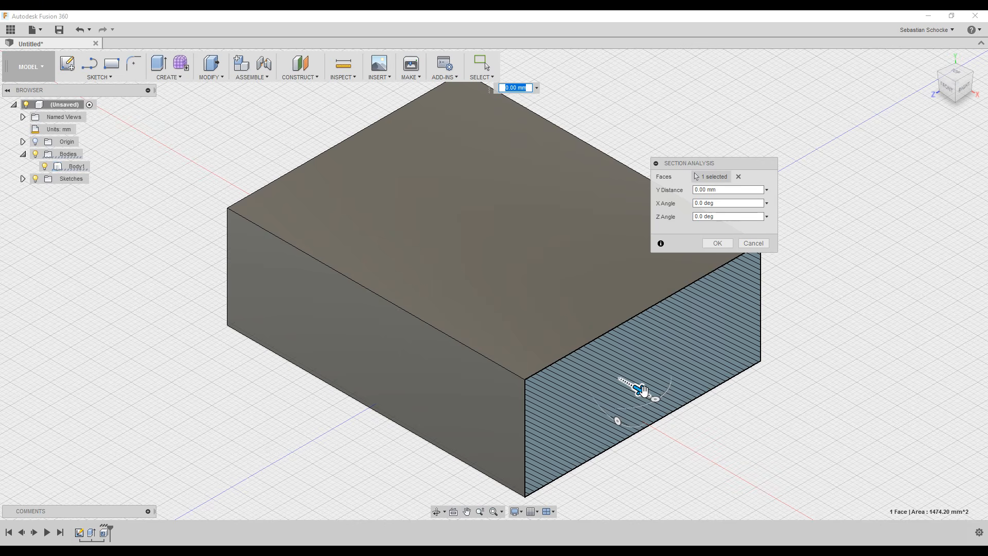
left_click_drag(639, 391, 518, 315)
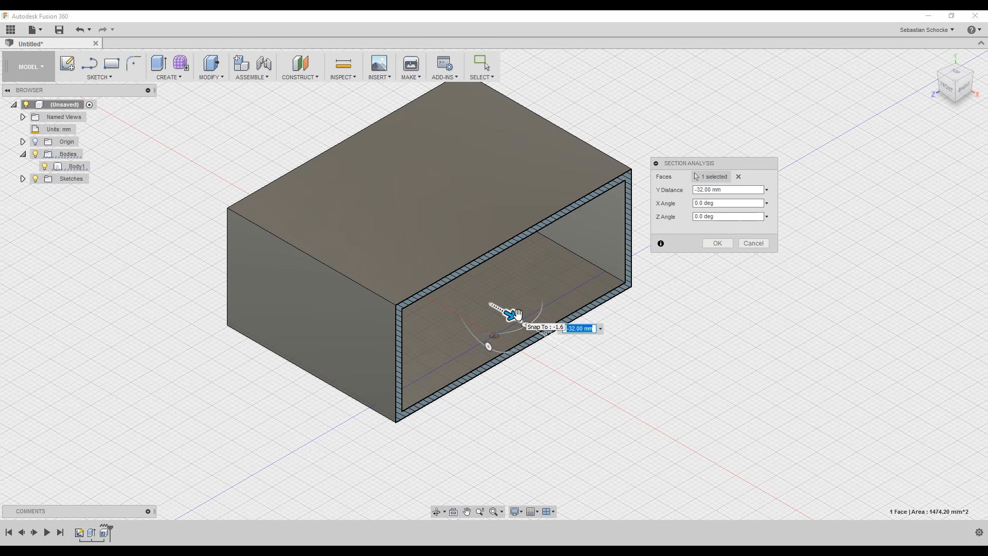
left_click(751, 249)
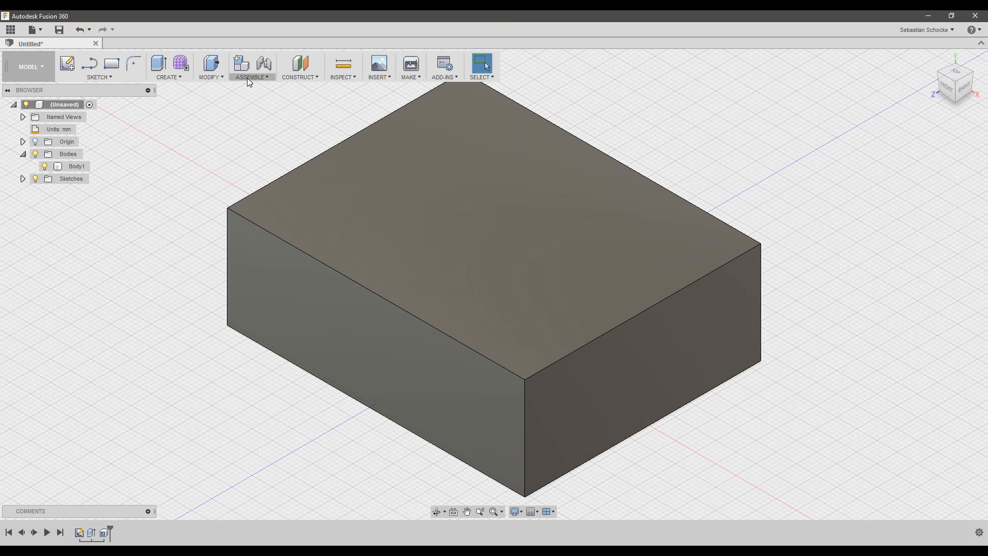
Start a fillet and select the box's four vertical corner edges.
left_click(218, 79)
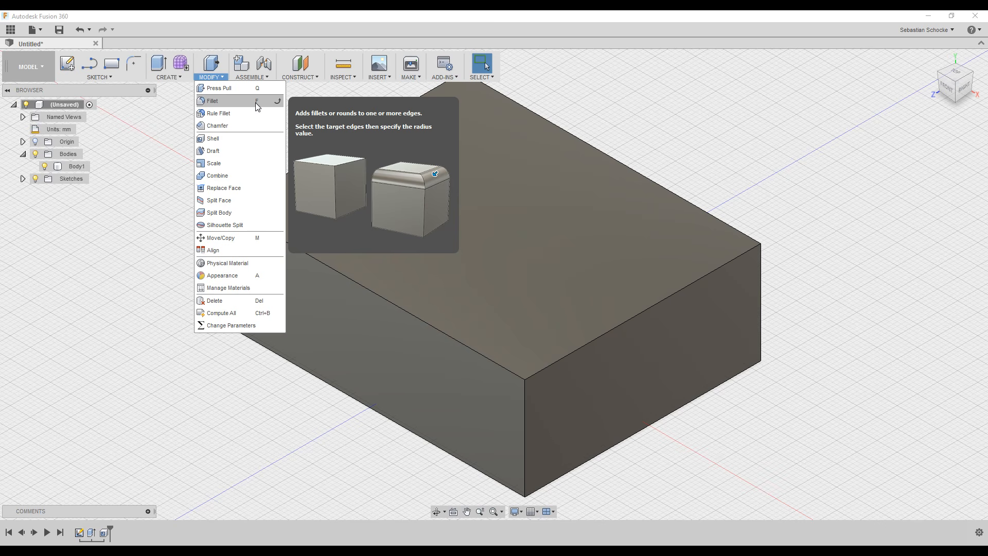
left_click(225, 103)
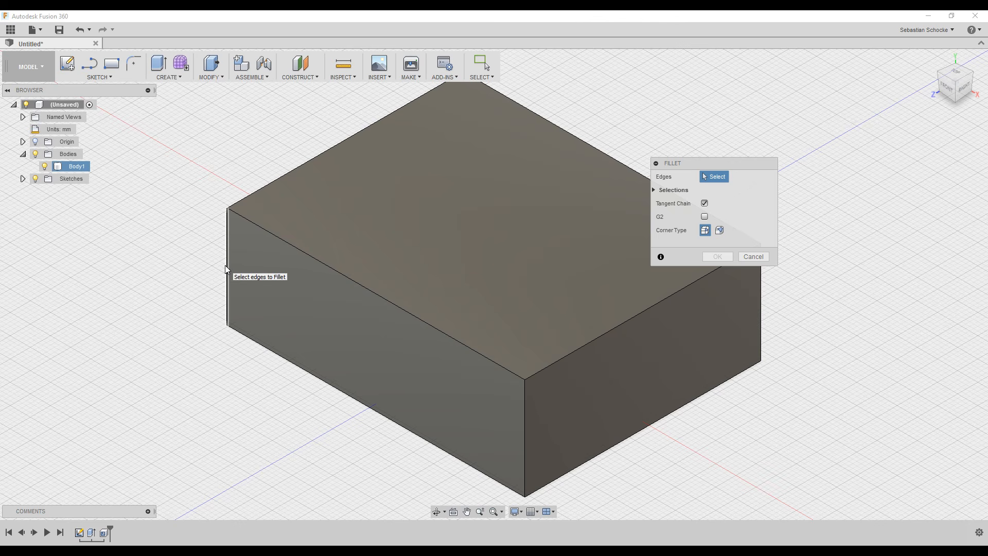
left_click(524, 427)
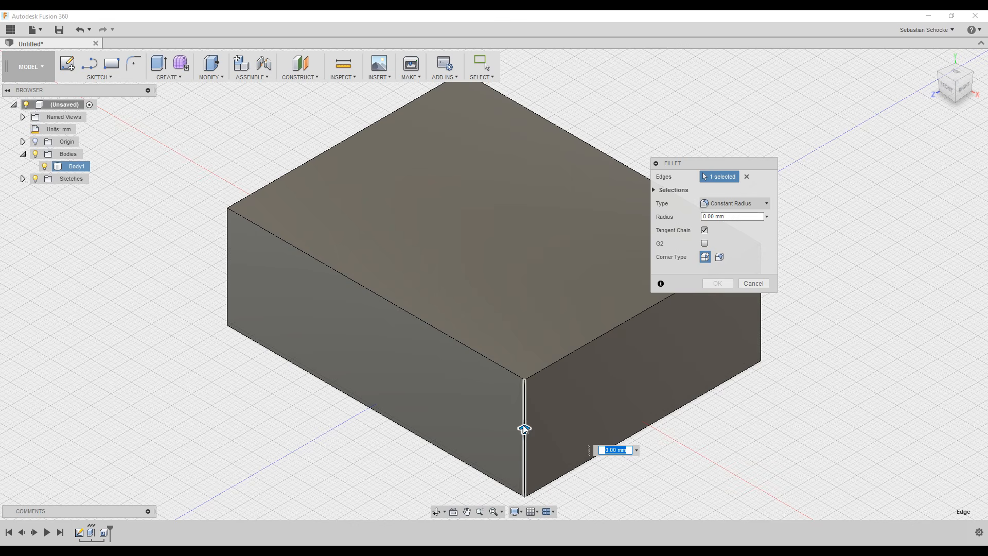
left_click(227, 288)
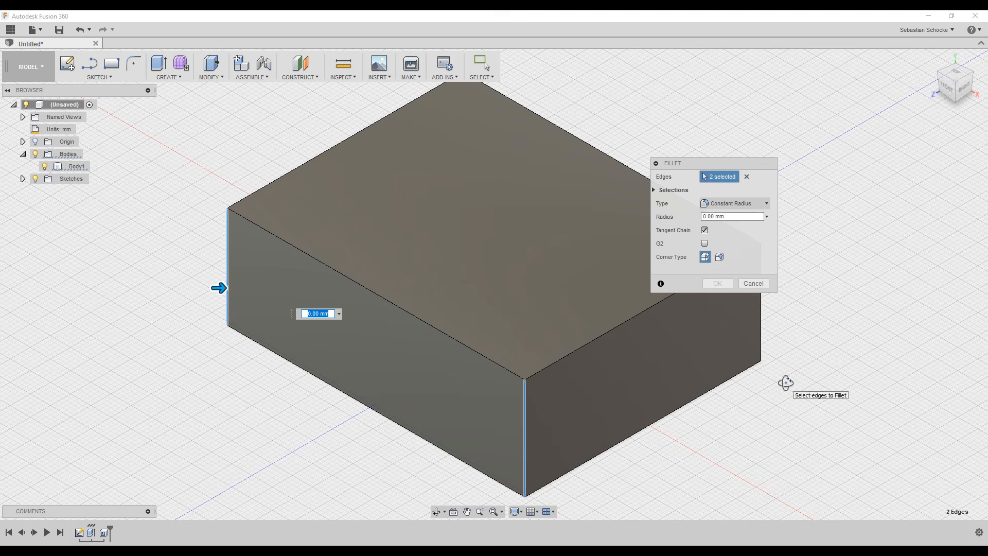
middle_click_drag(783, 382, 688, 376, "shift")
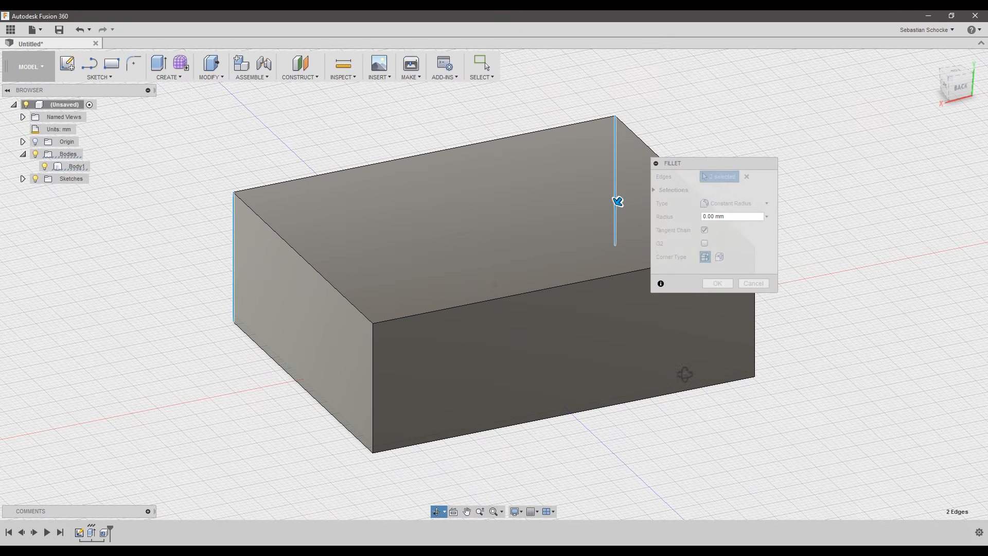
left_click(373, 376)
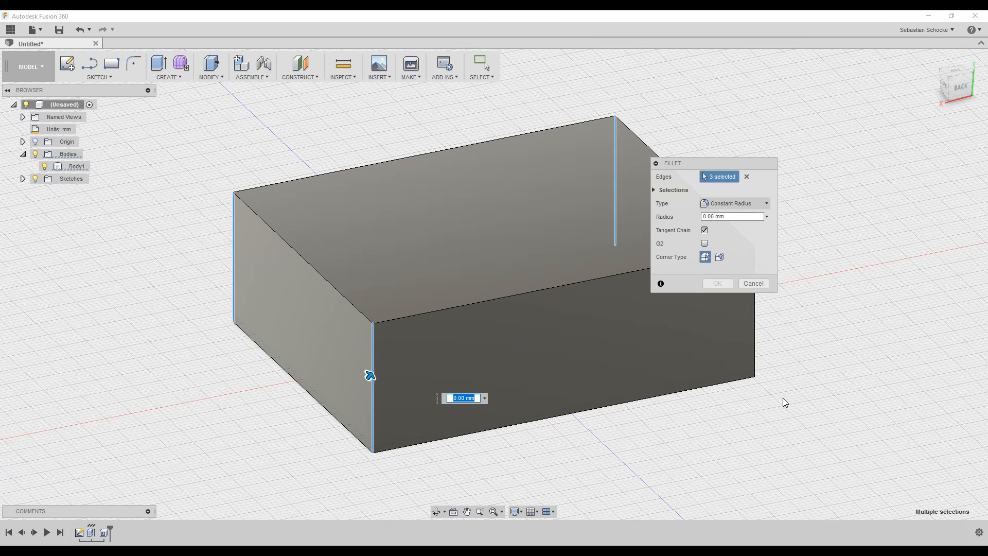
middle_click_drag(783, 401, 710, 410, "shift")
left_click(586, 406)
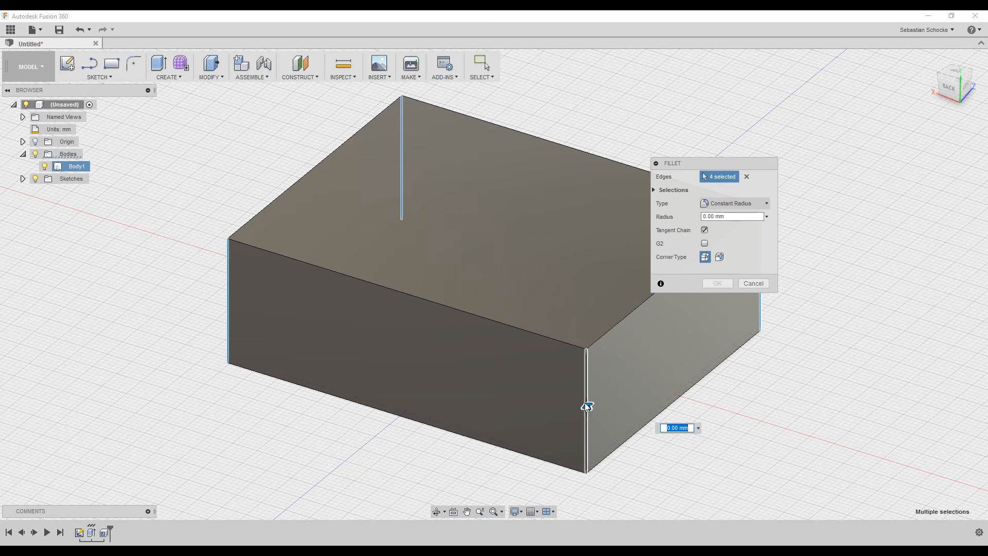
Set the fillet radius to 2 mm and confirm it.
left_click(739, 217)
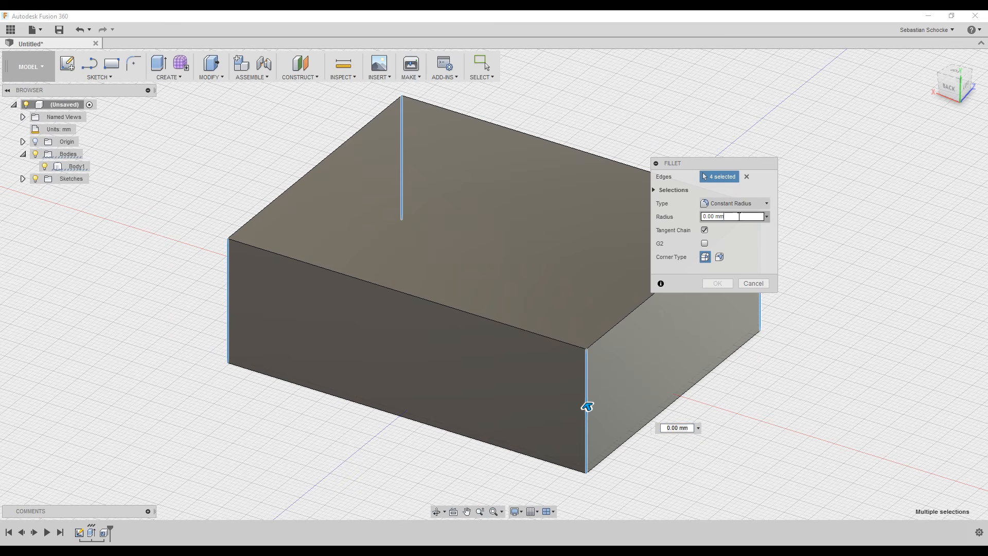
left_click_drag(739, 217, 672, 220)
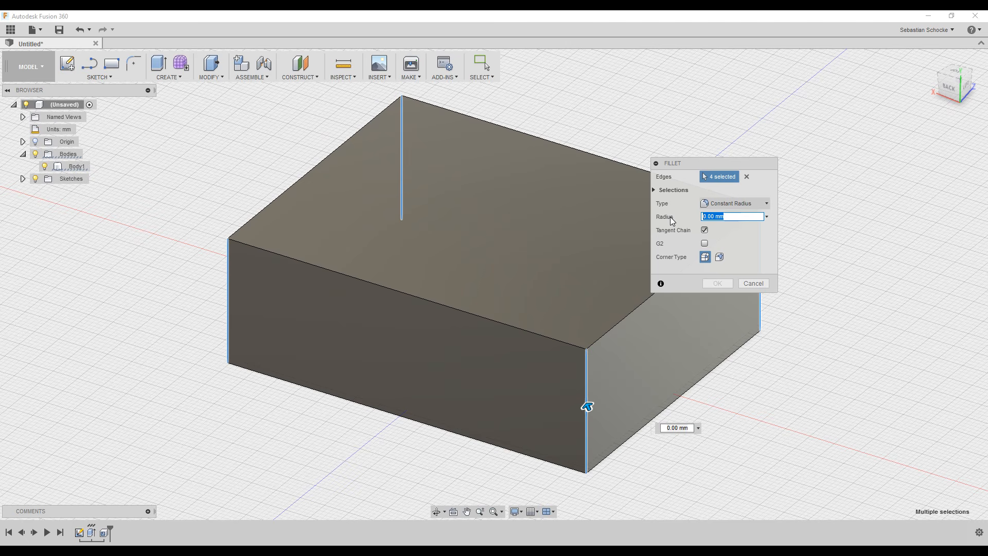
type("2")
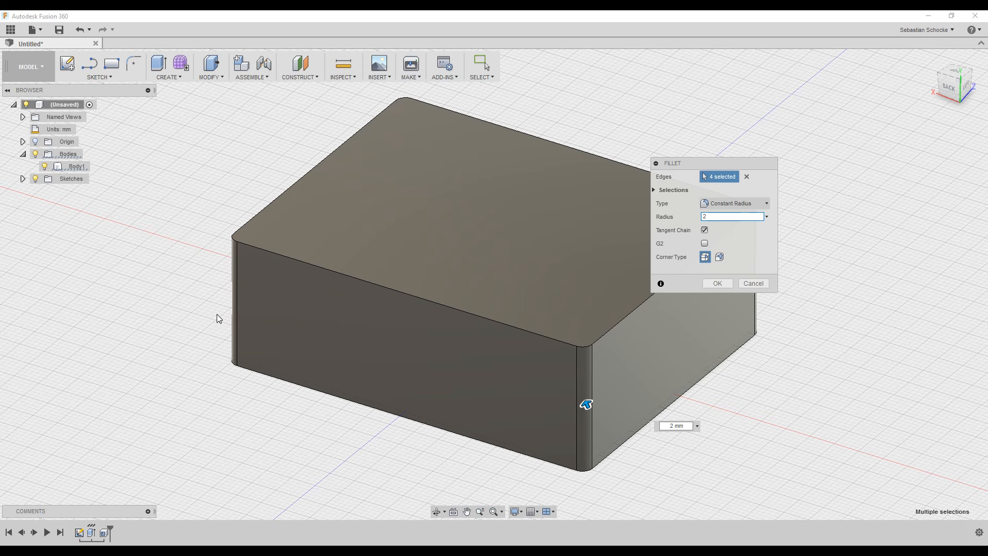
middle_click_drag(217, 316, 406, 353, "shift")
middle_click_drag(430, 353, 188, 337, "shift")
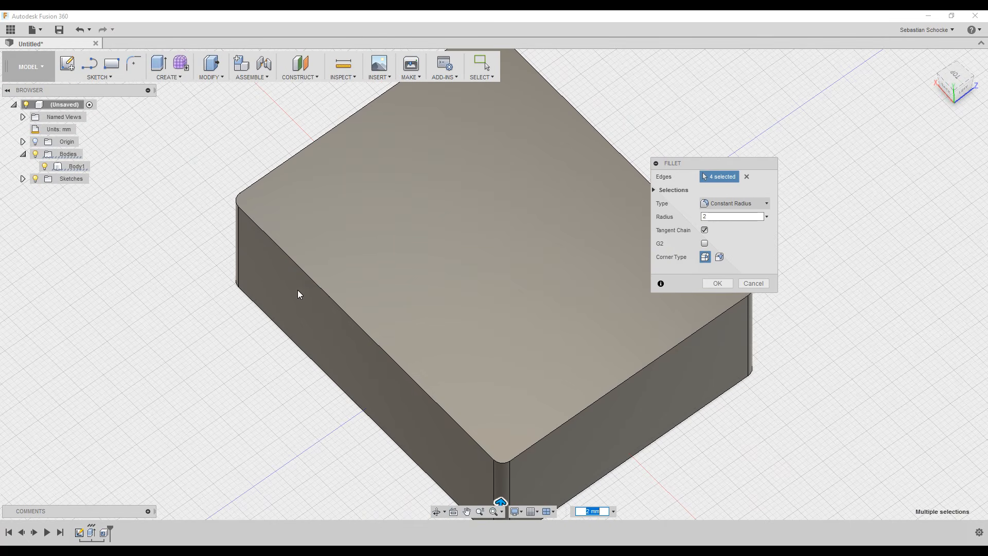
middle_click_drag(298, 289, 451, 281, "shift")
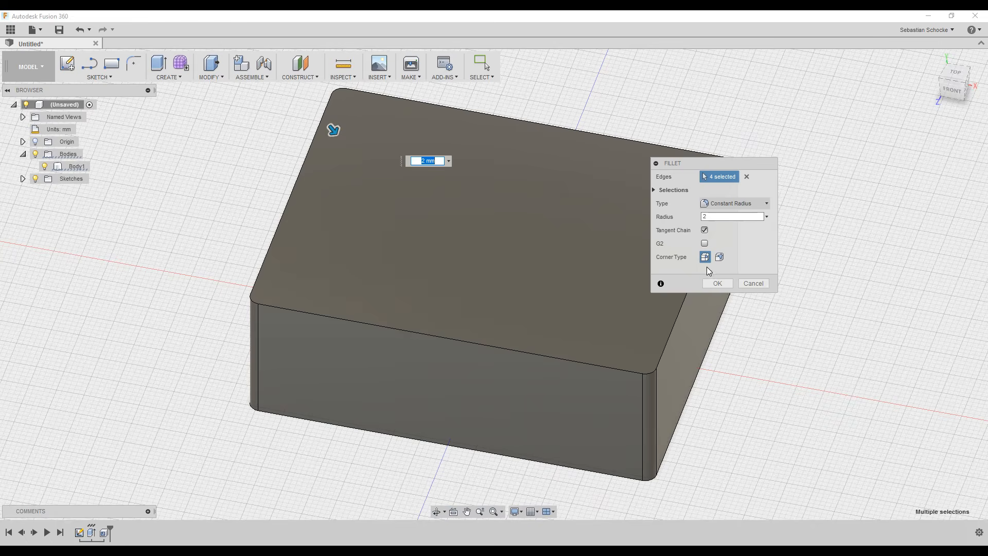
left_click(721, 285)
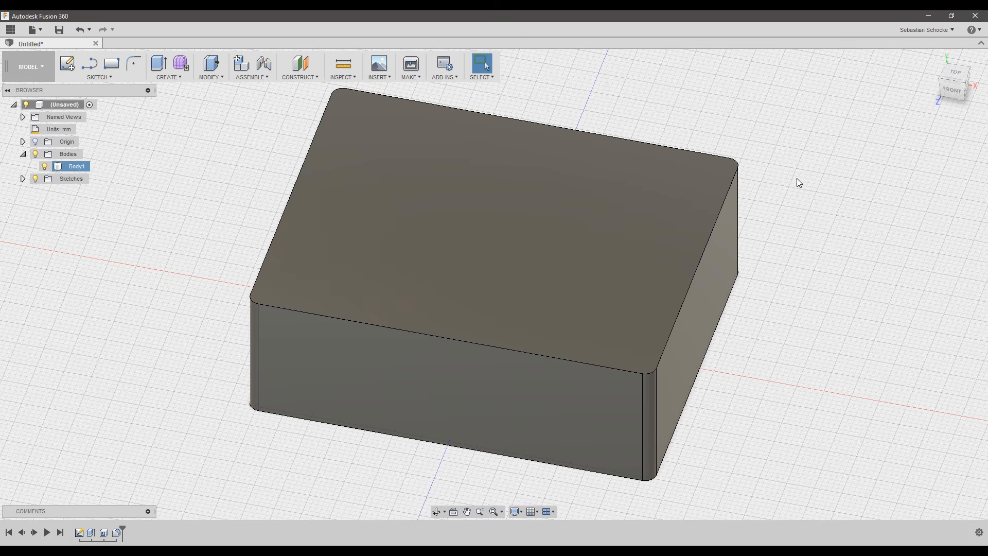
Reset the filleted box to the home view and bring up the Construct commands.
left_click(932, 57)
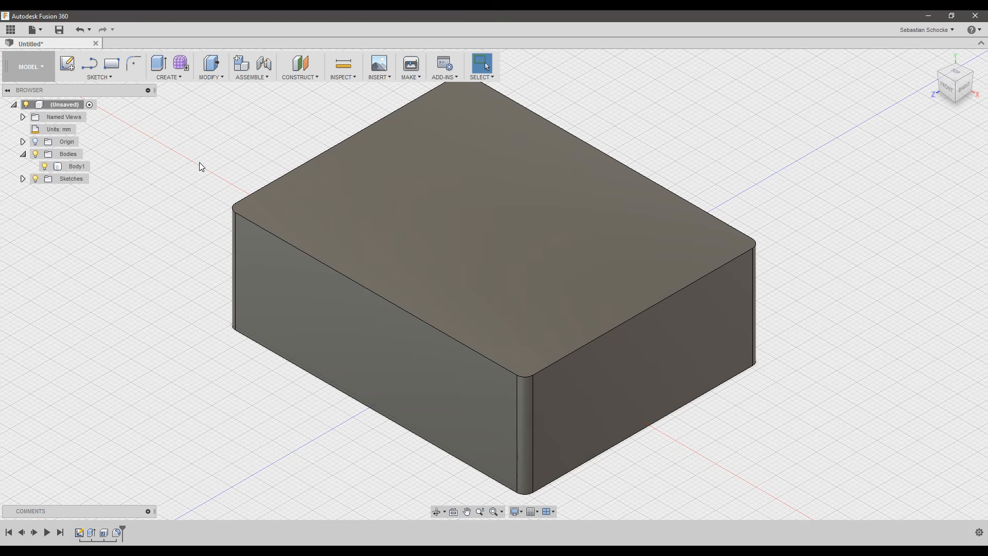
left_click(312, 80)
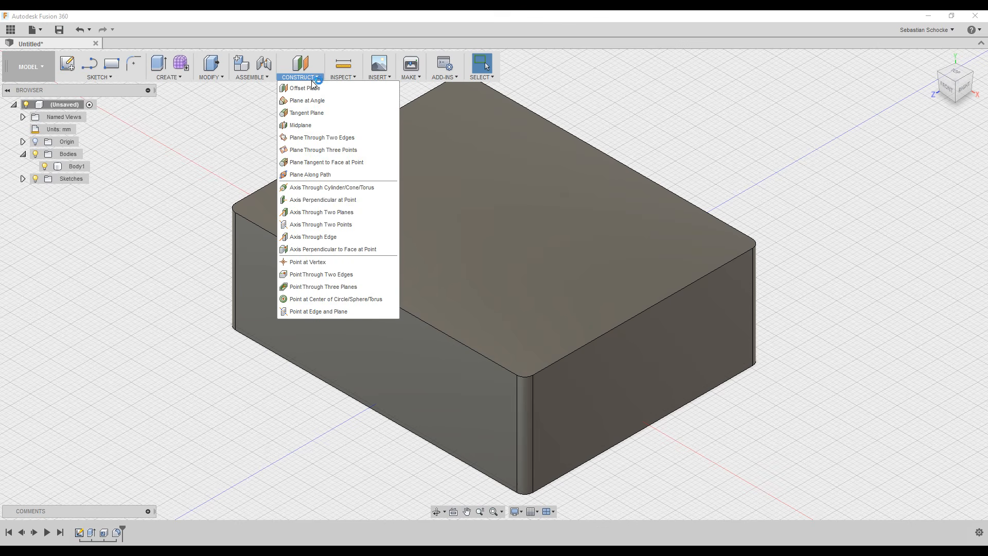
Create a midplane between the box's top and bottom faces, then return to the home view.
left_click(307, 125)
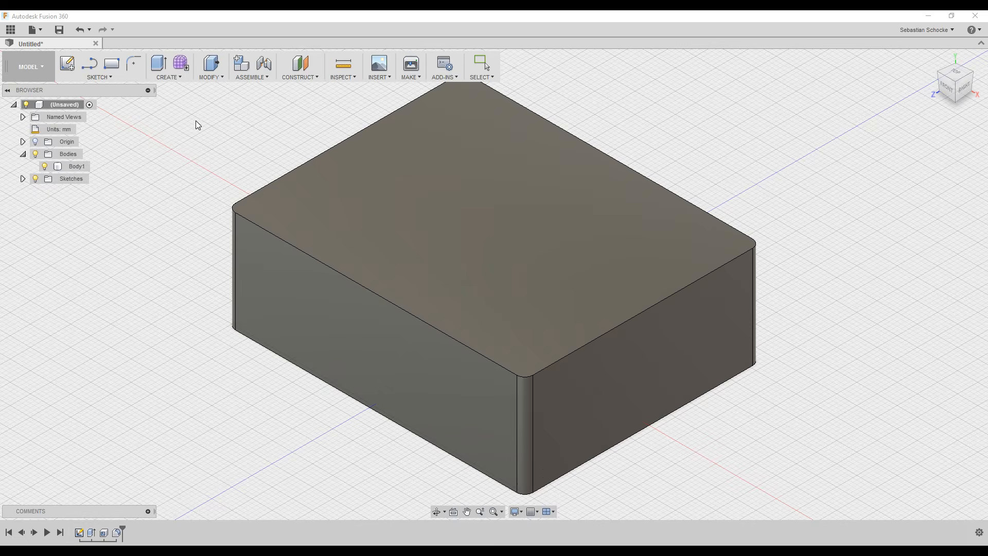
left_click(489, 227)
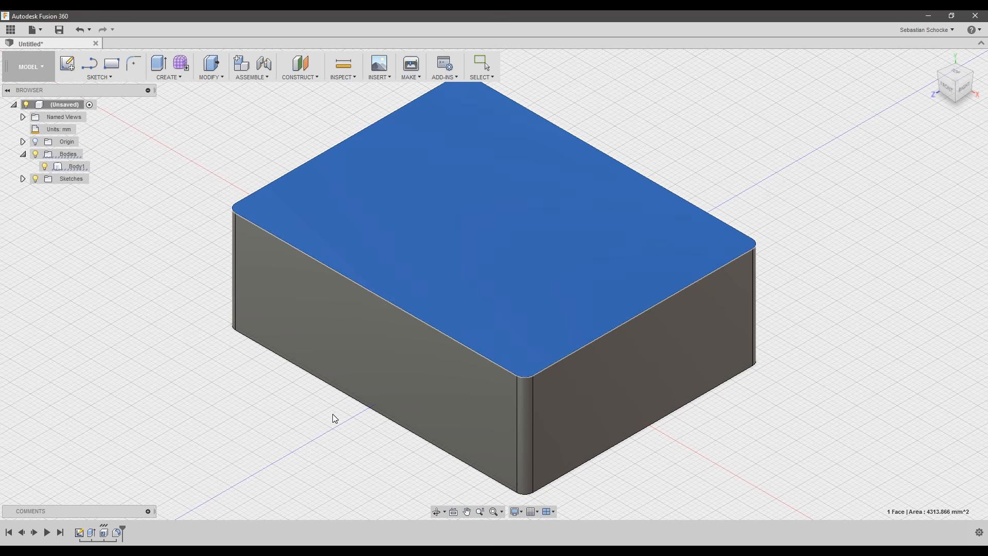
middle_click_drag(332, 414, 391, 369, "shift")
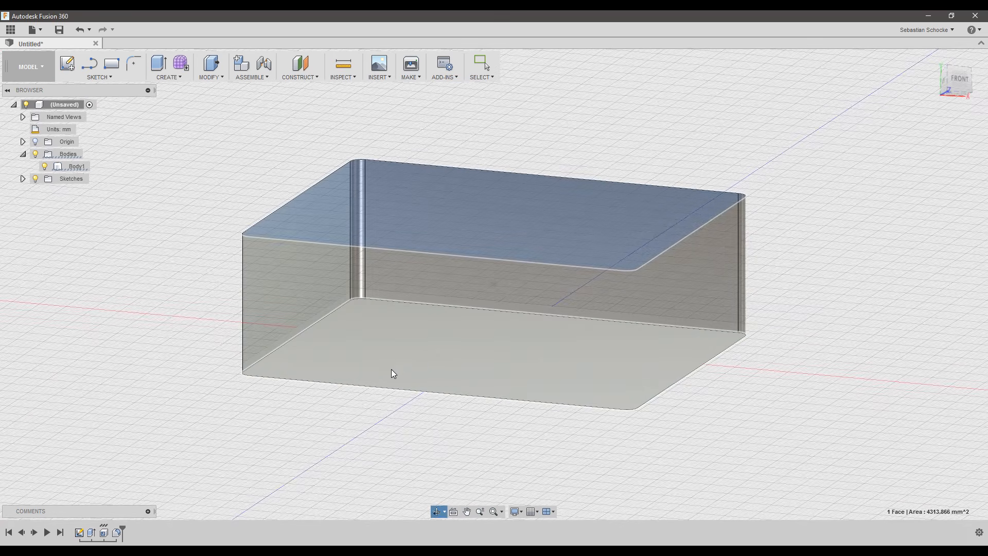
left_click(431, 357)
middle_click_drag(887, 200, 801, 230, "shift")
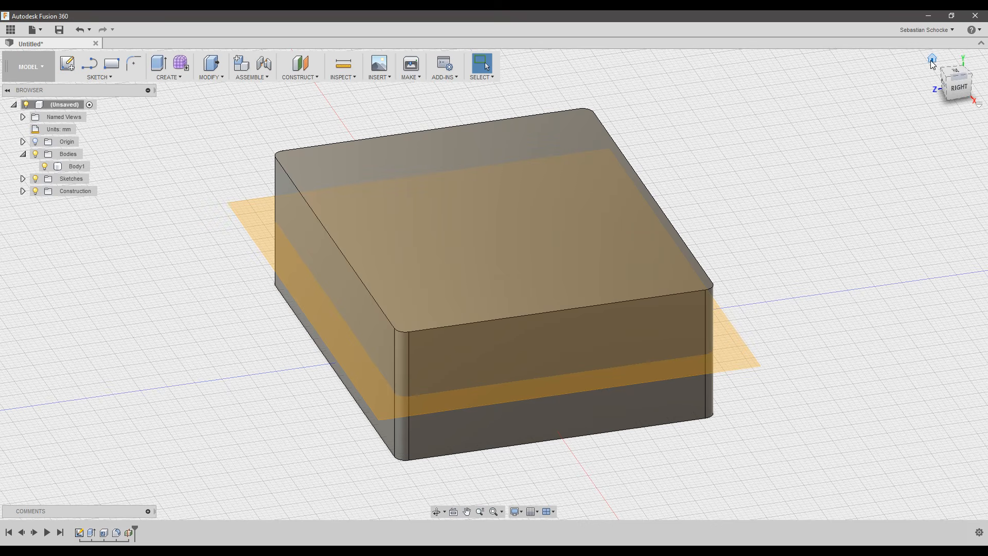
left_click(933, 58)
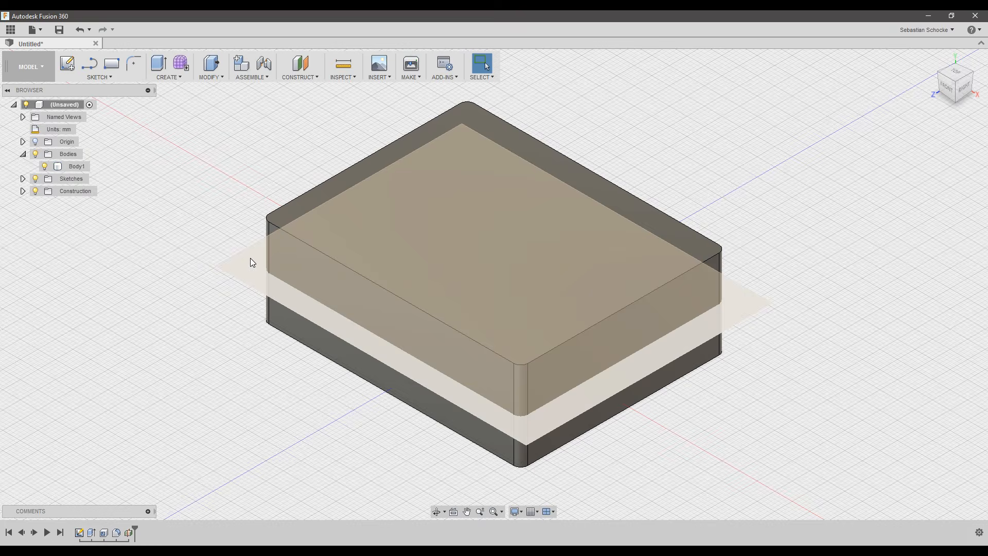
left_click(216, 77)
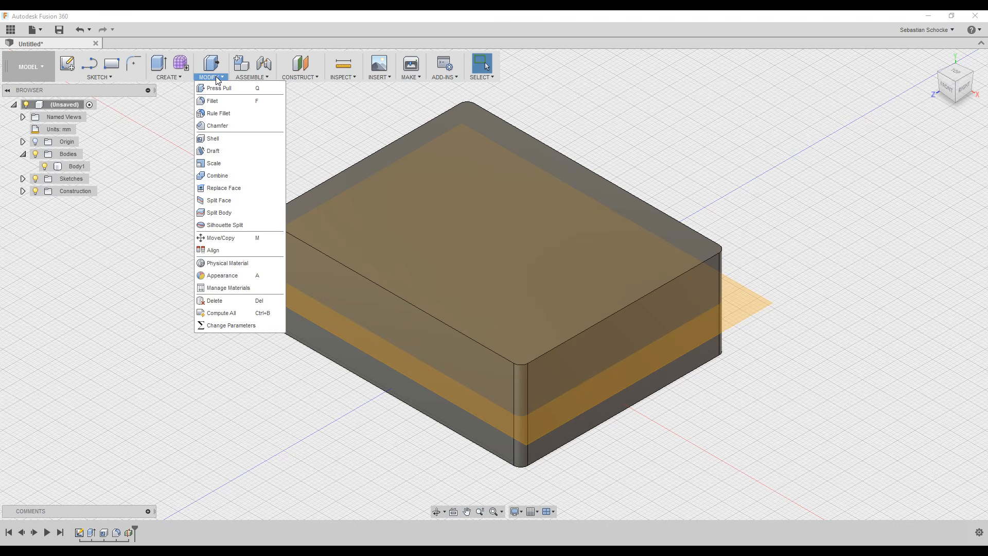
Split Body1 with the midplane as the splitting tool, producing Body1 and Body2.
left_click(218, 212)
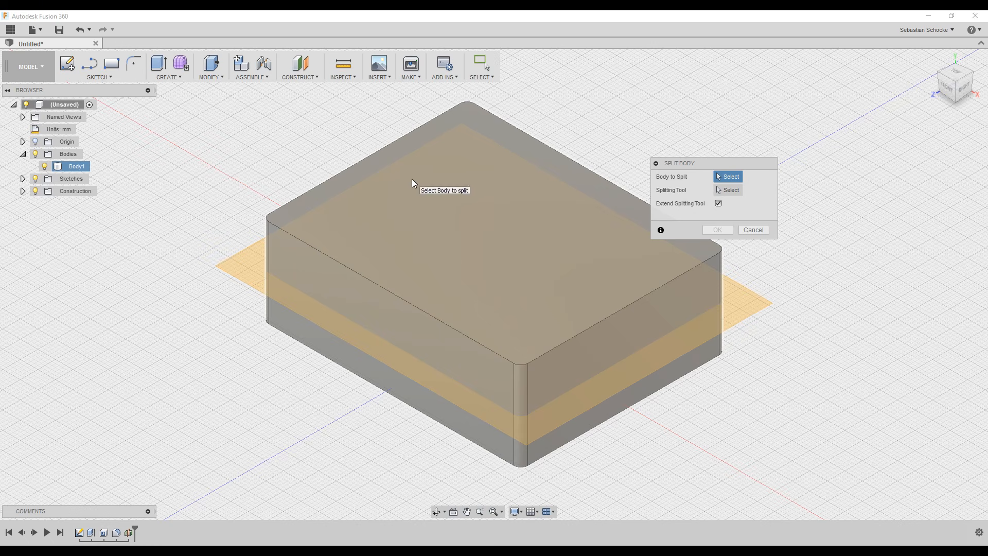
left_click(485, 247)
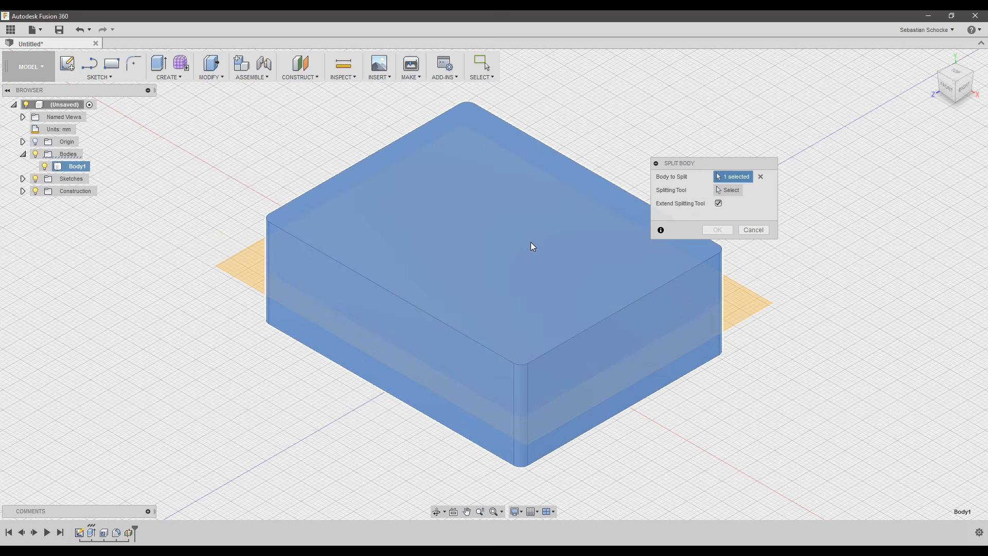
left_click(736, 191)
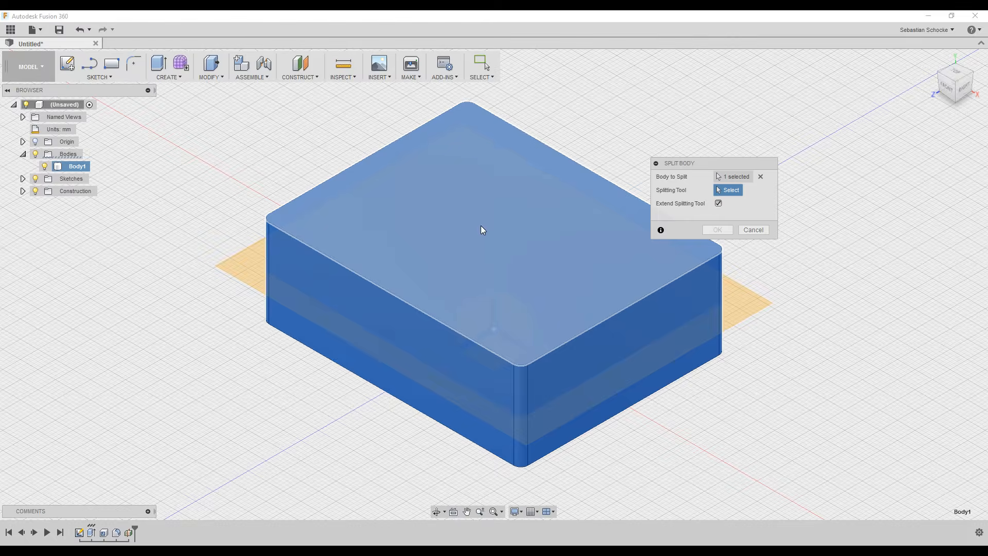
left_click(252, 271)
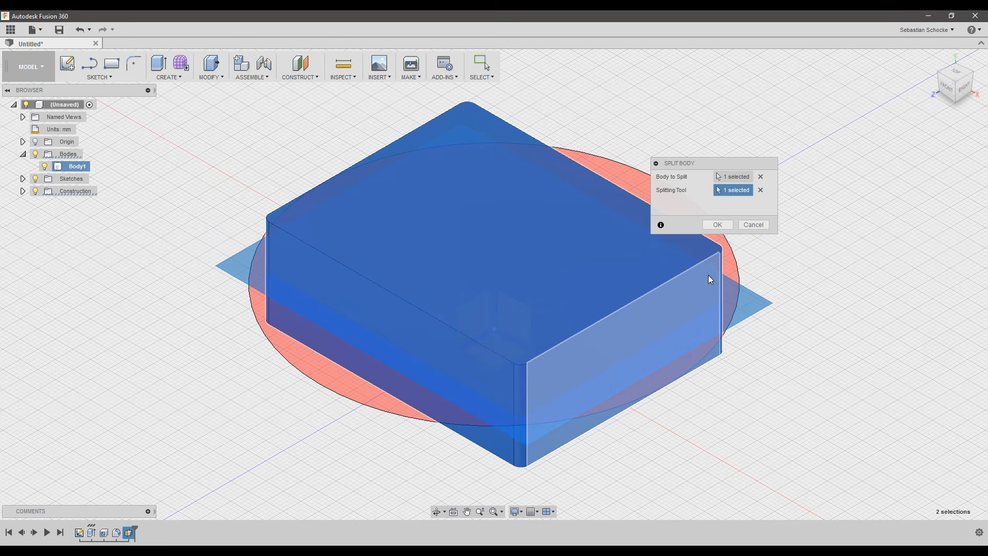
left_click(718, 225)
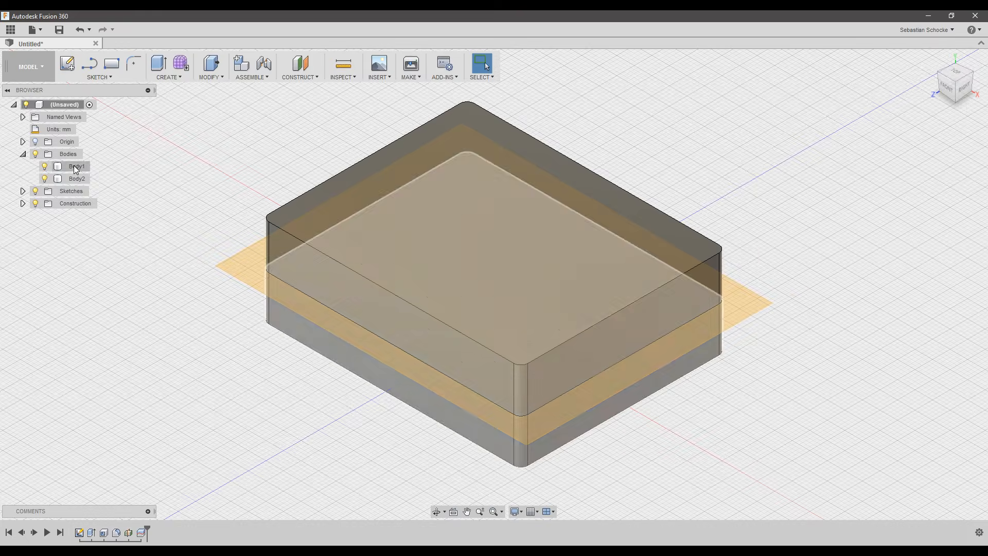
Hide the construction midplane Plane1 in the browser.
left_click(23, 203)
left_click(43, 218)
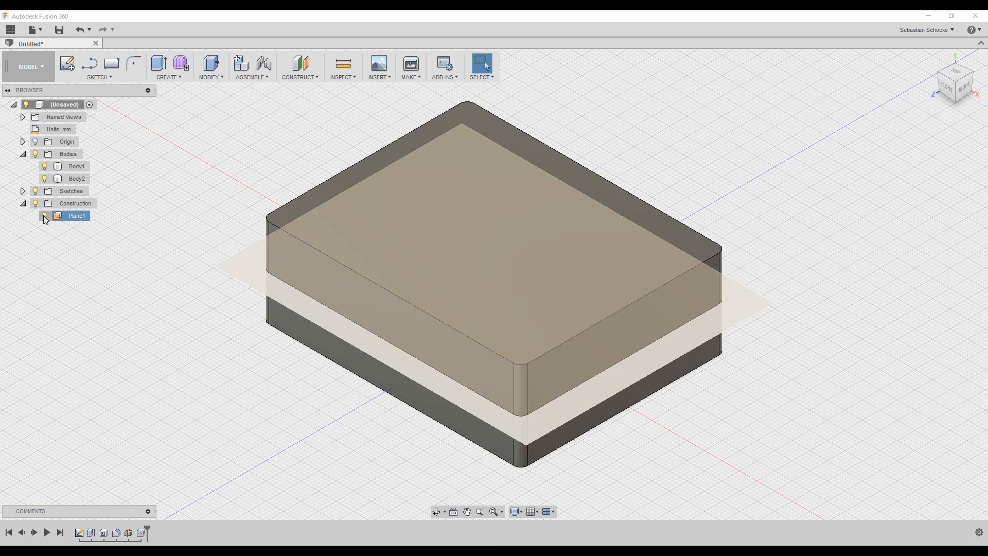
left_click(44, 216)
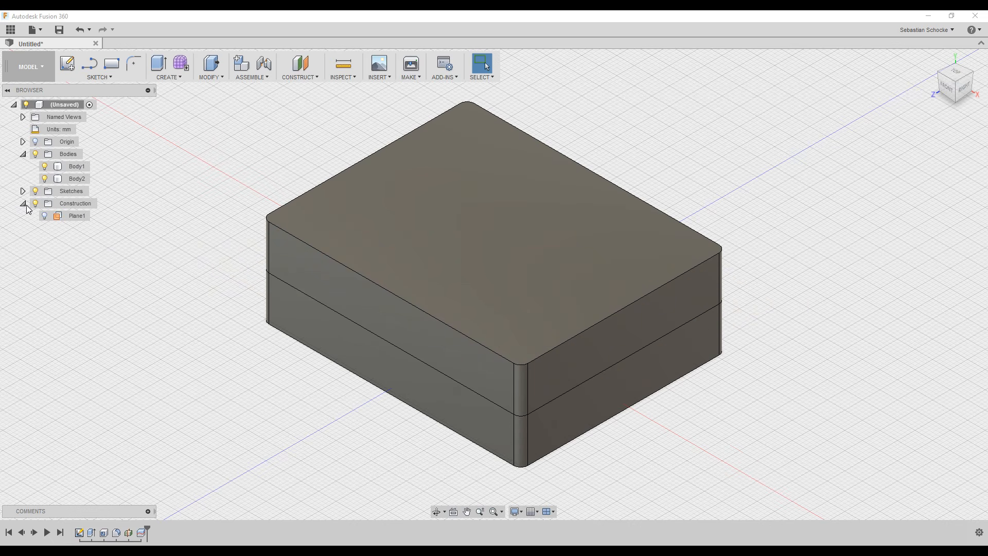
left_click(22, 204)
Toggle body visibility to inspect the lid, Body2, on its own.
left_click(49, 180)
left_click(45, 178)
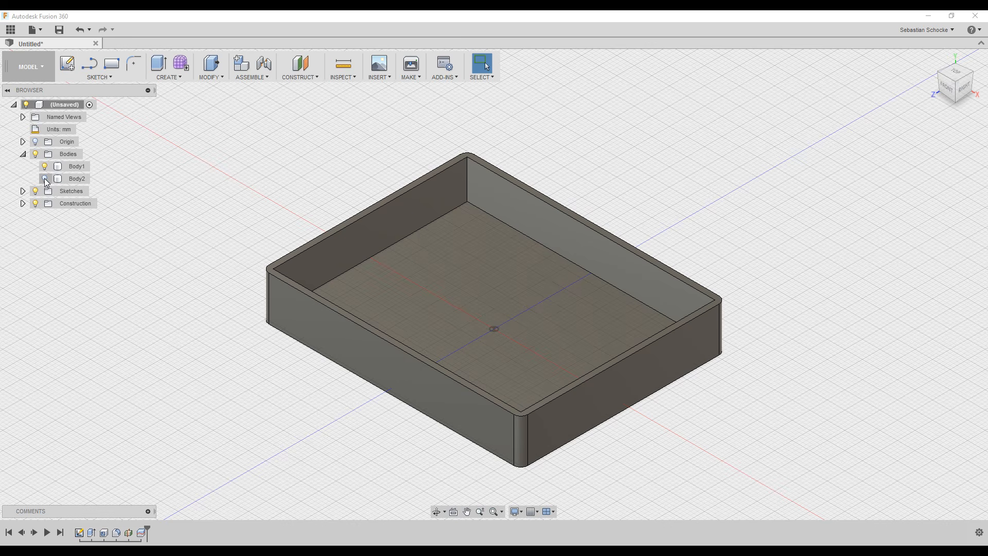
left_click(45, 179)
left_click(45, 166)
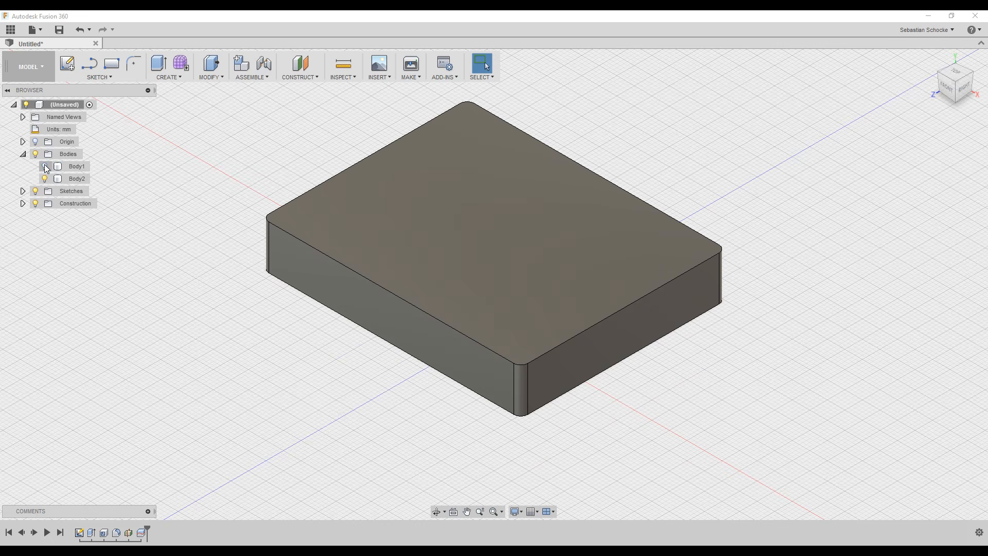
middle_click_drag(293, 364, 494, 331, "shift")
middle_click_drag(320, 297, 299, 339, "shift")
left_click(933, 59)
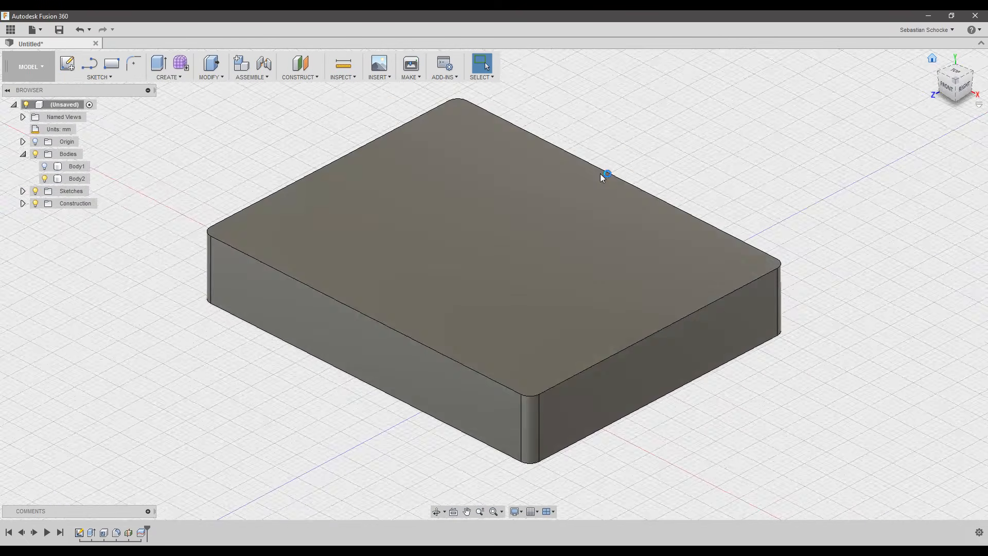
Show only the base tray Body1, with the lid Body2 hidden.
left_click(45, 166)
left_click(44, 179)
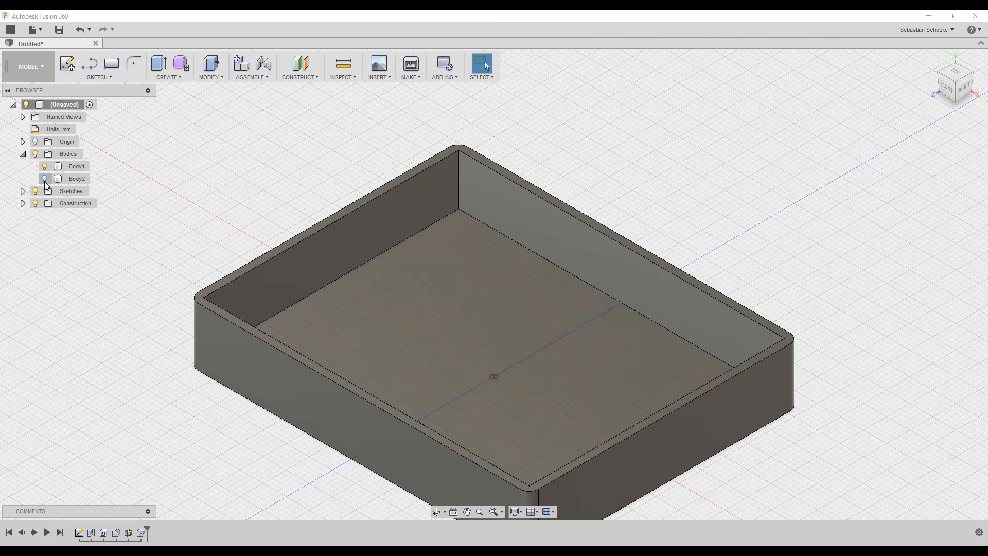
left_click(933, 59)
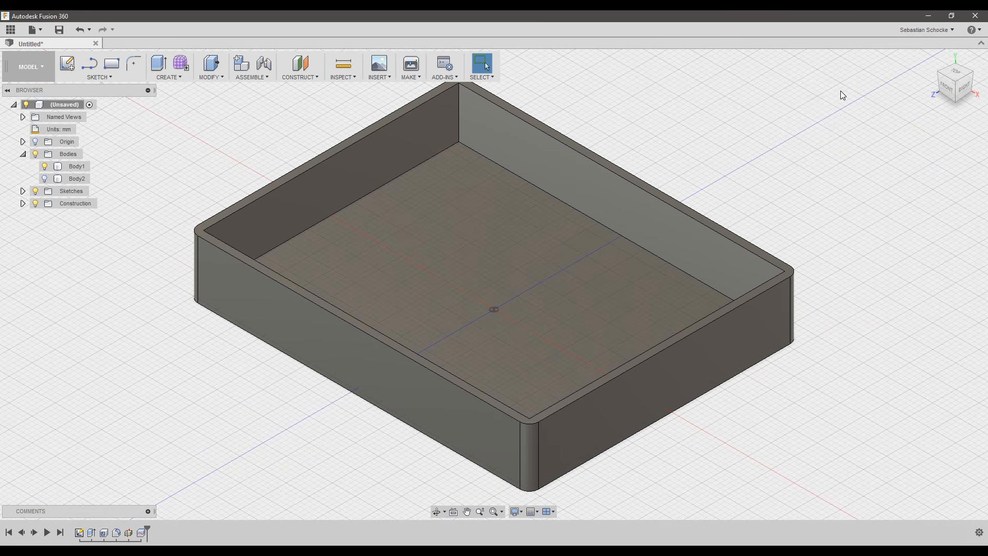
Start a new sketch on the tray's inner floor and centre the top view.
left_click(67, 66)
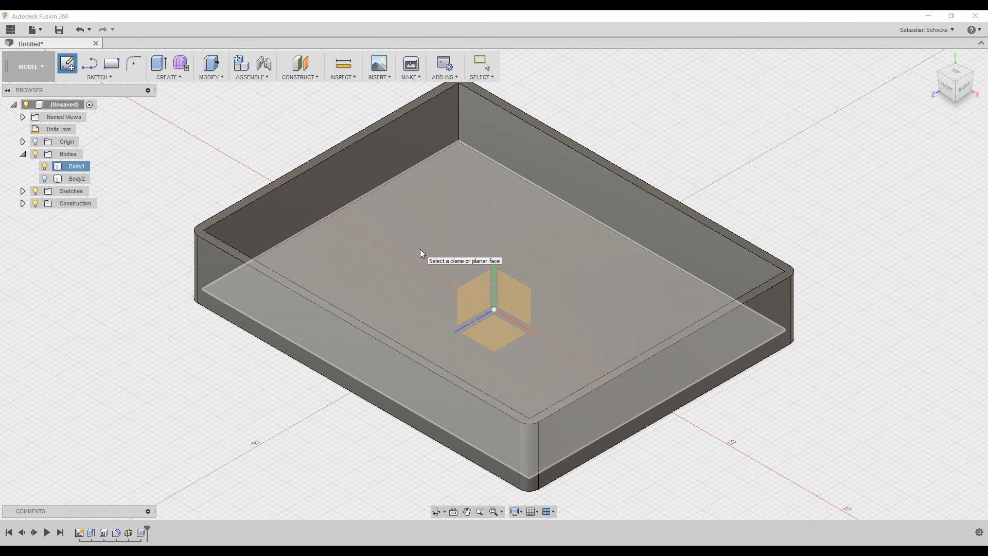
left_click(421, 250)
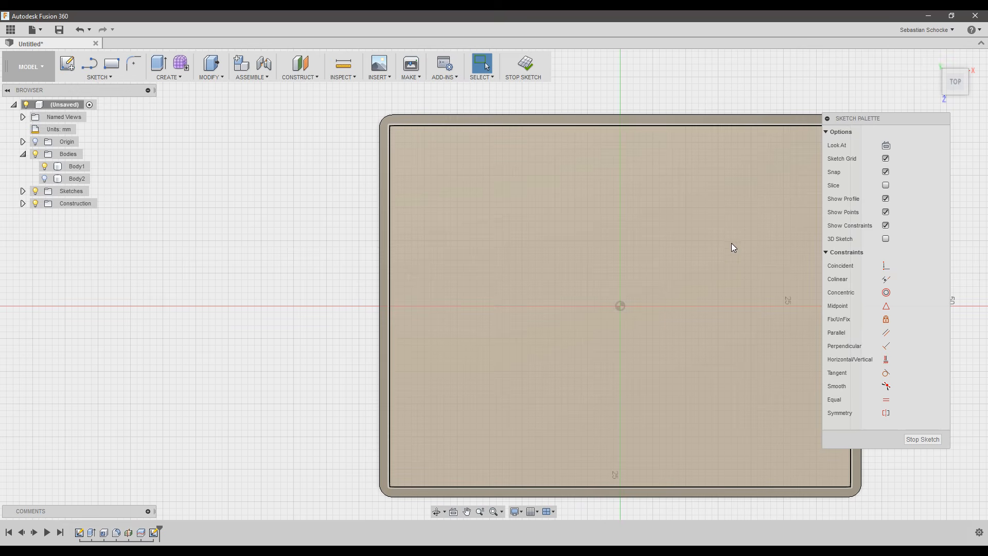
middle_click_drag(732, 275, 597, 259)
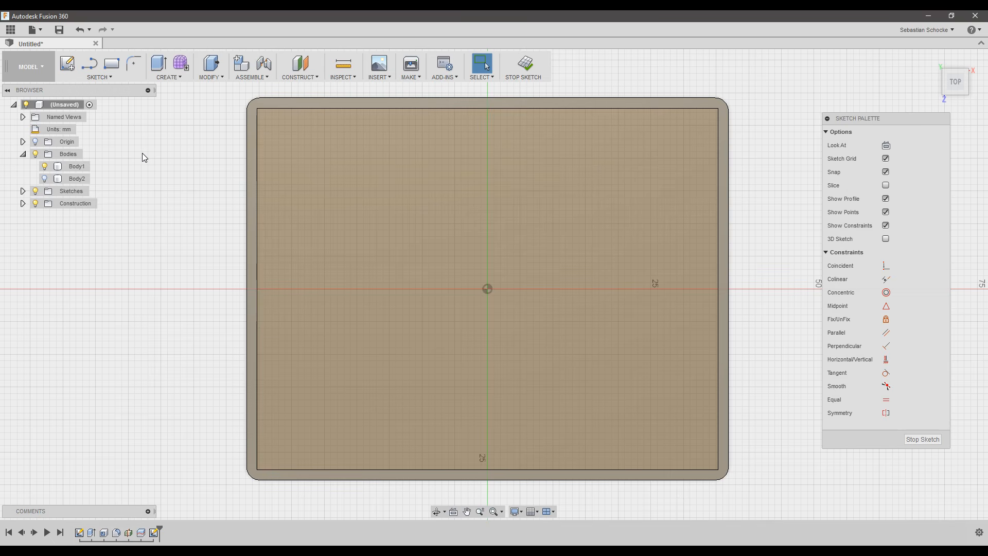
left_click(108, 77)
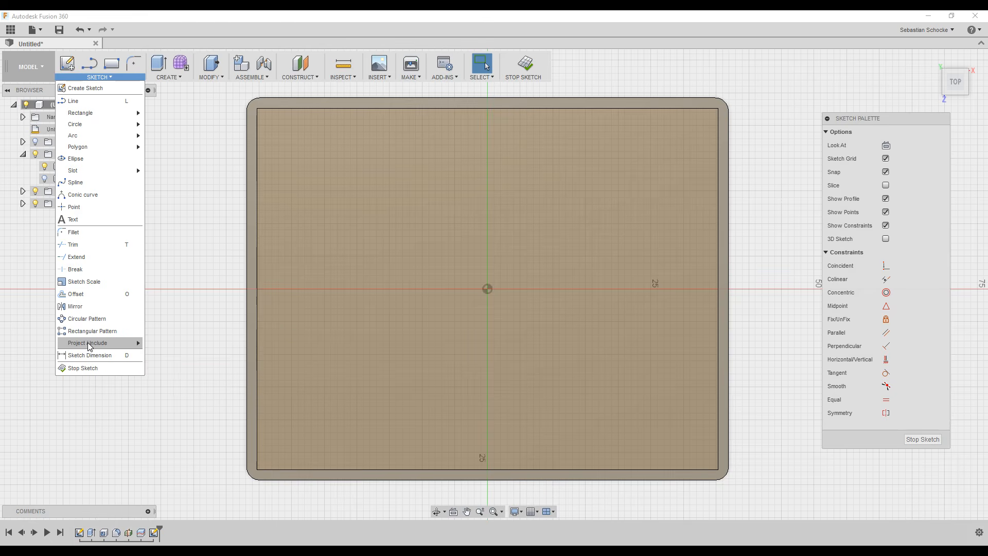
Project the tray's four outer edges into the sketch, with Sketch1 shown for reference.
mouse_move(90, 344)
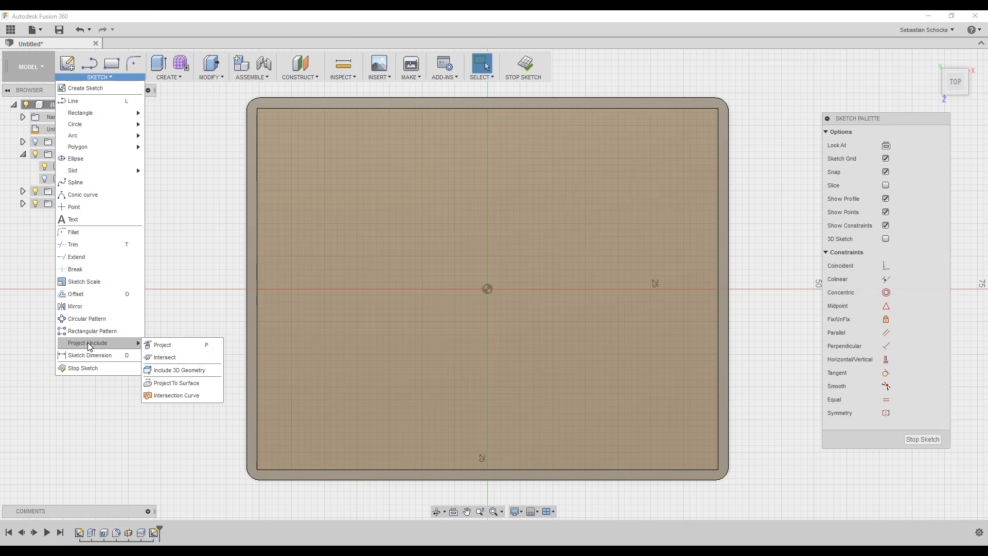
left_click(175, 346)
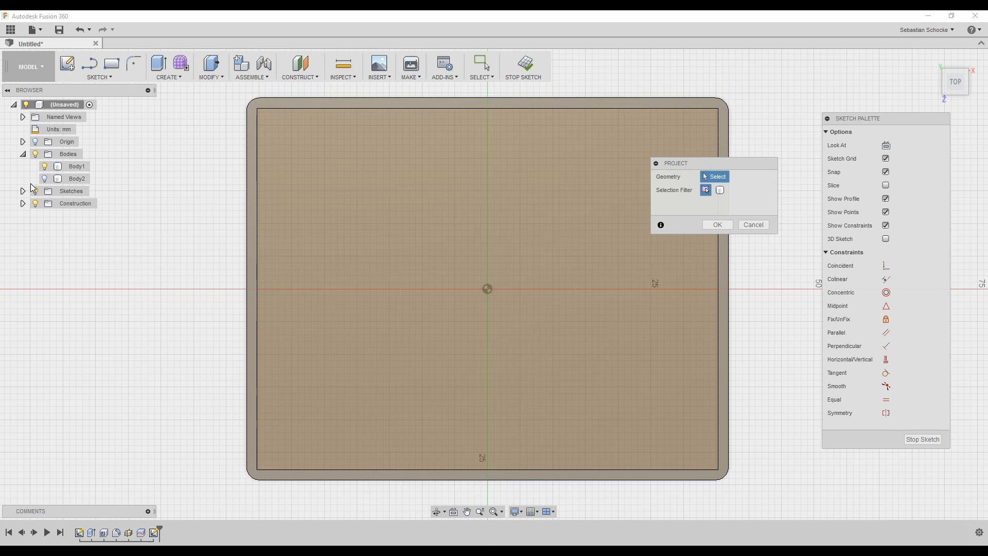
left_click(24, 192)
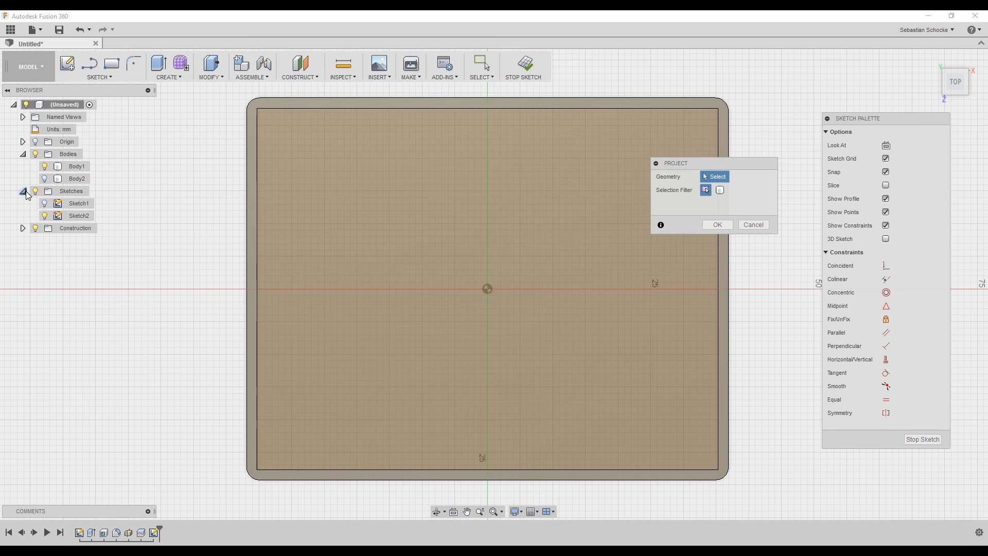
left_click(45, 205)
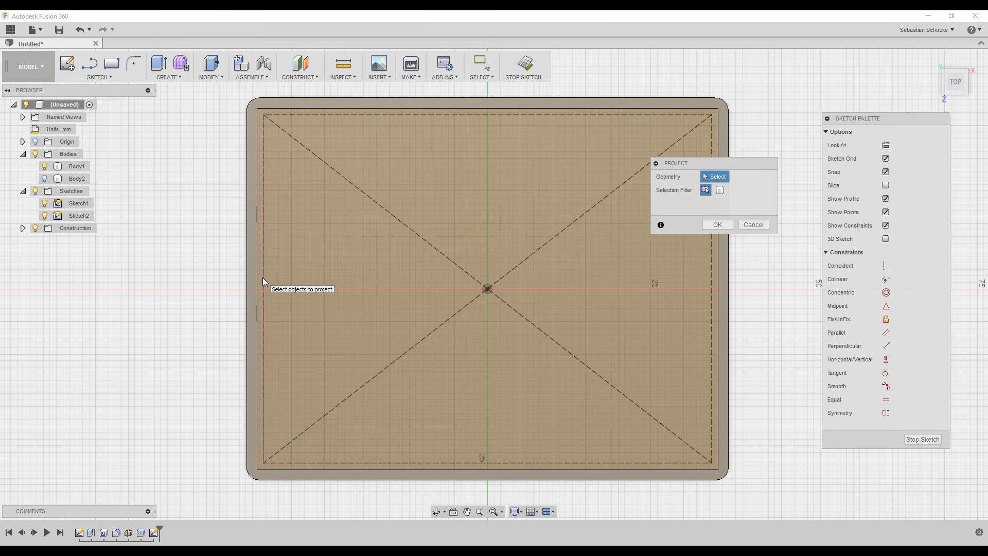
left_click(262, 277)
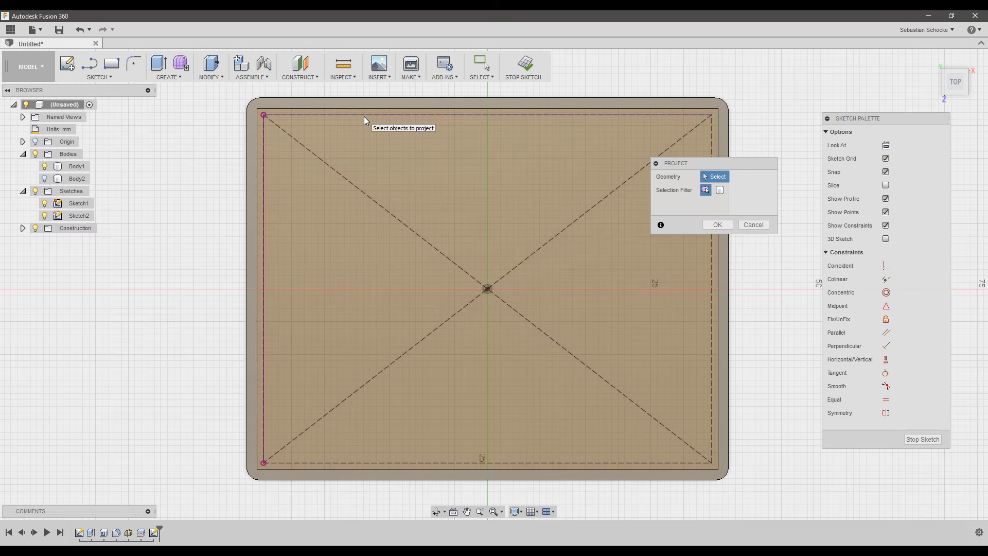
left_click(363, 117)
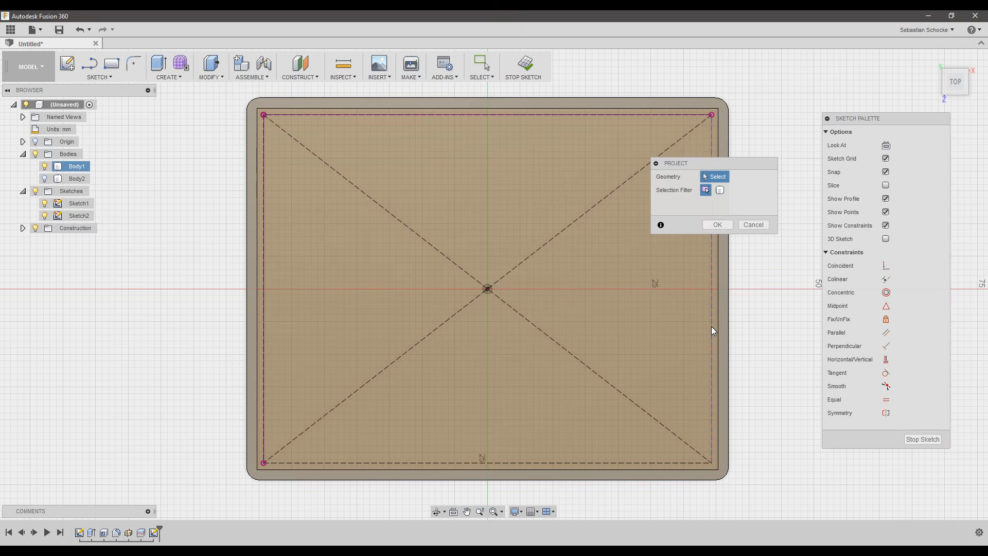
left_click(711, 327)
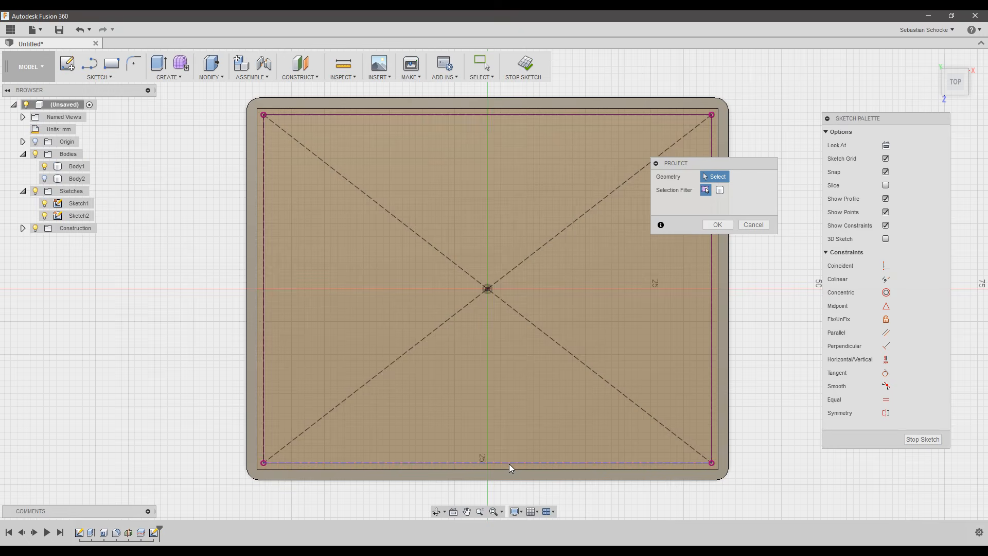
left_click(508, 464)
left_click(717, 225)
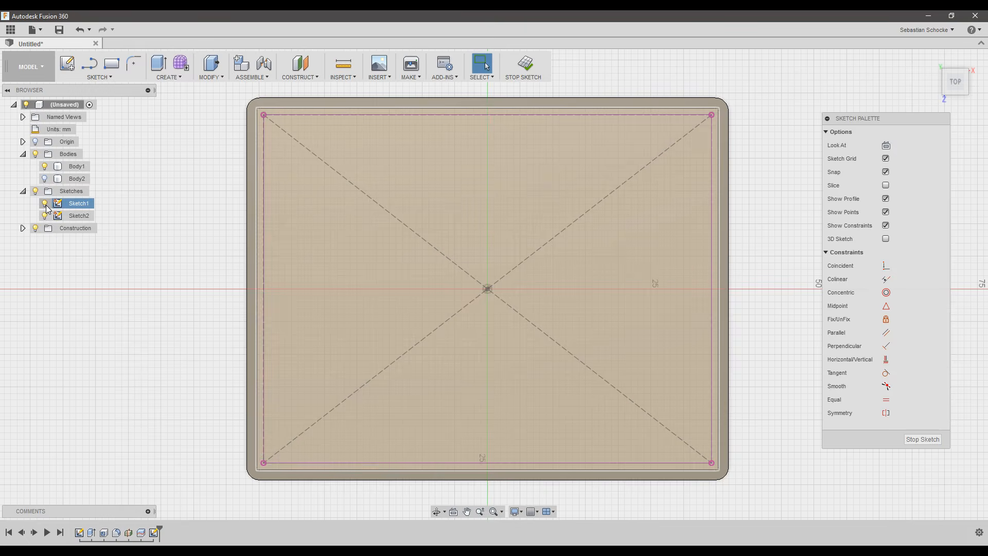
Turn off Sketch1's lightbulb in the browser to clear its diagonal lines.
left_click(44, 205)
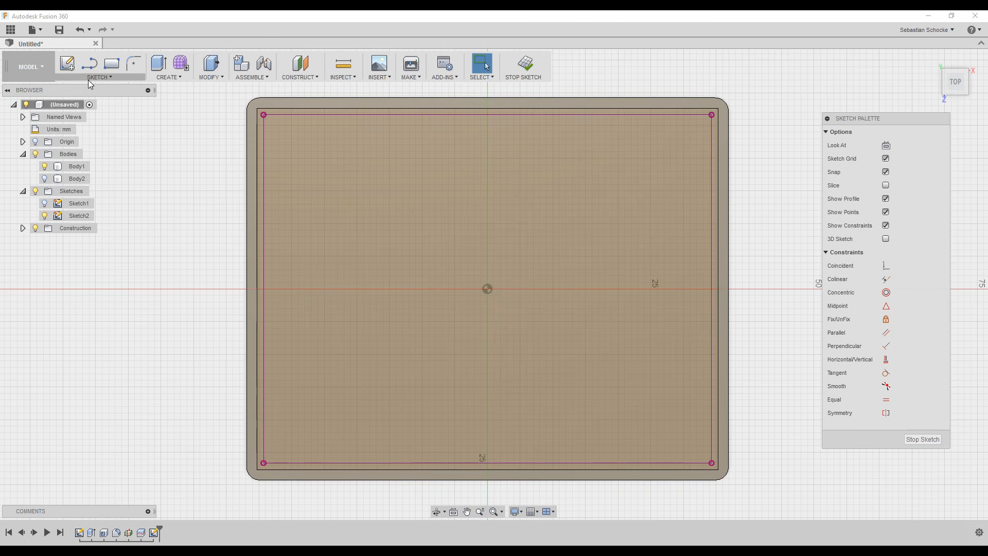
Draw a 2.8 mm center-diameter circle near the bottom-left of the outline.
left_click(114, 78)
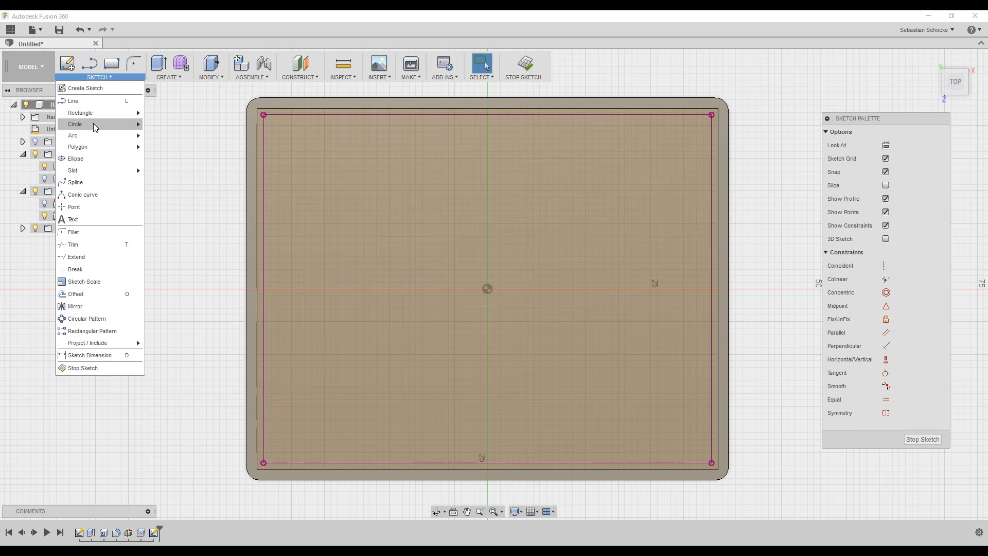
mouse_move(94, 123)
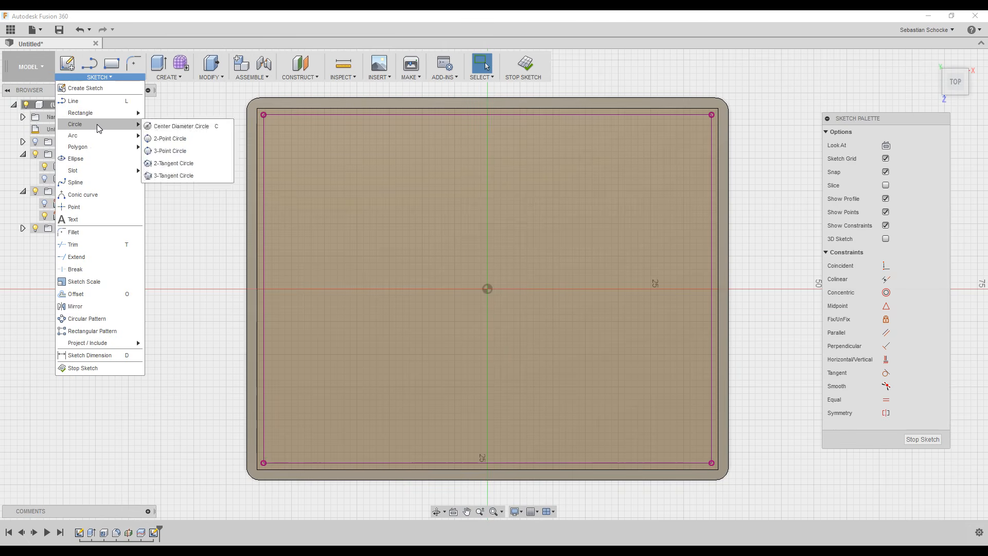
left_click(199, 127)
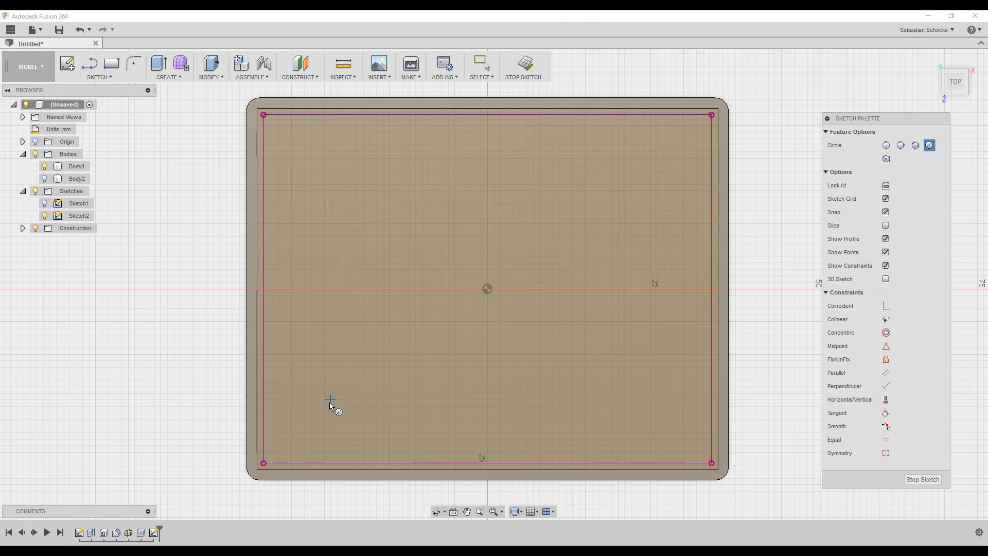
left_click(337, 439)
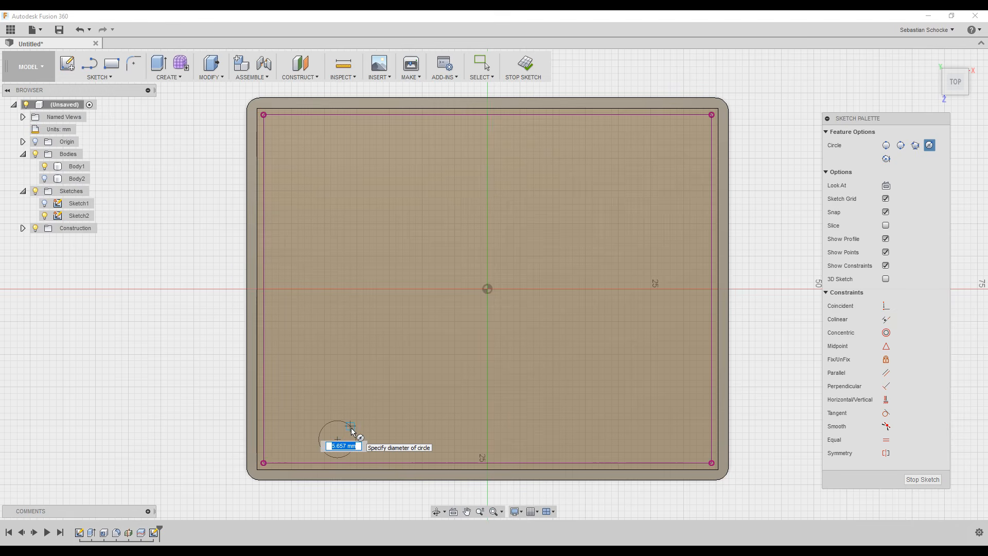
type("2.8")
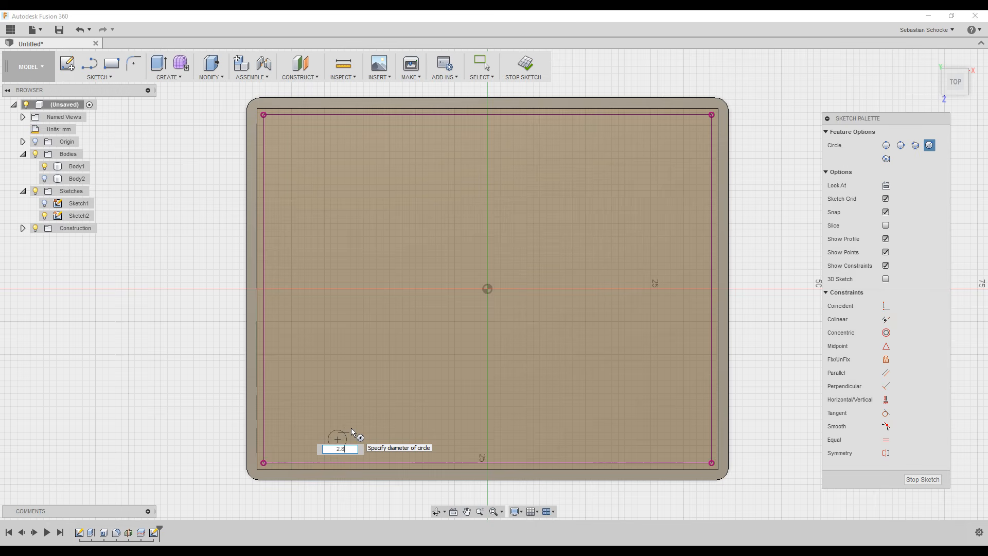
key("Return")
key("Escape")
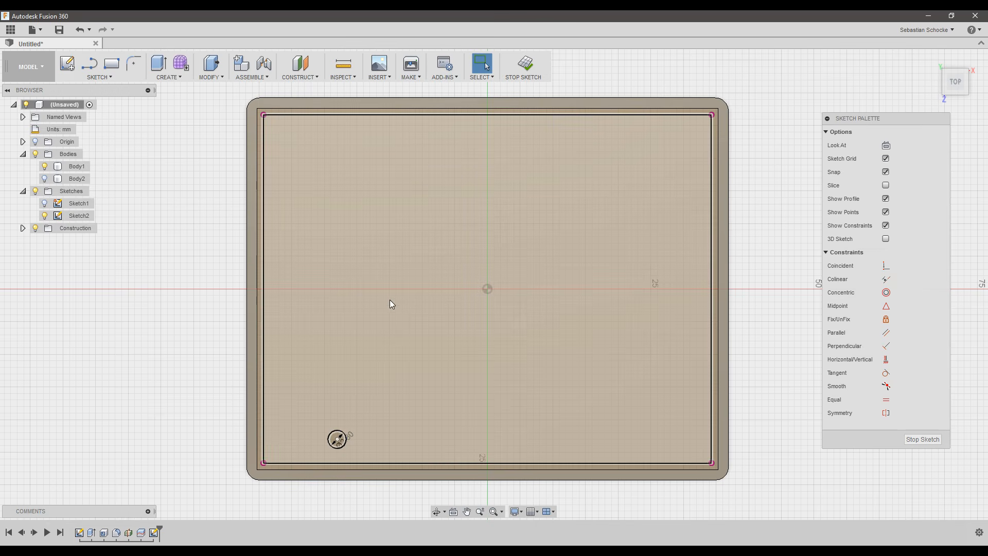
Draw three more circles at the top-left, right side and lower right.
key("c")
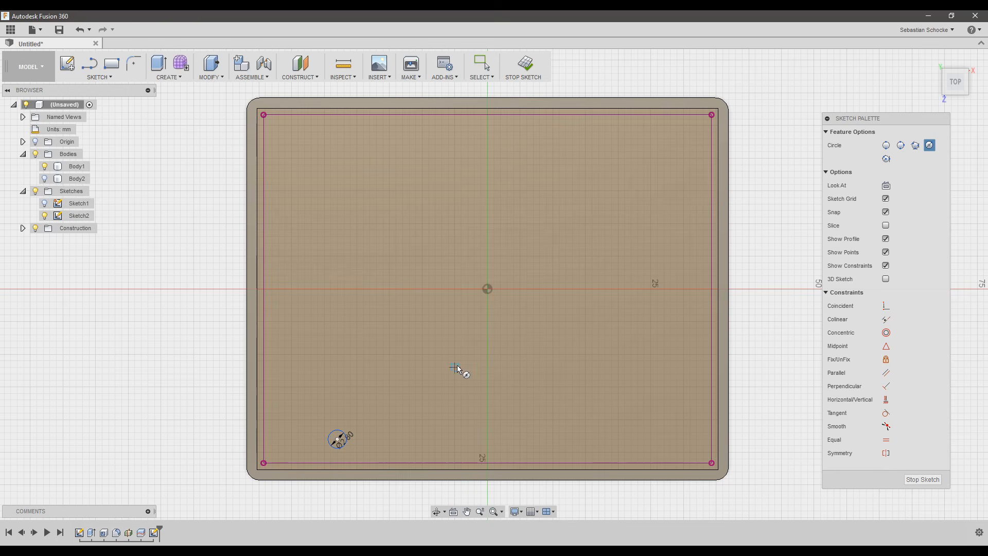
left_click(364, 149)
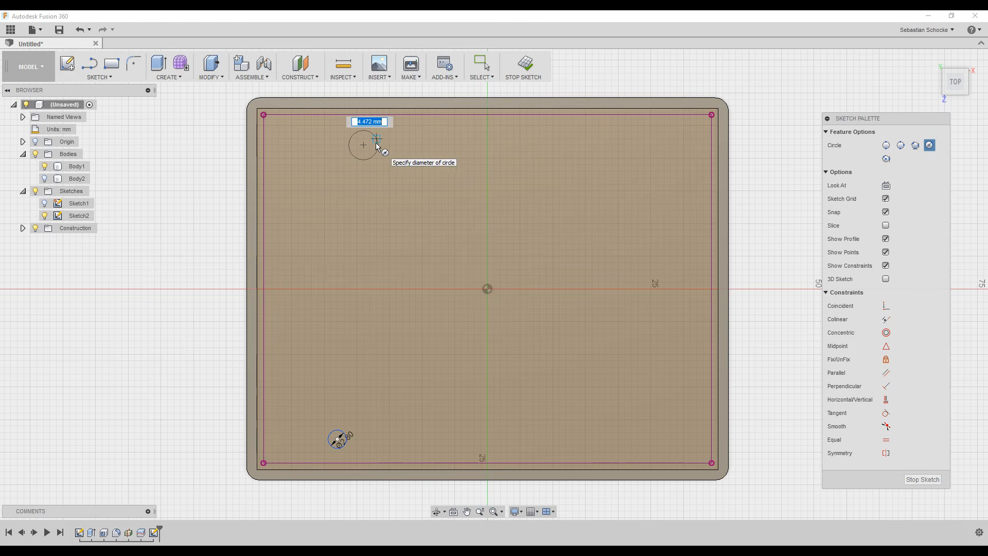
left_click(375, 150)
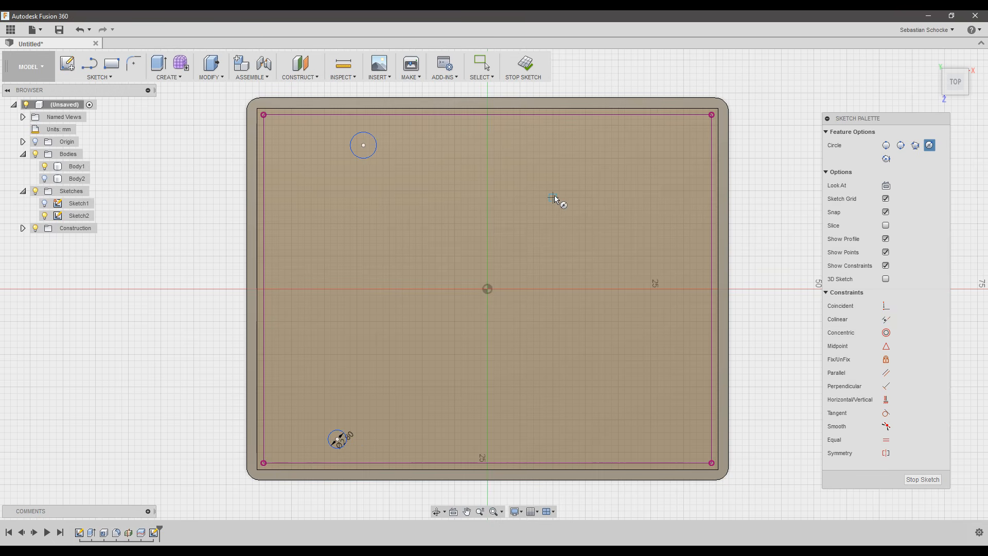
left_click(670, 250)
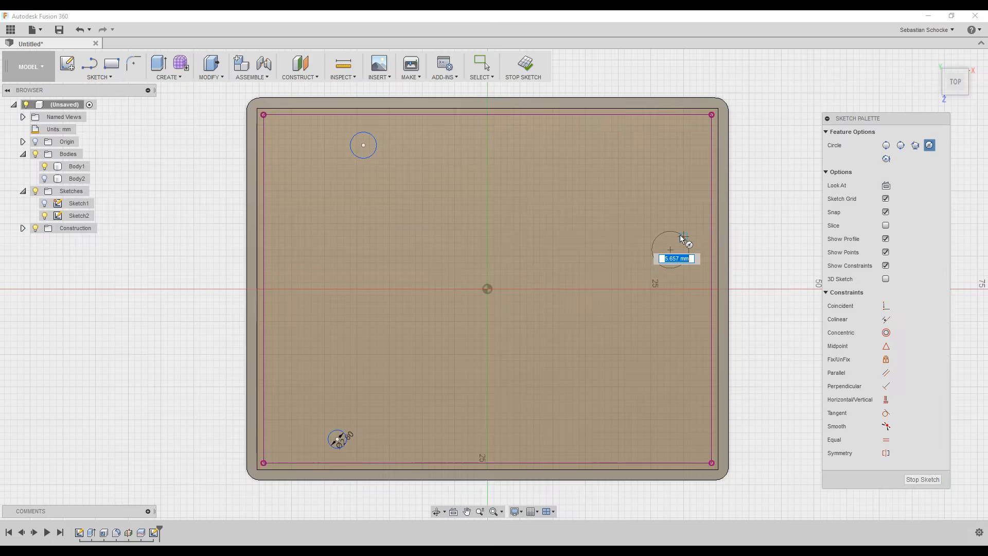
left_click(680, 236)
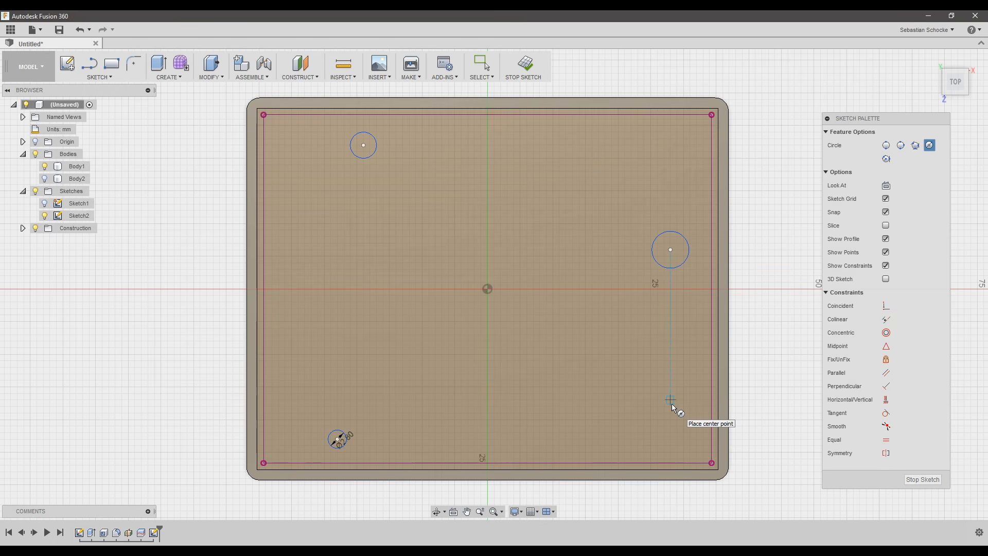
left_click(650, 387)
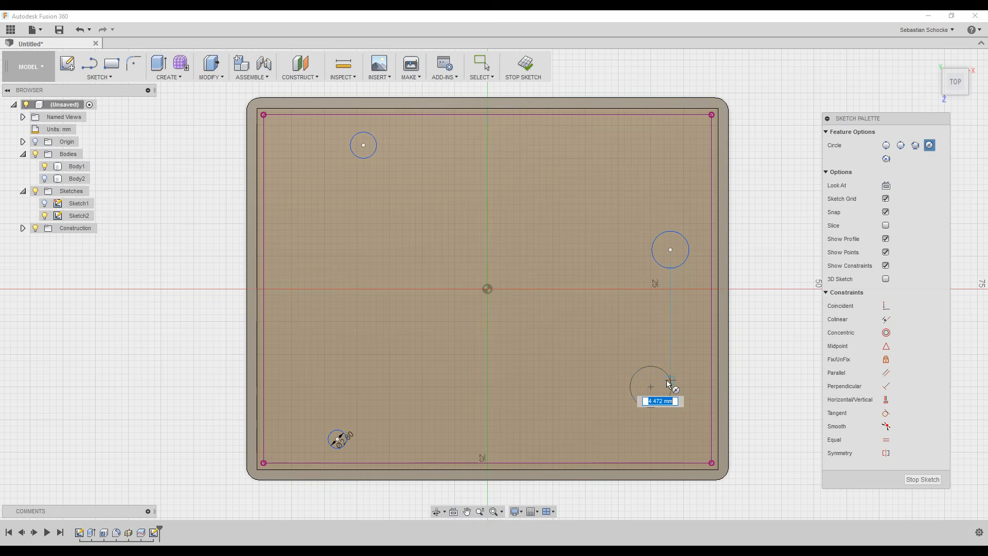
left_click(672, 389)
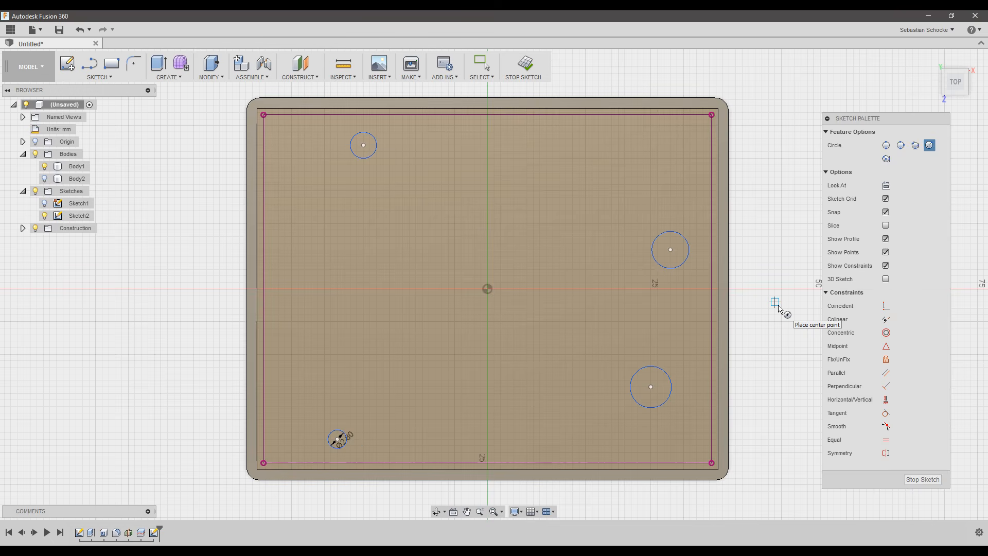
key("Escape")
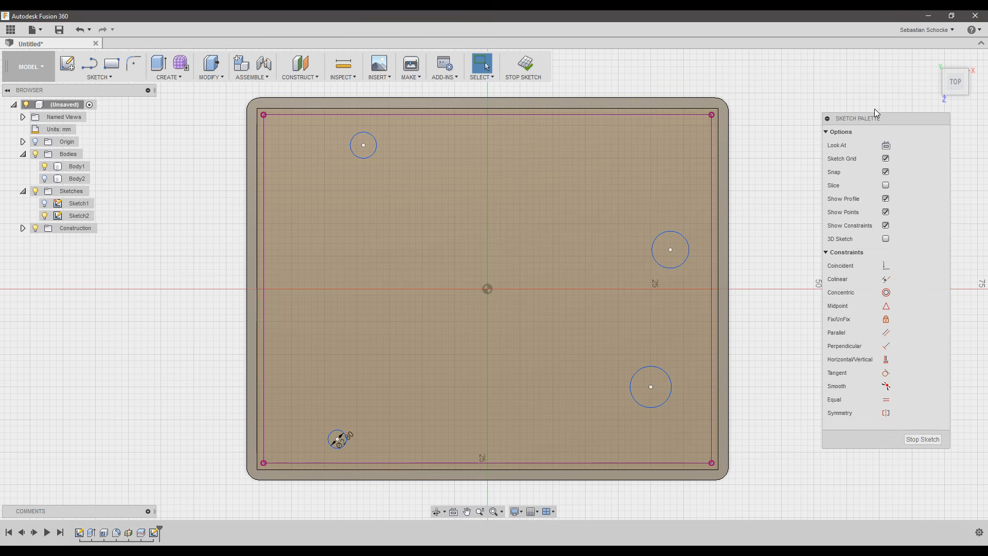
Apply Equal constraints pairing the 2.8 mm circle with the top-left, right and lower-right circles.
left_click(886, 399)
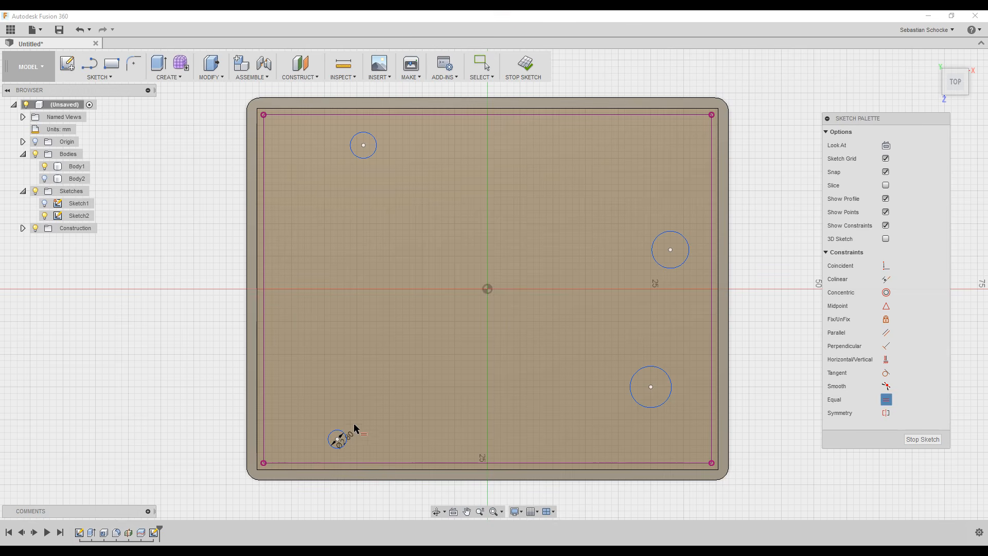
left_click(336, 437)
left_click(357, 139)
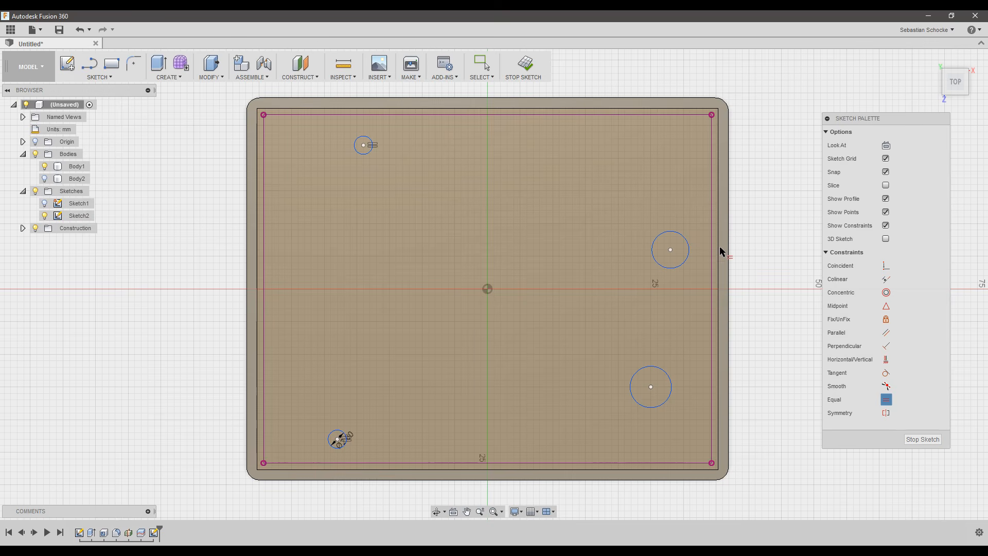
left_click(680, 233)
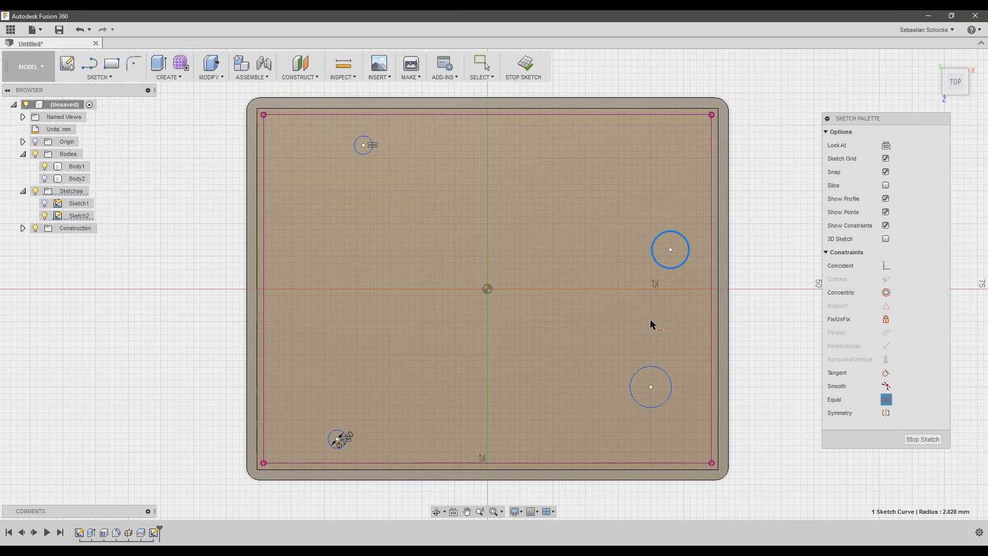
left_click(344, 435)
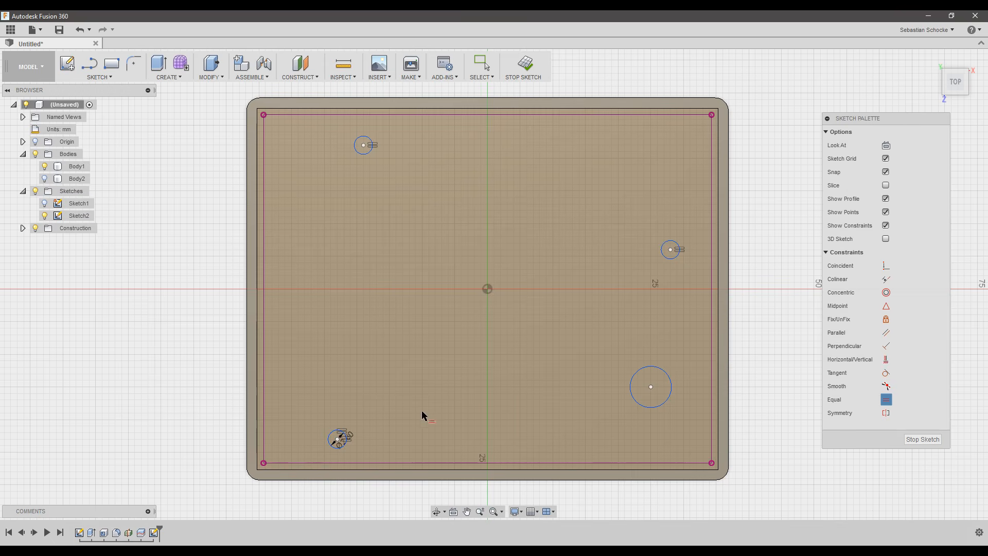
left_click(657, 366)
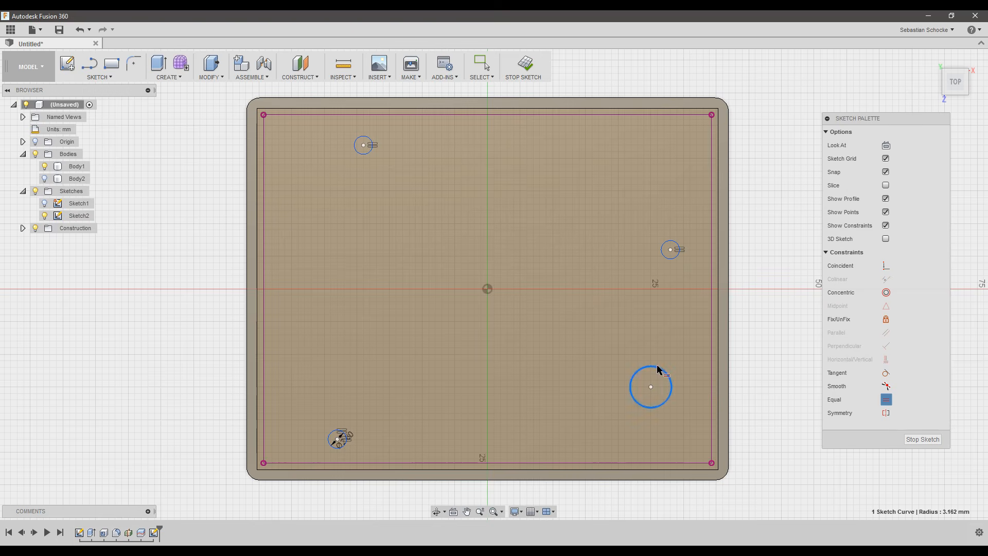
left_click(335, 438)
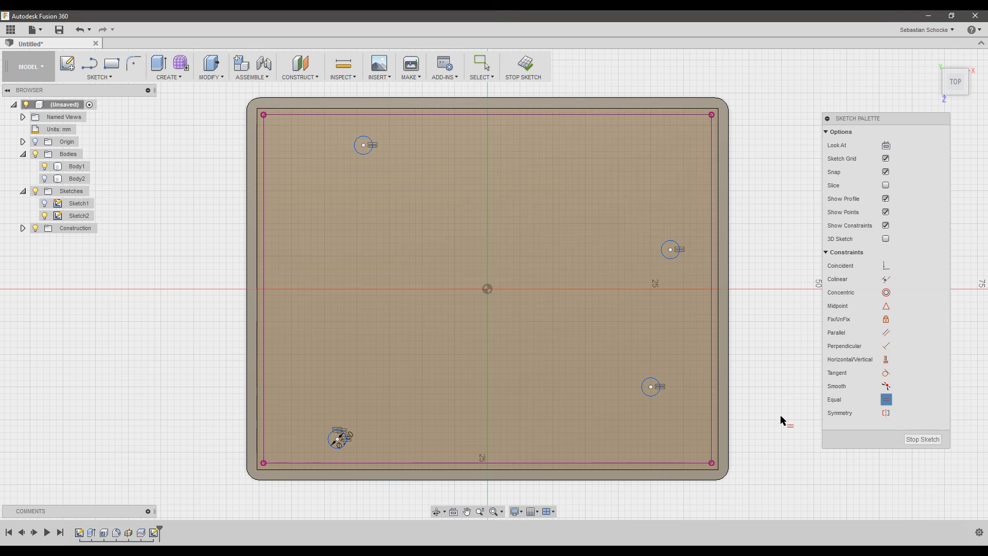
Constrain the right and lower-right circle centres to be vertically aligned.
key("Escape")
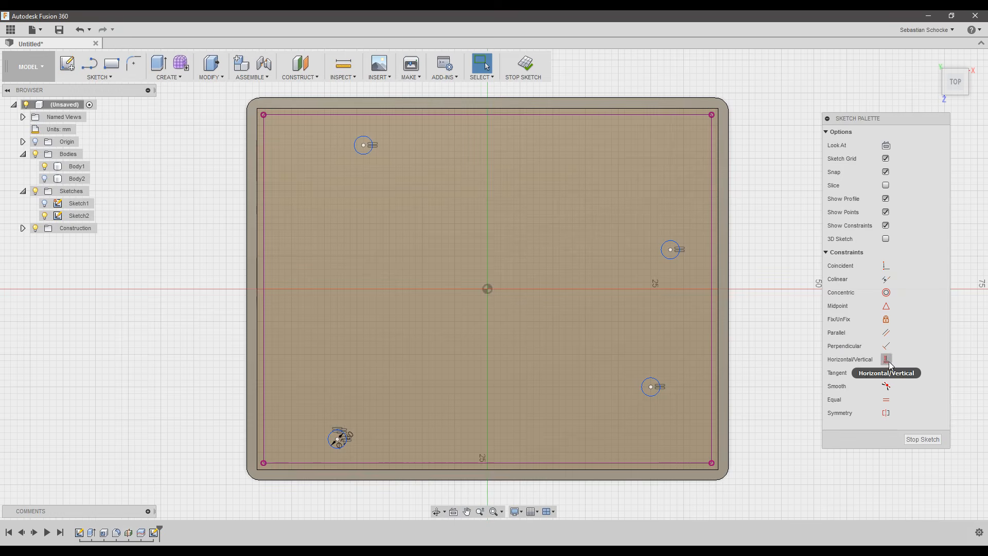
left_click(670, 250)
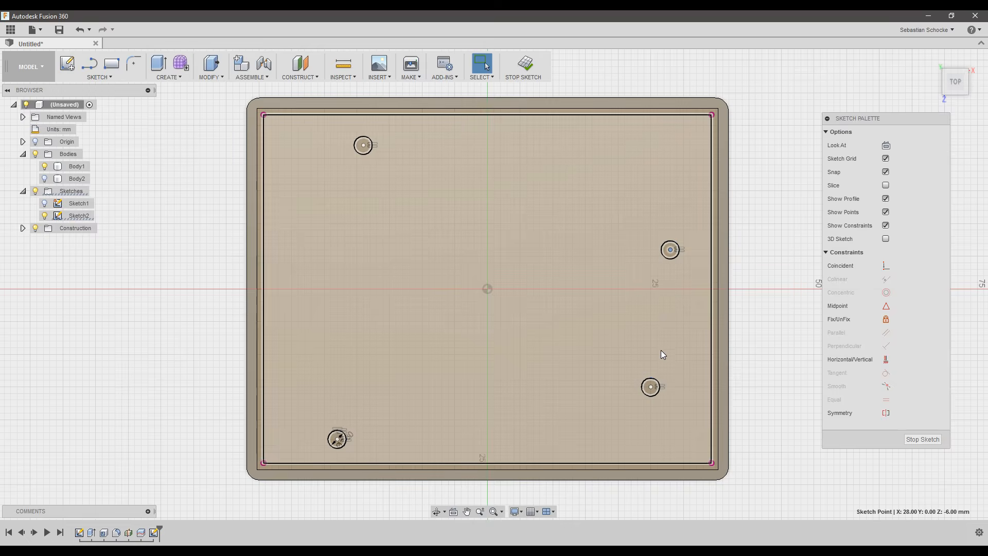
left_click(651, 387, "shift")
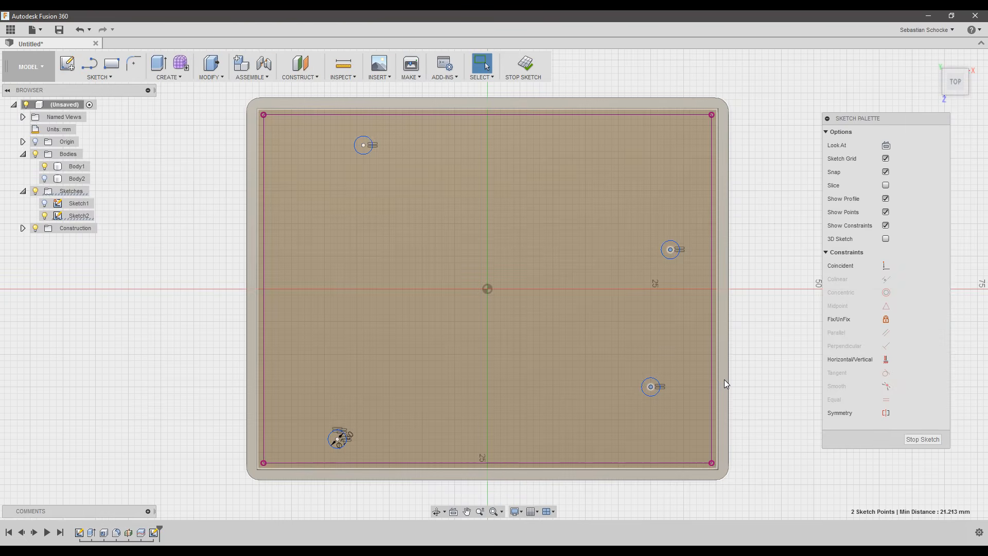
left_click(886, 360)
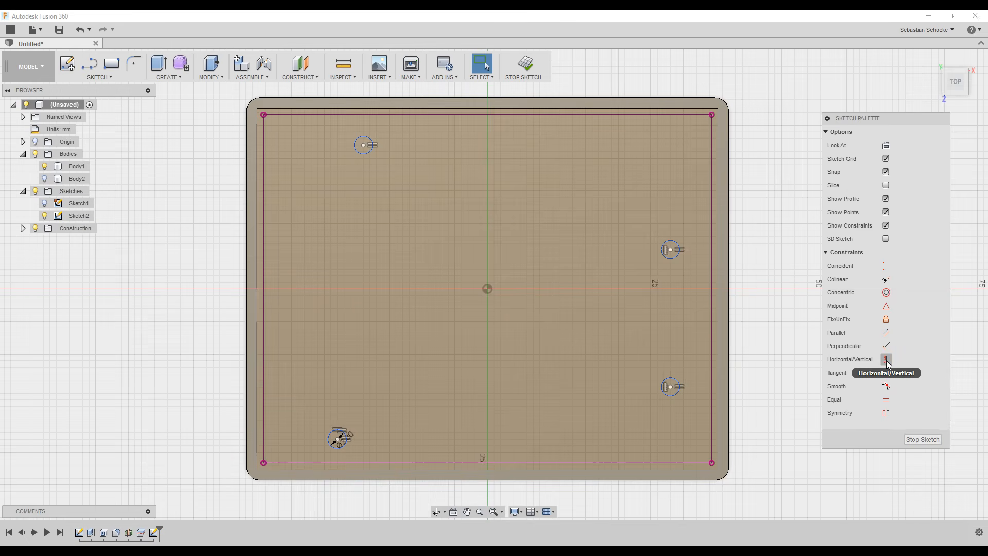
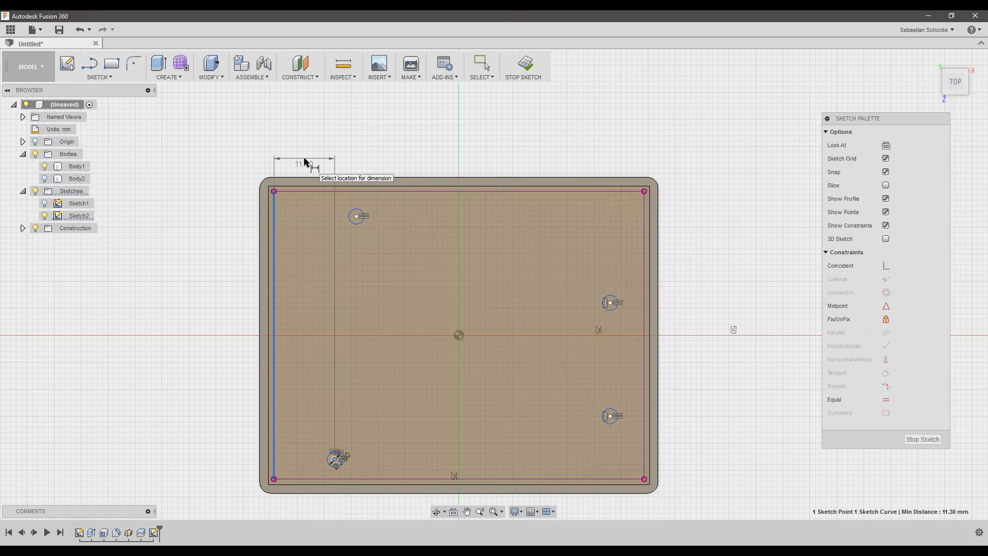
Set the distance from the left edge to the lower-left hole to 14 mm.
left_click(306, 160)
type("14")
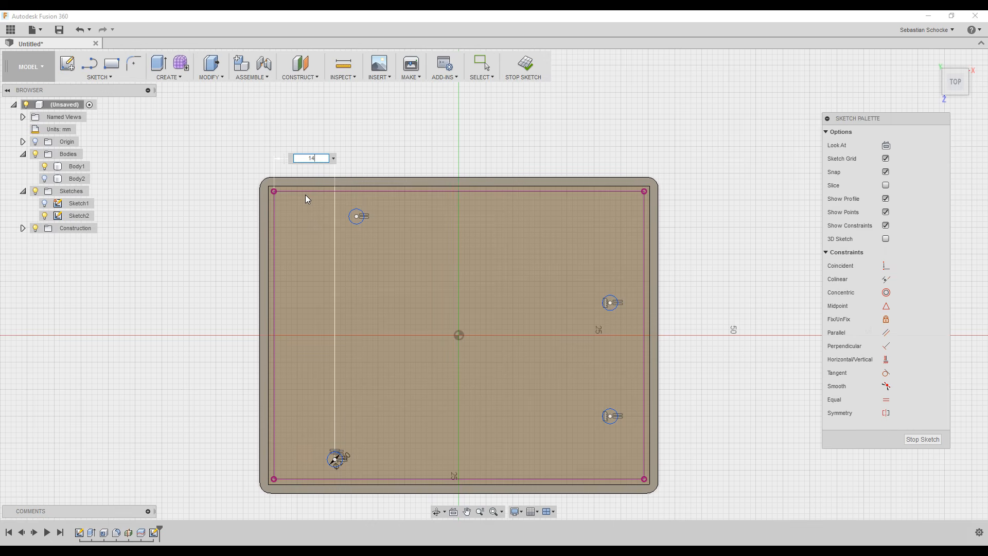
key("Return")
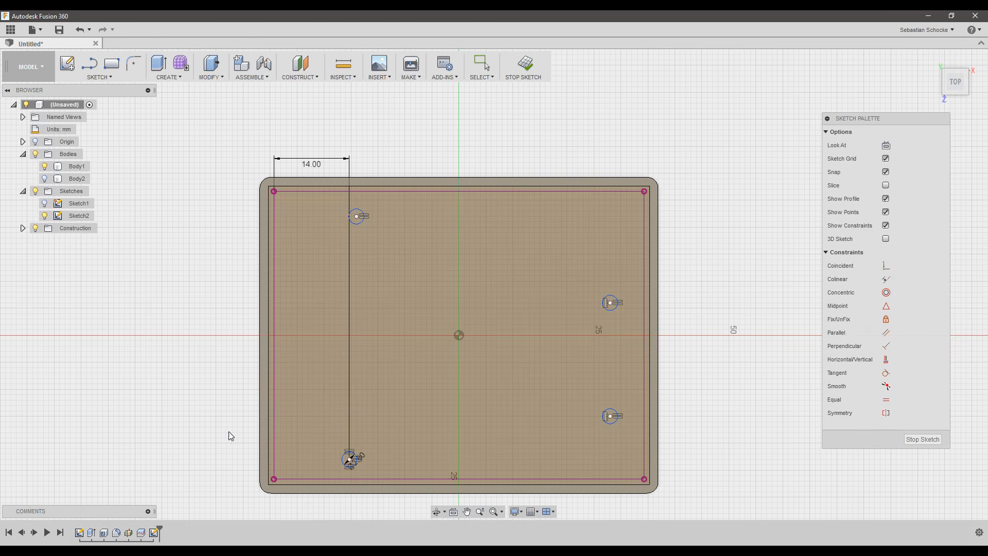
Dimension the two left hole centres horizontally at 1.30 mm.
key("d")
left_click(350, 461)
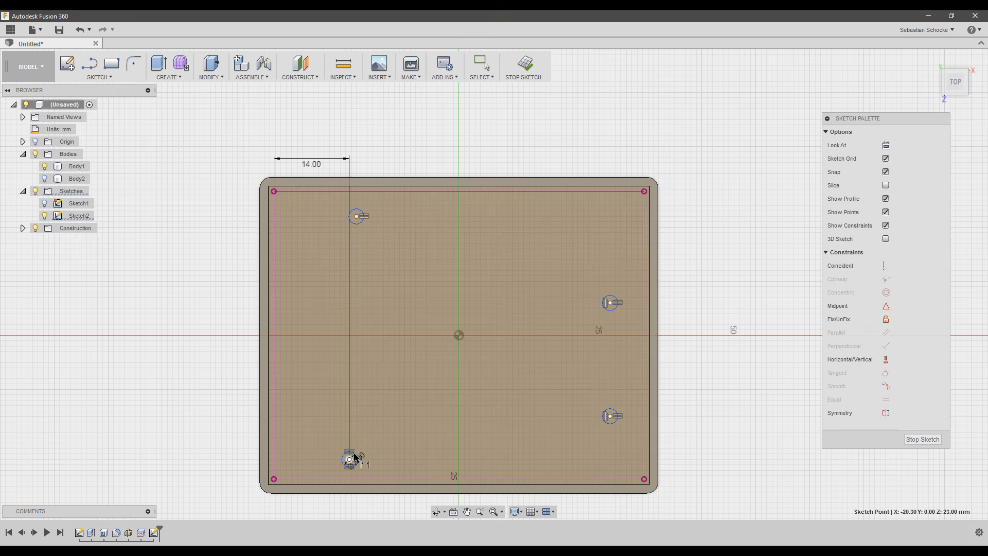
left_click(358, 217)
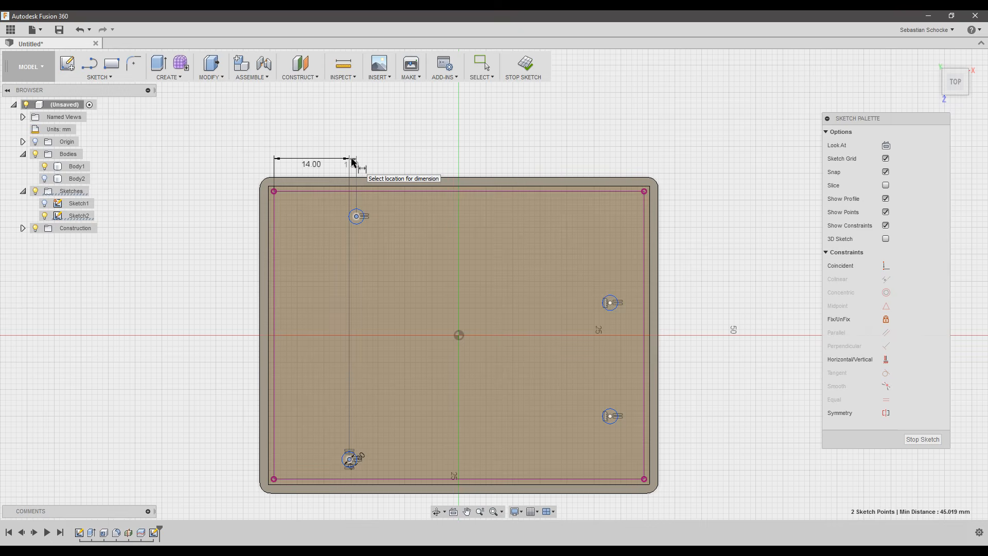
left_click(351, 161)
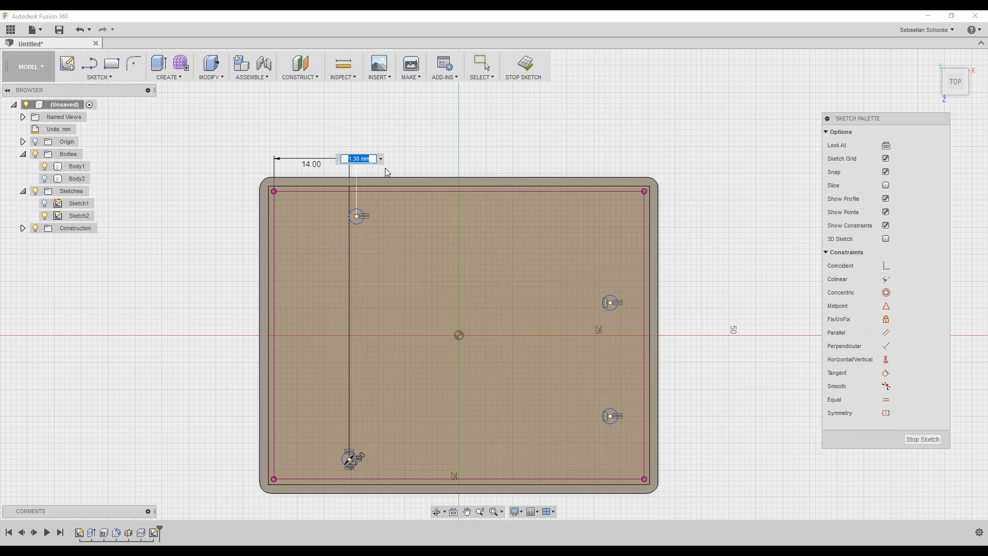
key("Return")
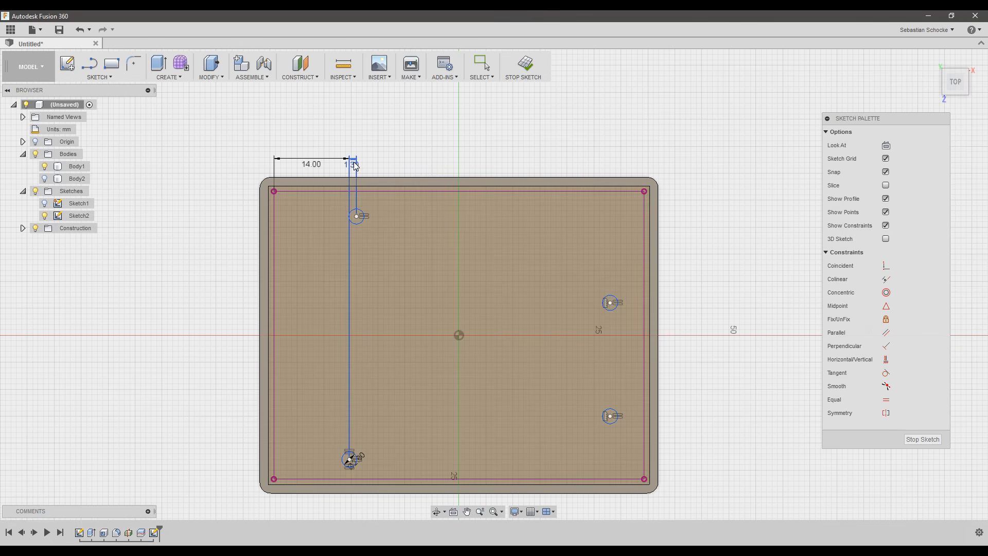
mouse_move(351, 161)
left_mouse_down()
mouse_move(378, 161)
mouse_move(373, 149)
left_mouse_up()
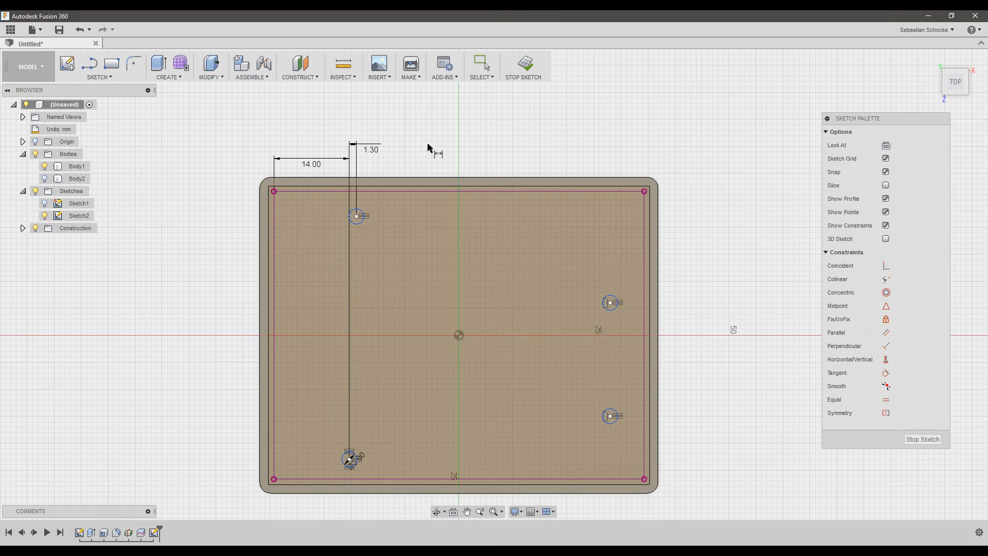
Dimension the upper-left to right hole centres horizontally at 50.8 mm.
left_click(357, 217)
left_click(357, 217)
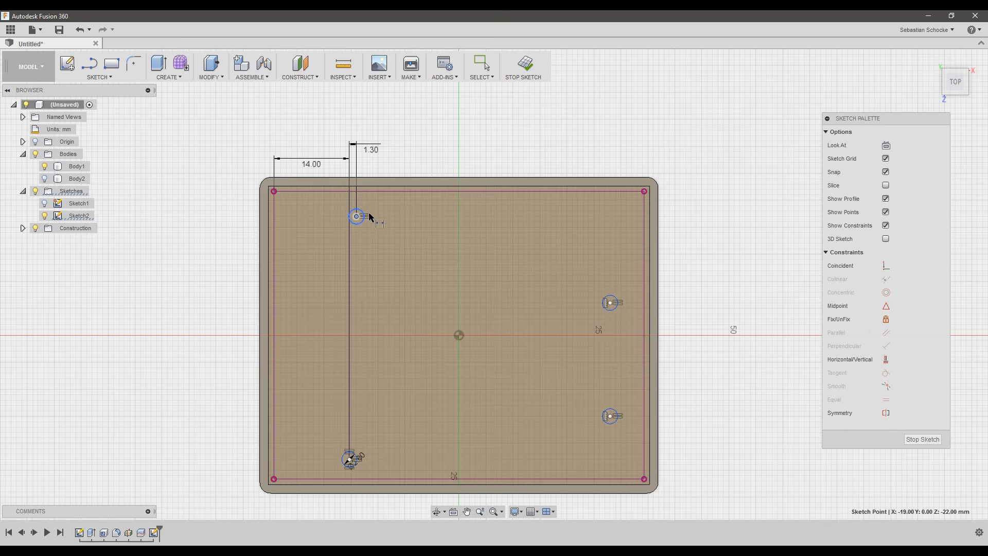
left_click(611, 303)
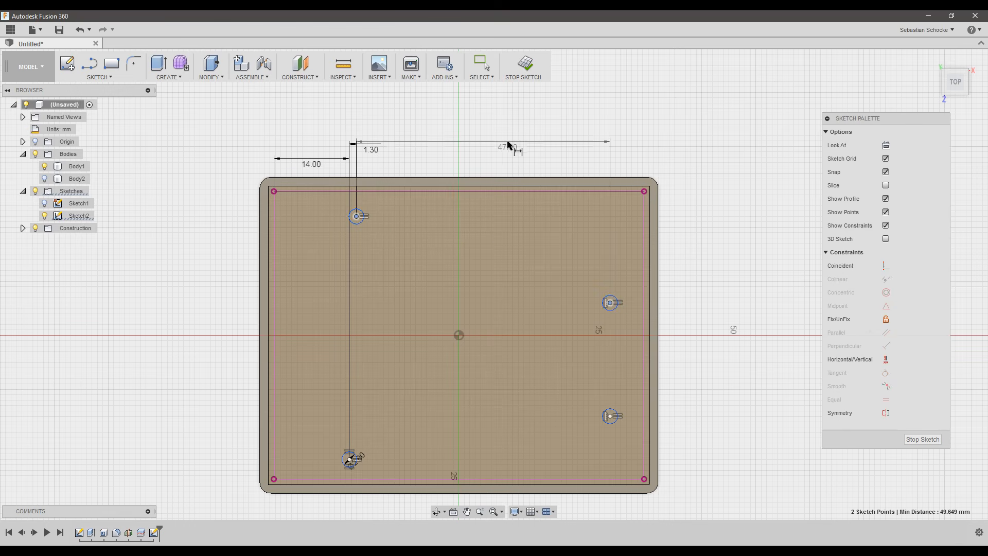
left_click(507, 160)
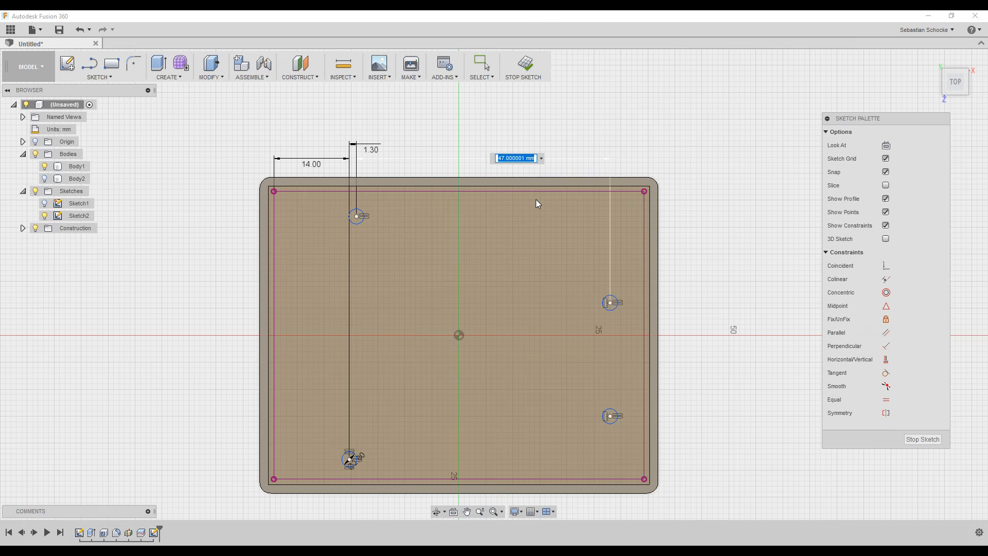
type("50.8")
key("Return")
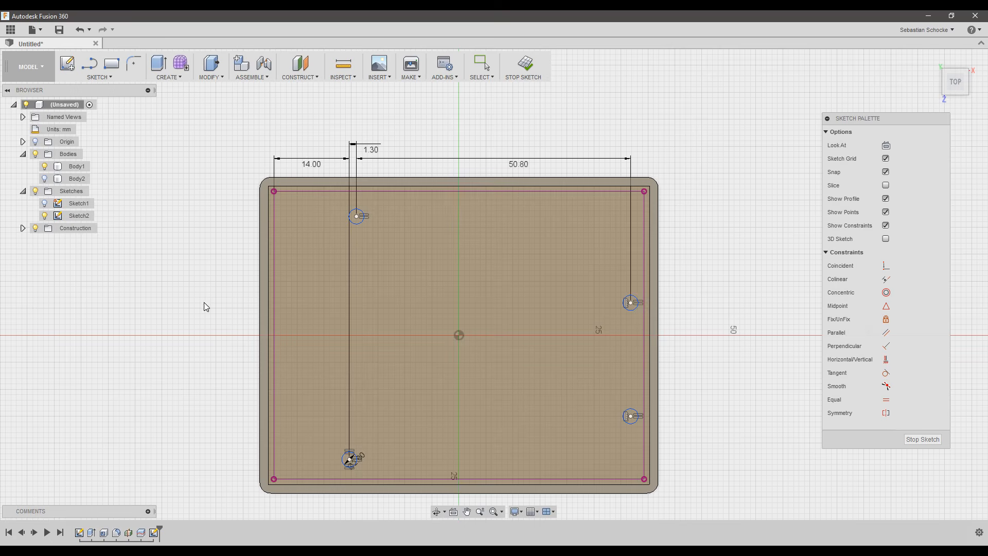
Dimension the lower-left hole centre 2.5 mm above the bottom edge.
left_click(351, 457)
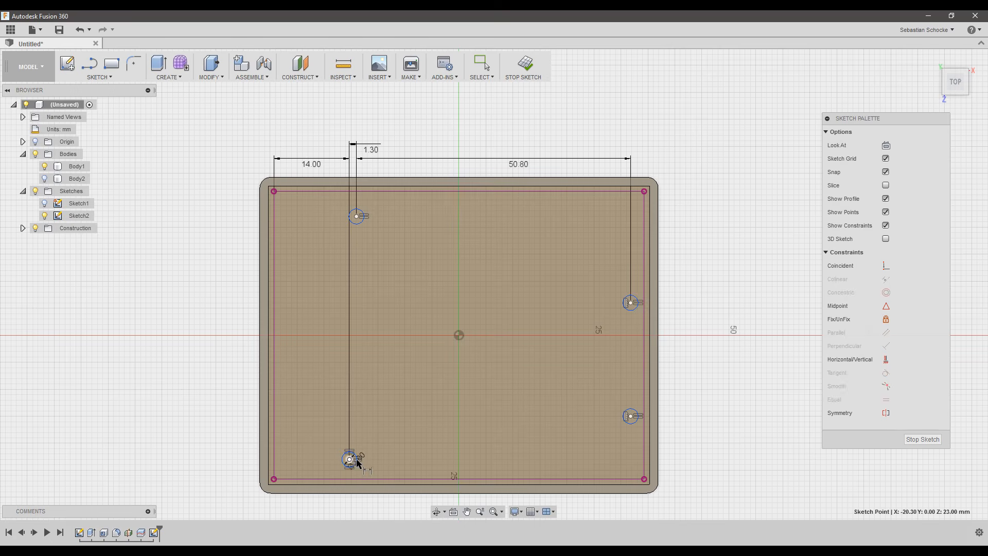
left_click(407, 479, "ctrl")
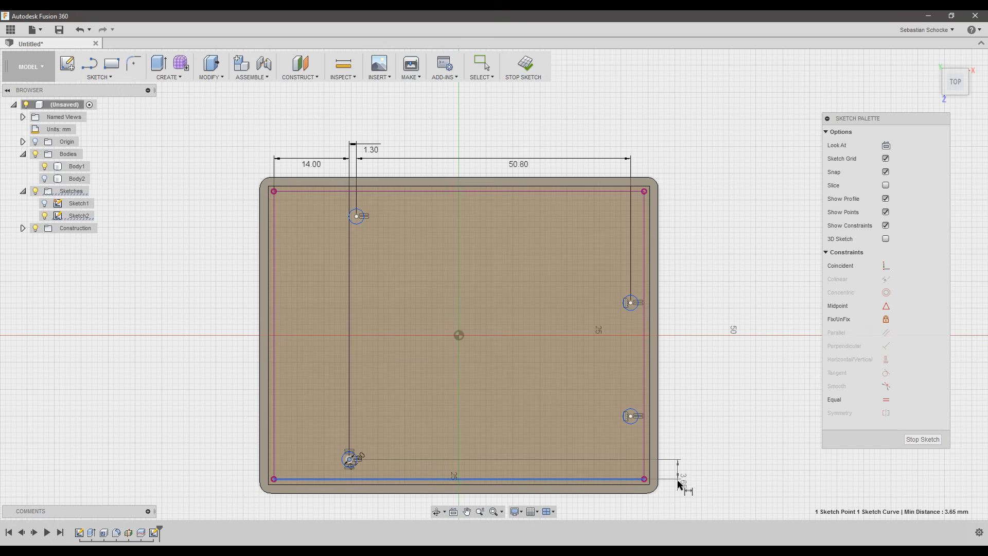
left_click(679, 498)
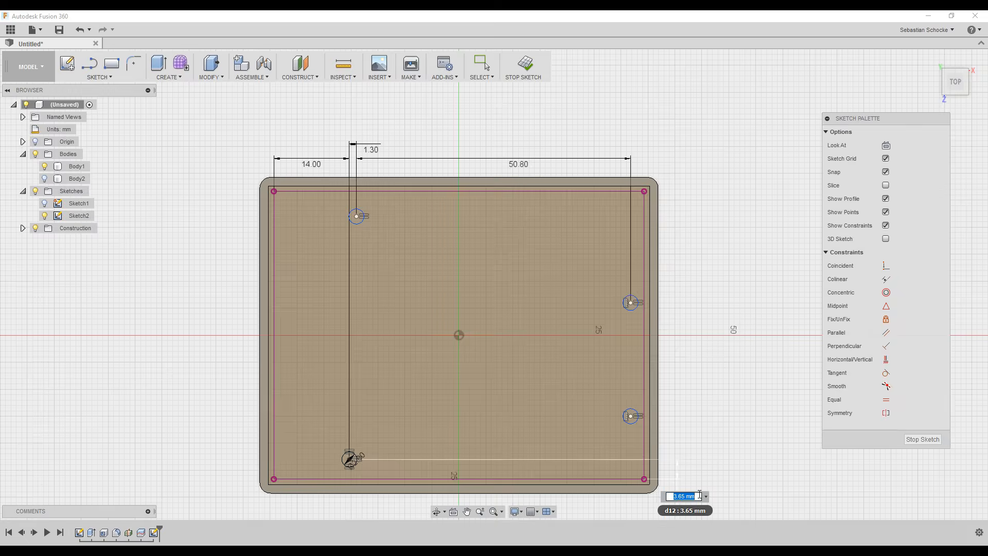
type("2.5")
key("Return")
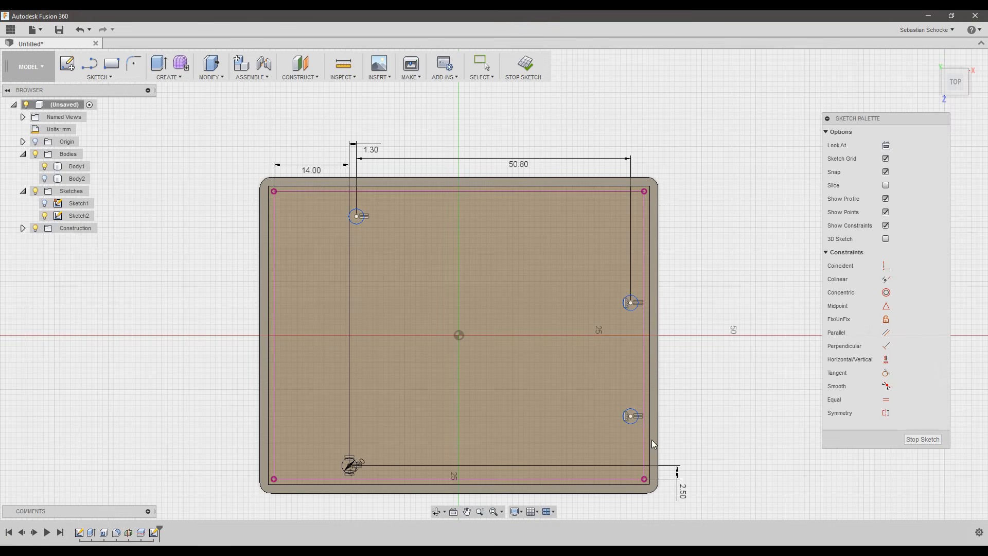
Set a 5.1 mm vertical offset between the lower-left and lower-right hole centres.
left_click(349, 466)
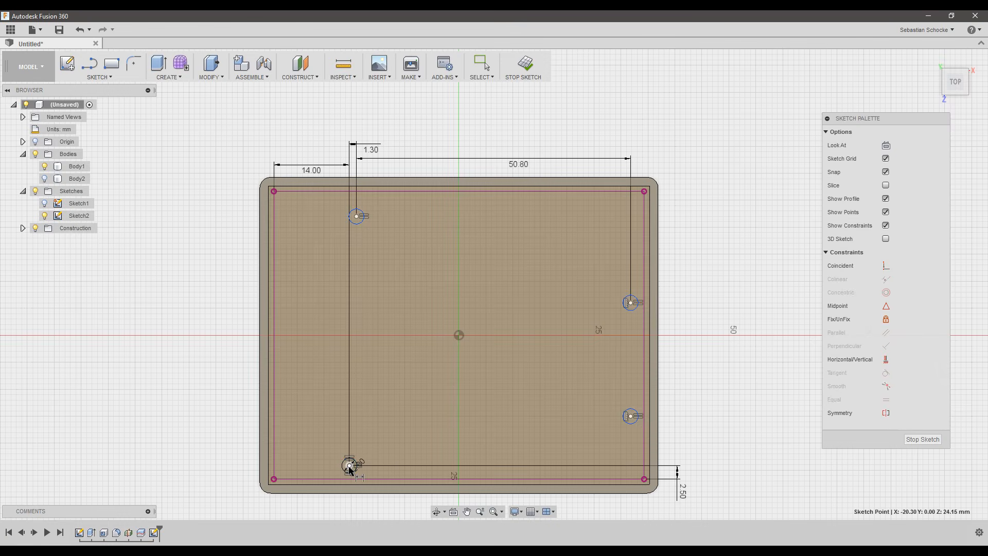
left_click(631, 416)
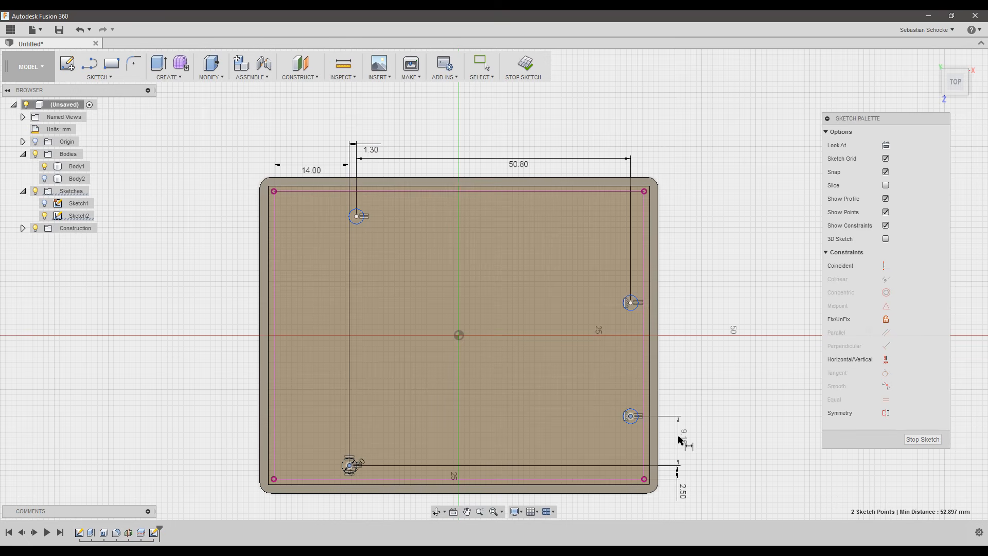
left_click(680, 436)
type("5")
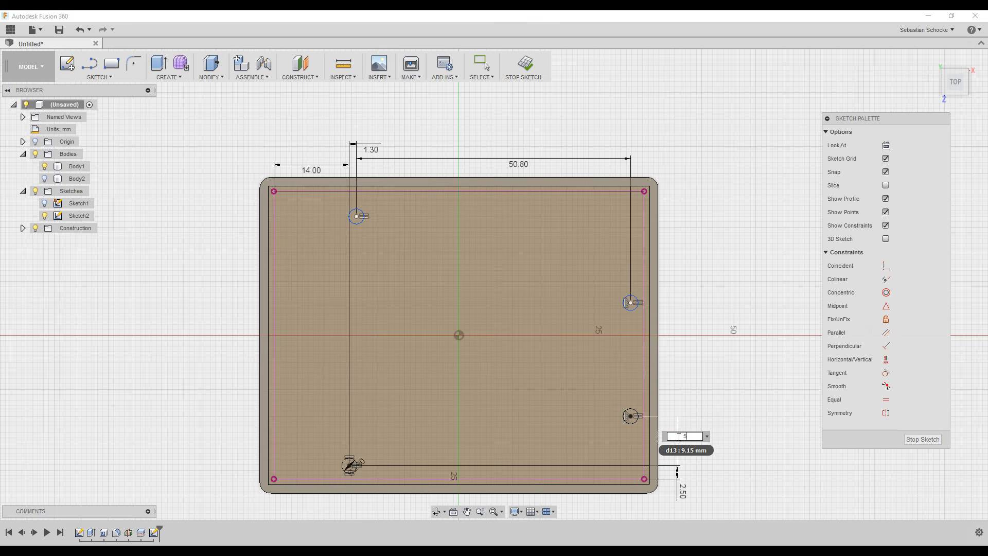
type(".1")
key("Return")
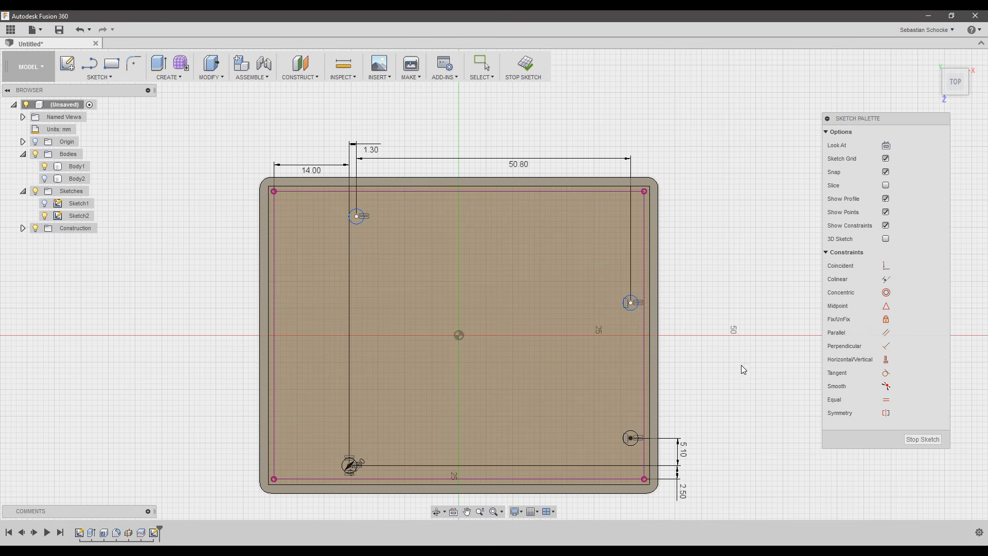
Dimension the two right-hand hole centres 27.9 mm apart vertically.
left_click(631, 438)
left_click(631, 302)
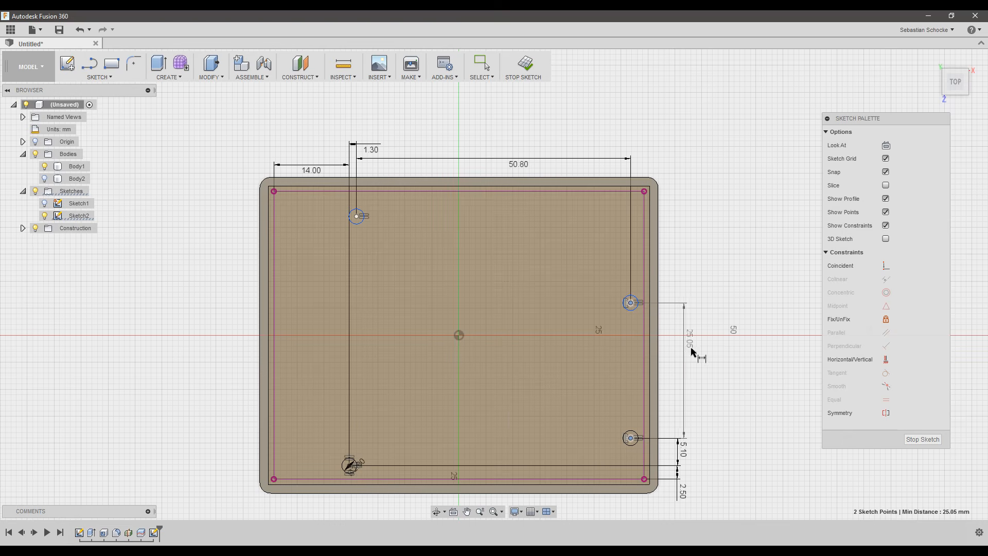
left_click(684, 387)
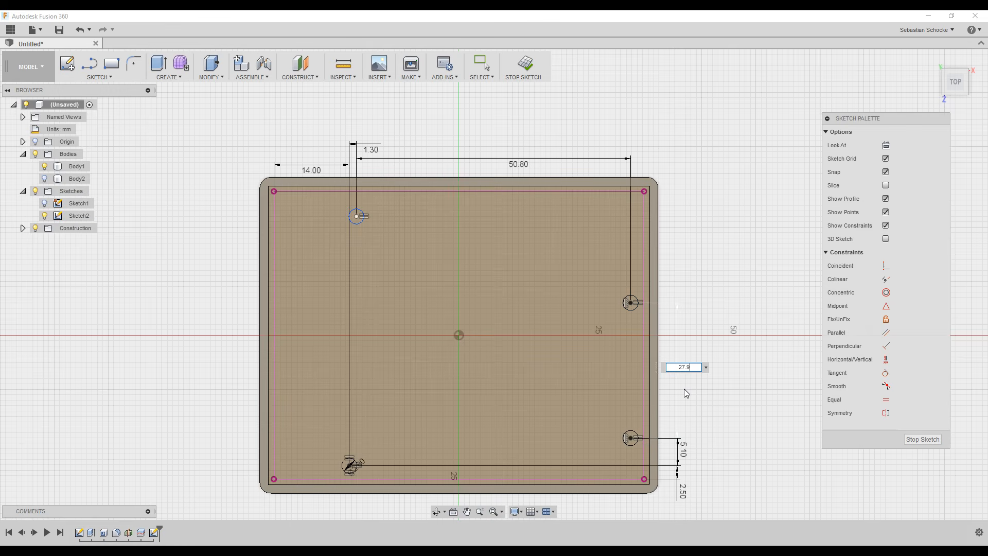
key("Return")
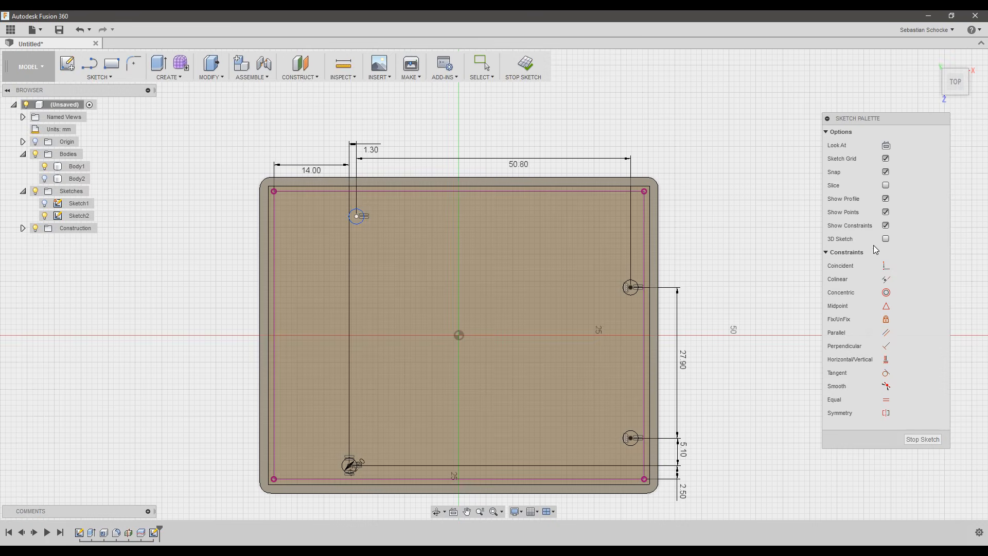
Enter a 15.2 mm vertical dimension between the upper-right and upper-left hole centres.
left_click(631, 288)
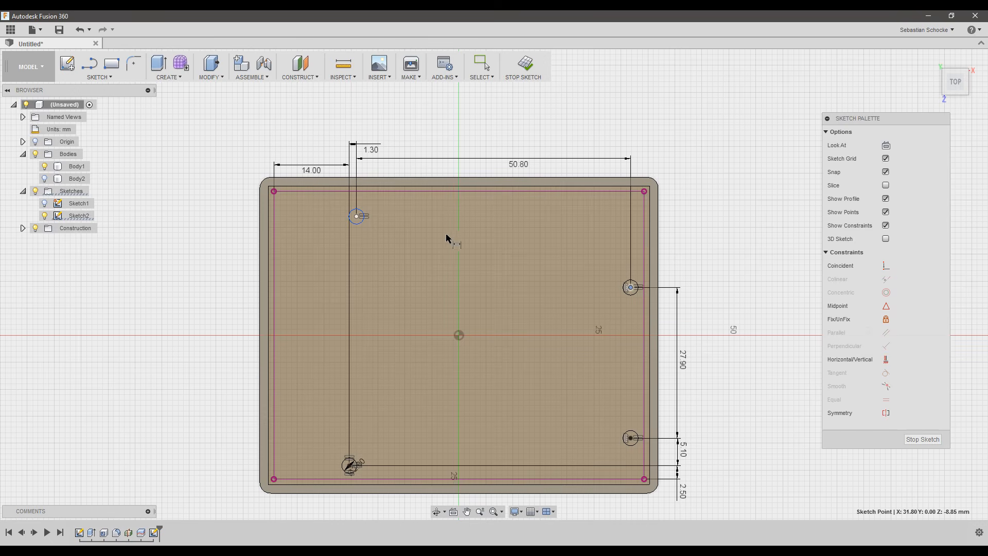
left_click(357, 216)
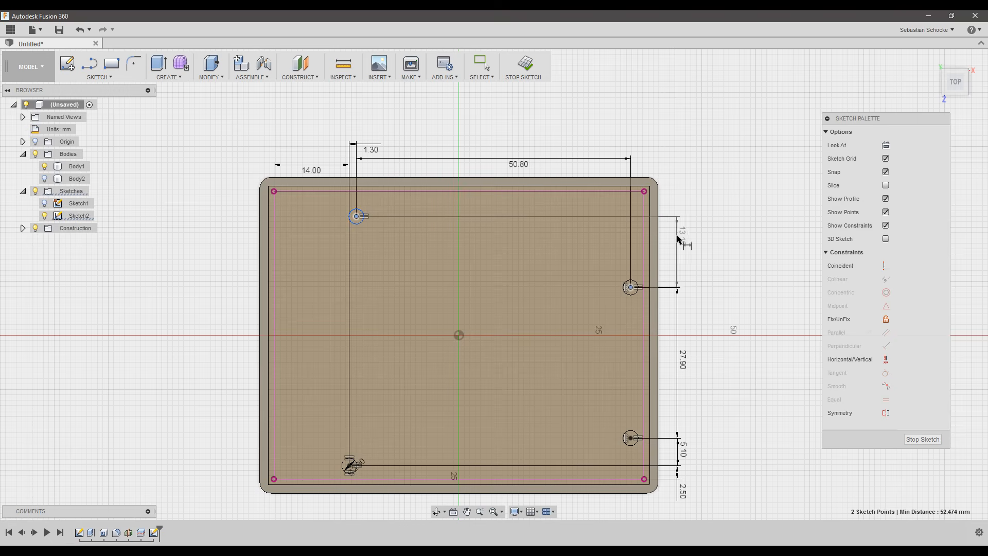
left_click(678, 247)
type("15.")
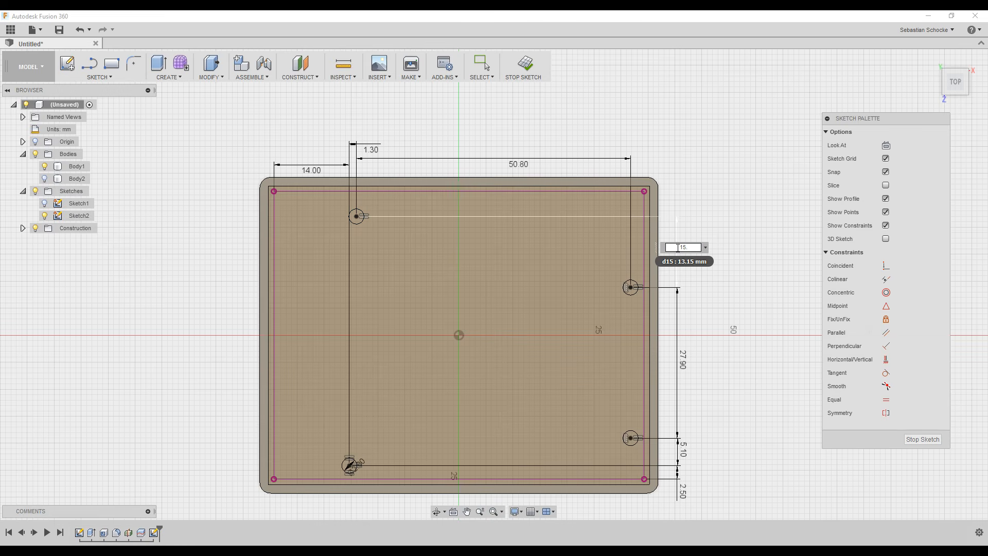
type("2")
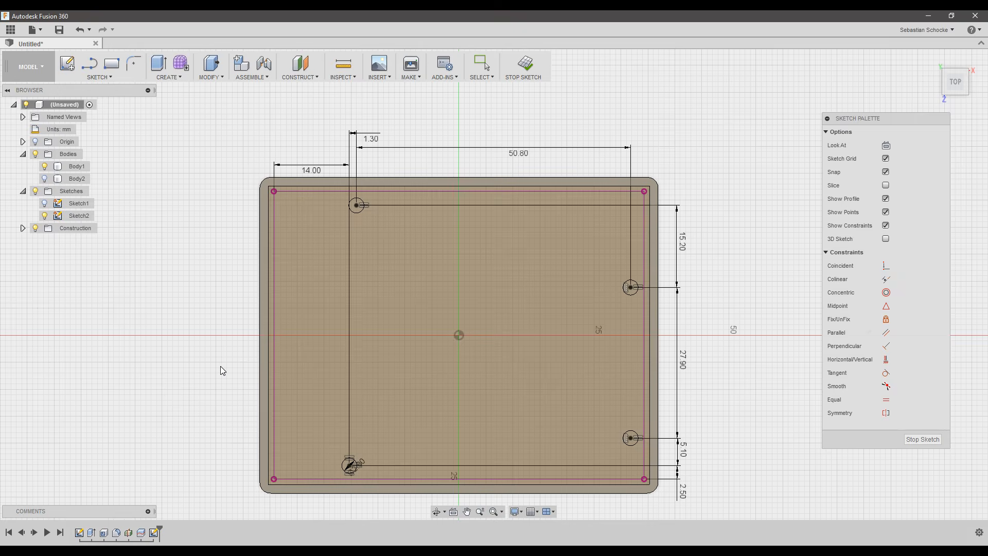
Offset the bottom-left and top-left hole circles by 1 mm.
key("o")
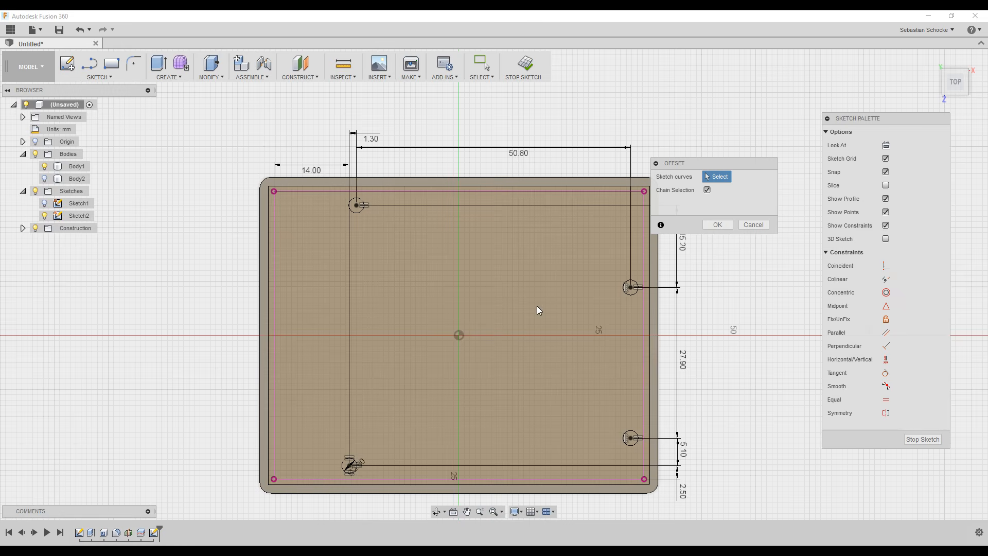
left_click(354, 462)
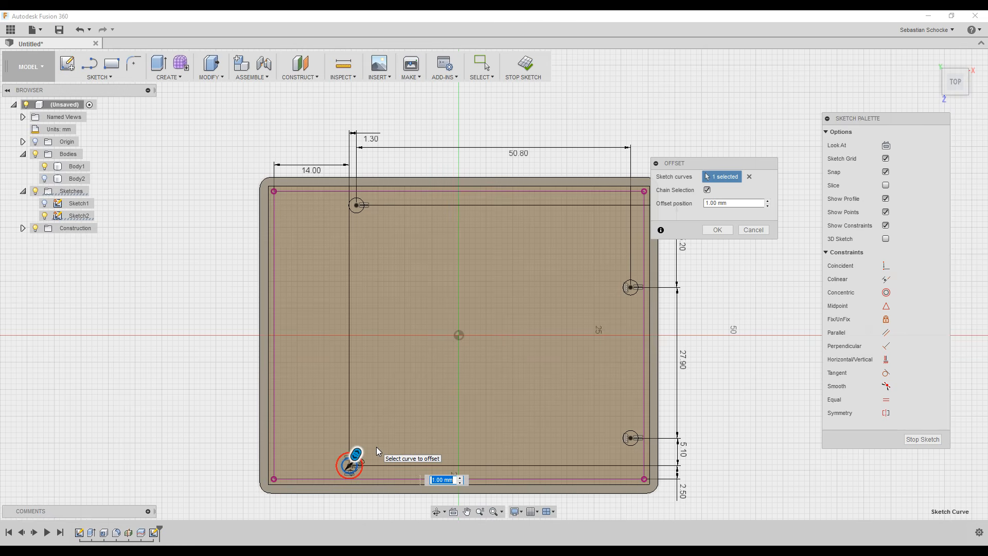
key("Return")
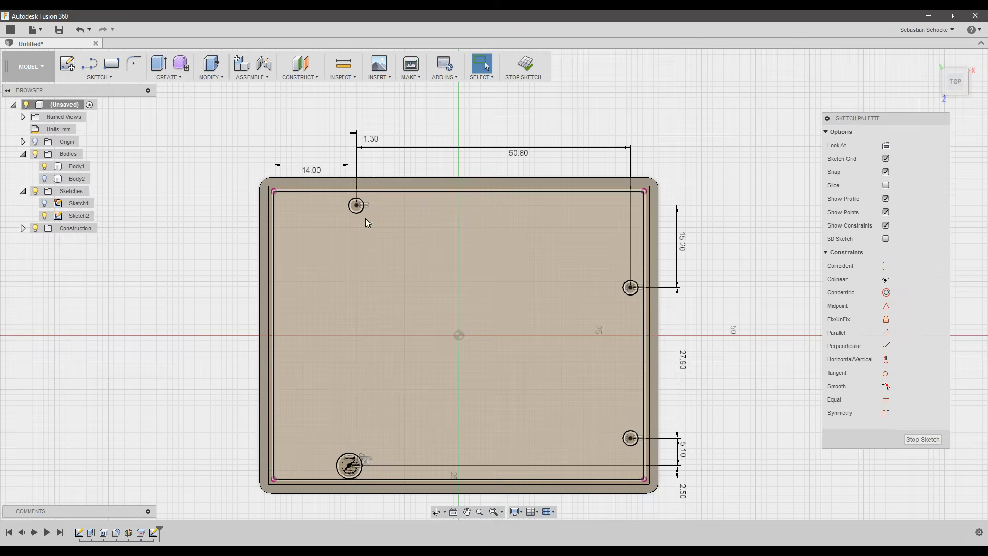
key("o")
left_click(361, 216)
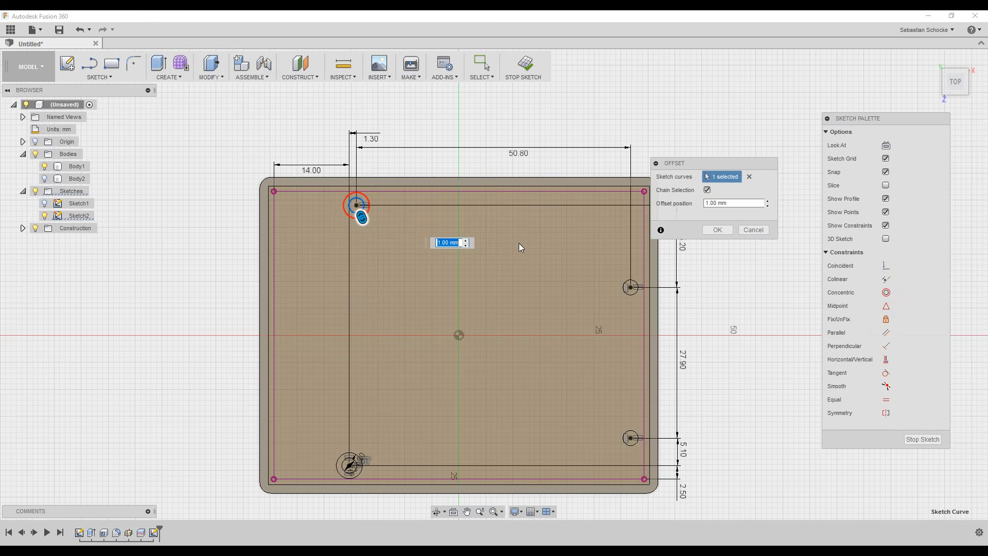
left_click(721, 231)
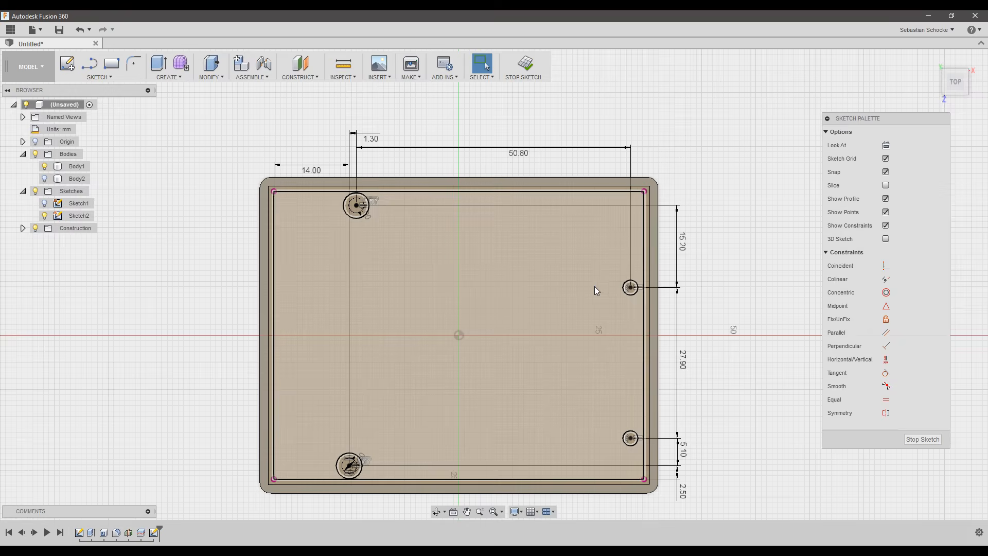
Offset the right and bottom-right hole circles by 1 mm and finish the sketch.
key("o")
left_click(635, 279)
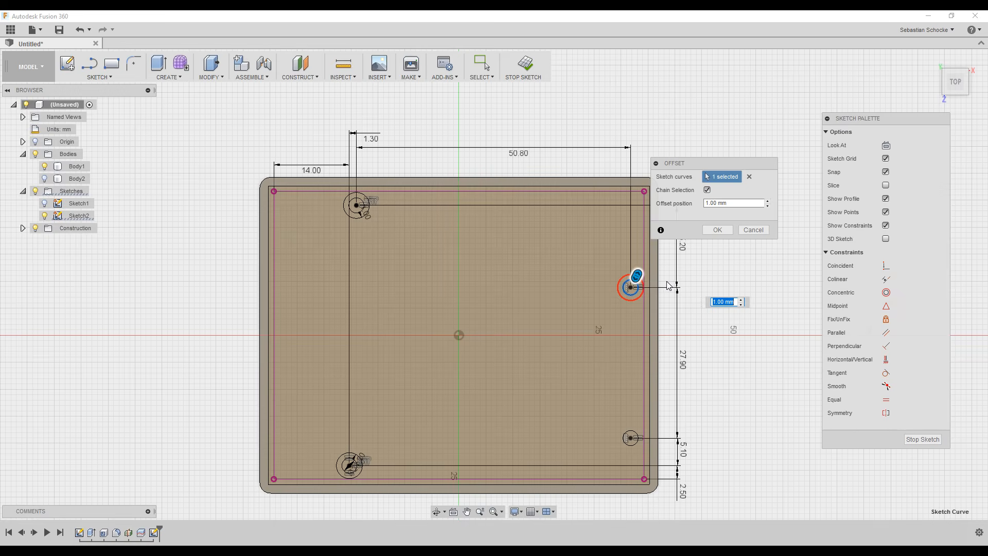
left_click(726, 231)
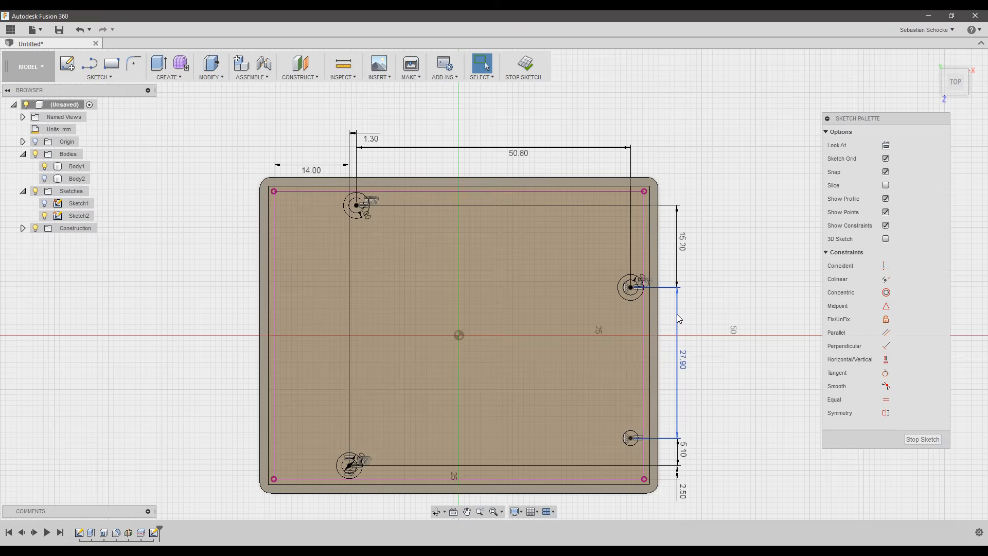
key("o")
left_click(636, 437)
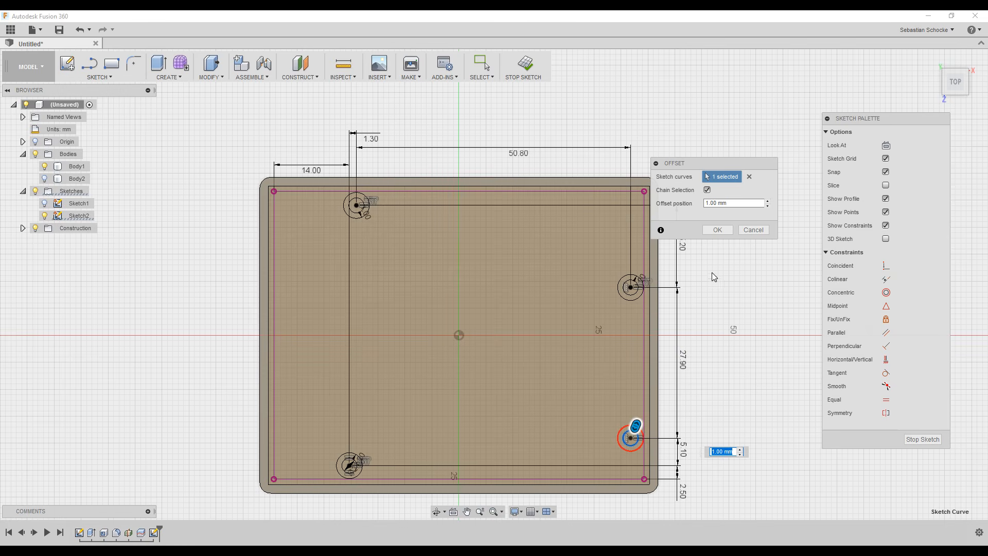
left_click(719, 231)
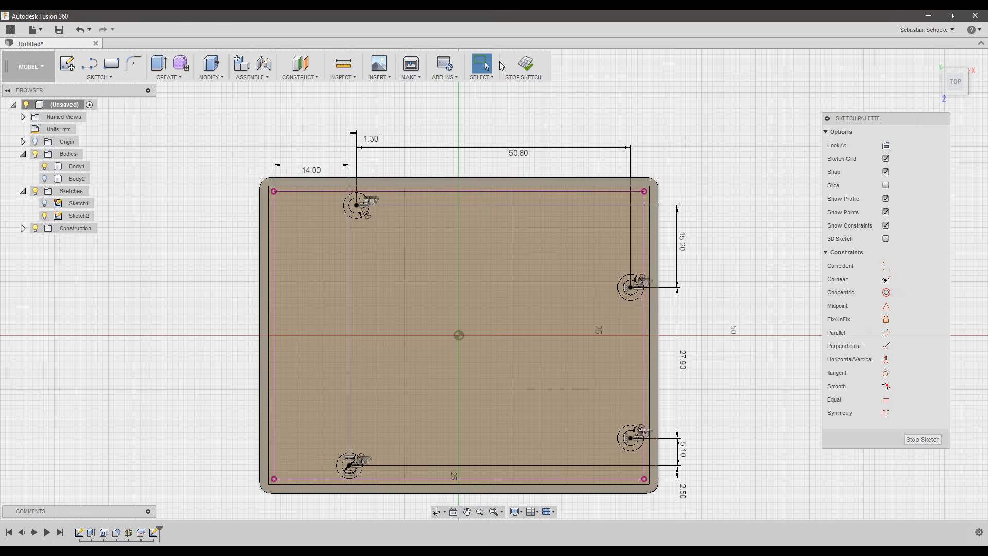
left_click(532, 71)
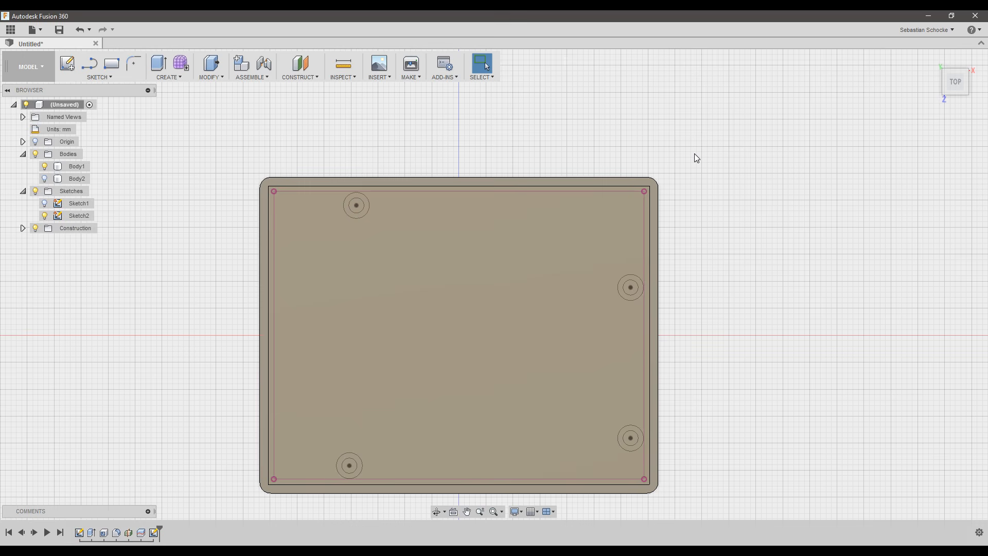
Extrude the four hole circles 17 mm as a Join to form the mounting posts.
key("e")
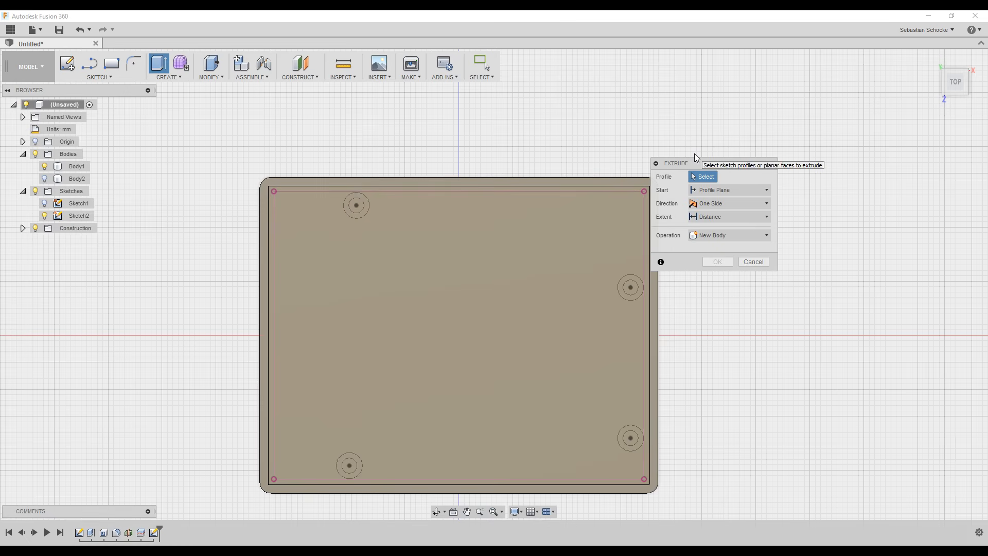
left_click_drag(694, 163, 747, 152)
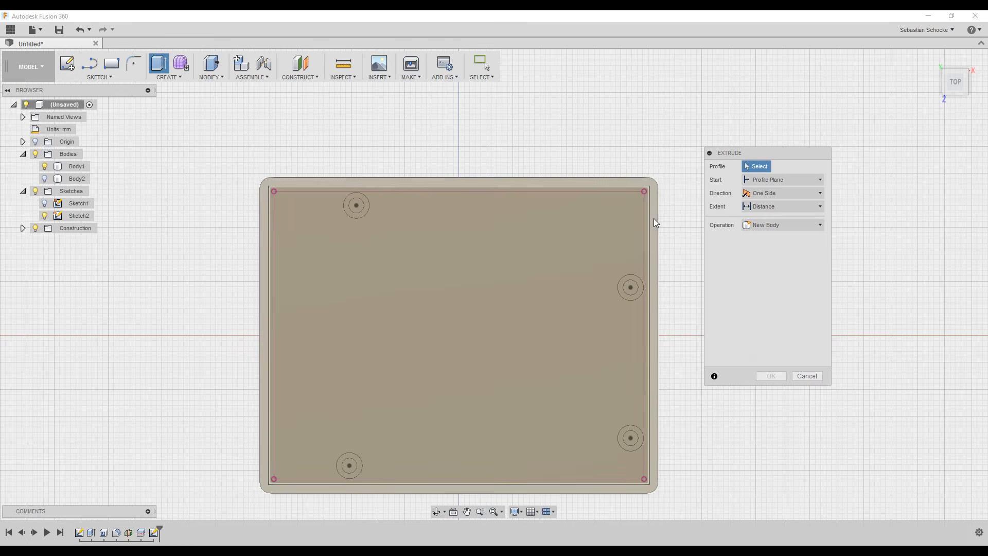
left_click(358, 206)
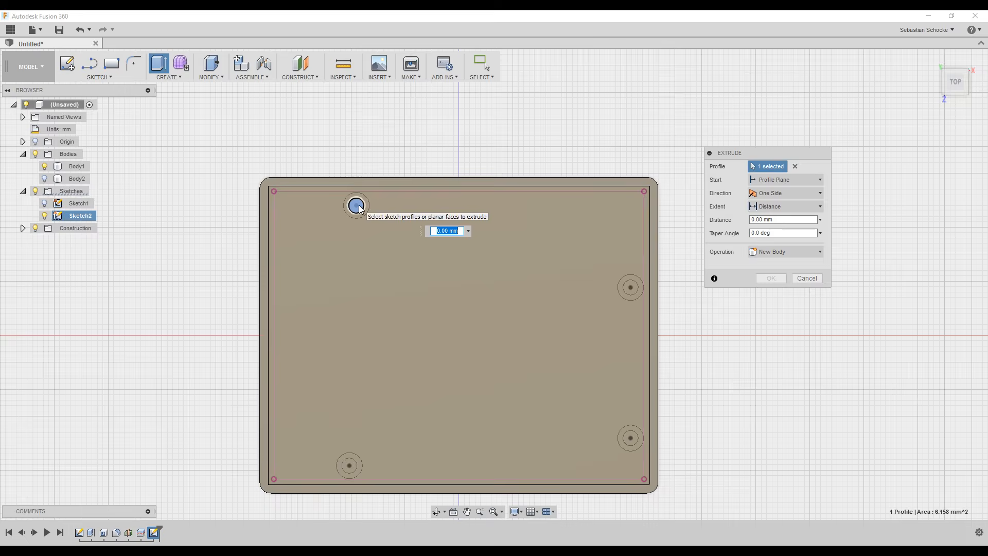
left_click(632, 287)
left_click(633, 437)
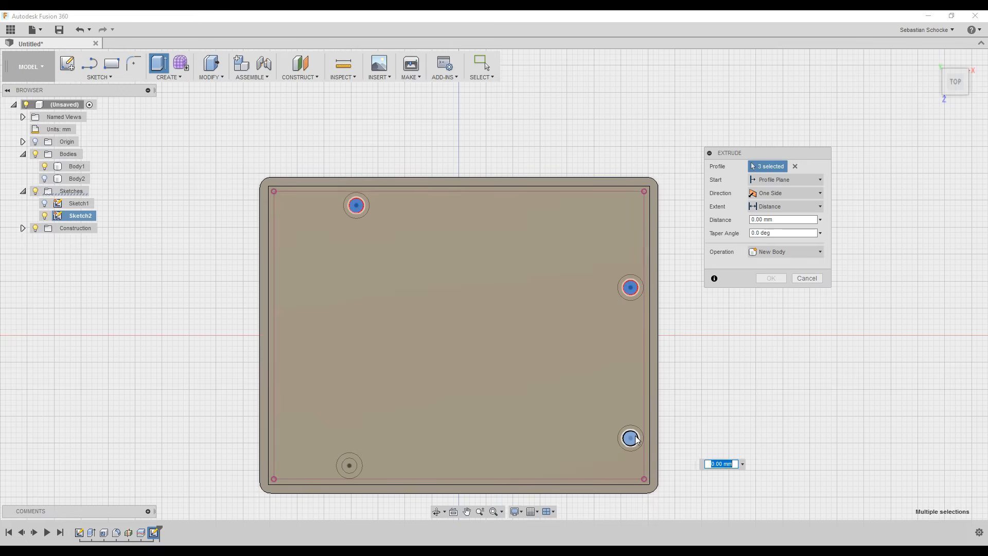
left_click(350, 465)
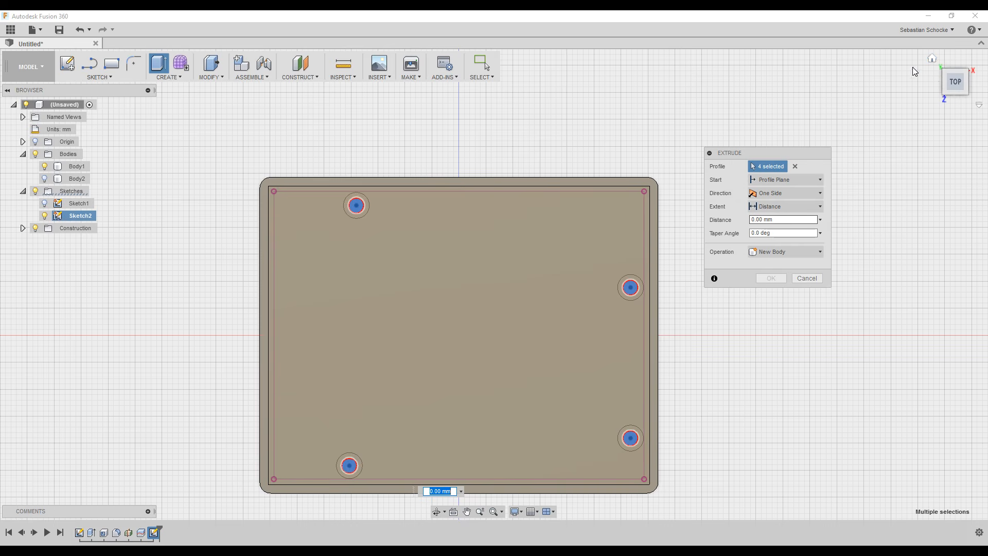
left_click(933, 60)
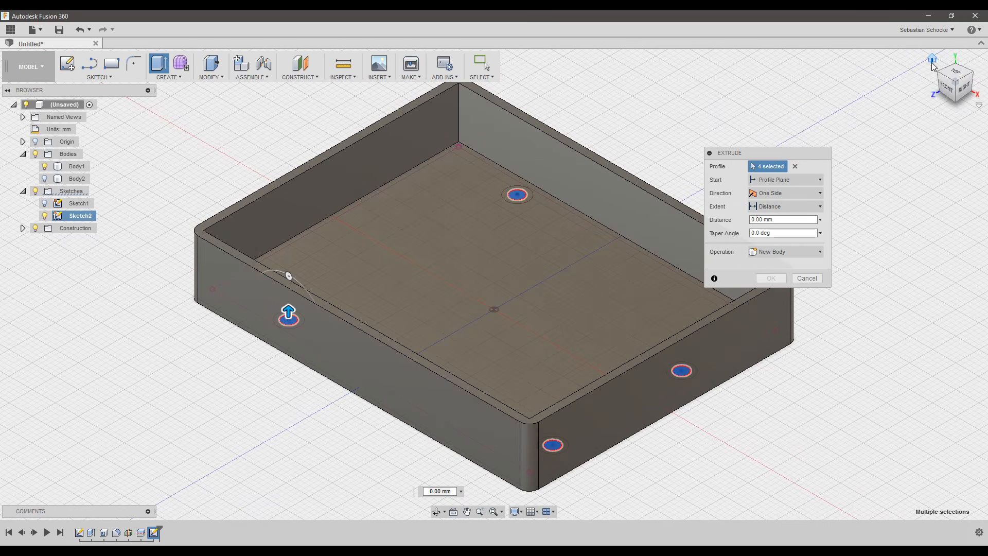
left_click(788, 220)
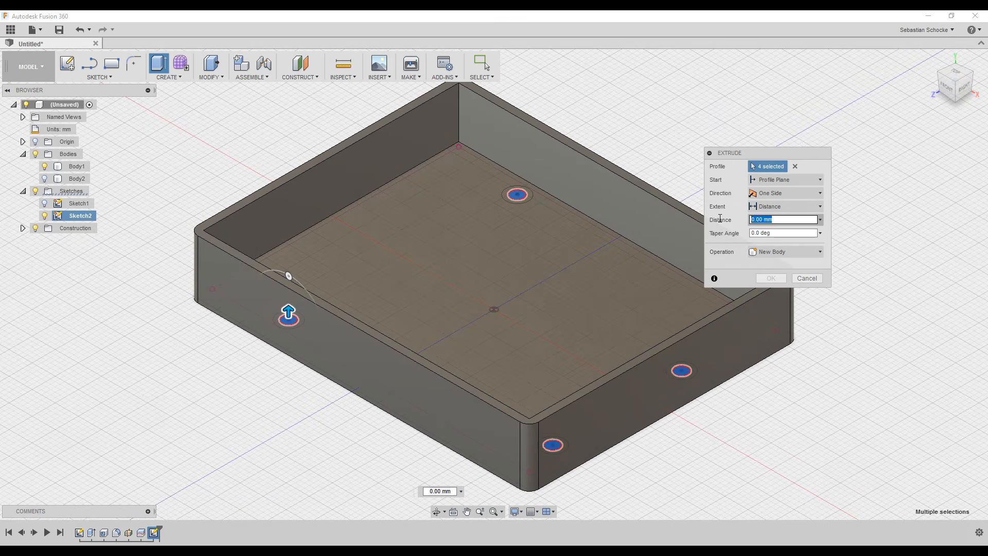
type("17")
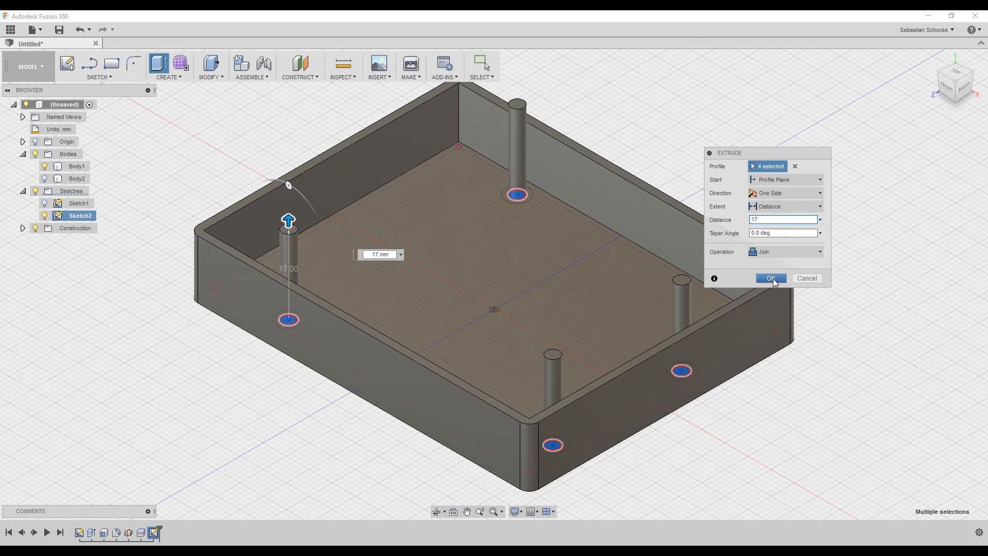
left_click(772, 279)
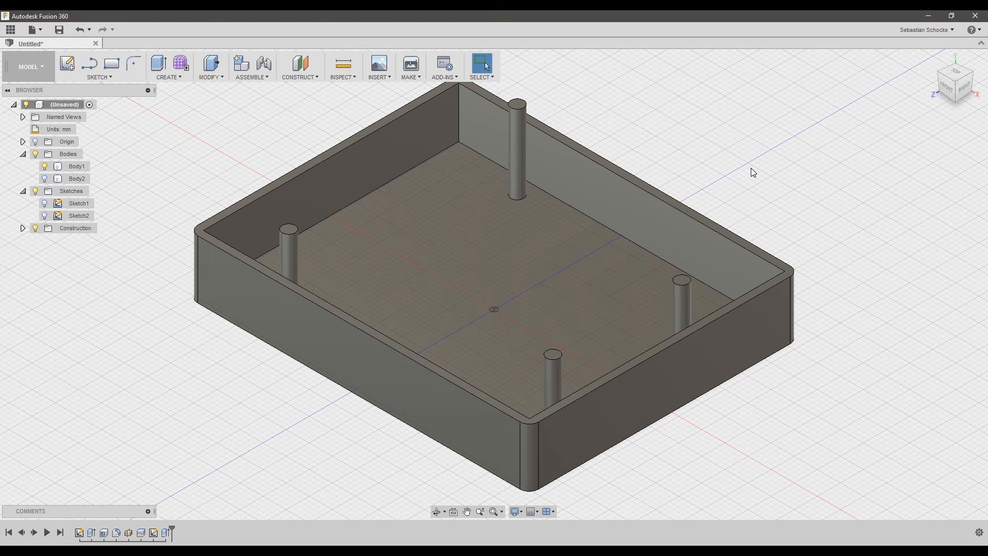
Hide Sketch2 and switch to the Top view of the enclosure base.
left_click(561, 222)
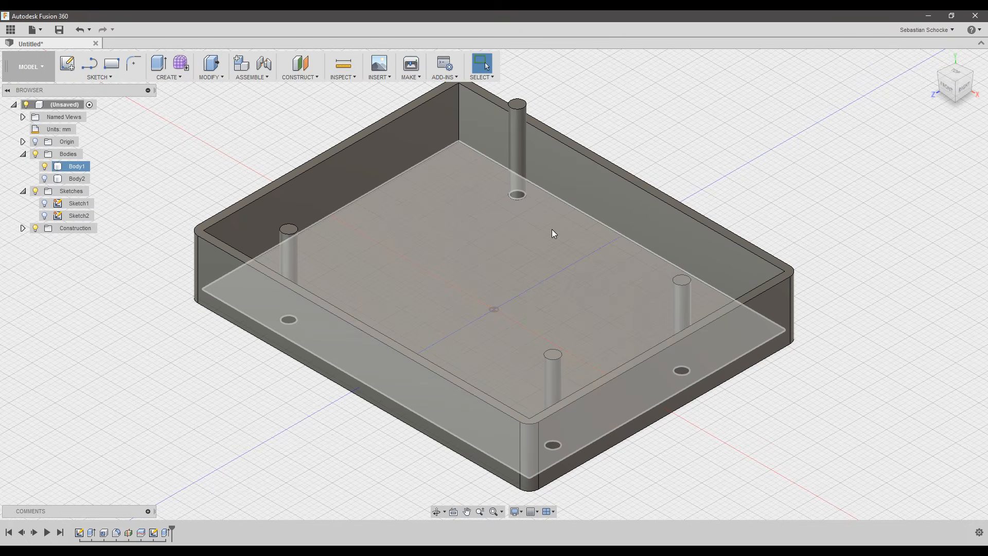
left_click(49, 216)
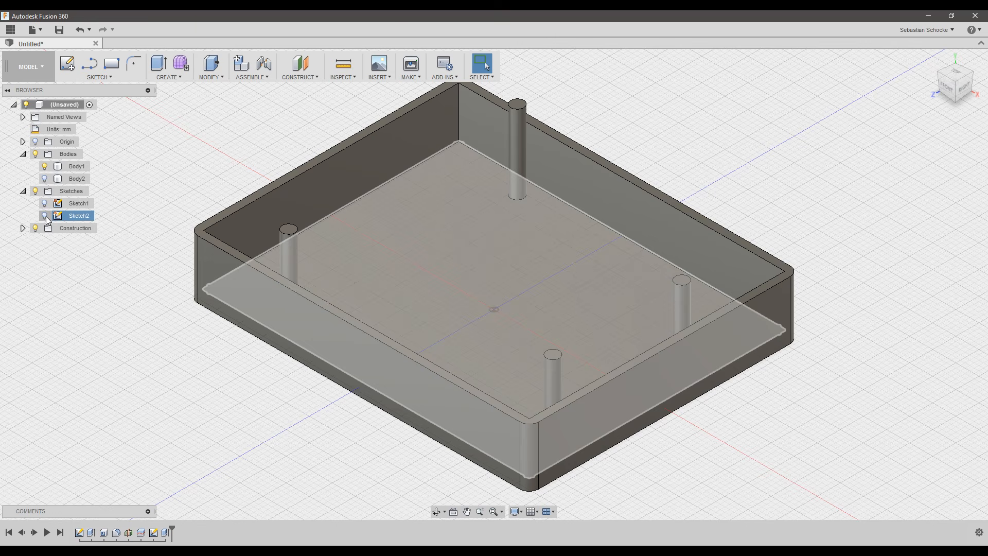
left_click(46, 218)
left_click(45, 218)
left_click(46, 218)
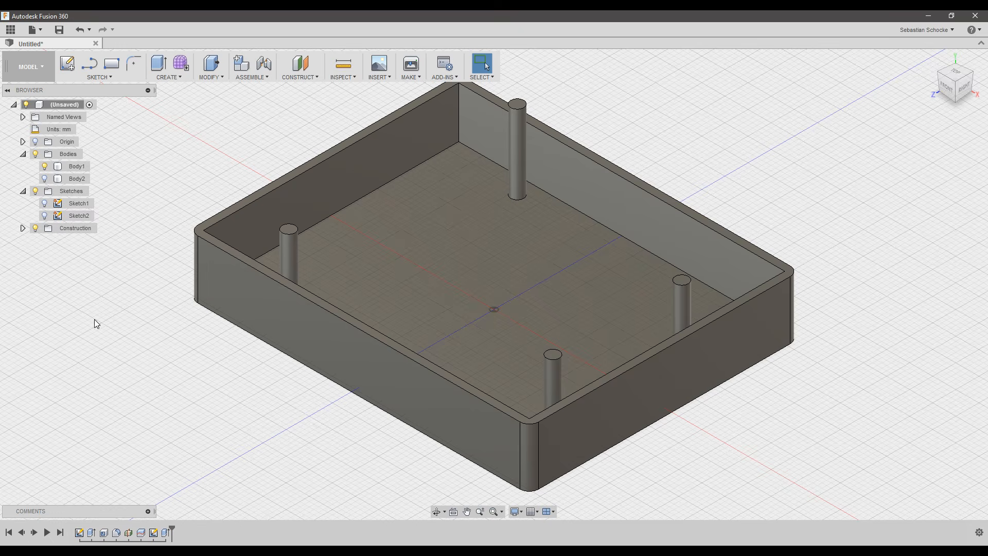
left_click(46, 219)
left_click(46, 218)
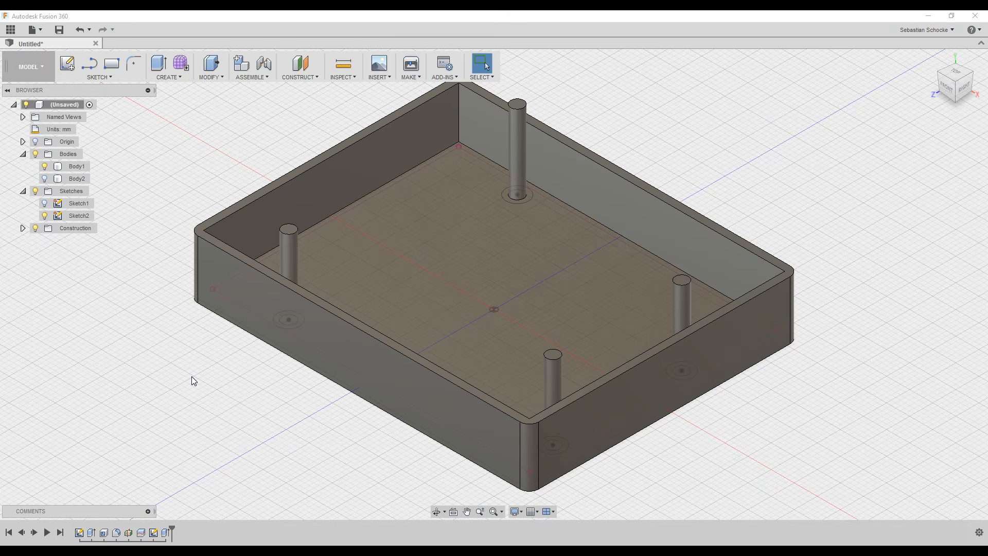
left_click(959, 75)
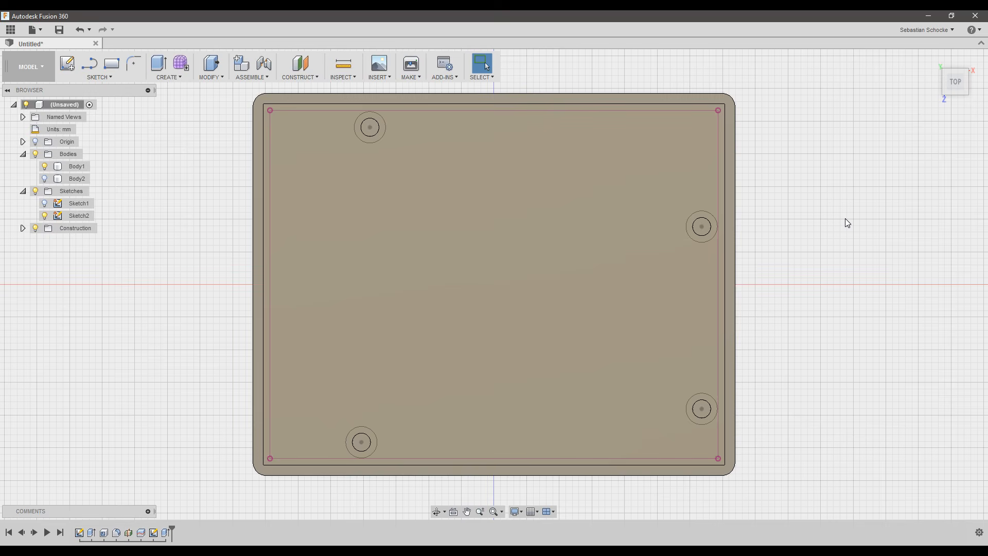
Extrude the four rings around the post bases 4 mm as a Join.
key("e")
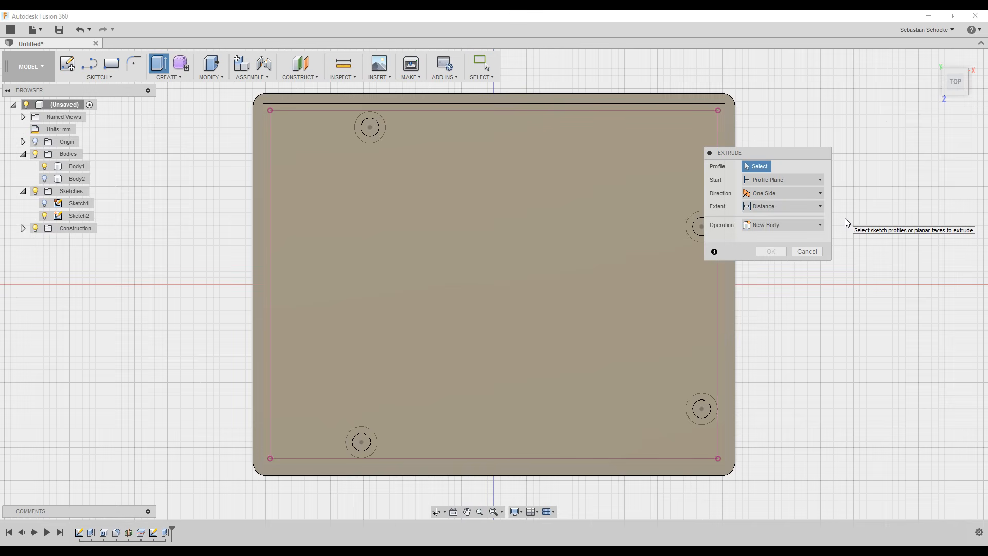
left_click_drag(759, 153, 825, 158)
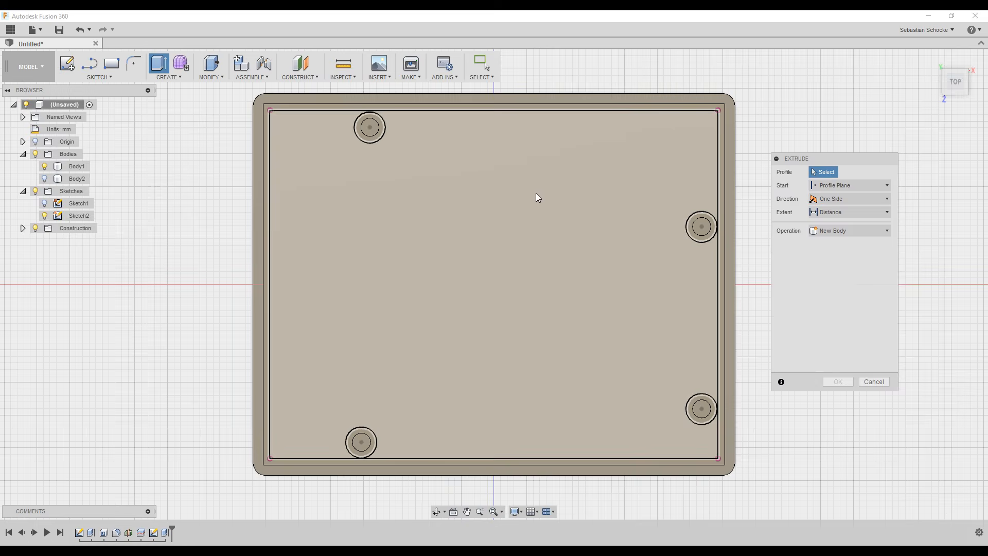
left_click(376, 119)
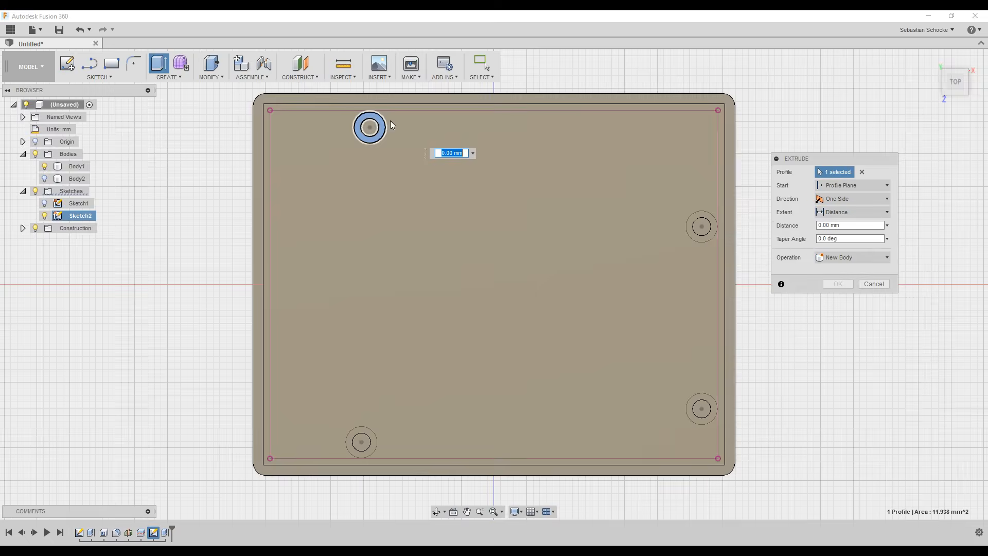
left_click(709, 219)
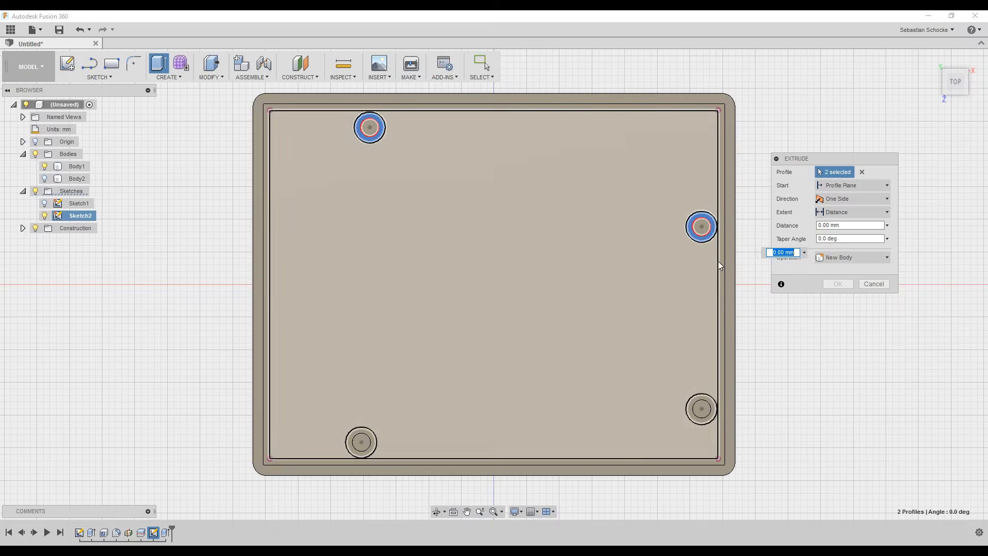
left_click(705, 396)
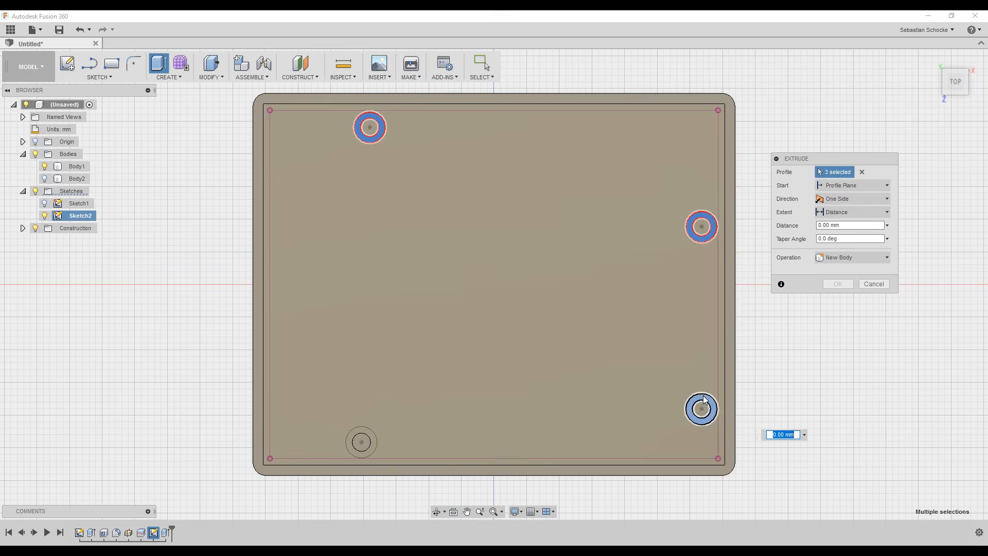
left_click(366, 433)
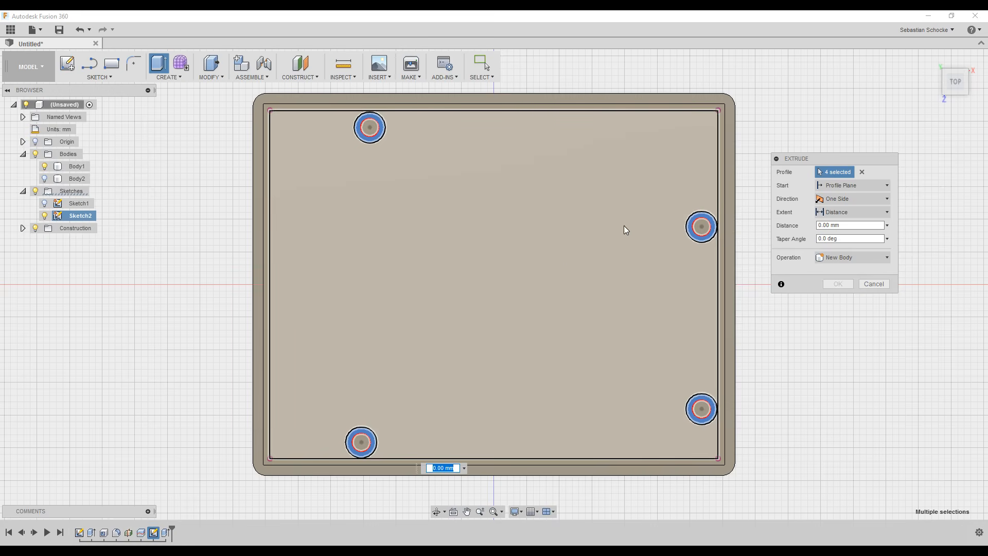
left_click(932, 60)
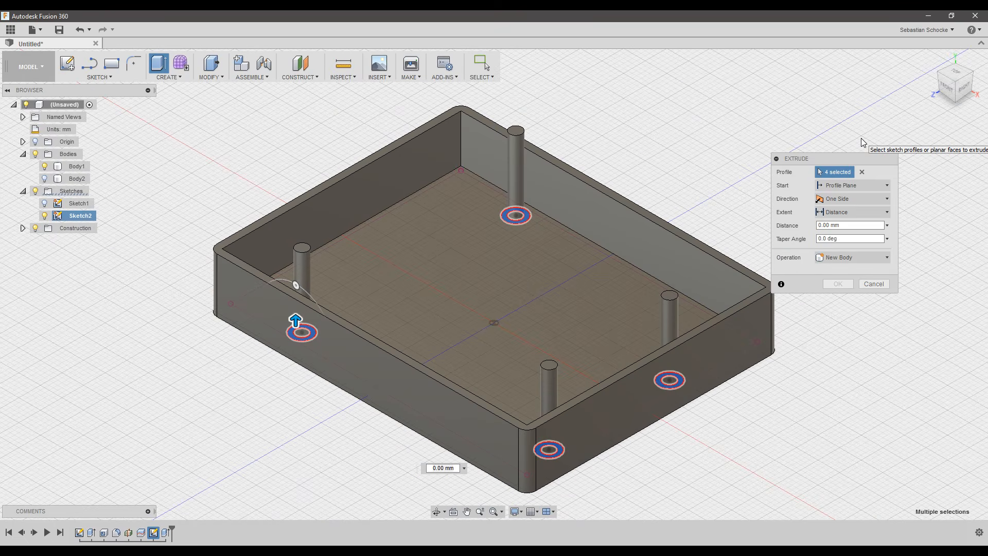
left_click(851, 227)
type("4")
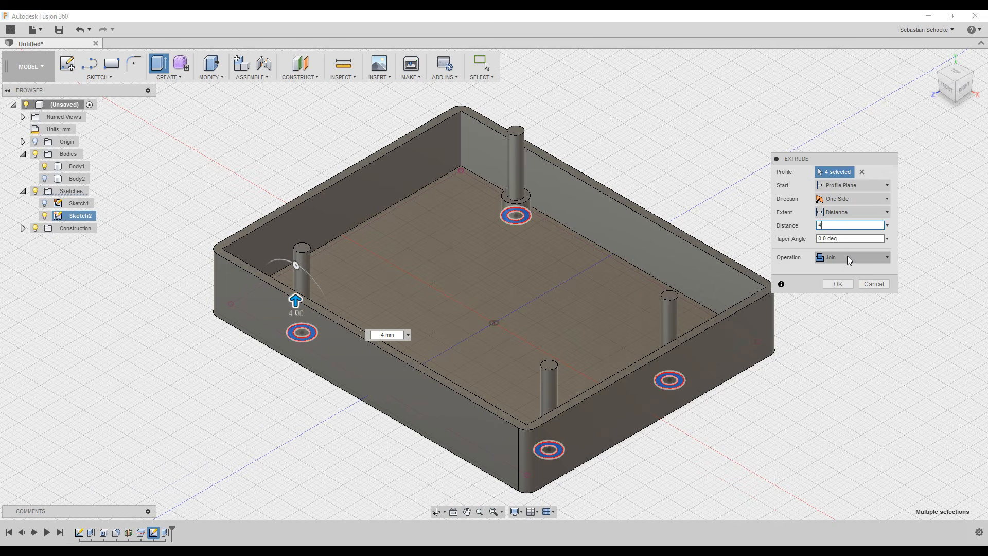
left_click(838, 284)
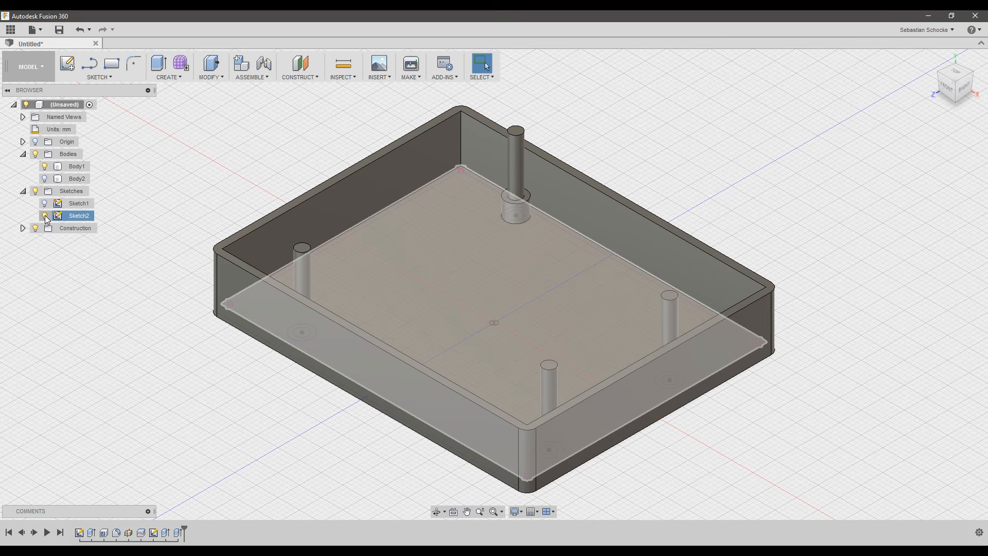
Hide Sketch2 and Body1, and show Body2 as the solid rounded box.
left_click(45, 217)
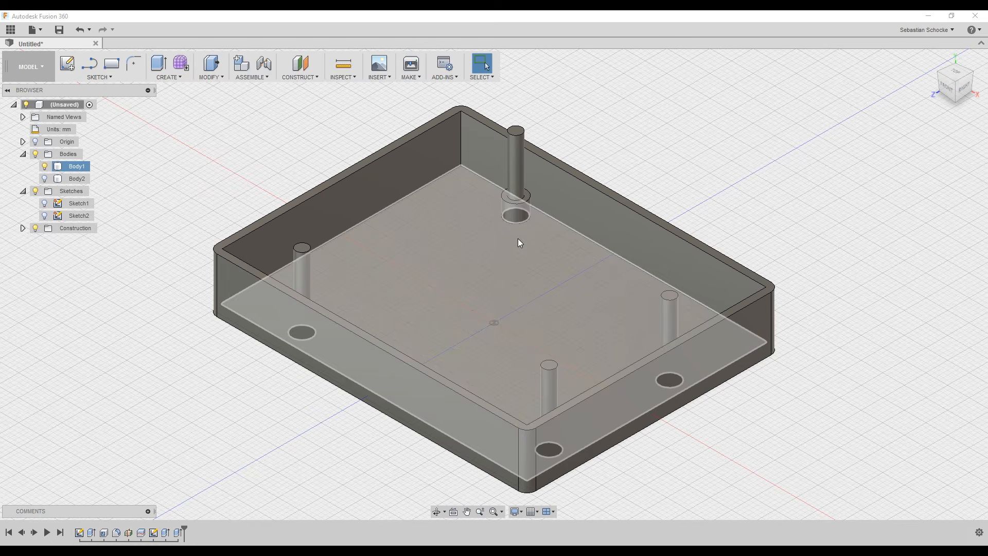
middle_click_drag(702, 170, 770, 131, "shift")
mouse_move(933, 60)
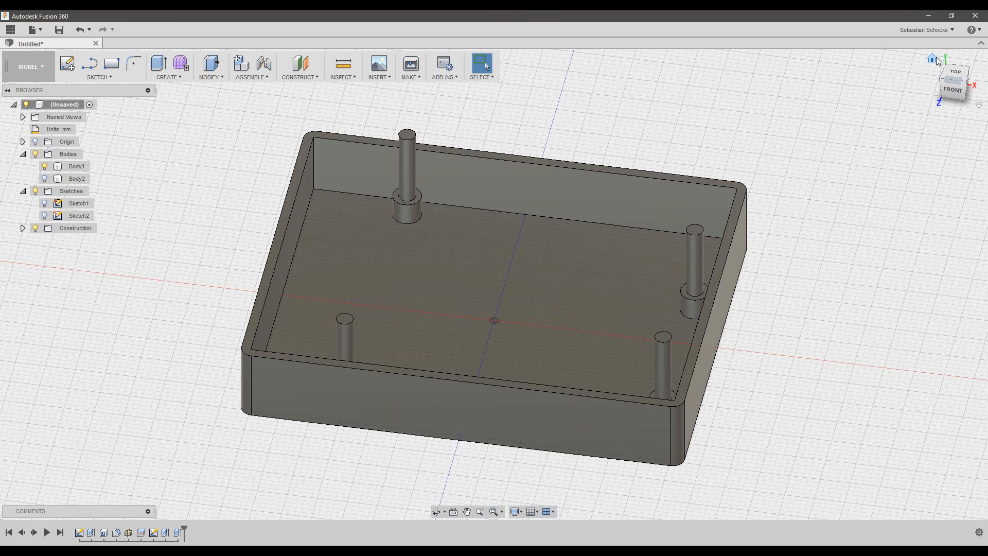
left_click(933, 60)
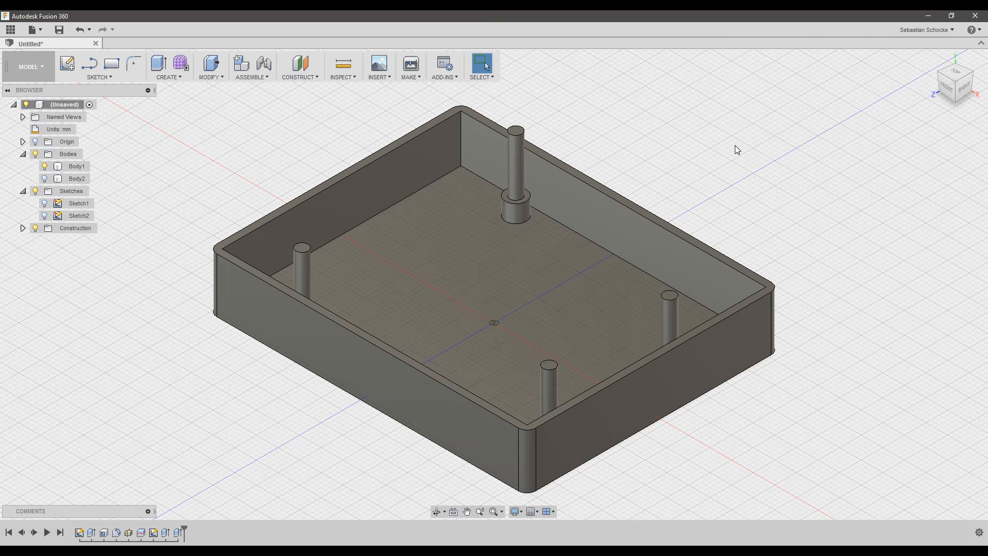
left_click(517, 157)
left_click(45, 167)
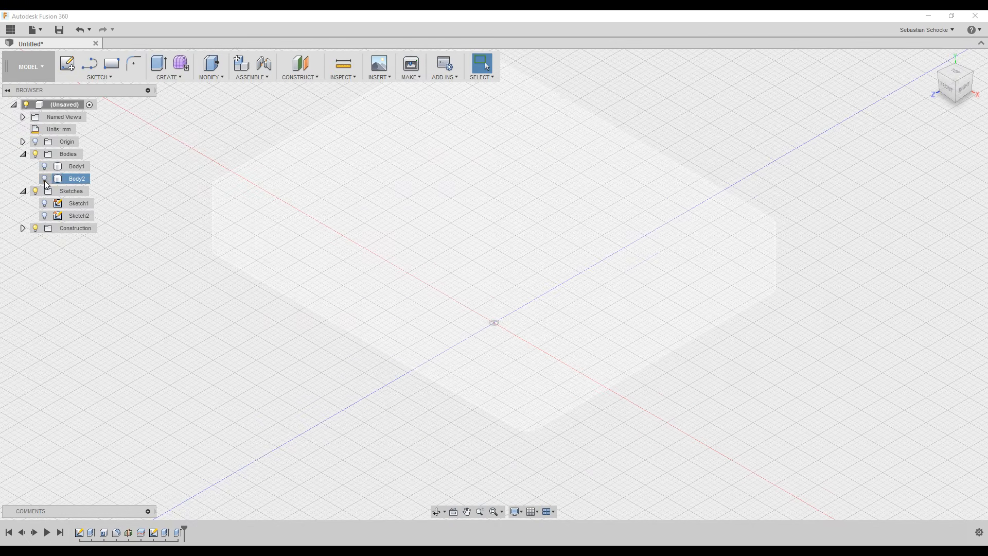
left_click(45, 179)
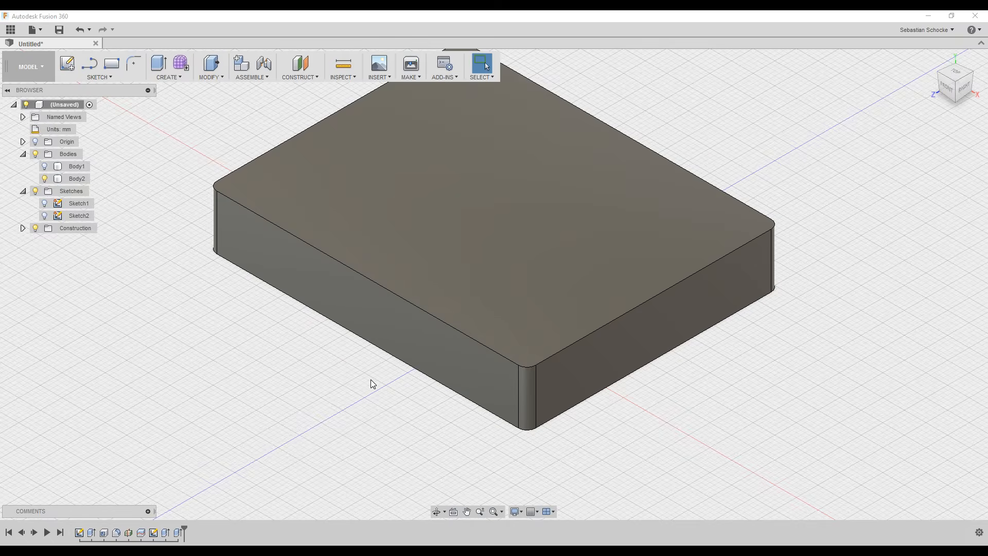
middle_click_drag(371, 382, 414, 312, "shift")
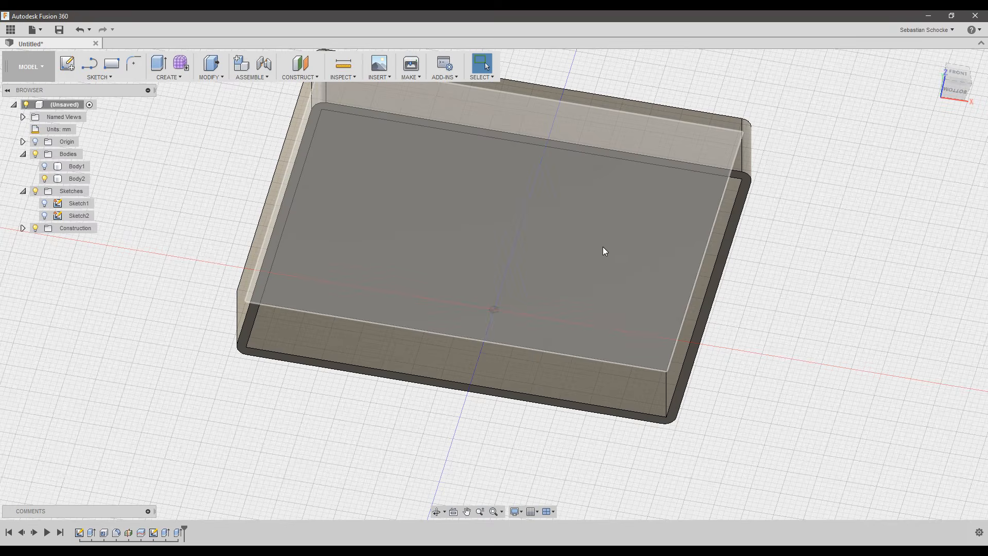
Start a new sketch on Body2's face with Sketch2's hole circles made visible.
left_click(67, 64)
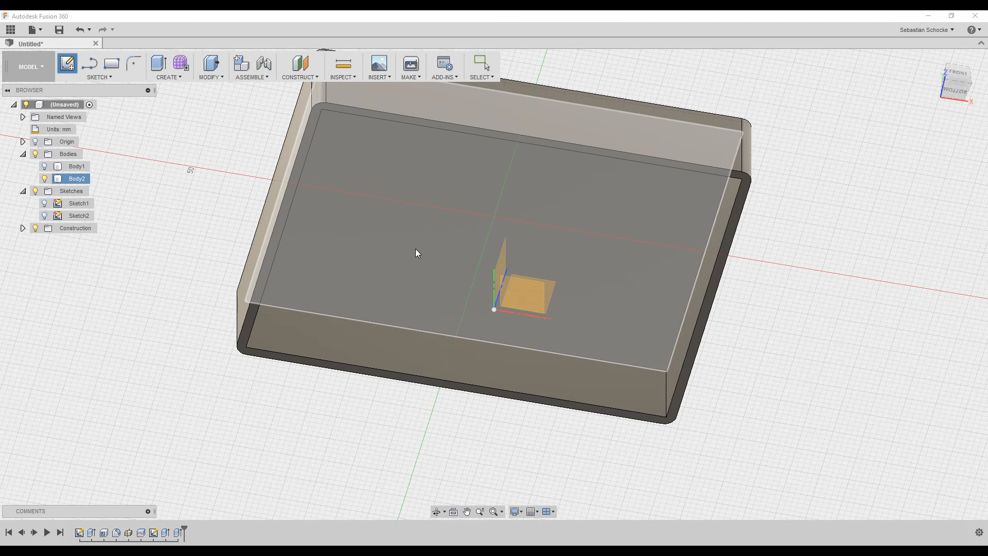
left_click(434, 229)
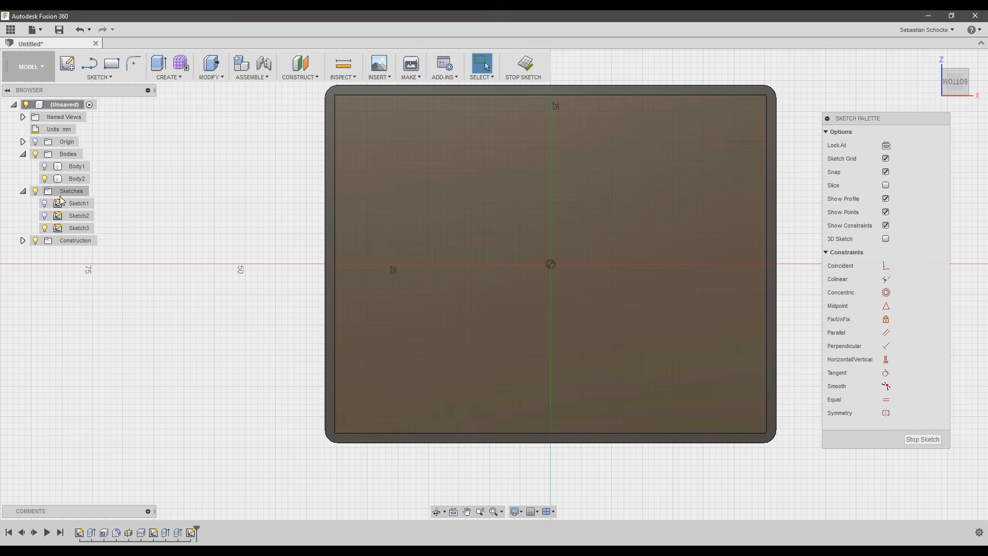
left_click(44, 205)
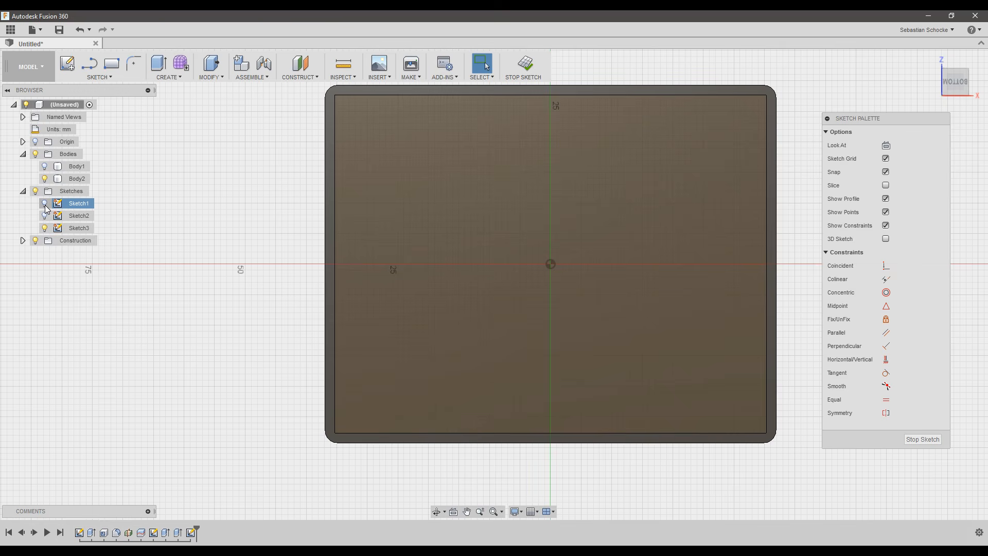
left_click(46, 216)
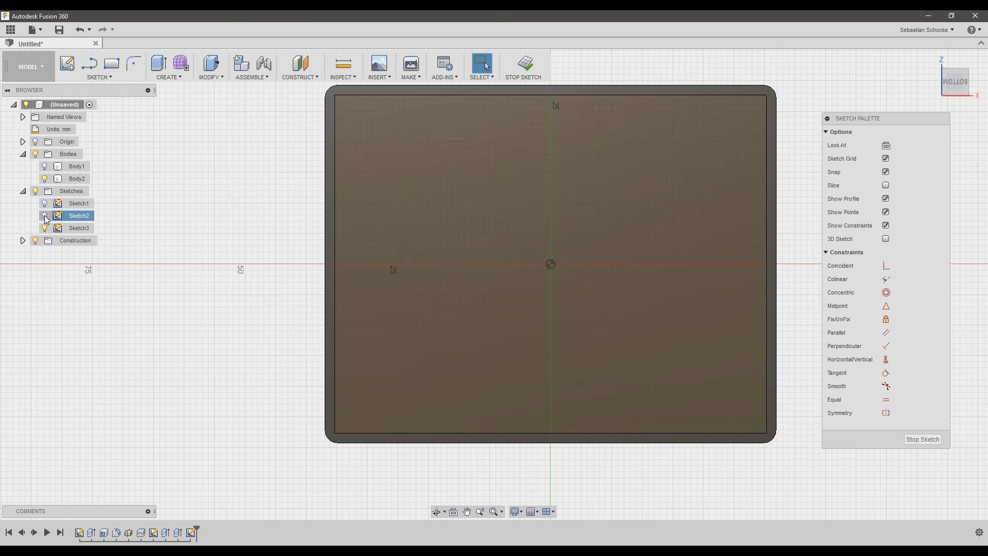
left_click(45, 216)
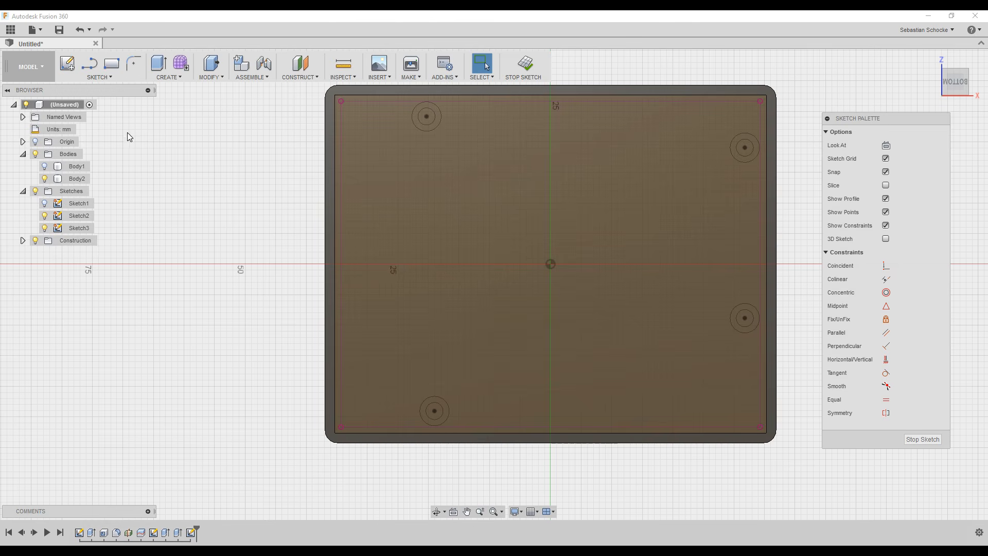
key("p")
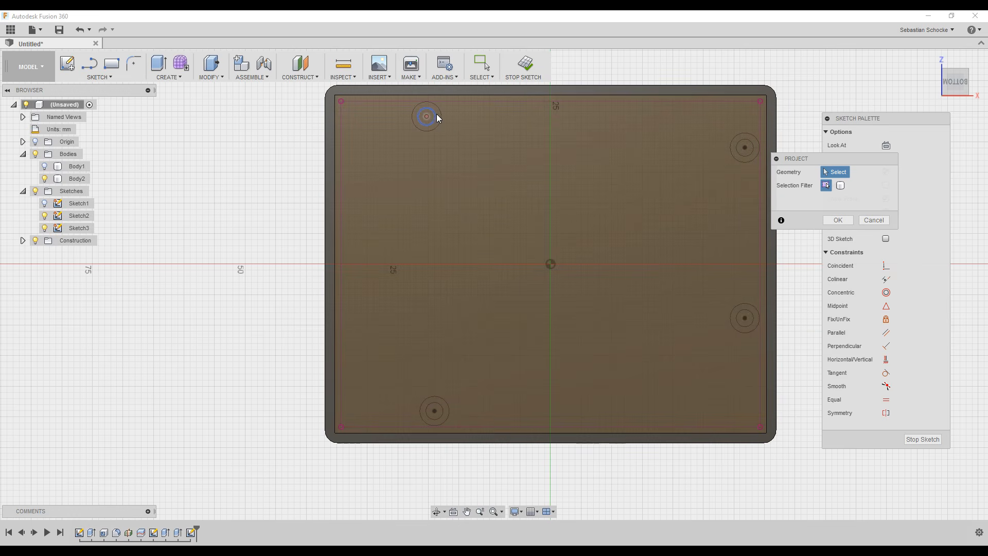
Project the four hole circles (top-left, lower-left, lower-right, top-right) into Sketch3.
left_click(433, 113)
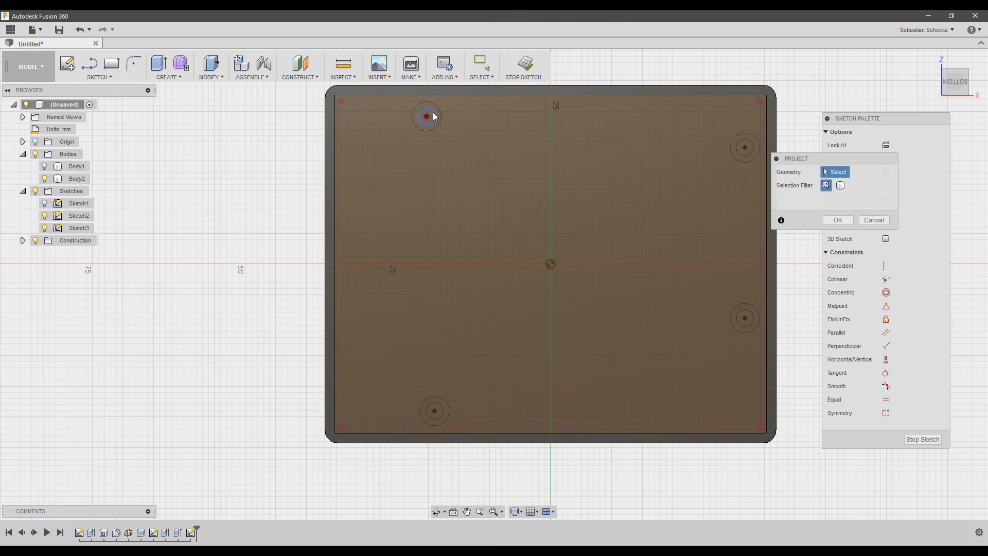
left_click(441, 411)
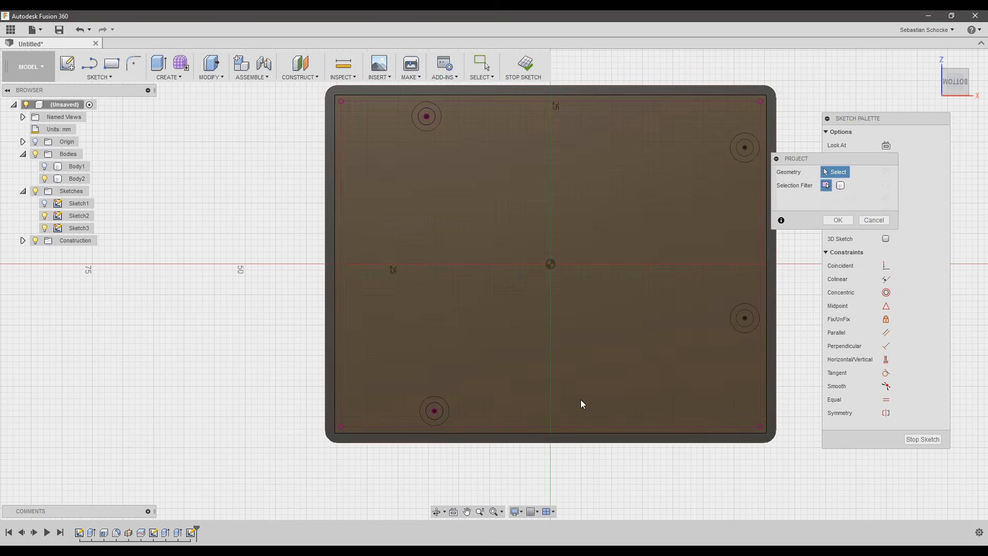
left_click(750, 317)
left_click(746, 146)
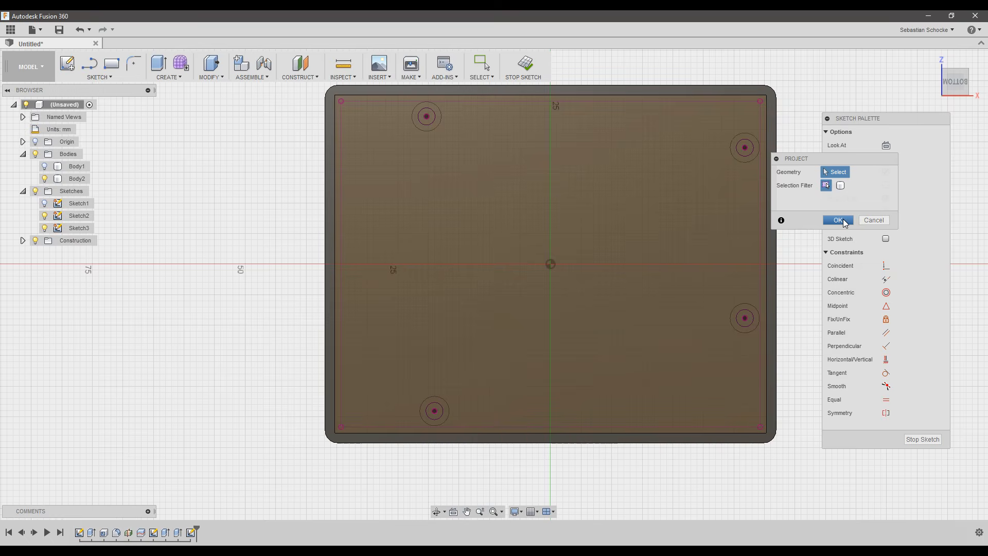
left_click(838, 220)
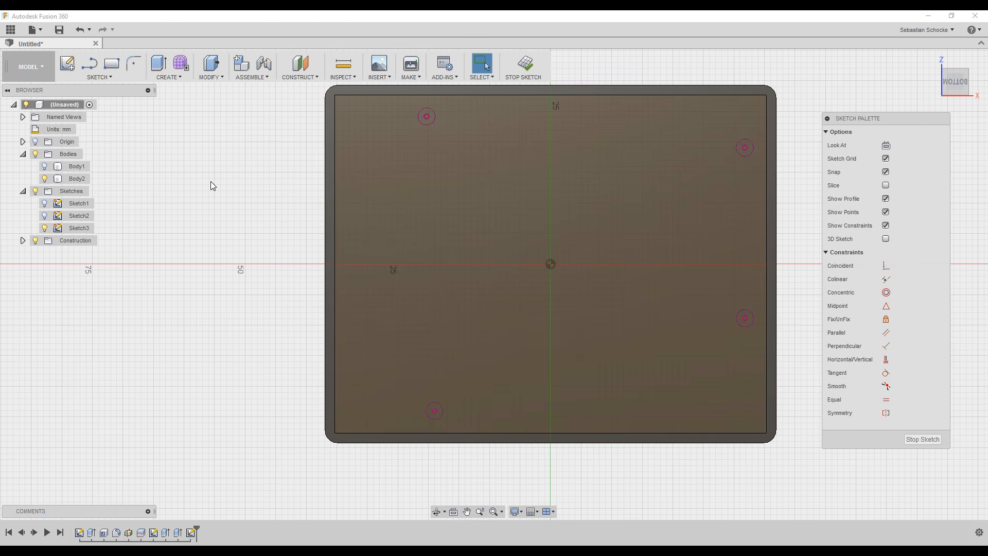
Offset the top-left and top-right hole circles by 0.2 mm.
key("o")
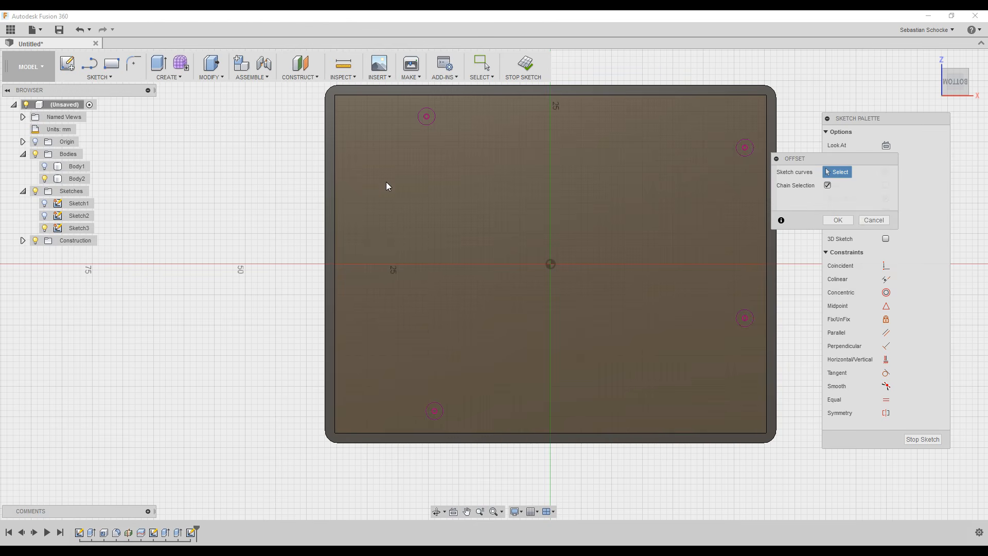
left_click(435, 118)
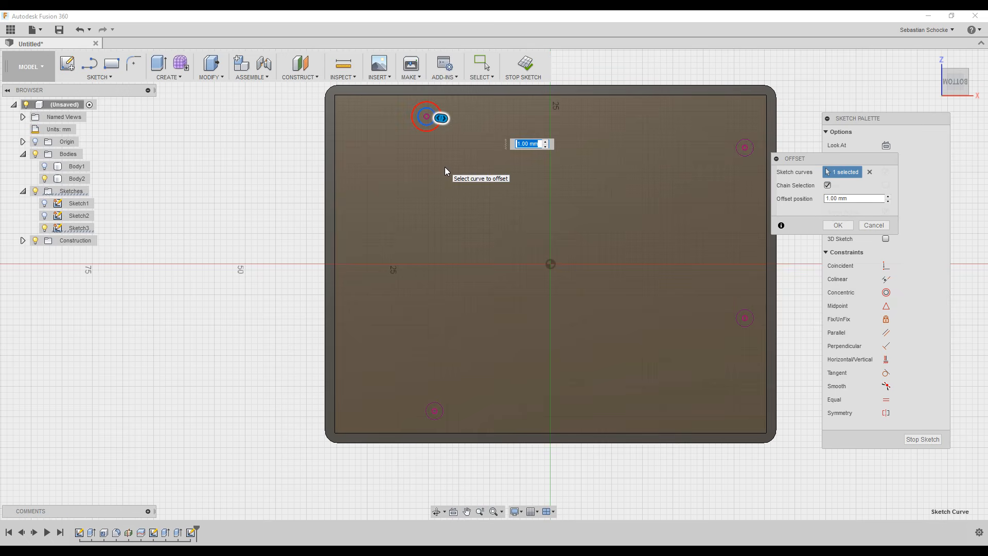
type("0.2")
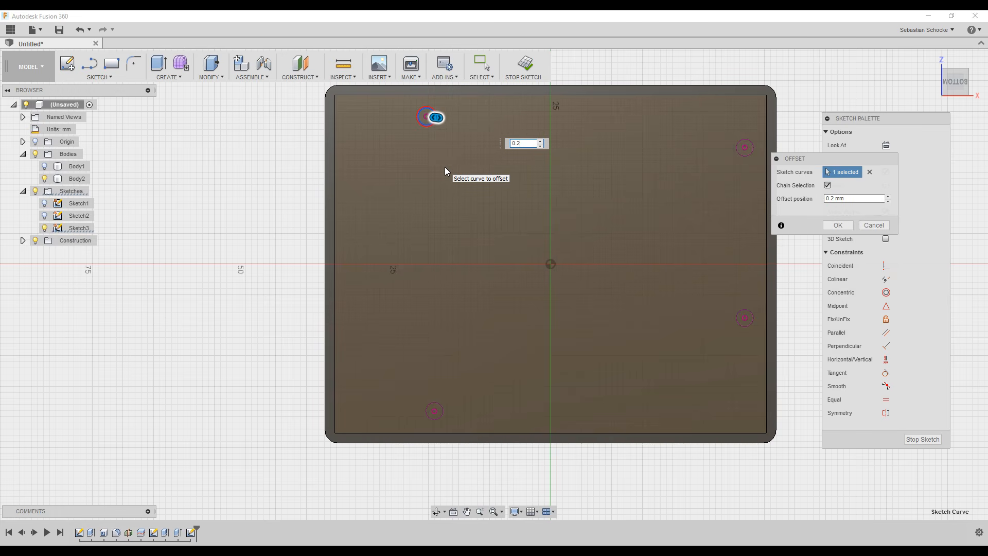
key("Return")
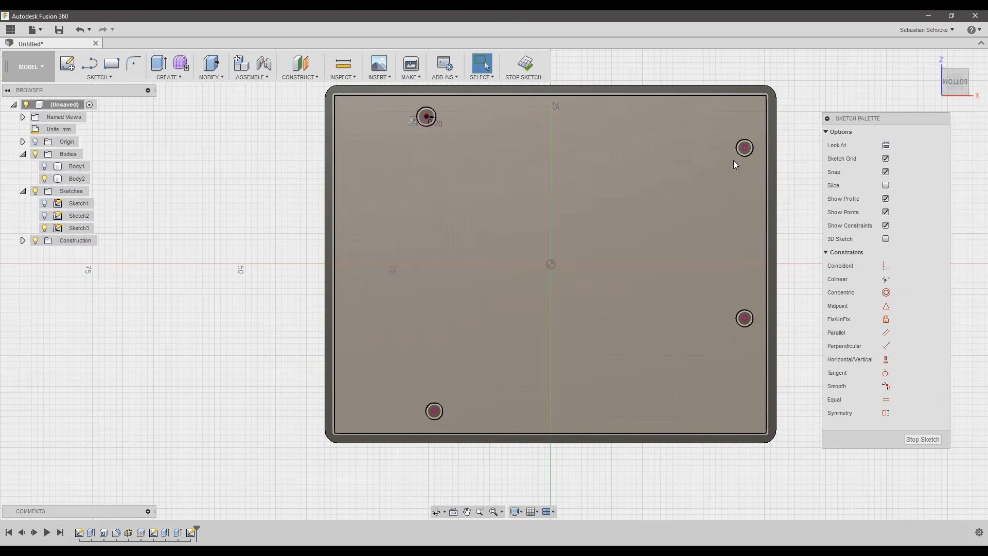
key("o")
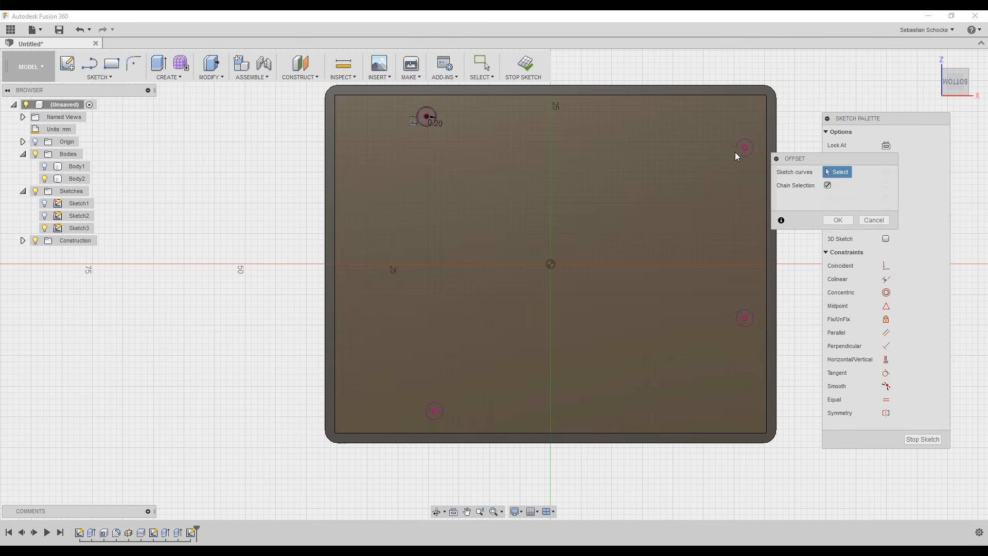
left_click(741, 149)
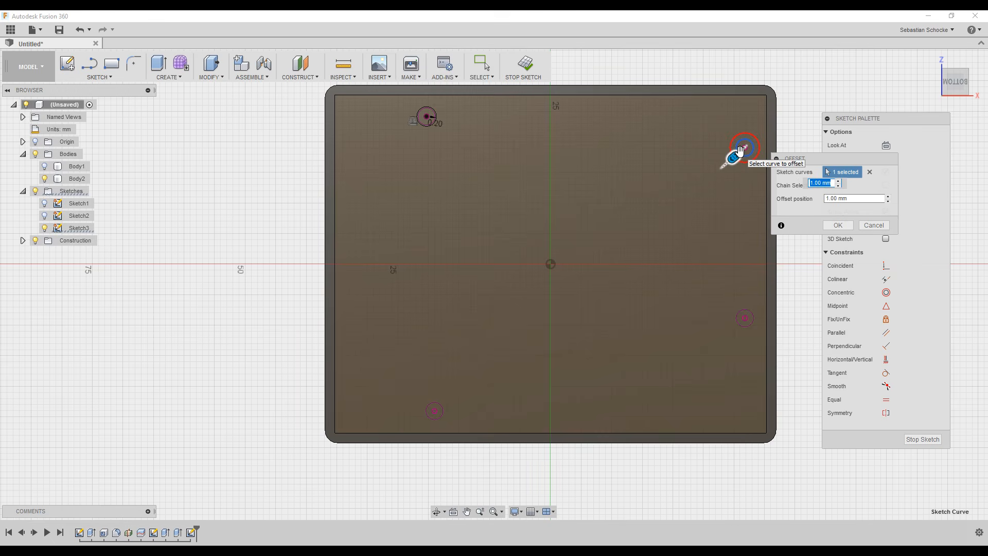
type("0.")
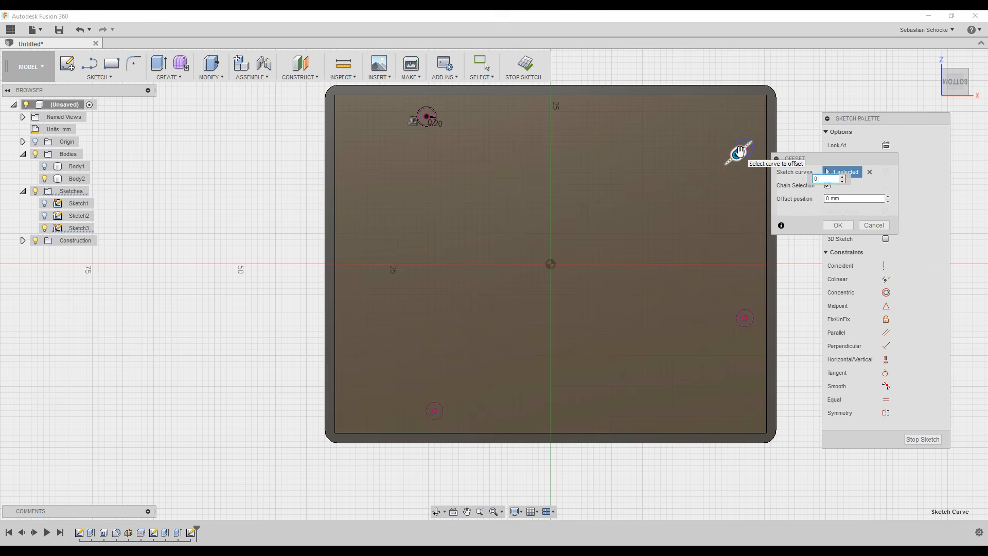
type("5")
key("Return")
Offset the lower-right and lower-left hole circles by 0.2 mm.
key("o")
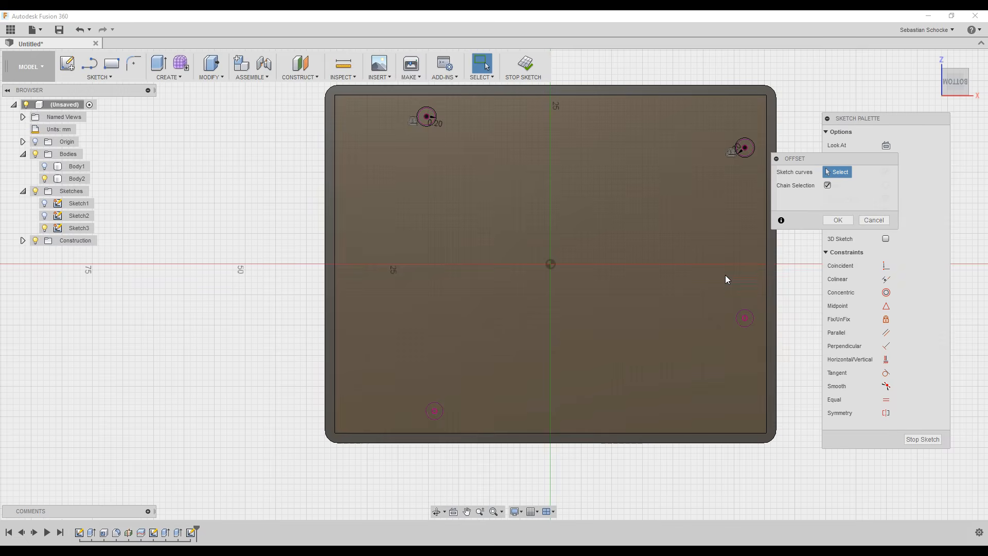
left_click(749, 316)
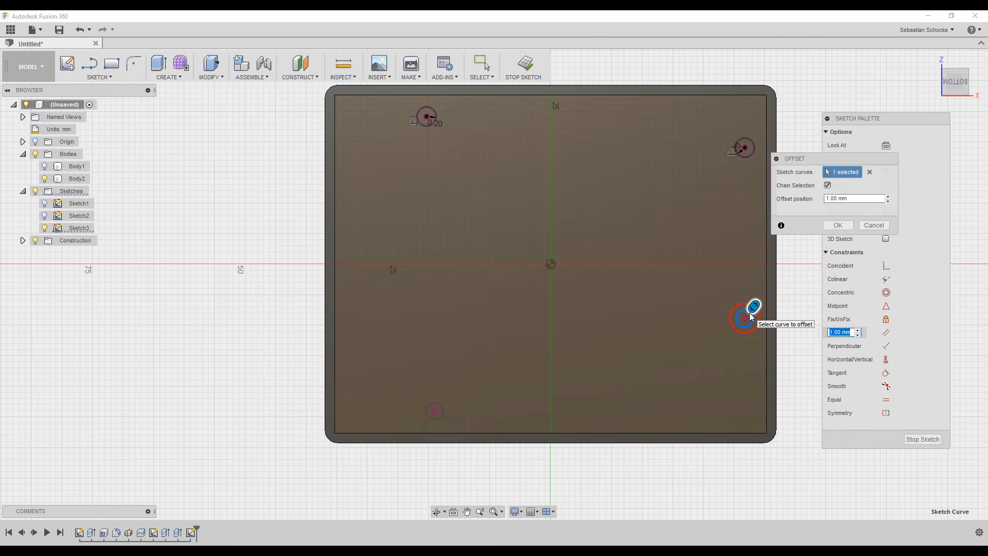
type("0.2")
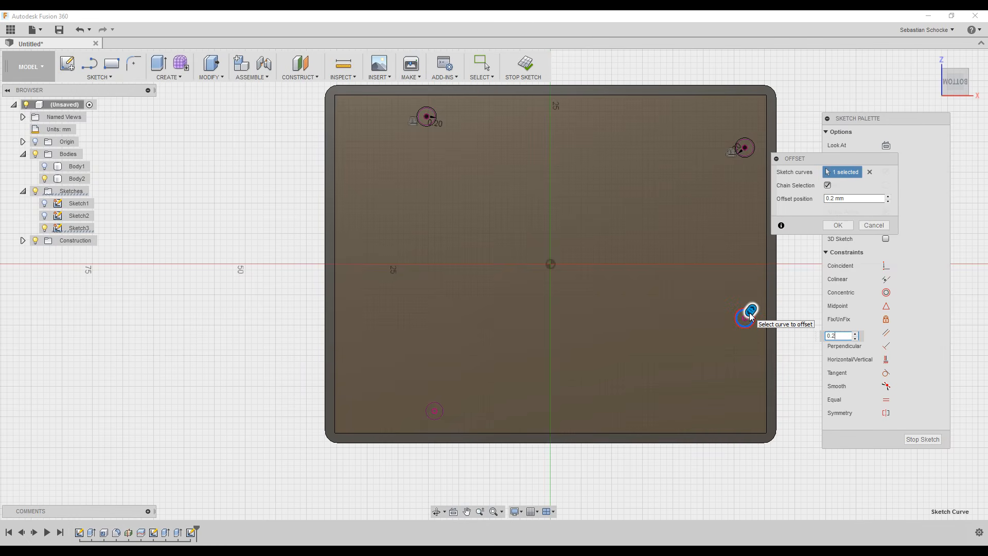
key("Return")
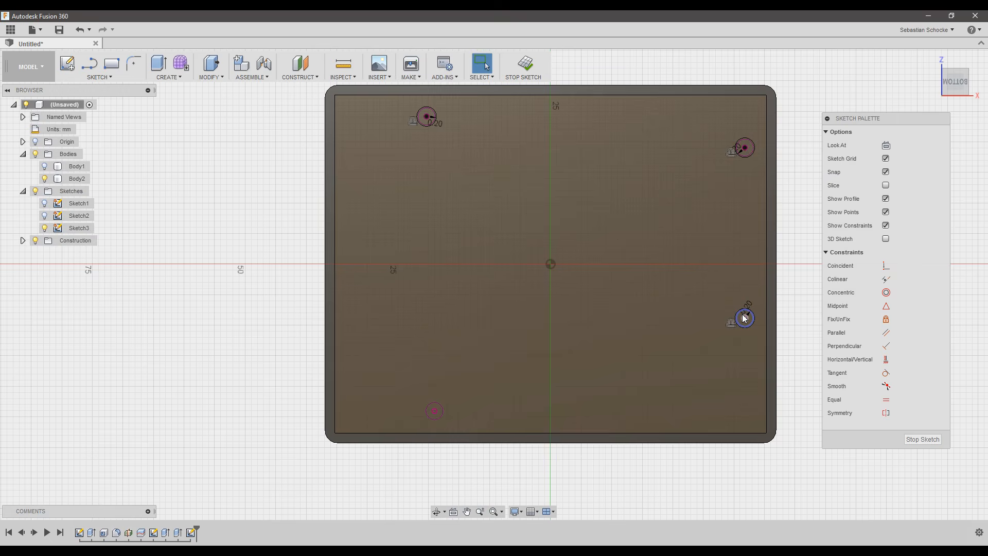
key("o")
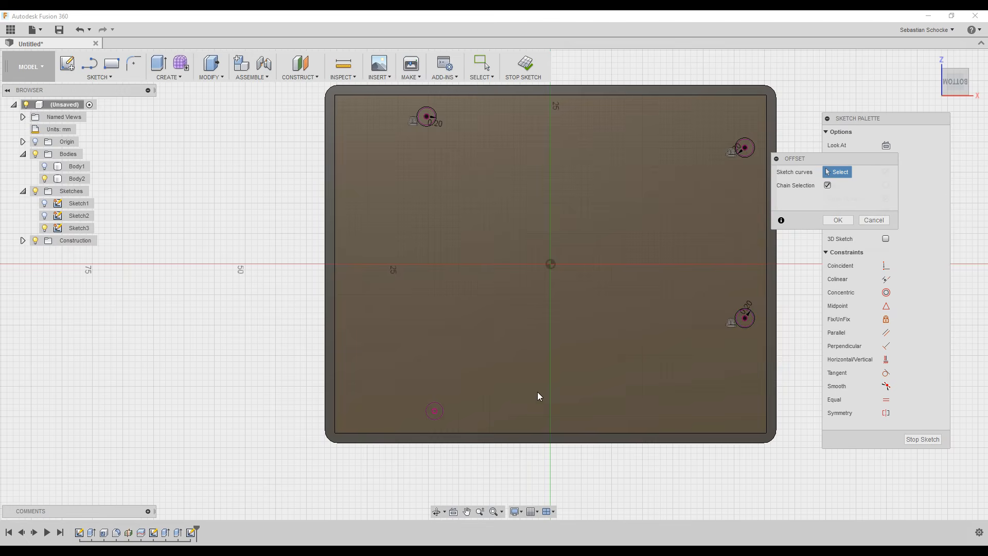
left_click(446, 412)
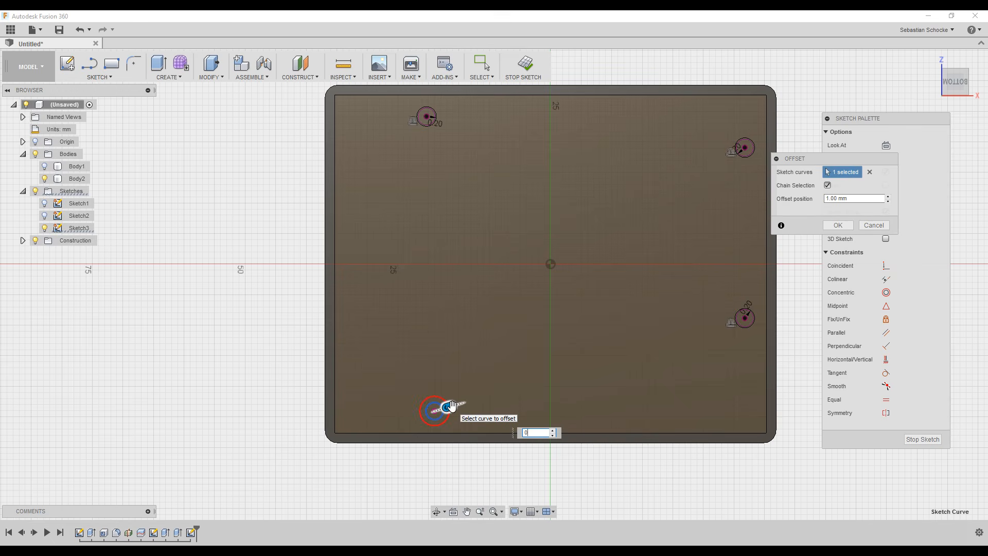
key("Return")
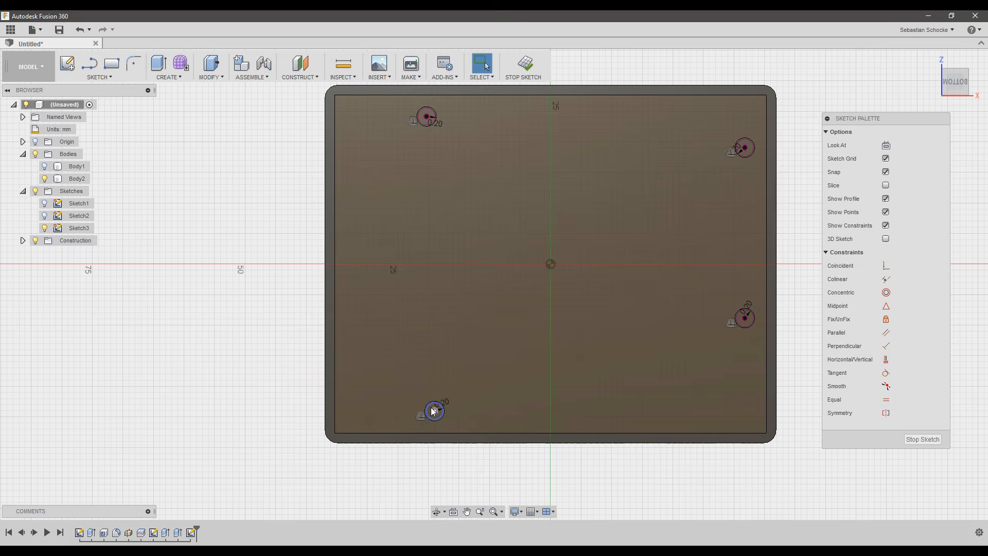
scroll(429, 411, "up", 4)
scroll(428, 410, "up", 2)
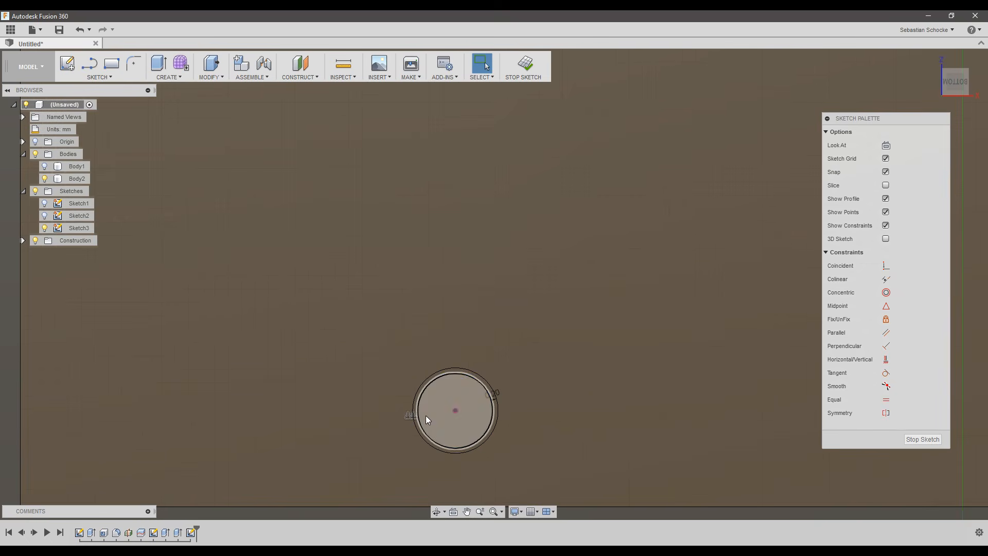
left_click(418, 420)
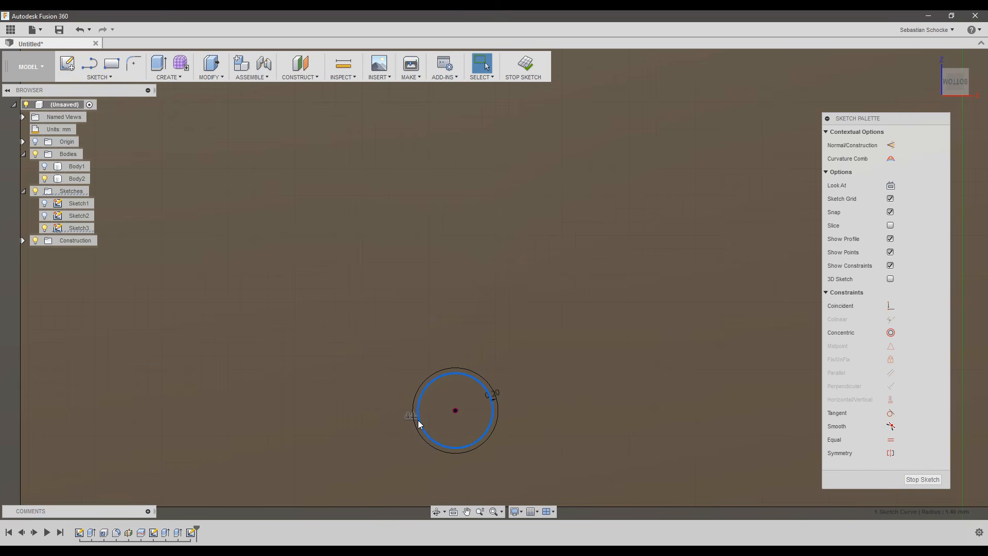
key("Escape")
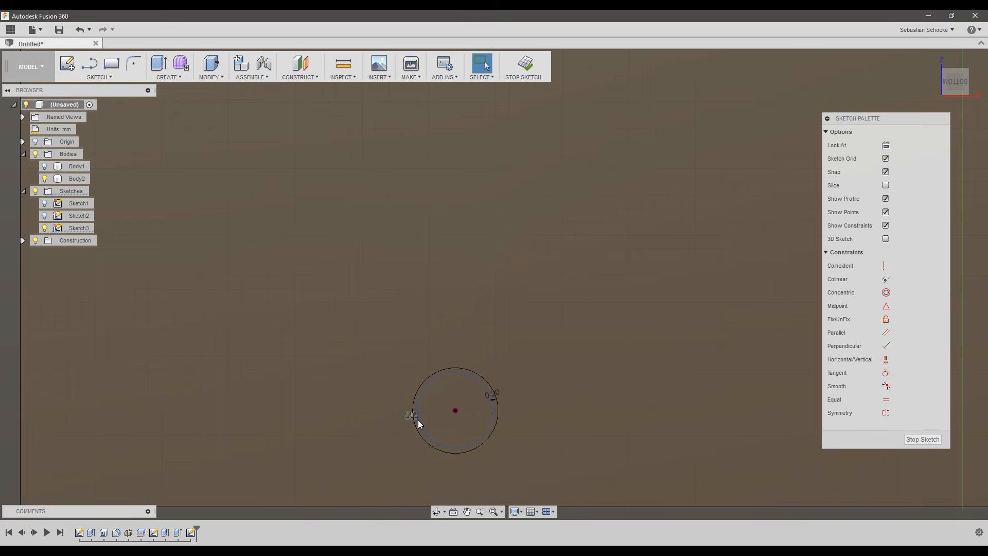
scroll(489, 368, "down", 6)
scroll(517, 191, "down", 2)
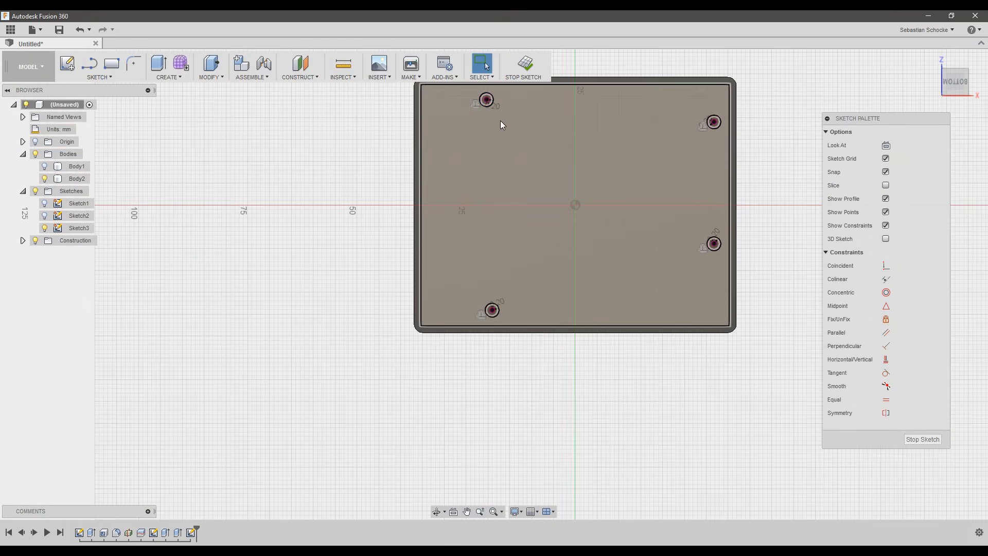
scroll(488, 99, "up", 7)
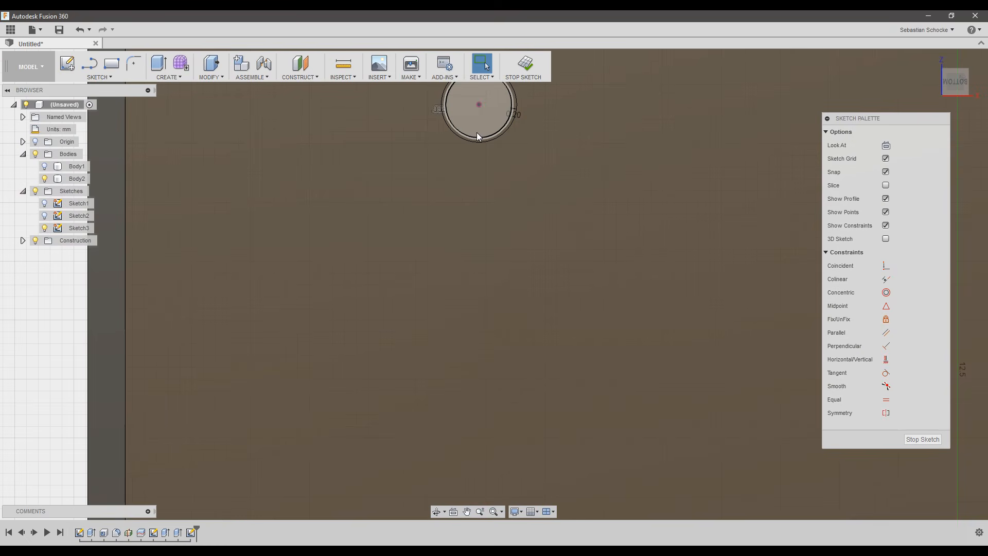
left_click(472, 137)
key("Escape")
scroll(472, 137, "down", 4)
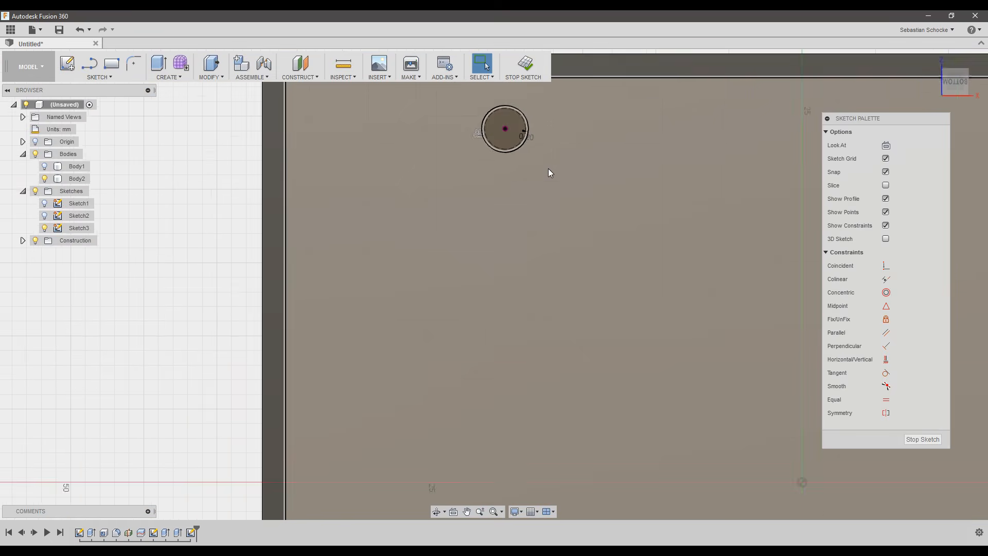
middle_click_drag(746, 242, 566, 237)
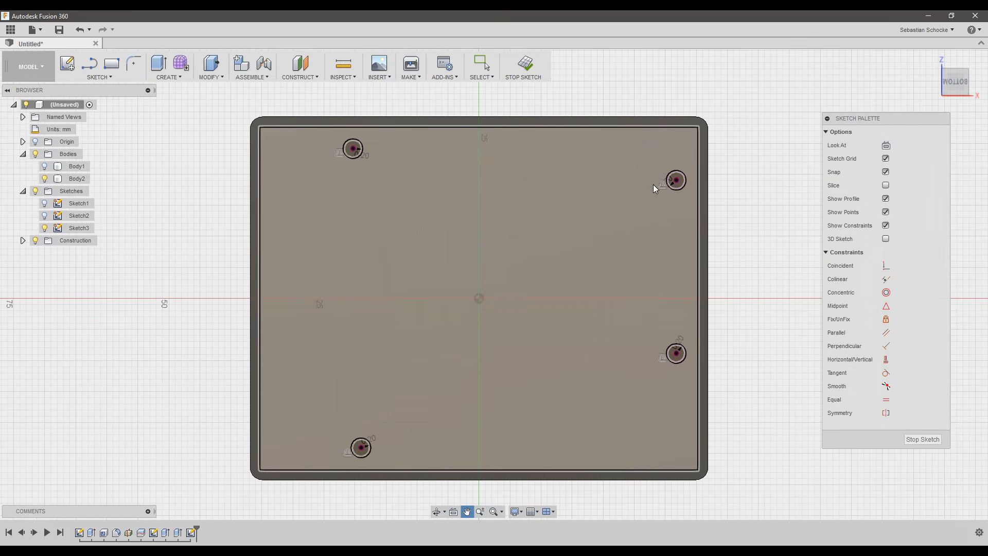
scroll(669, 179, "up", 6)
scroll(668, 179, "up", 2)
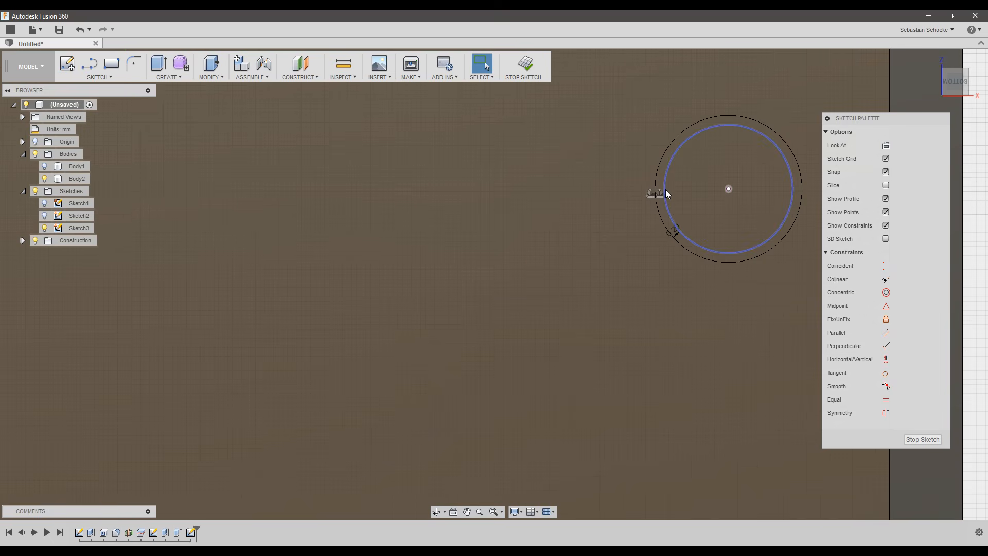
left_click(665, 190)
key("Escape")
scroll(666, 190, "down", 8)
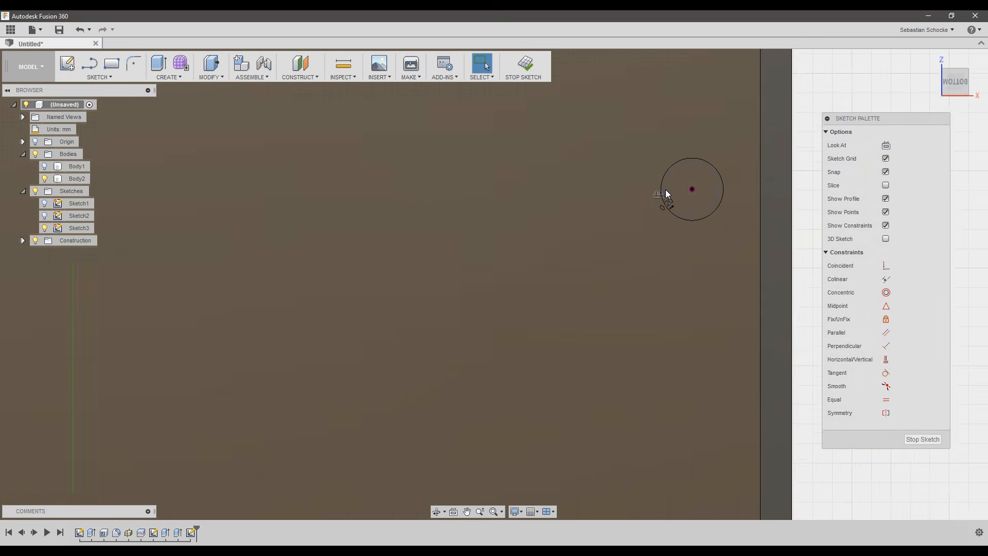
scroll(677, 377, "up", 8)
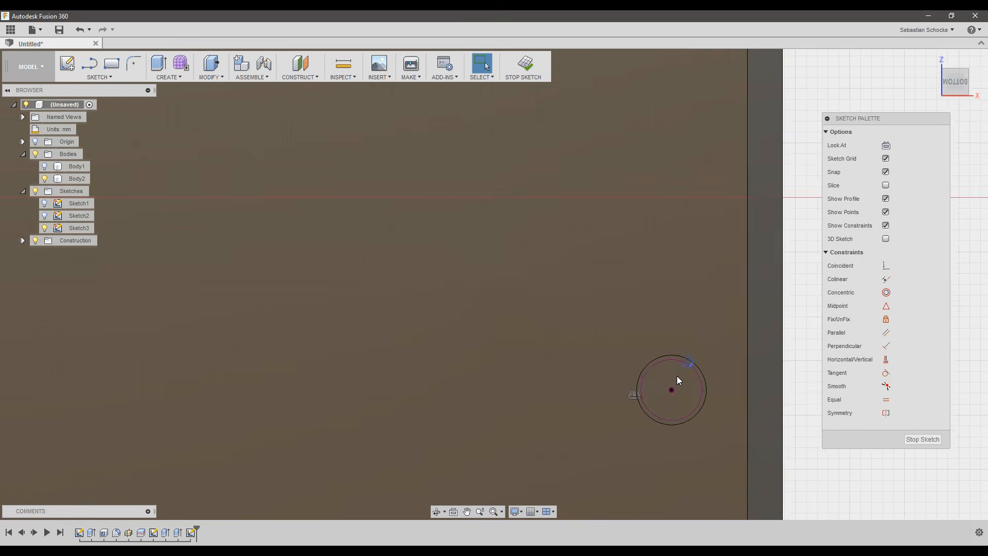
left_click(675, 344)
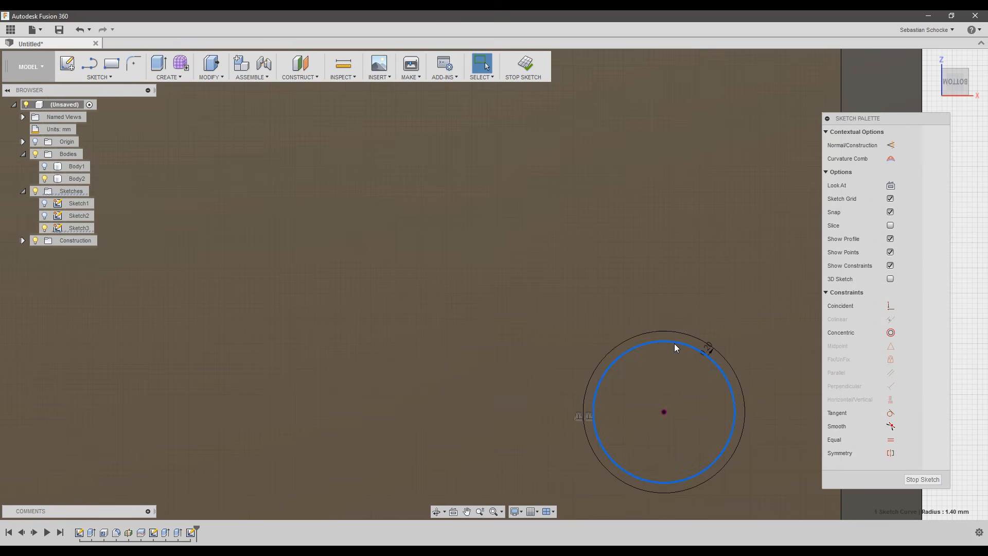
key("Escape")
scroll(674, 344, "down", 8)
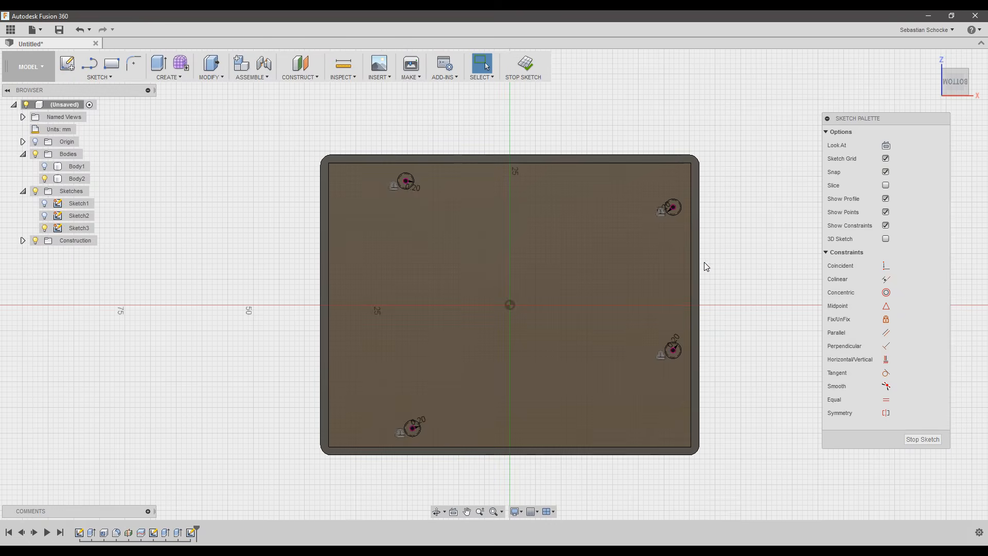
scroll(720, 242, "up", 3)
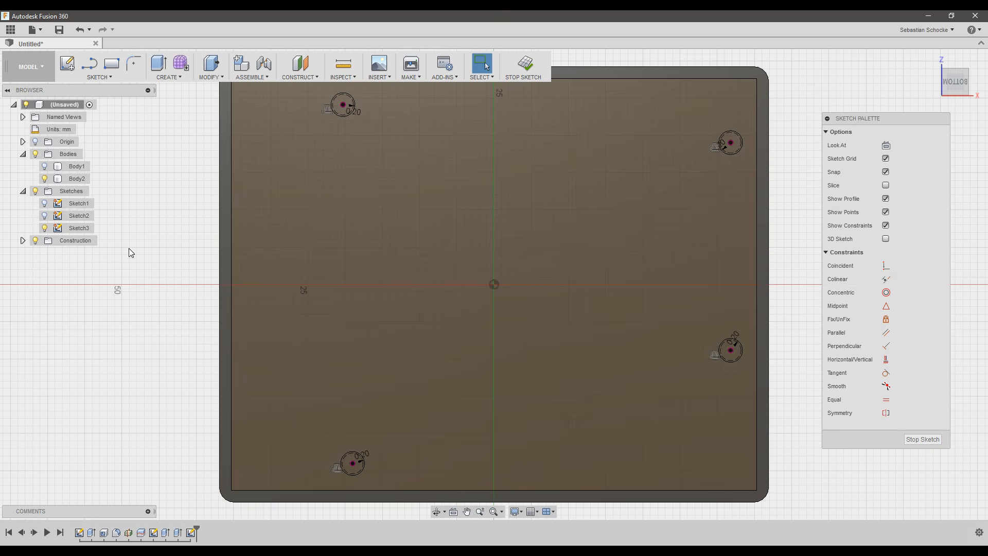
With Sketch2 shown, project the mounting post outlines into Sketch3, then hide Sketch2.
left_click(45, 221)
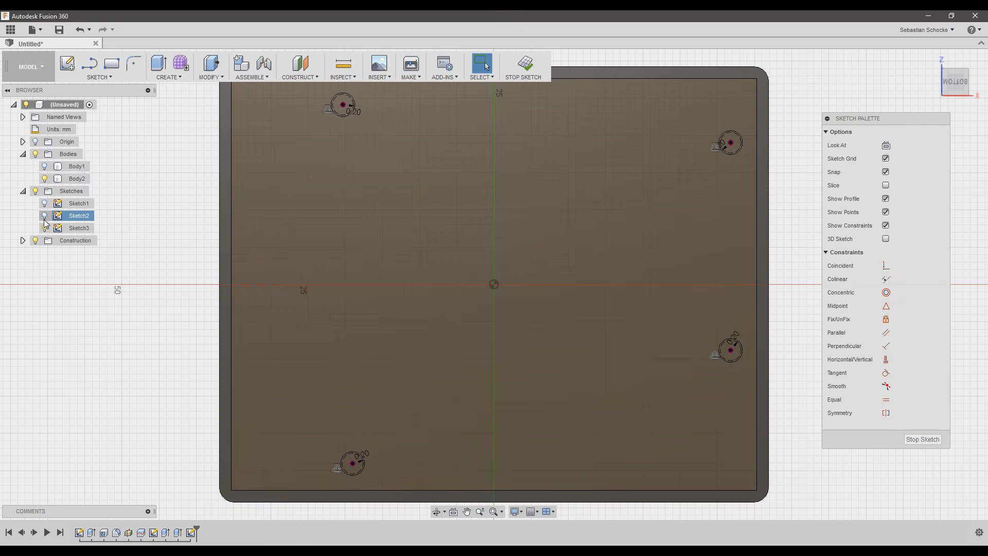
left_click(46, 216)
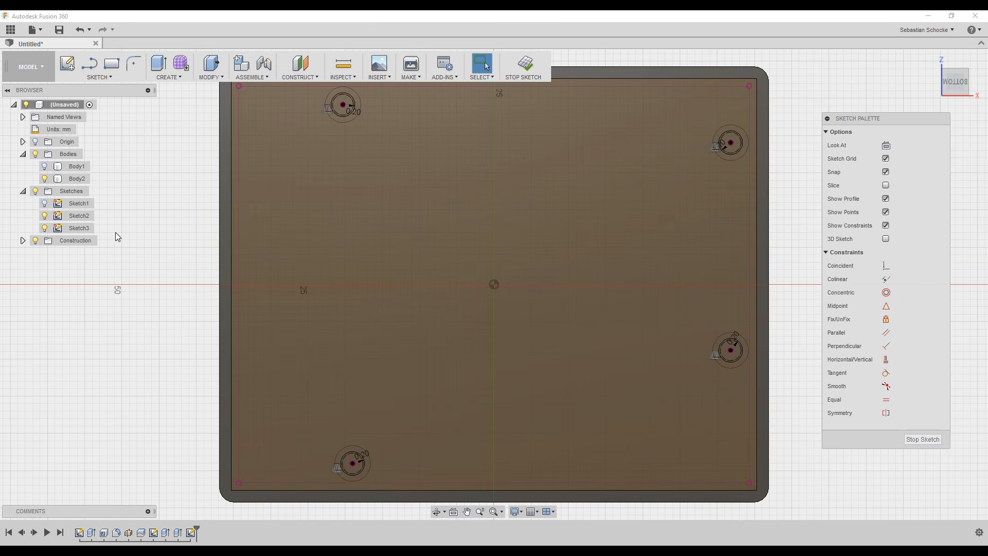
key("p")
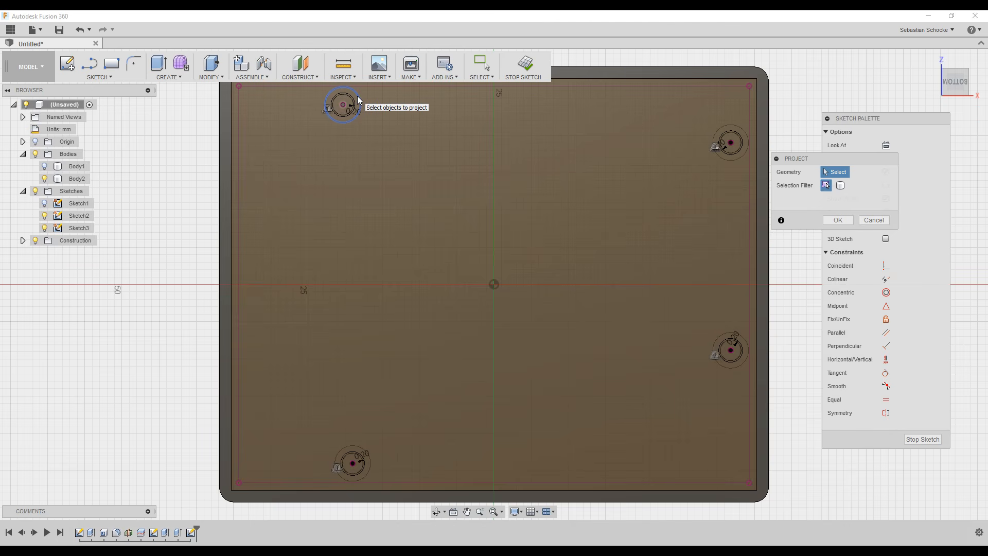
left_click(359, 100)
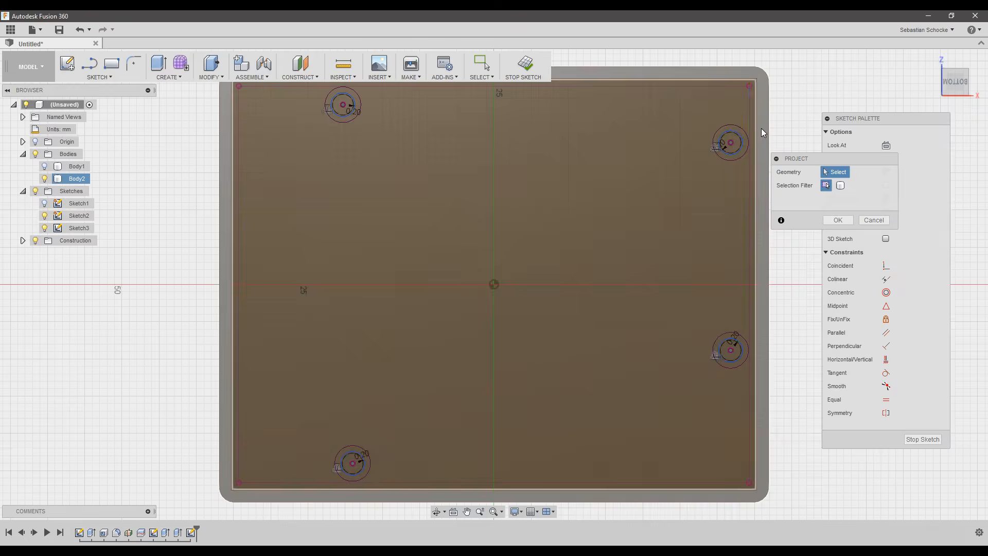
left_click(843, 226)
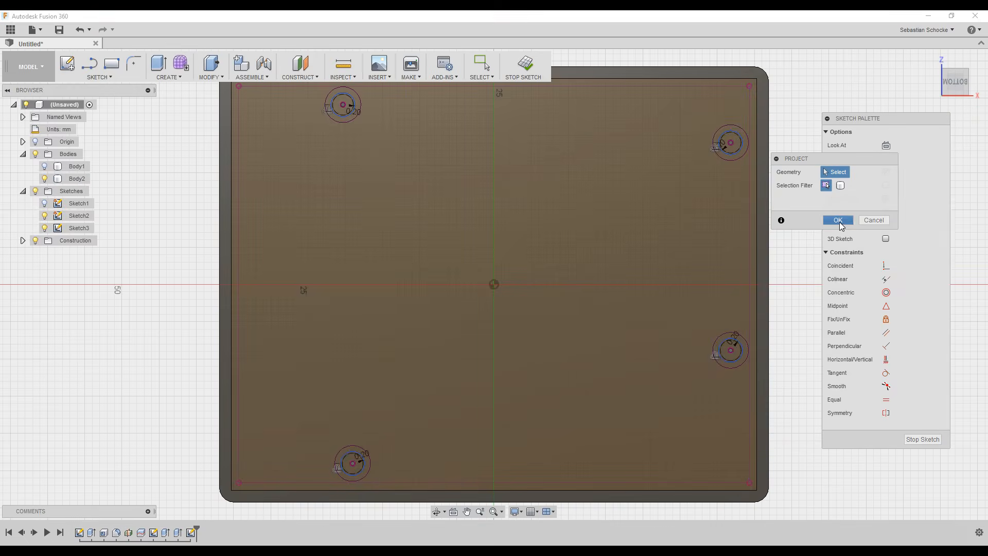
left_click(44, 217)
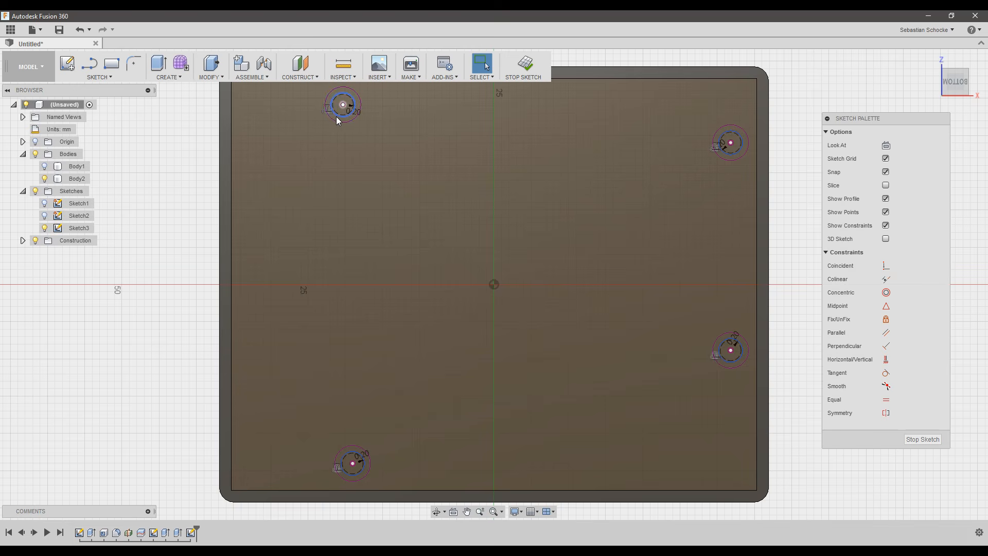
Inspect the lower-right hole ring and finish Sketch3.
scroll(331, 108, "up", 5)
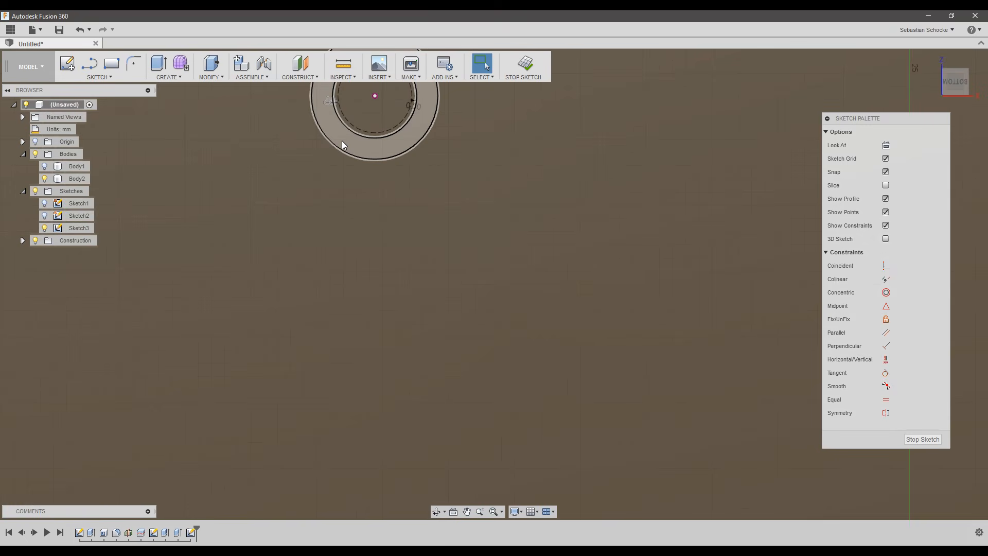
scroll(344, 136, "down", 5)
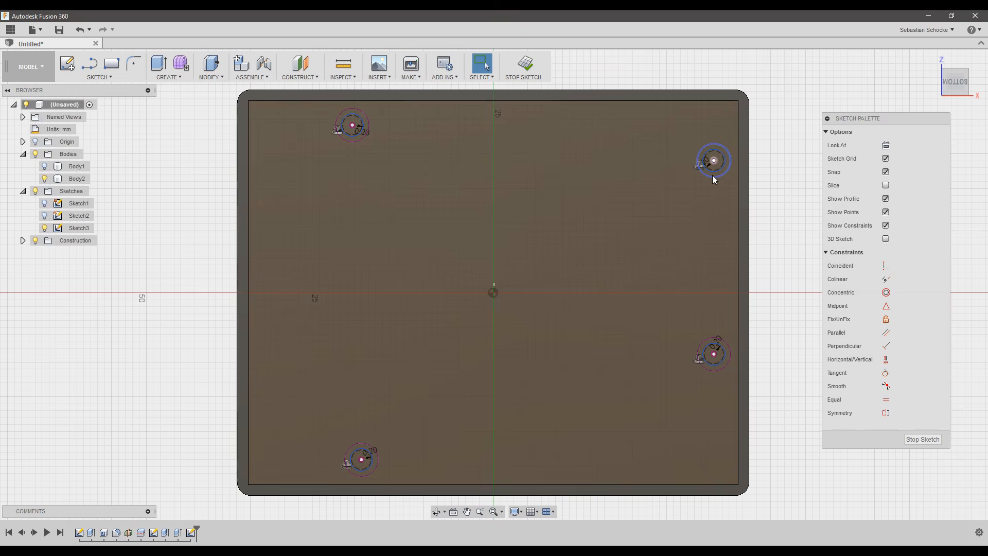
scroll(715, 175, "up", 3)
scroll(714, 179, "up", 2)
scroll(730, 174, "down", 6)
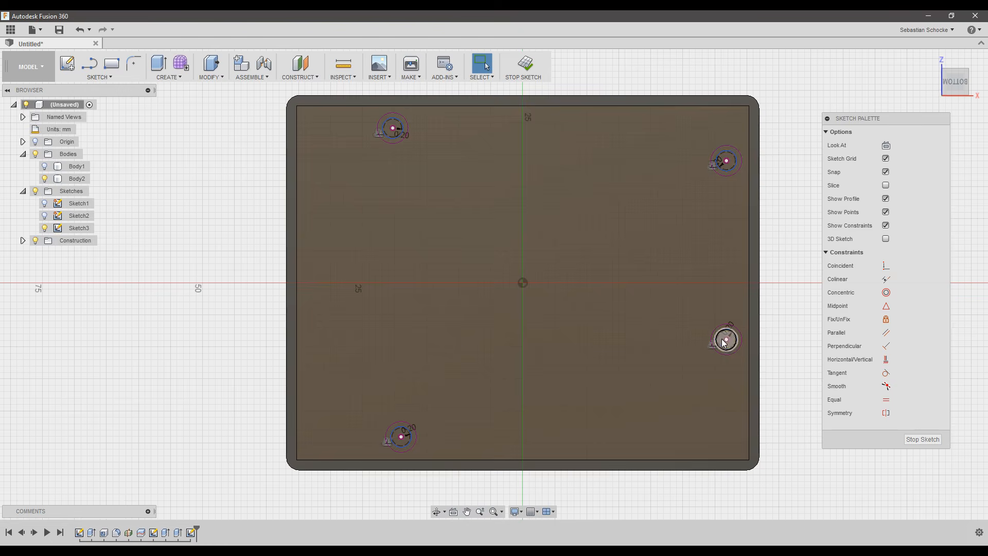
left_click(728, 337)
left_click(525, 67)
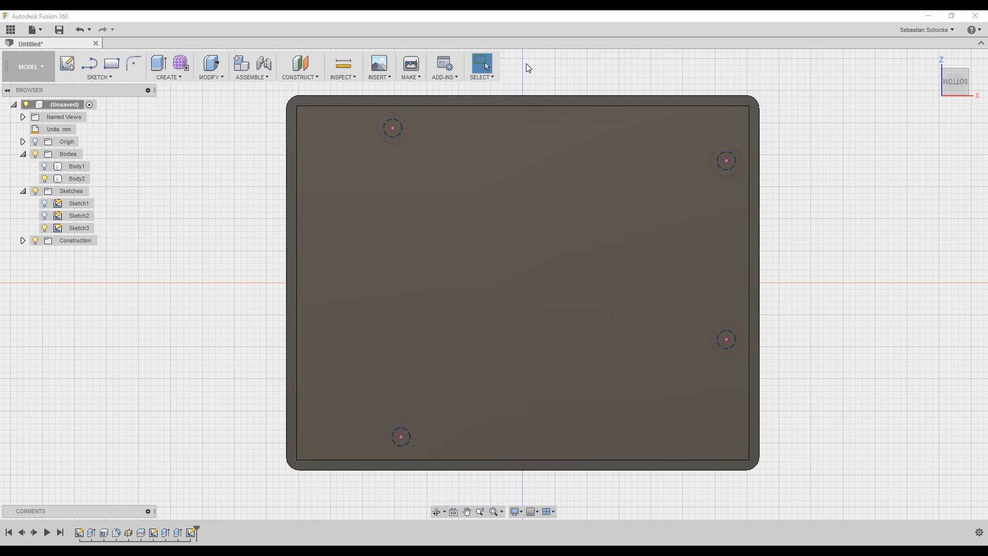
Extrude the four hole-ring profiles 7 mm as a Join to form the mounting posts.
key("e")
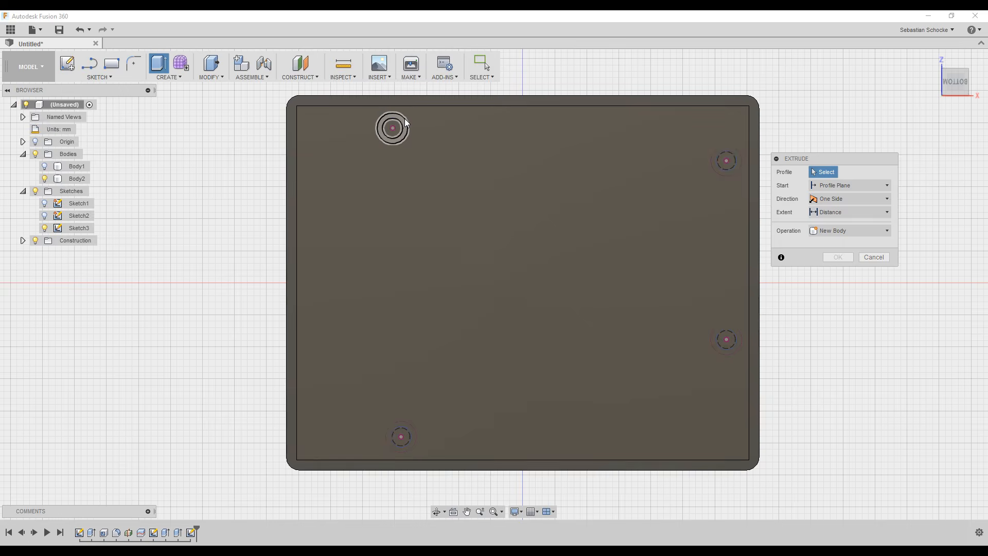
left_click(403, 124)
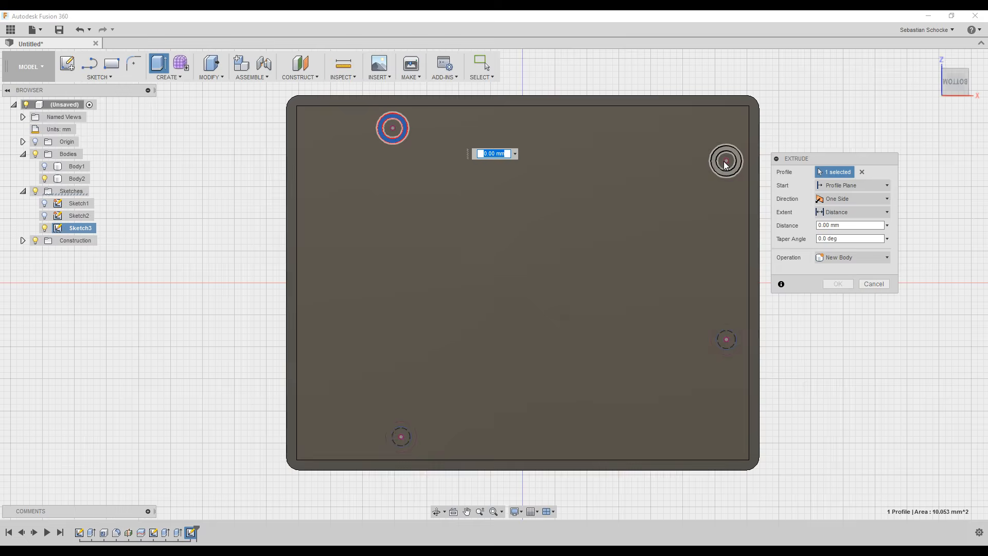
left_click(735, 154)
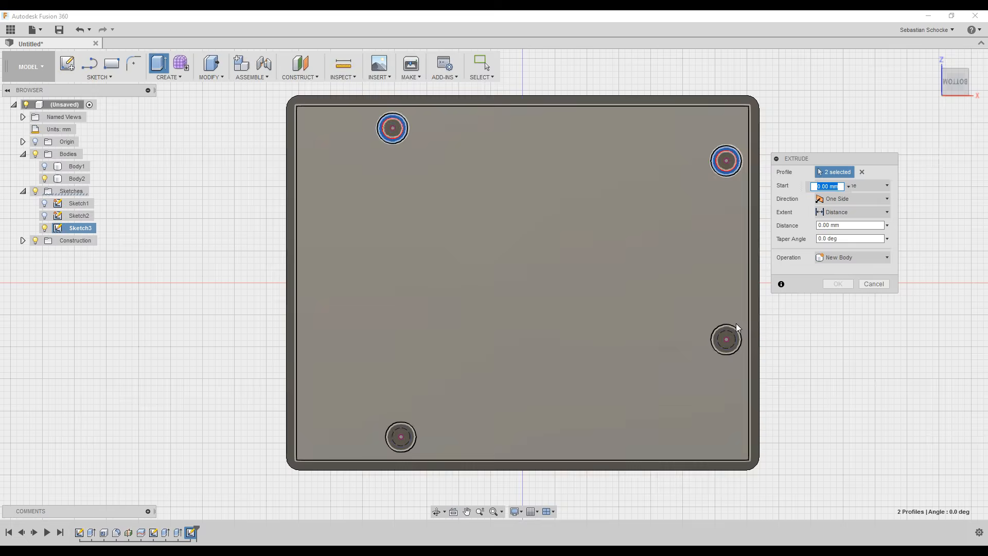
left_click(733, 329)
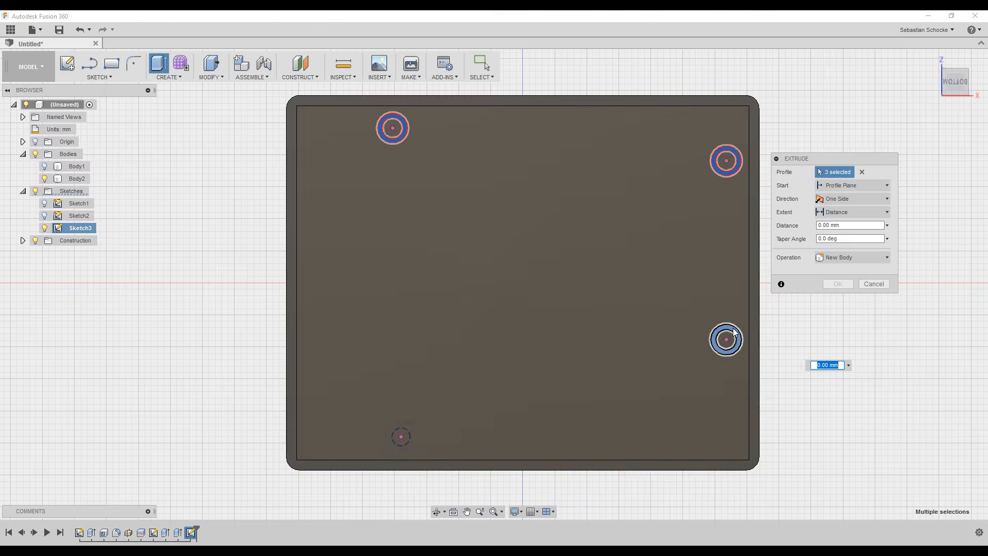
left_click(401, 427)
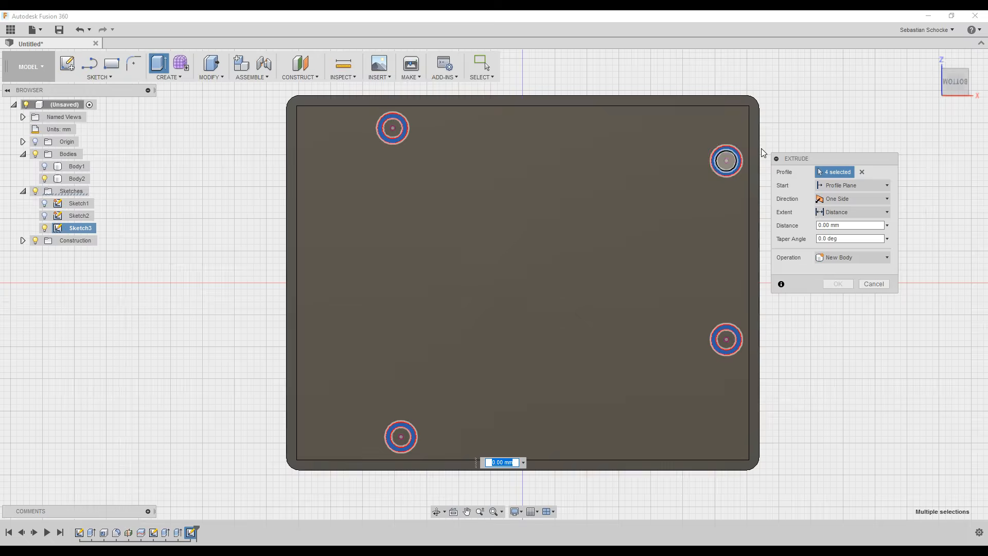
middle_click_drag(809, 103, 785, 164, "shift")
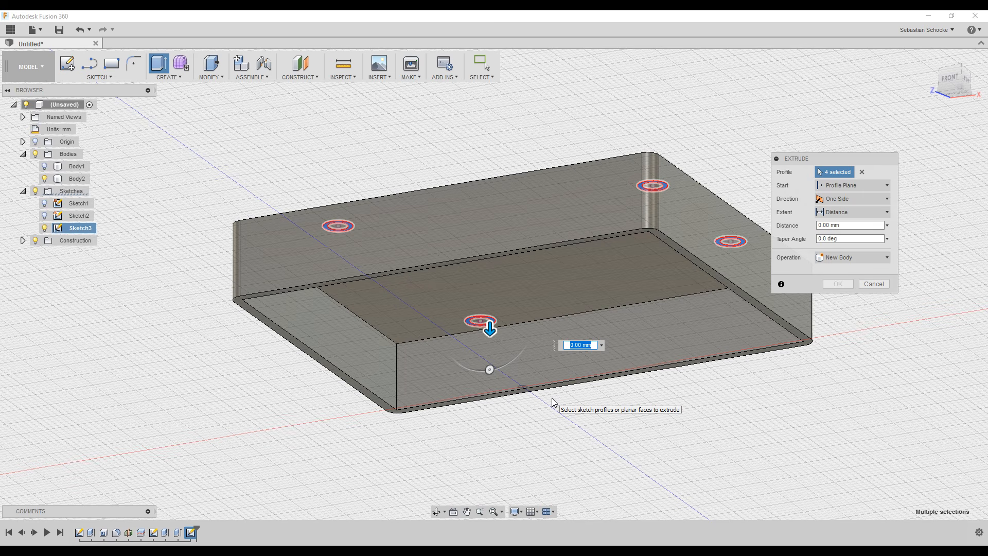
type("7")
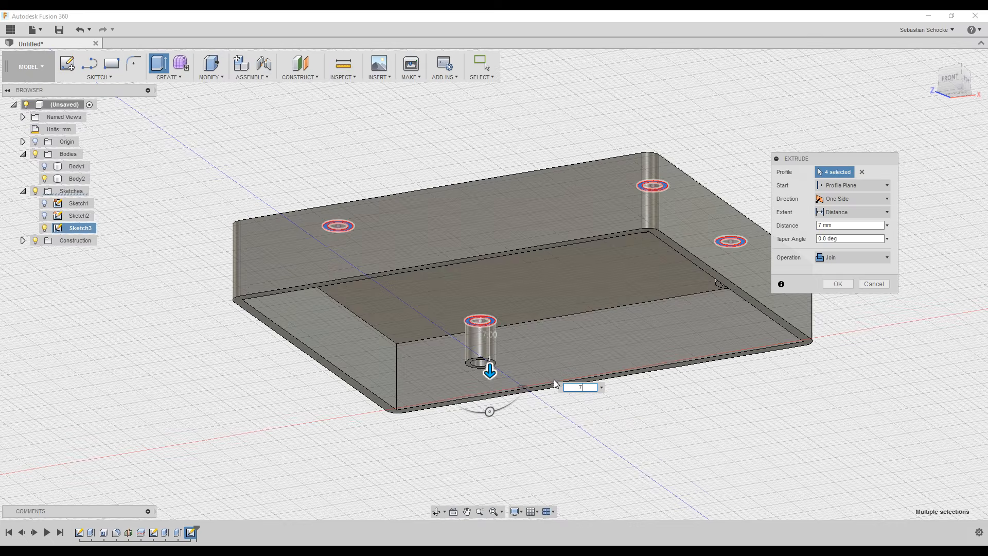
middle_click_drag(552, 450, 530, 435, "shift")
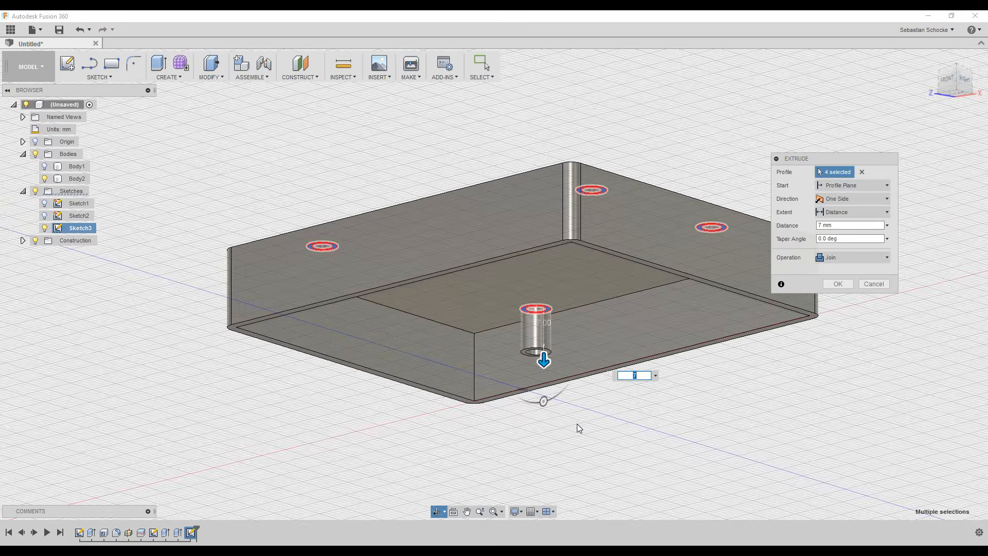
left_click(838, 284)
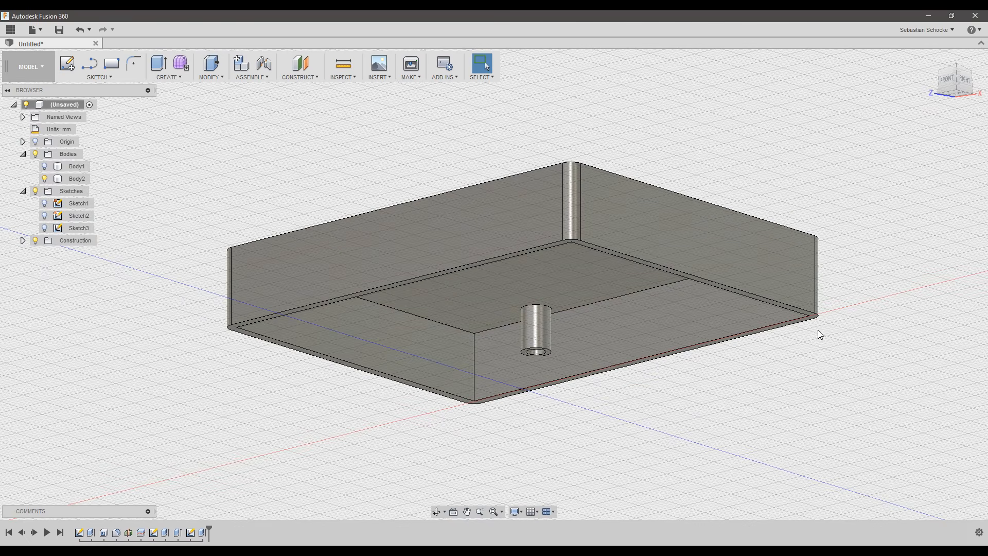
Return to the Home view and unhide Body1 so the lid sits on the base.
middle_click_drag(603, 420, 778, 397, "shift")
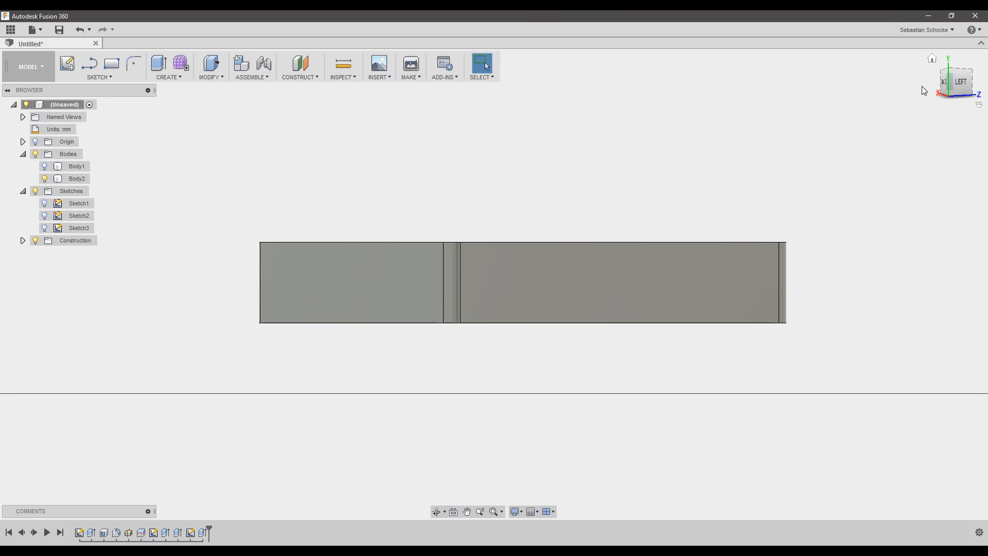
left_click(934, 60)
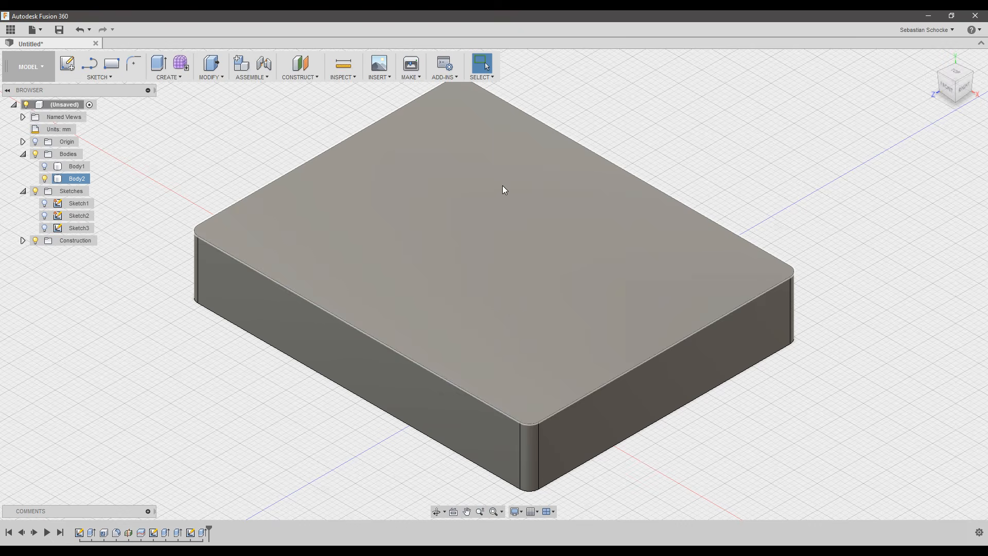
left_click(47, 169)
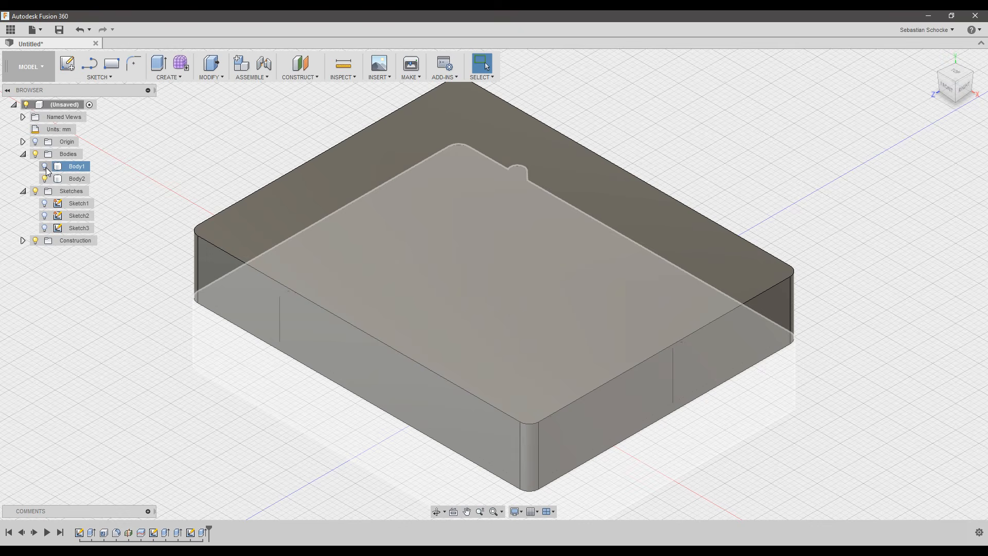
left_click(45, 167)
left_click(298, 230)
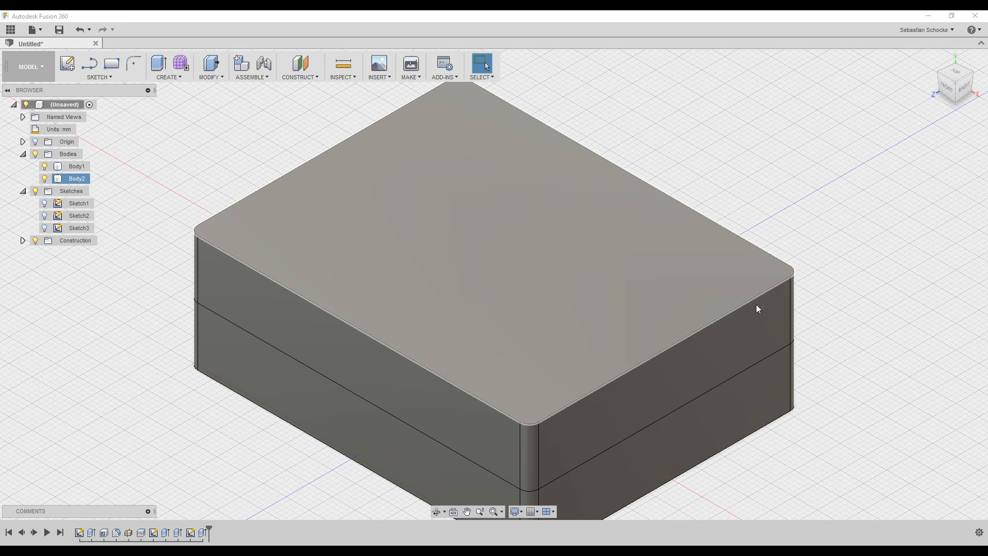
left_click(827, 136)
scroll(793, 249, "down", 2)
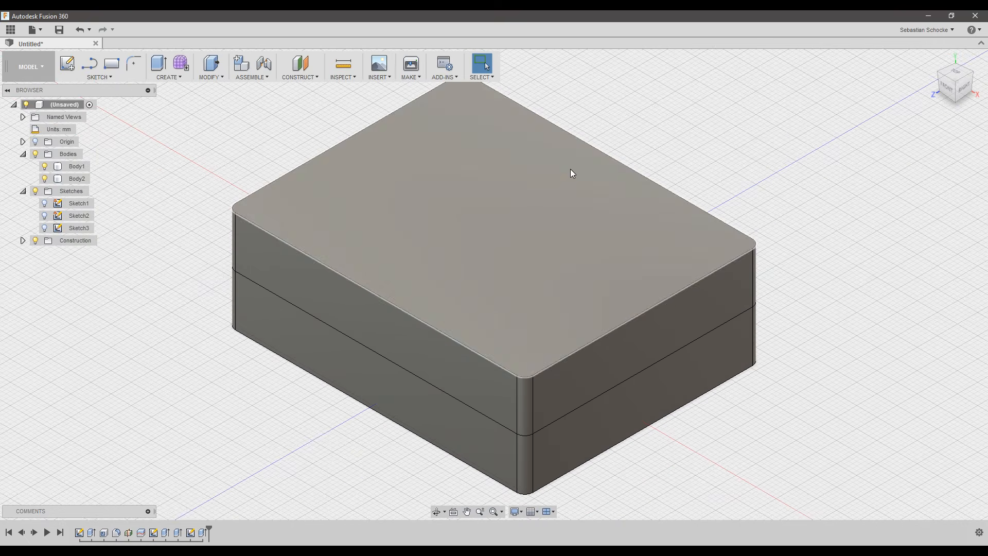
left_click(381, 77)
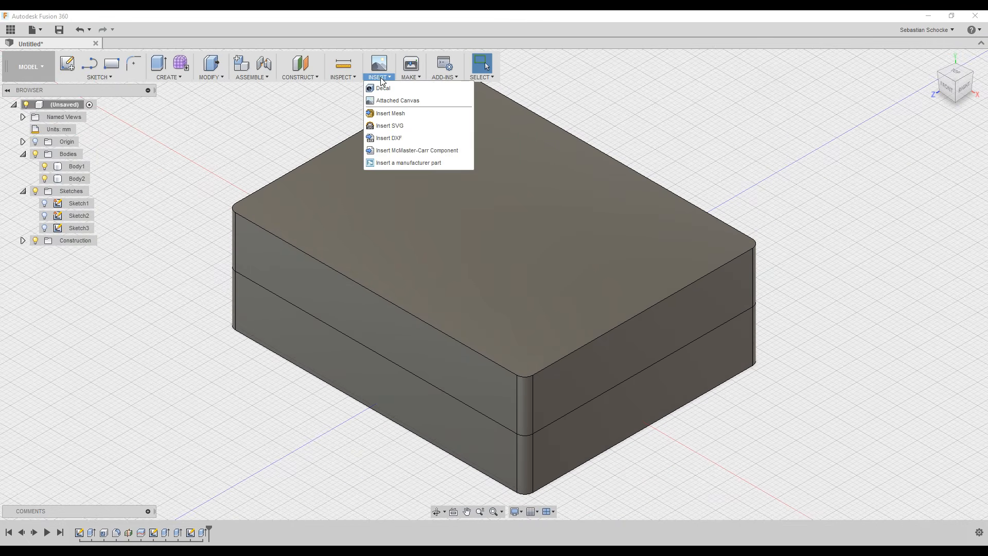
left_click(343, 77)
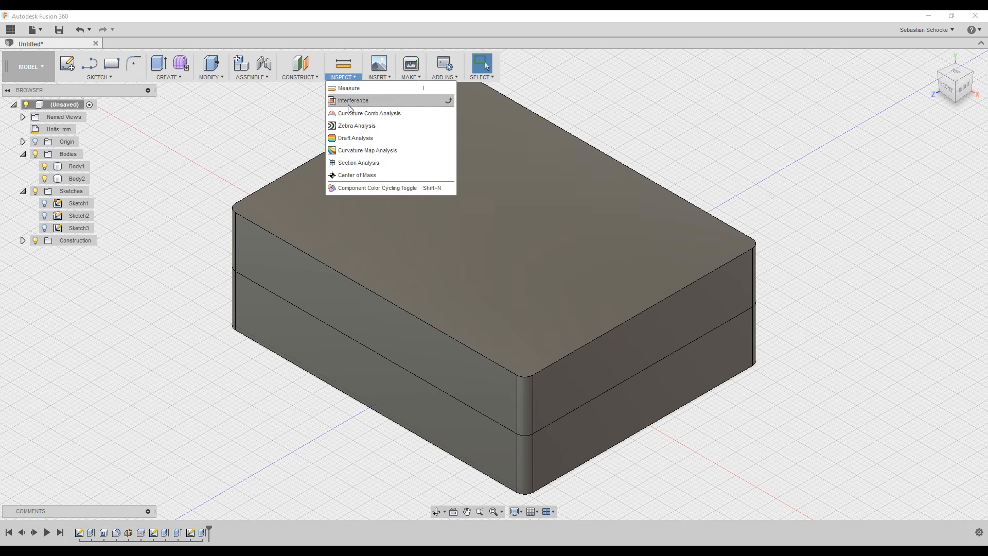
left_click(360, 164)
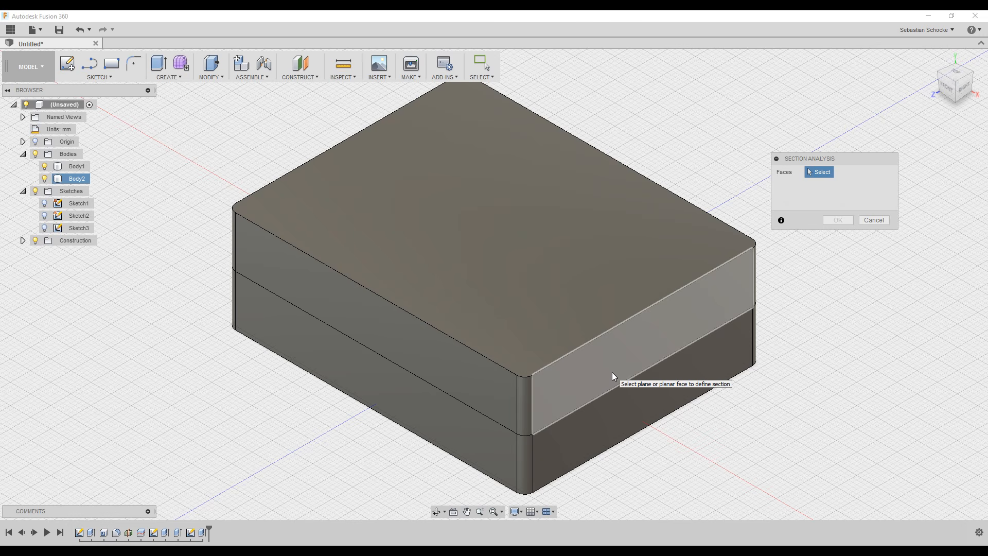
left_click(612, 375)
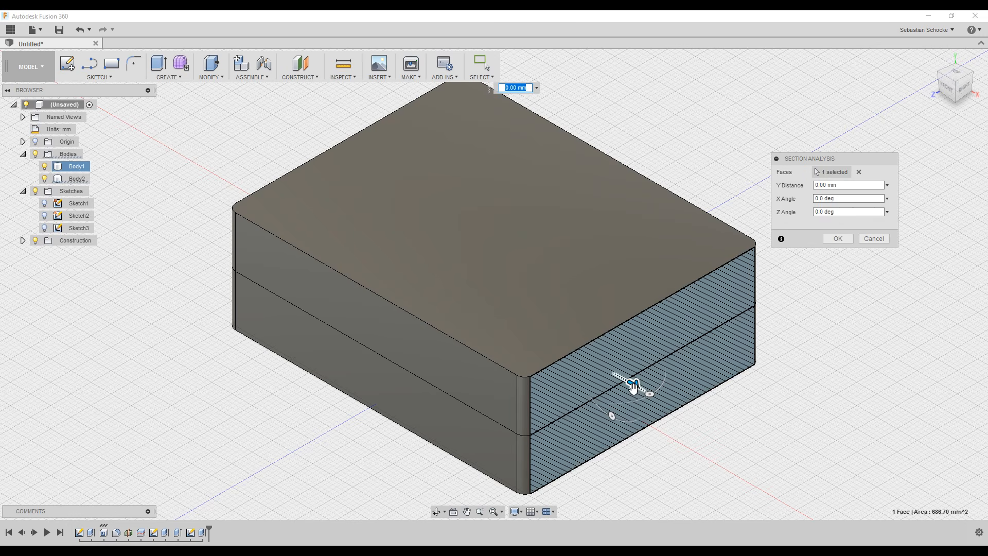
left_click_drag(631, 384, 561, 362)
left_click(874, 239)
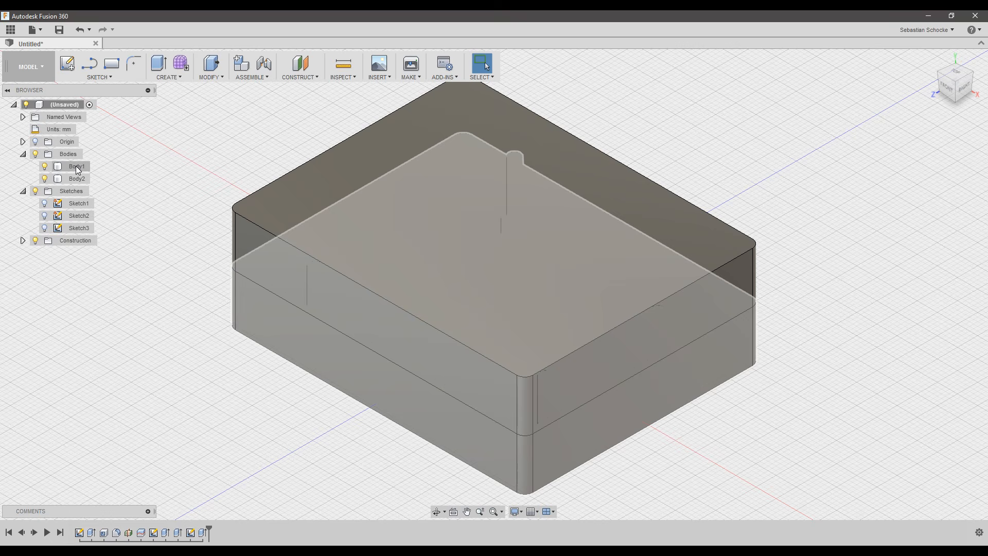
Convert Body1 into its own component and rename it Base.
left_click(23, 192)
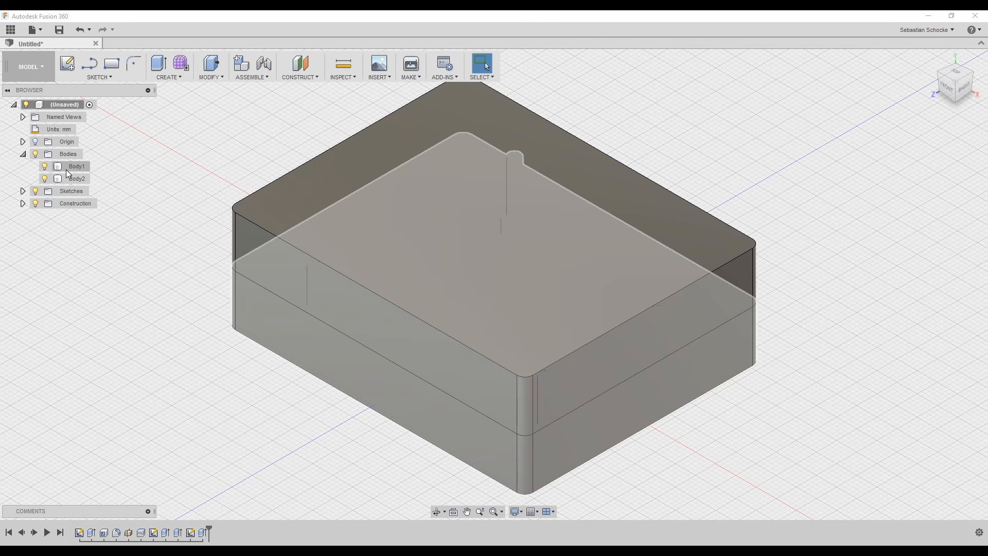
left_click(67, 170)
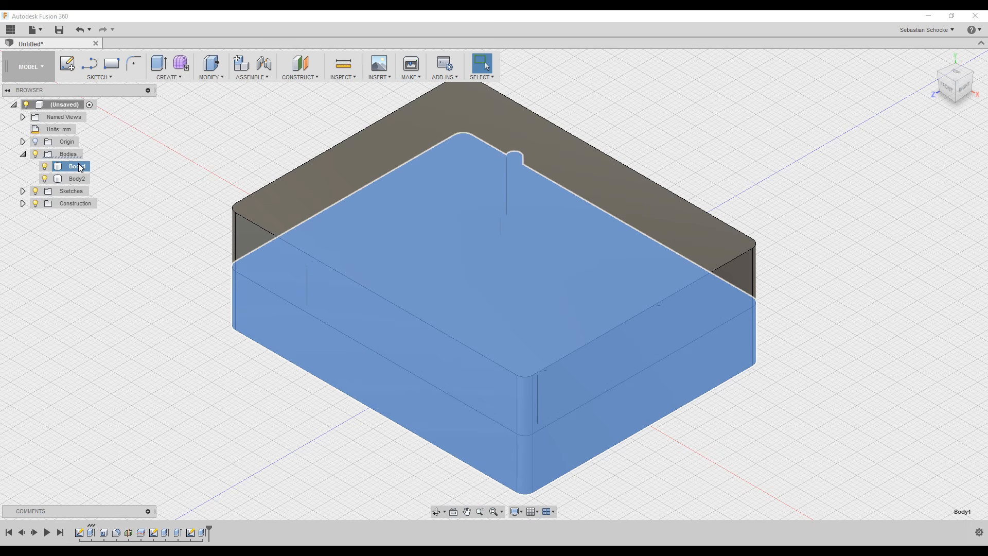
right_click(78, 169)
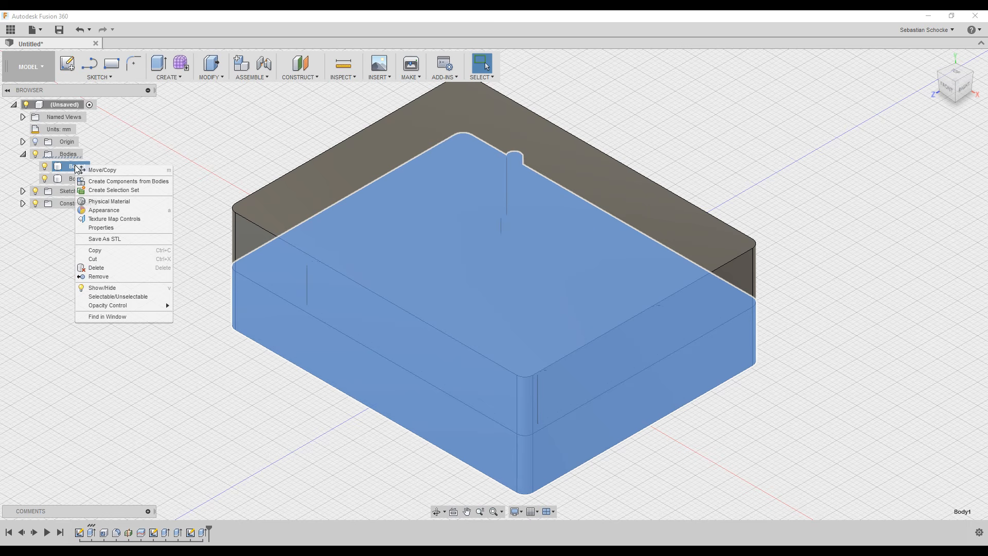
left_click(123, 184)
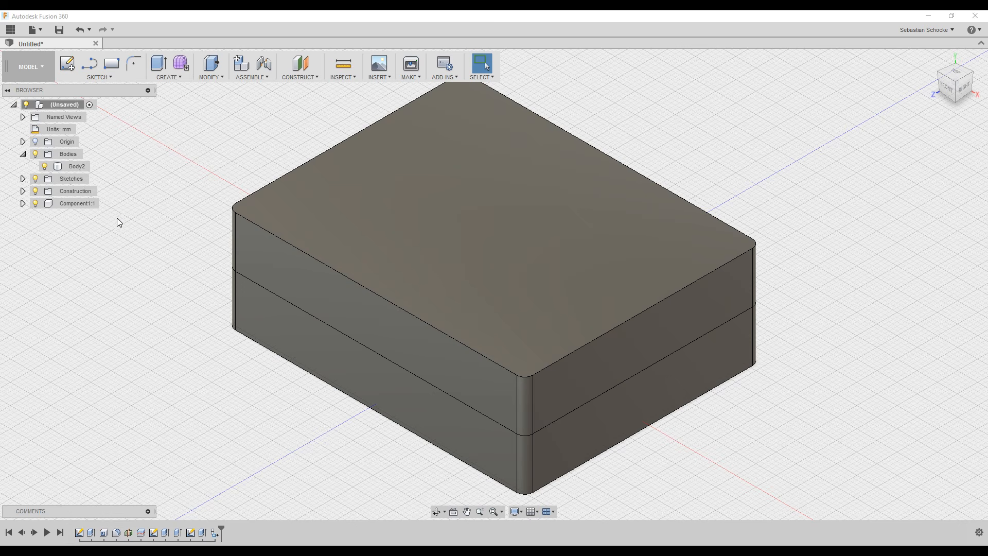
left_click(75, 204)
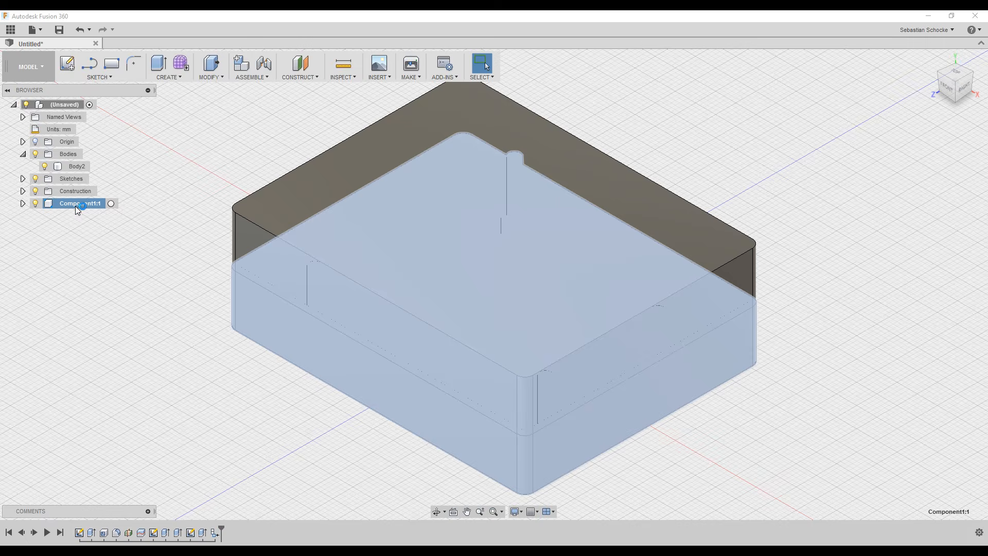
right_click(75, 206)
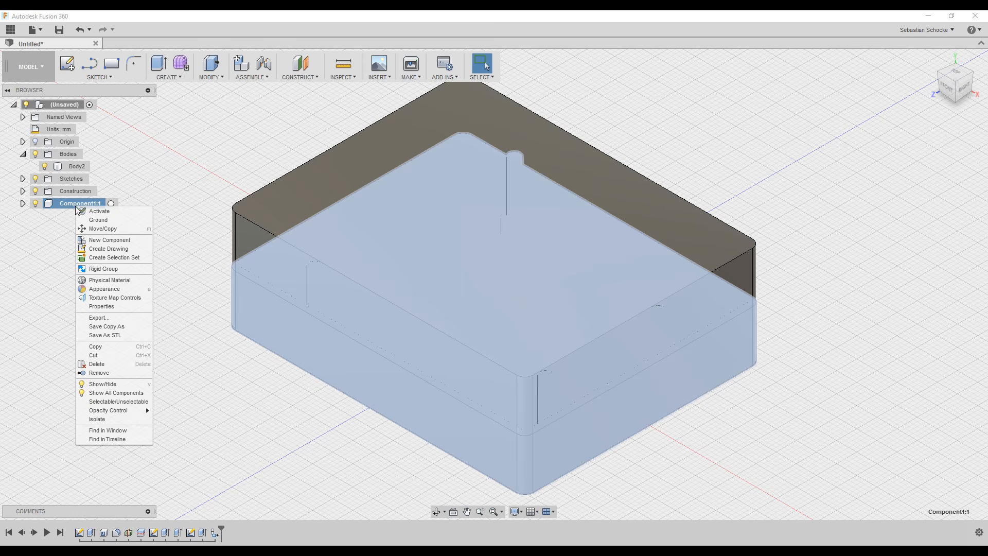
left_click(71, 207)
double_click(71, 204)
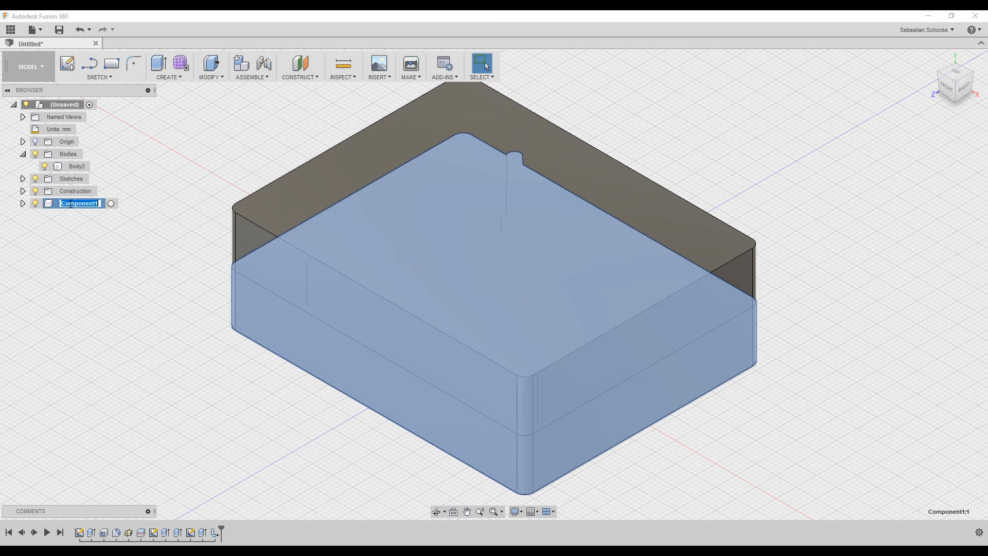
type("Base")
key("Return")
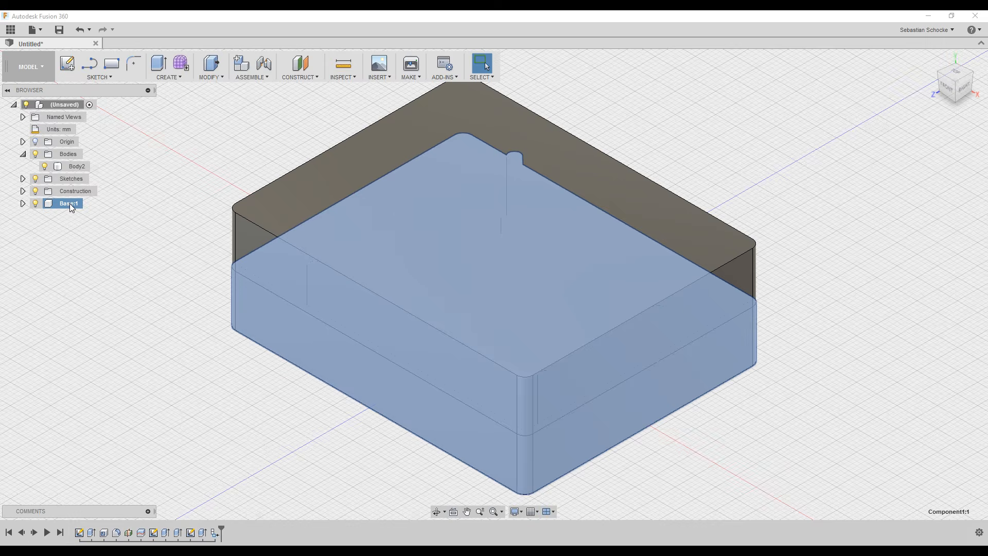
Convert Body2 into a component named Lid, then hide the Lid.
left_click(73, 167)
right_click(72, 168)
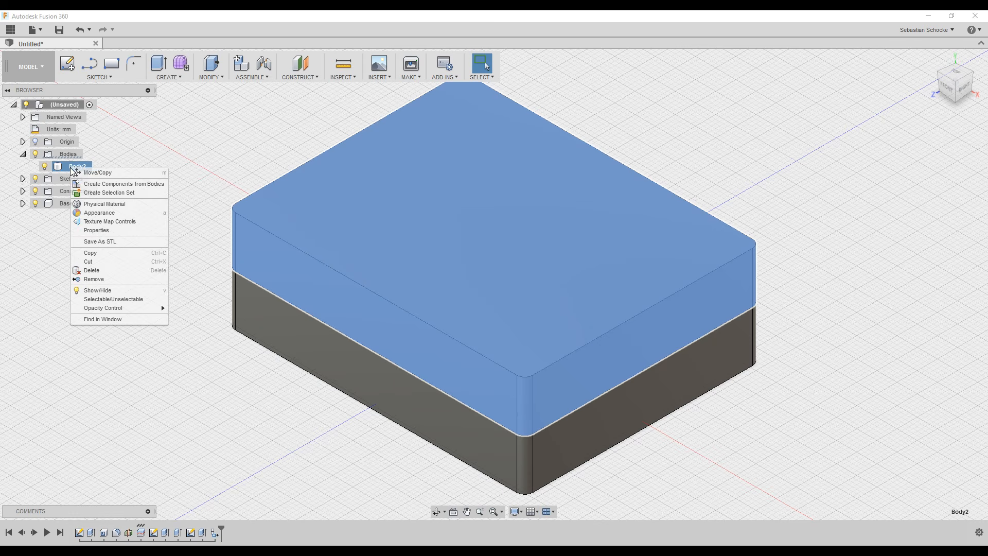
left_click(109, 183)
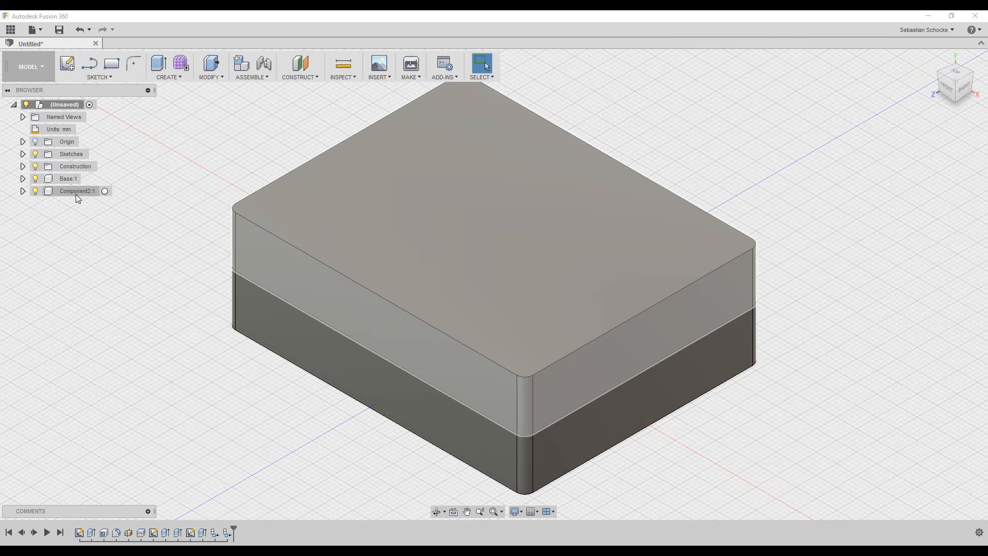
left_click(74, 193)
right_click(74, 193)
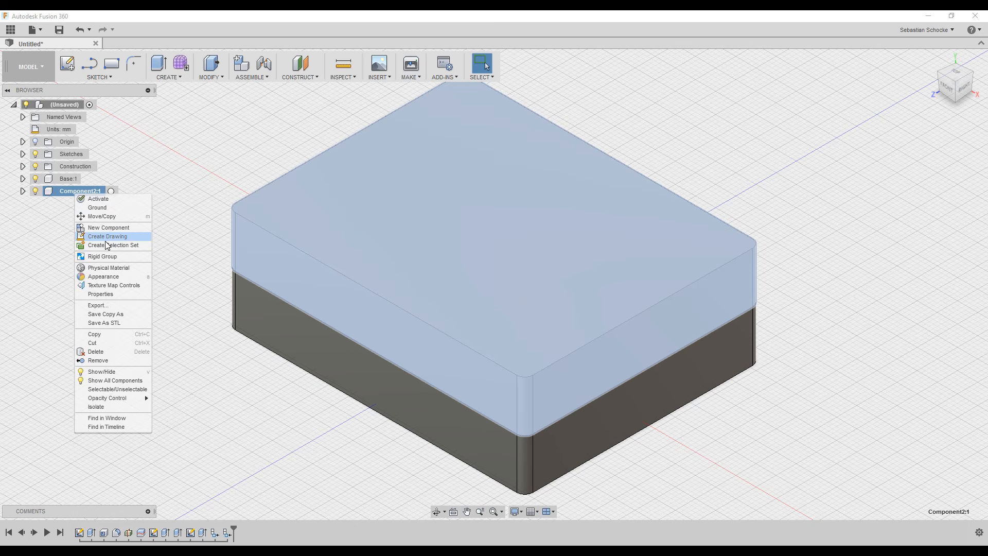
left_click(67, 196)
left_click(81, 193)
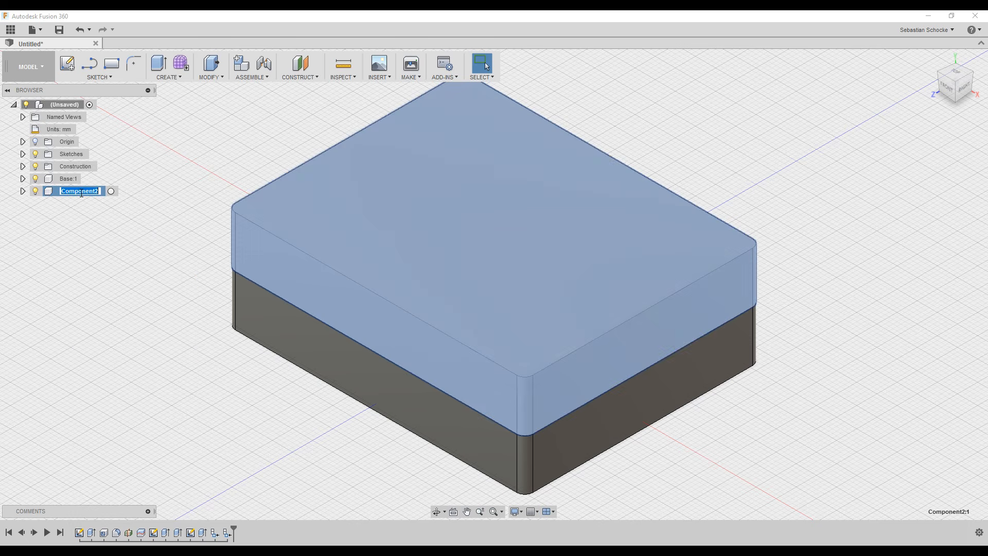
type("Lid")
key("Return")
left_click(90, 228)
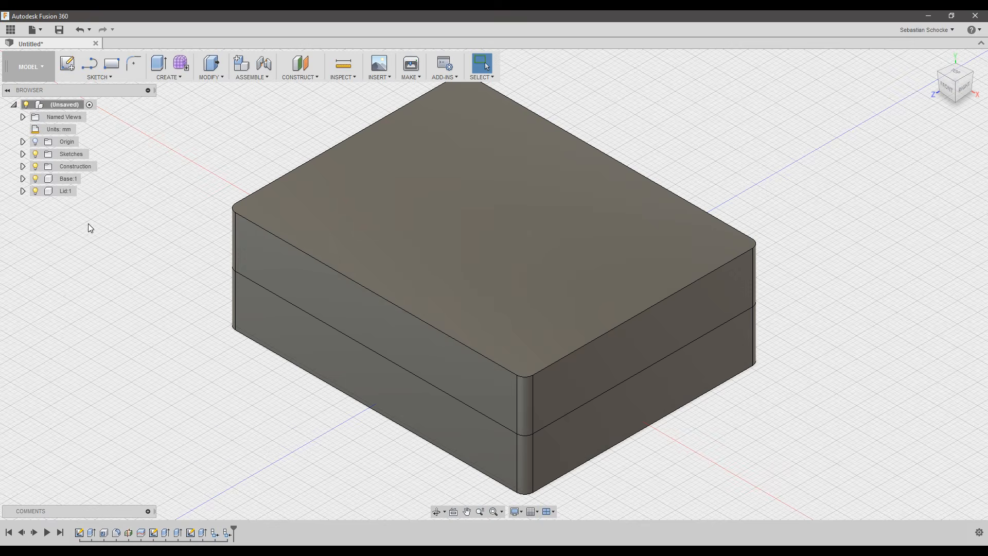
left_click(40, 192)
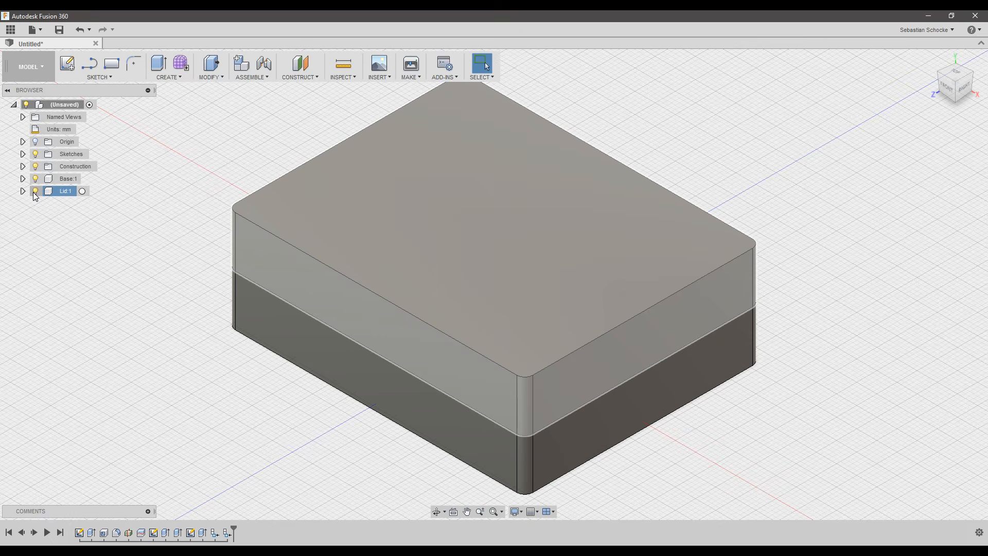
left_click(35, 192)
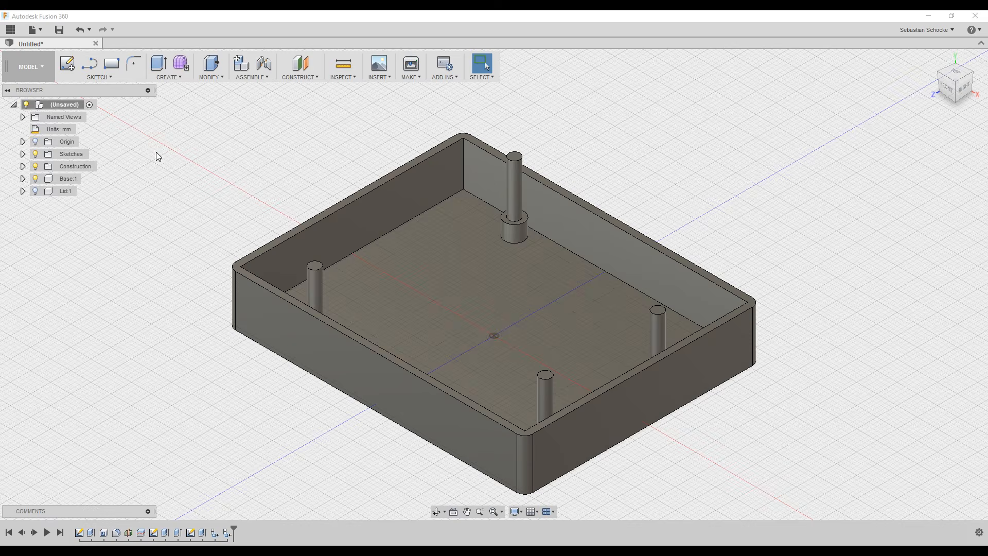
Save the design under the name 'Arduino UNO case'.
left_click(60, 30)
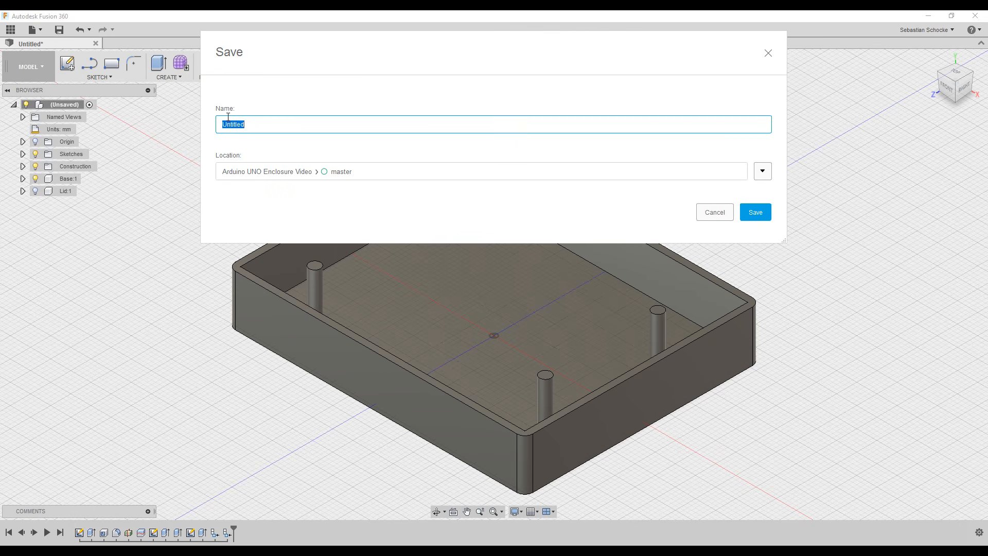
type("Arduino UNO case")
left_click(754, 215)
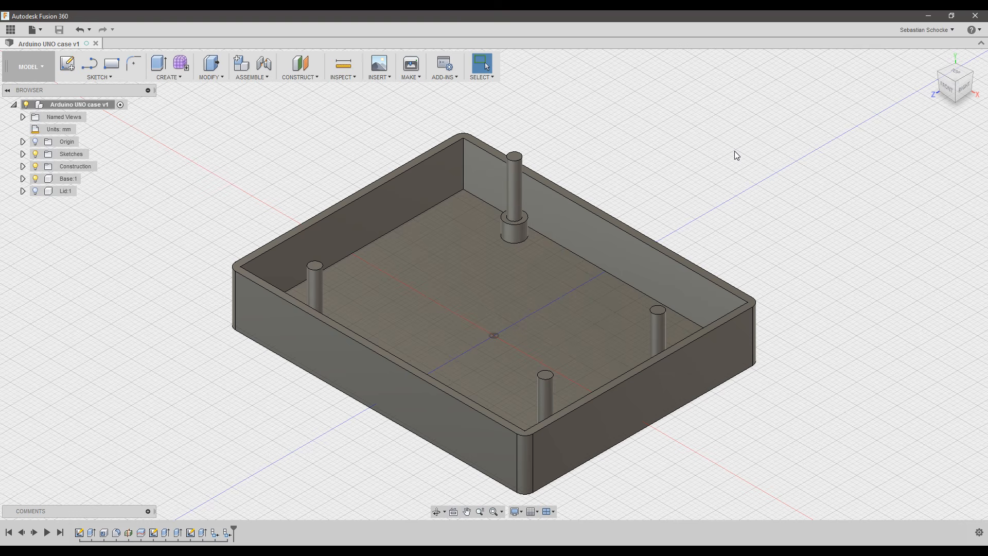
left_click(11, 30)
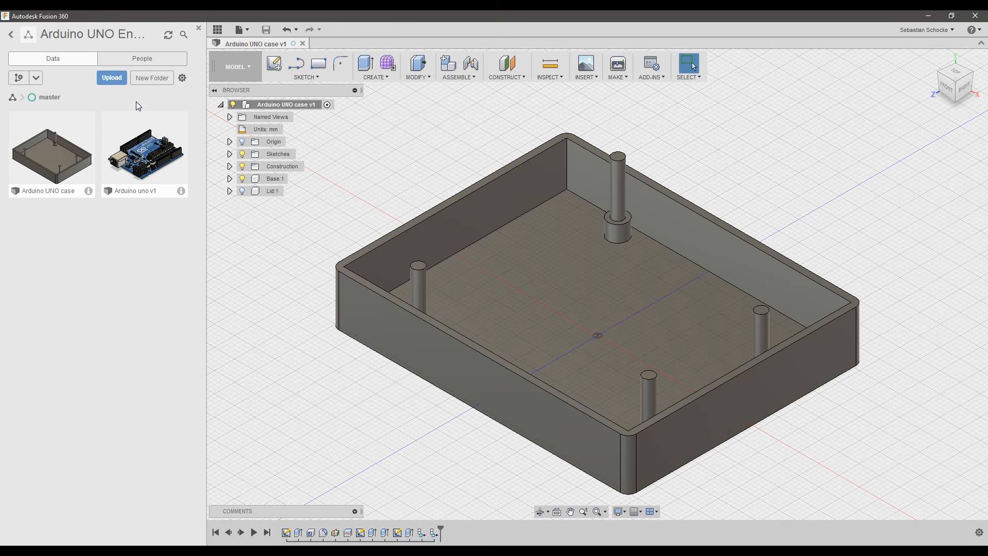
left_click(112, 79)
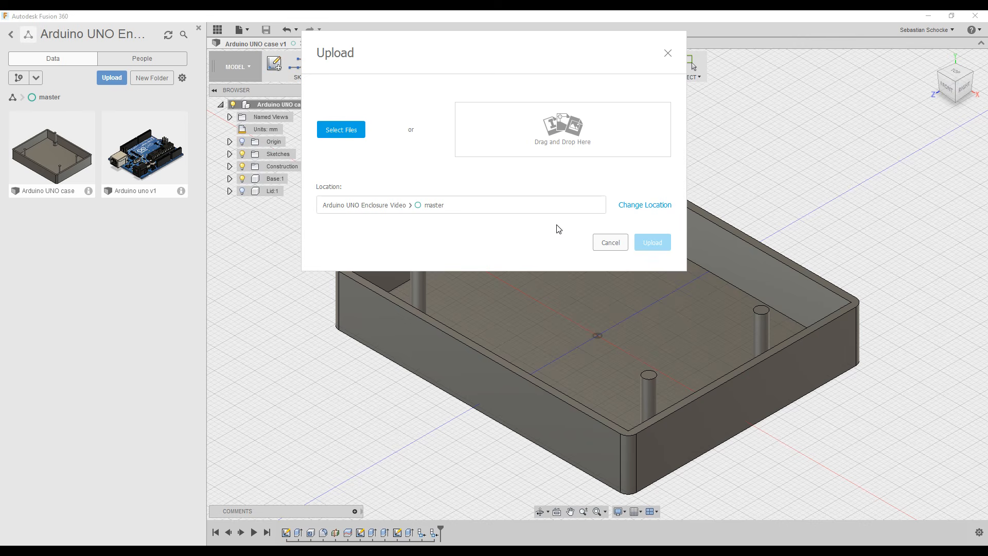
left_click(614, 243)
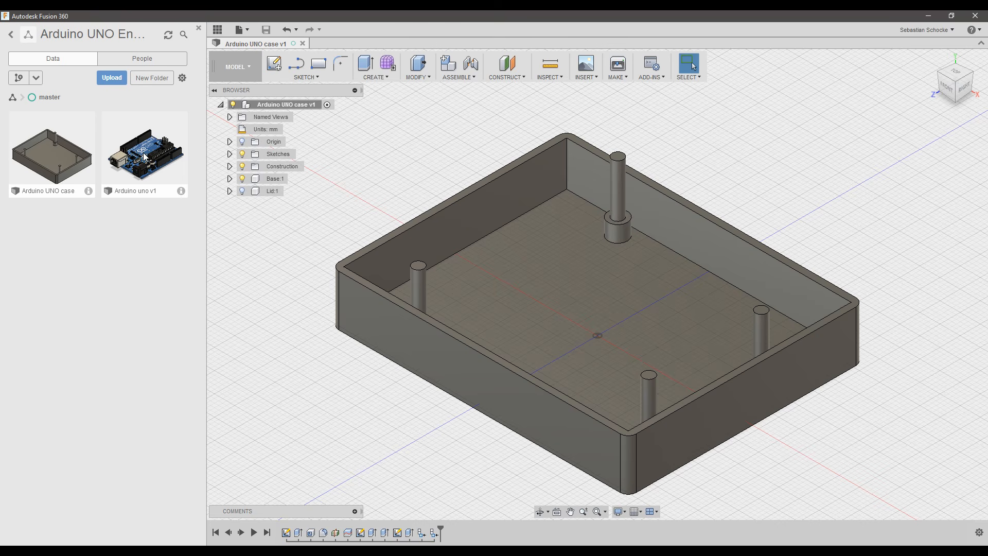
Insert the Arduino uno v1 board from the Data panel and move it −61 mm along Z.
left_click_drag(146, 157, 804, 189)
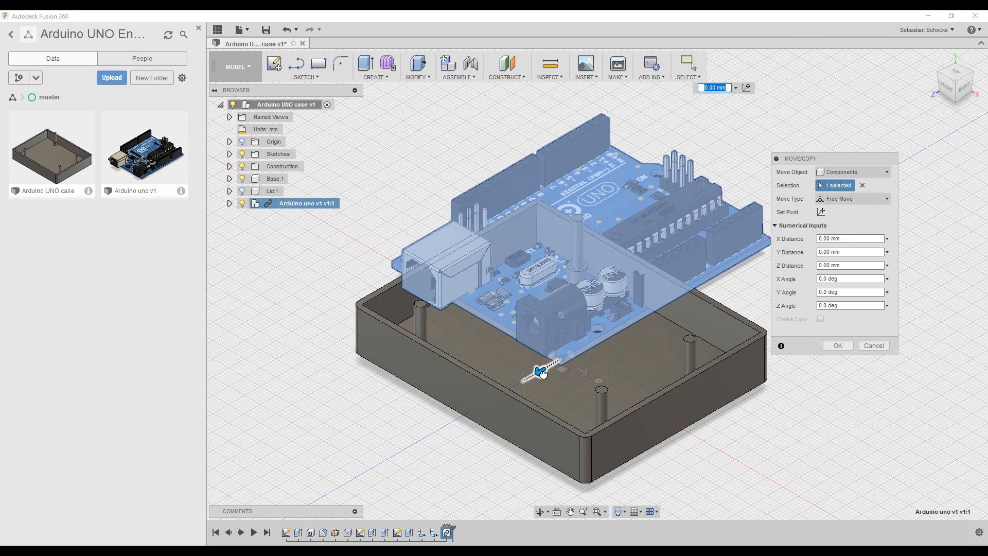
left_click_drag(538, 372, 724, 250)
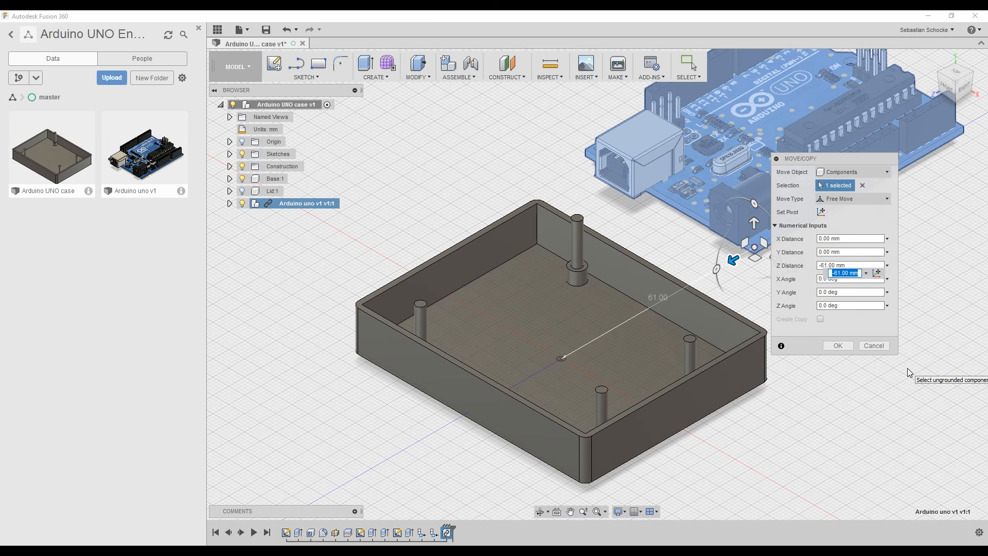
left_click(838, 346)
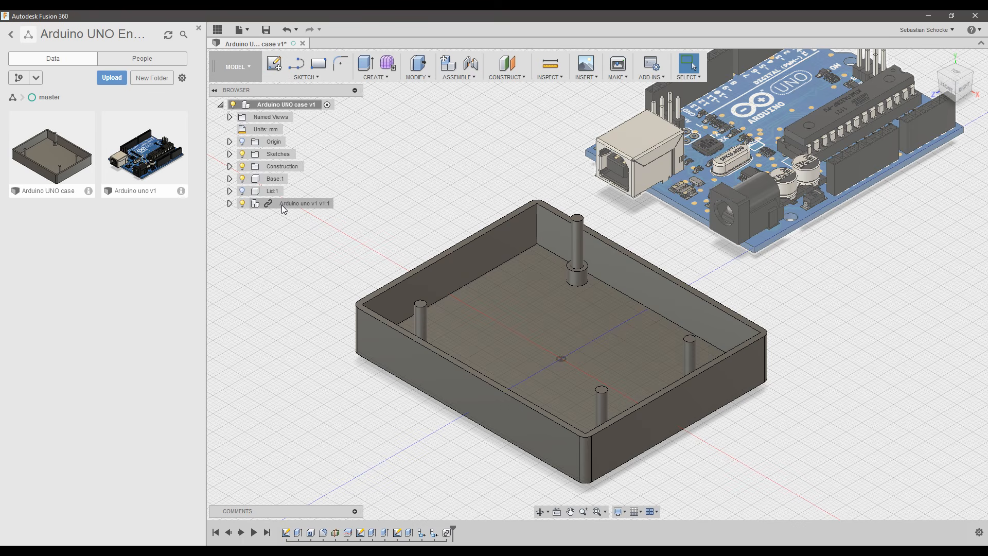
Hide the Data panel to enlarge the modelling workspace.
left_click(217, 30)
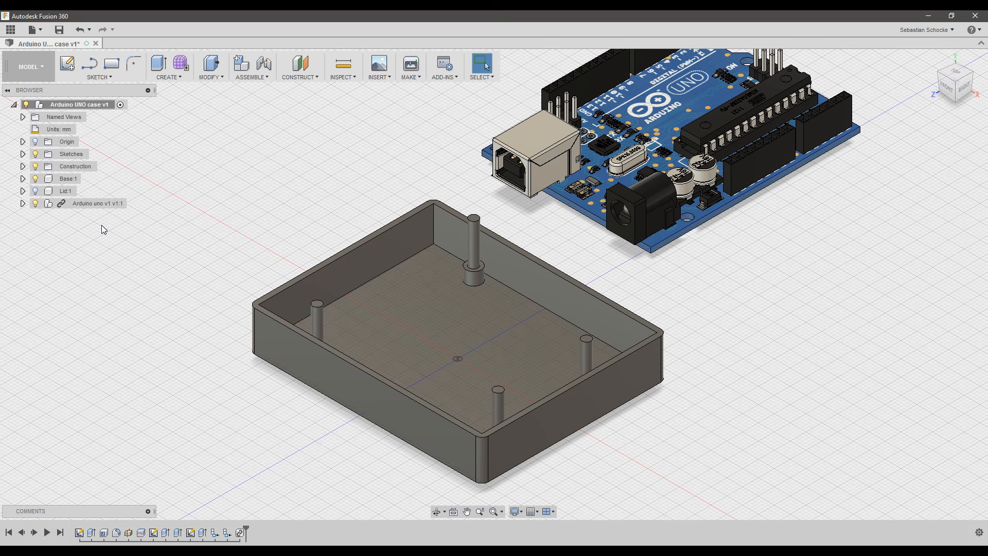
Ground the Base:1 component so it stays fixed, then deselect it.
left_click(66, 182)
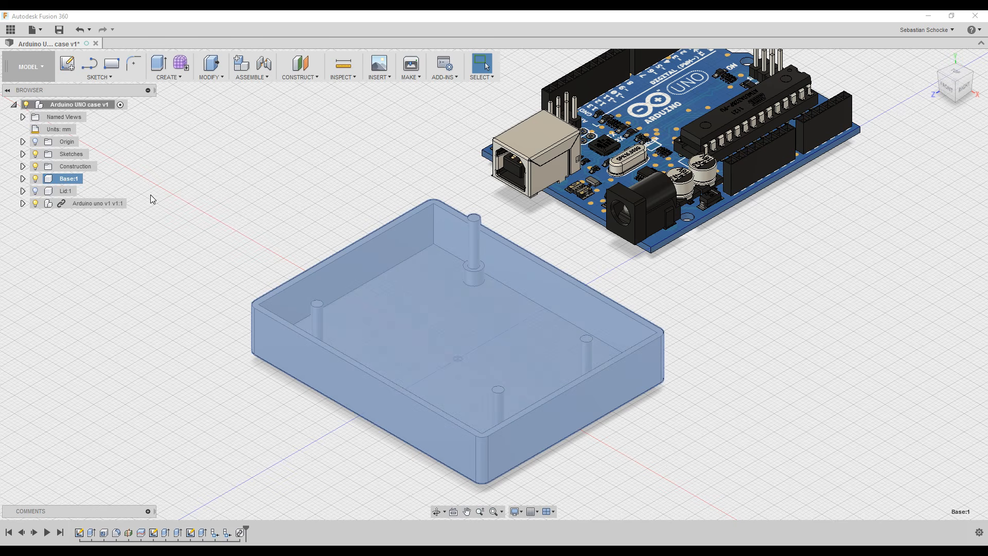
right_click(70, 182)
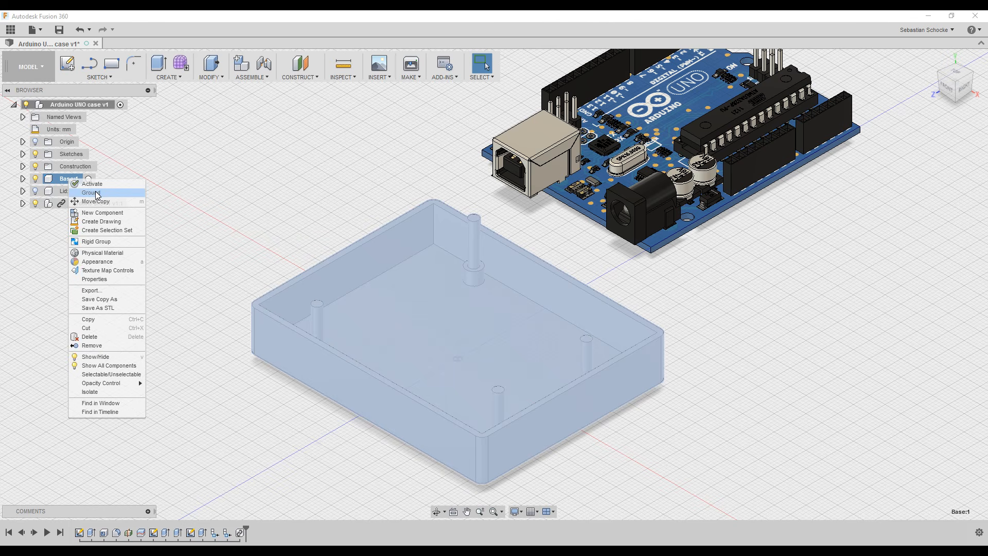
left_click(95, 193)
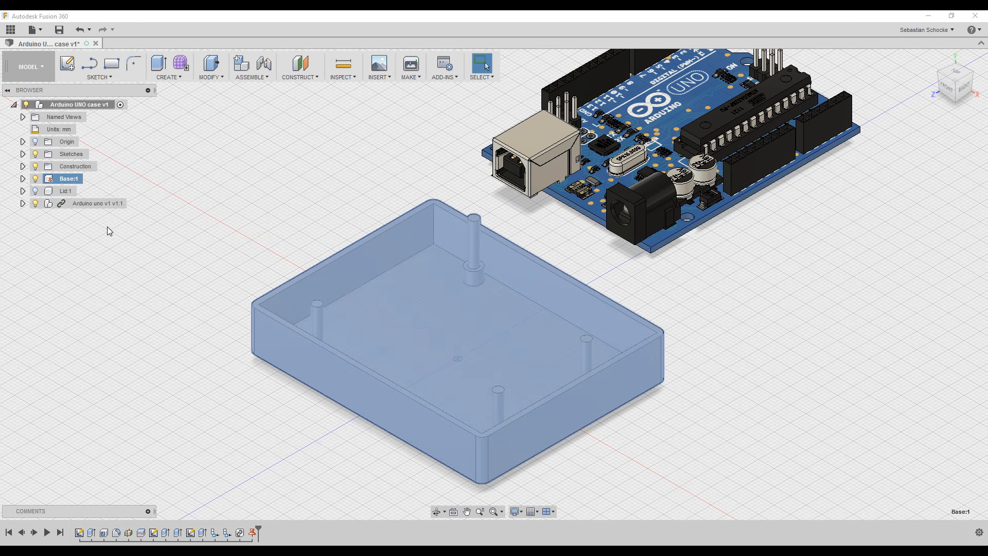
left_click(55, 182)
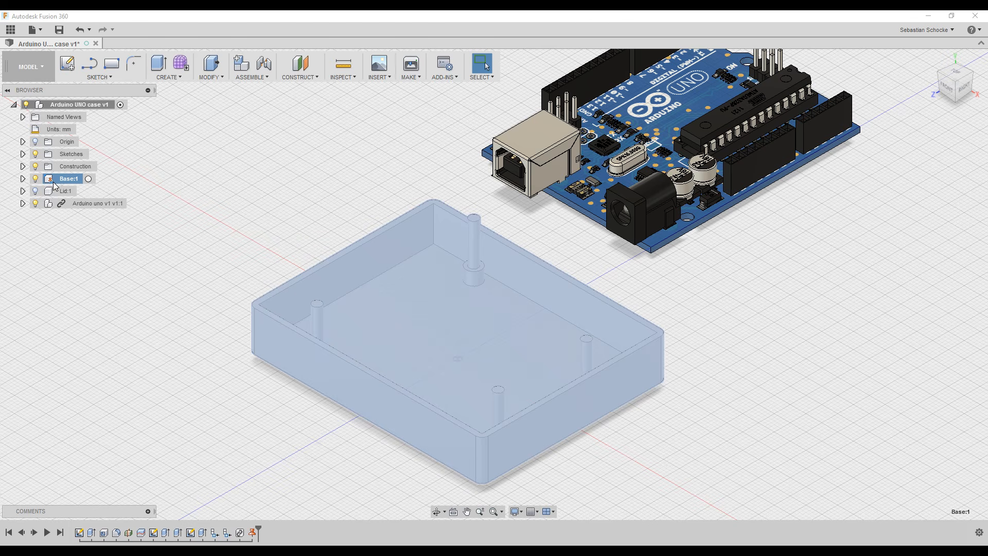
left_click(220, 408)
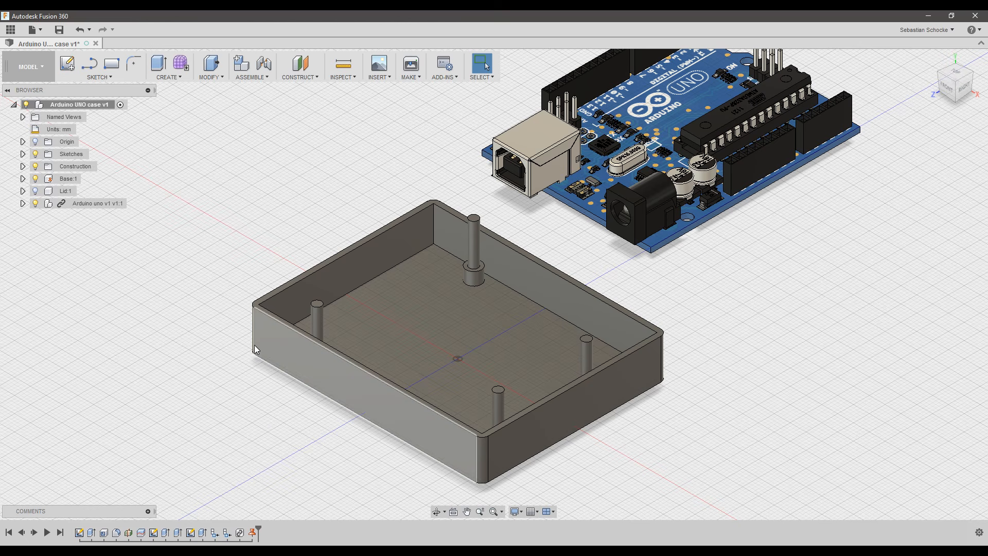
Make the Arduino uno v1 v1:1 component's 88 parts one rigid group.
left_click(99, 205)
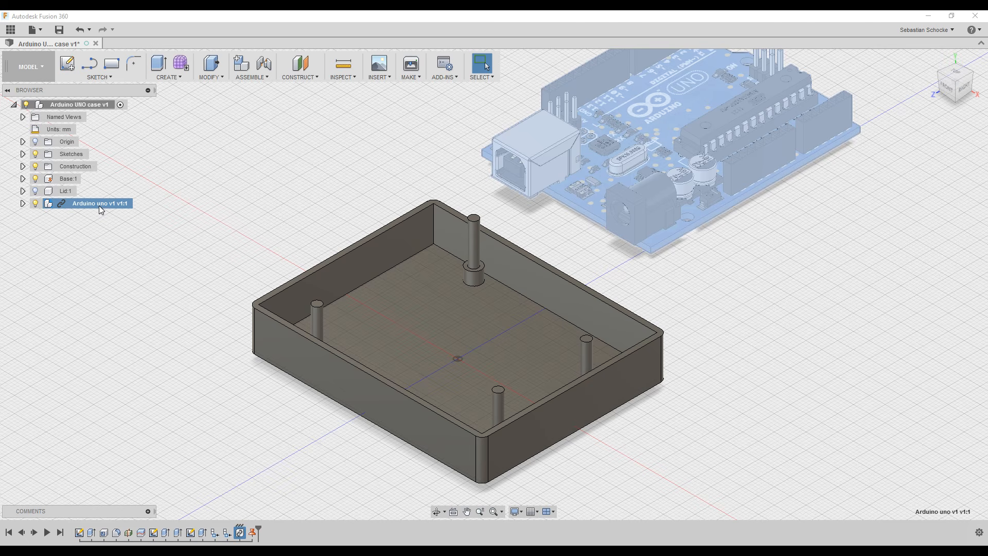
right_click(99, 206)
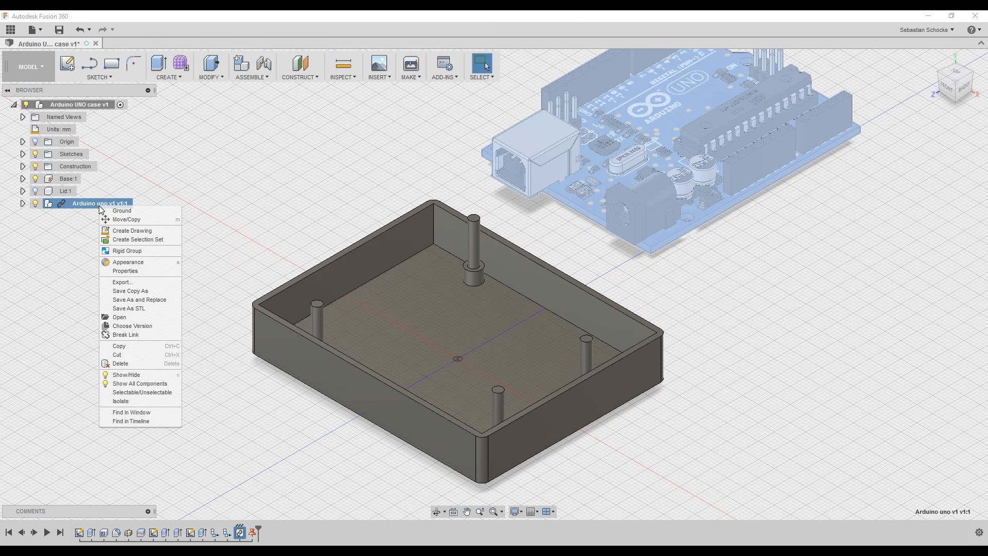
left_click(143, 254)
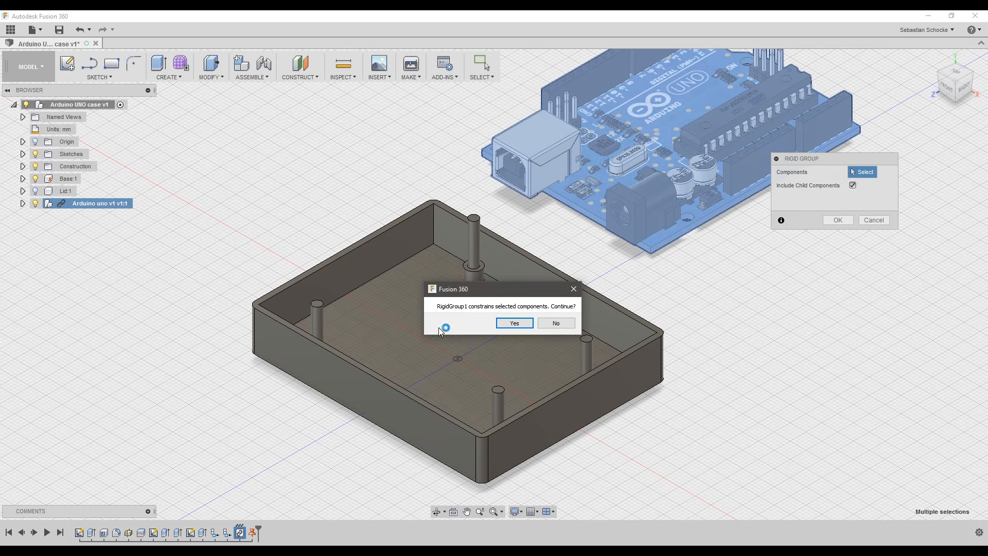
left_click(514, 323)
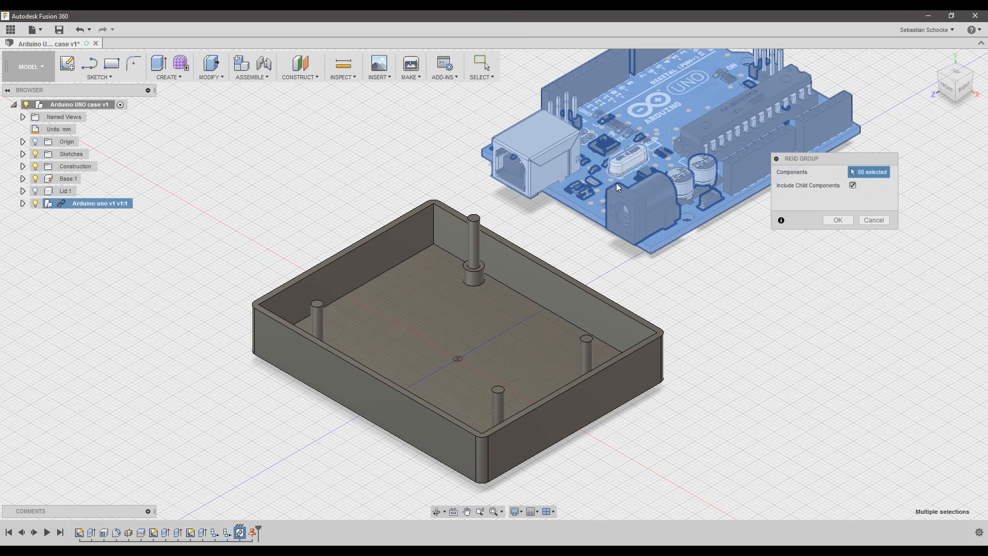
left_click(840, 221)
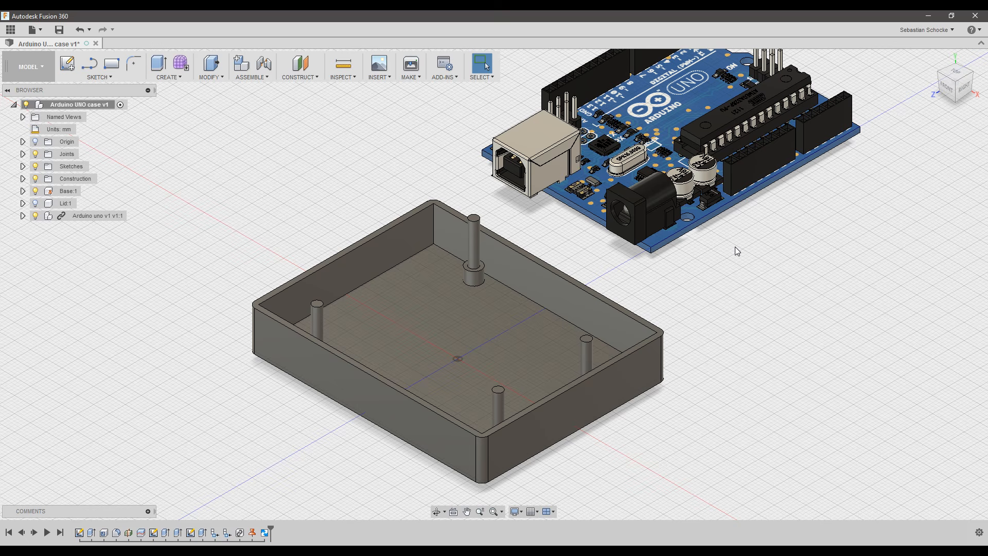
Begin a Joint with Component1 at the mounting hole centre near the power jack.
left_click(264, 78)
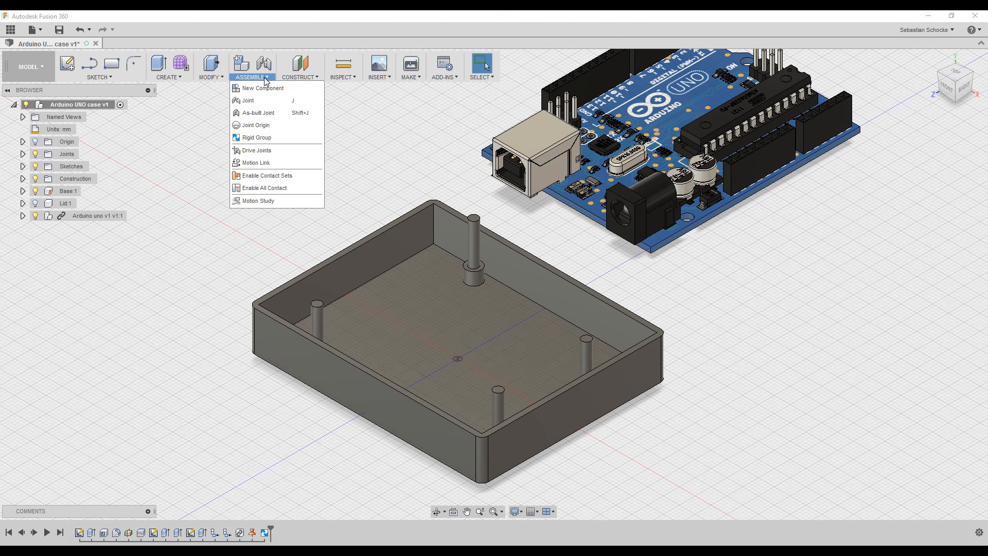
left_click(274, 102)
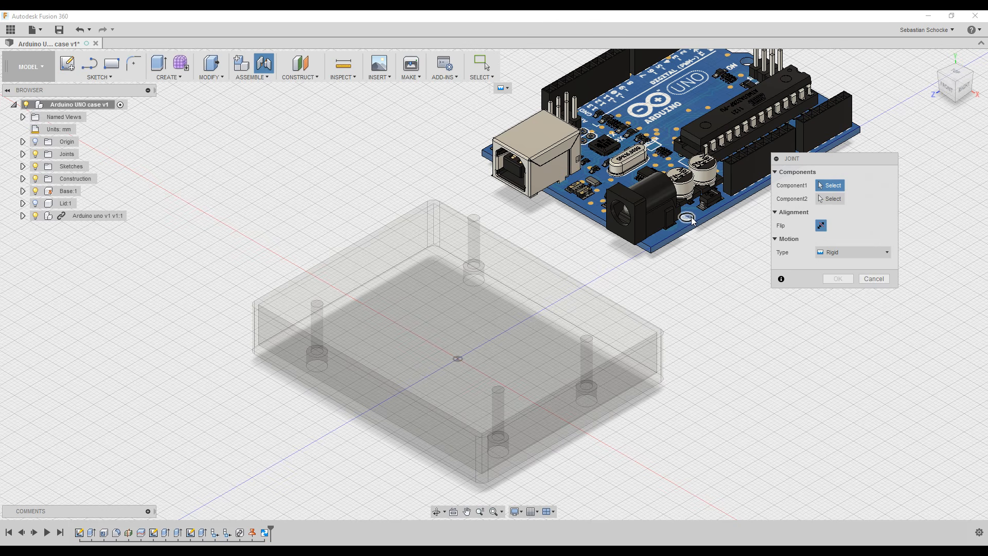
scroll(684, 212, "up", 10)
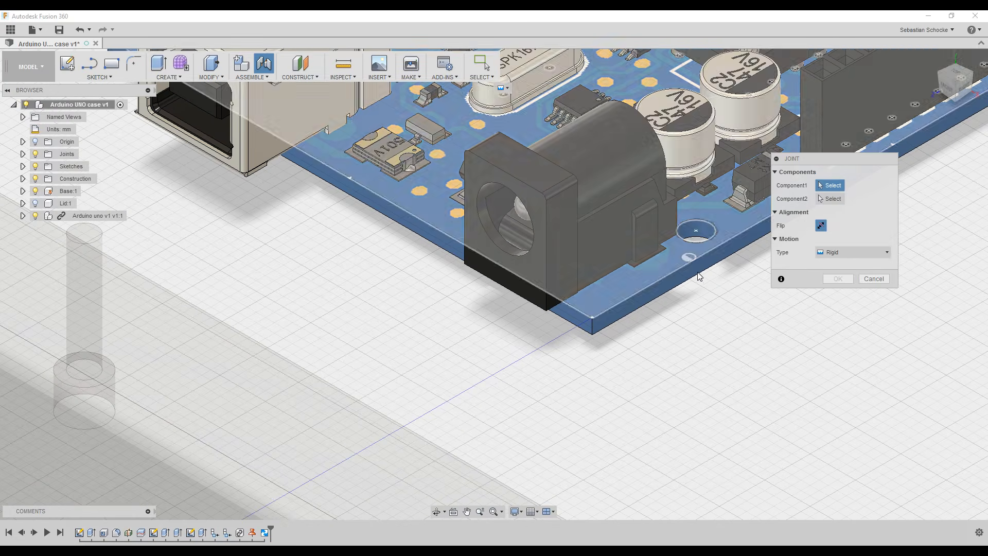
scroll(703, 273, "down", 8)
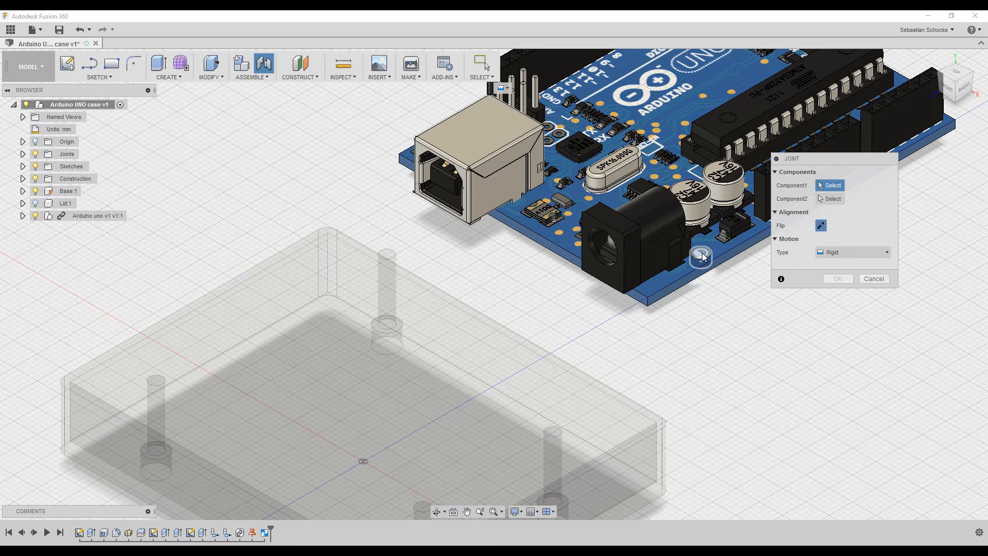
scroll(703, 256, "up", 5)
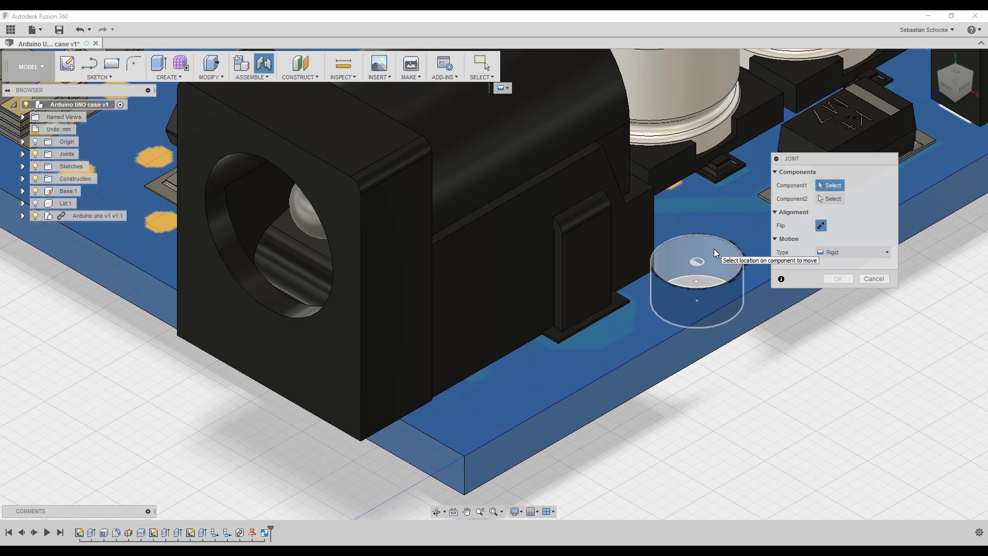
left_click(698, 302)
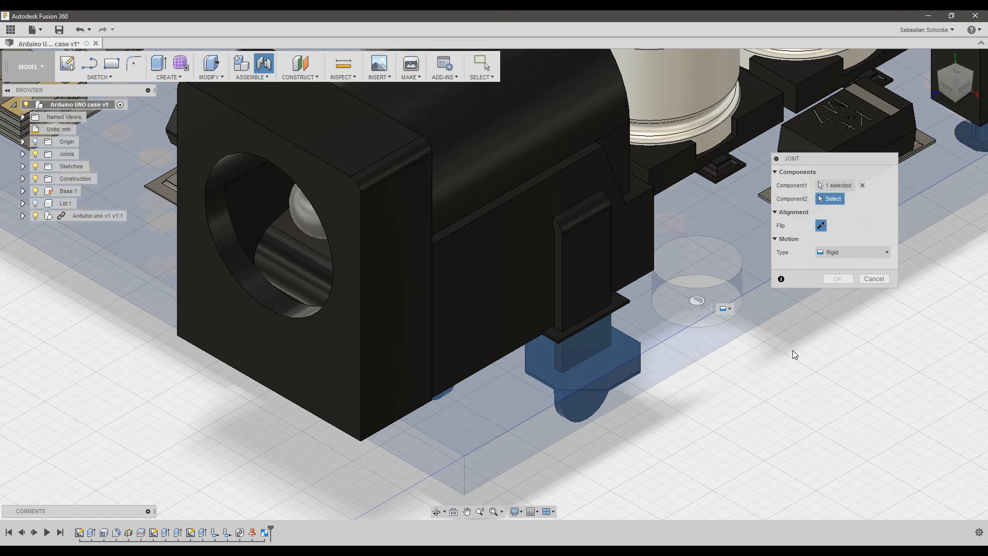
scroll(763, 370, "down", 10)
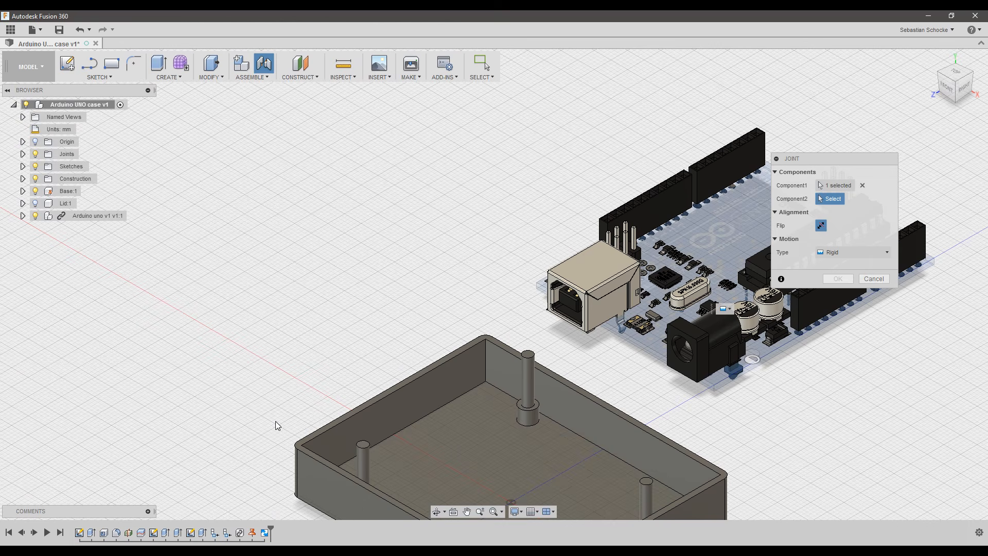
middle_click_drag(296, 433, 311, 236)
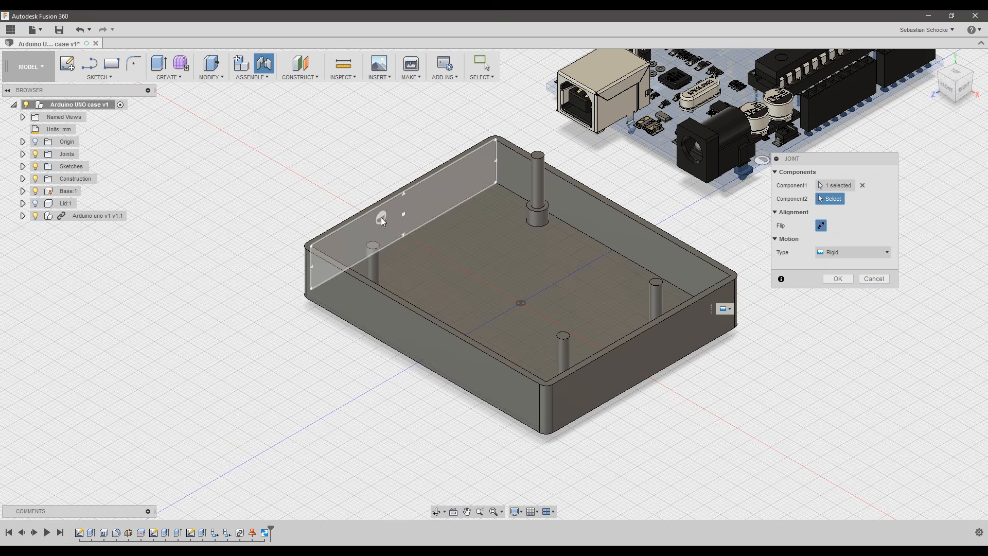
middle_click_drag(402, 214, 329, 235, "shift")
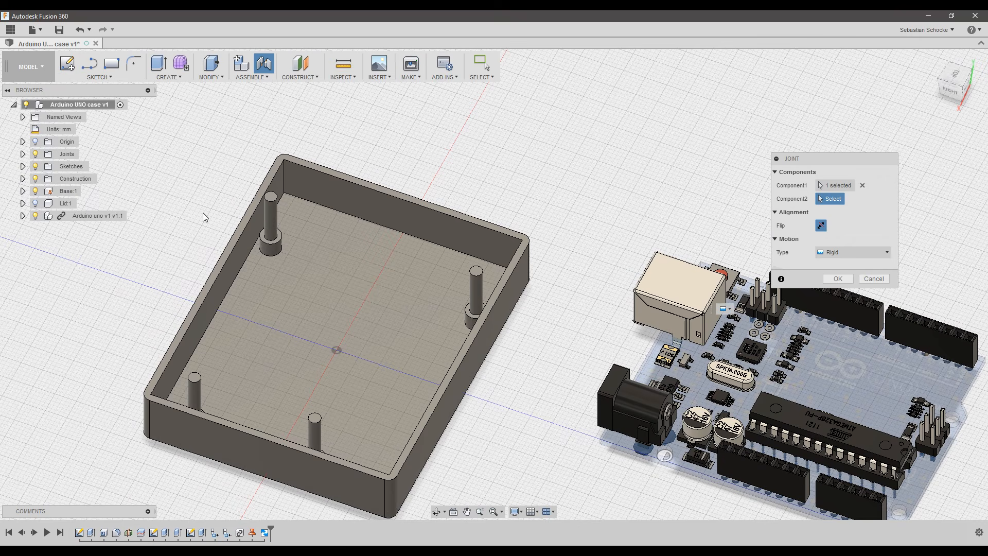
scroll(203, 212, "up", 5)
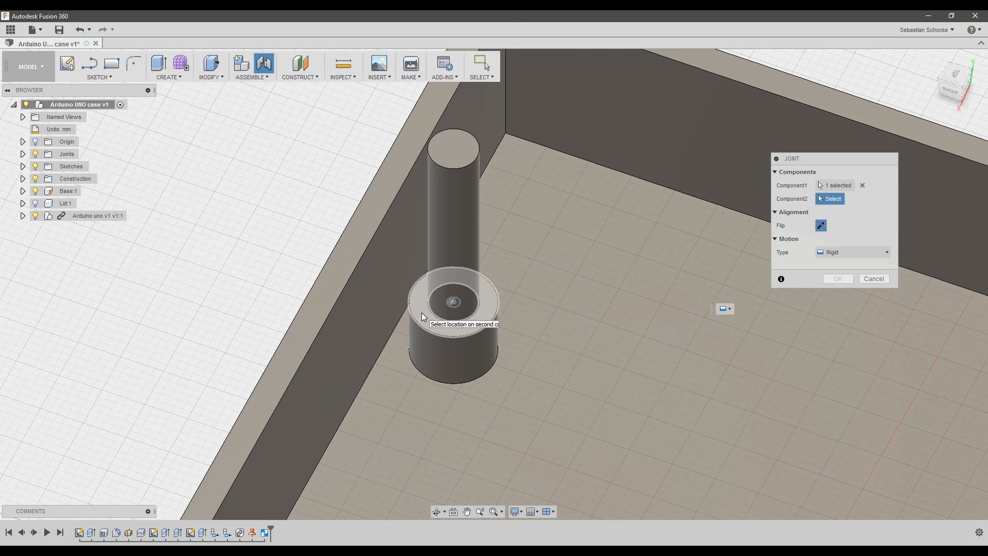
Pick the corner standoff post's hole centre as Component2, then zoom out to check placement.
left_click(455, 302)
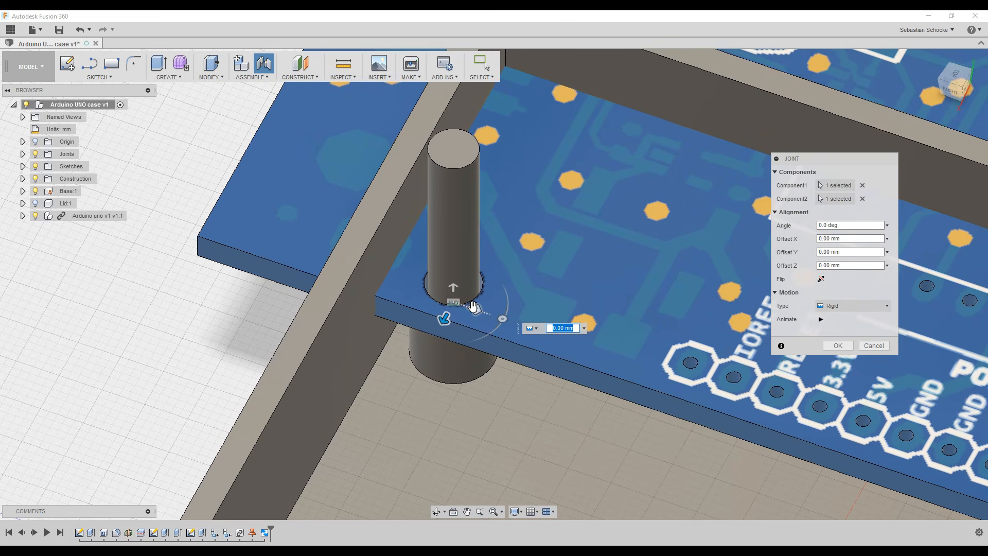
scroll(478, 304, "down", 10)
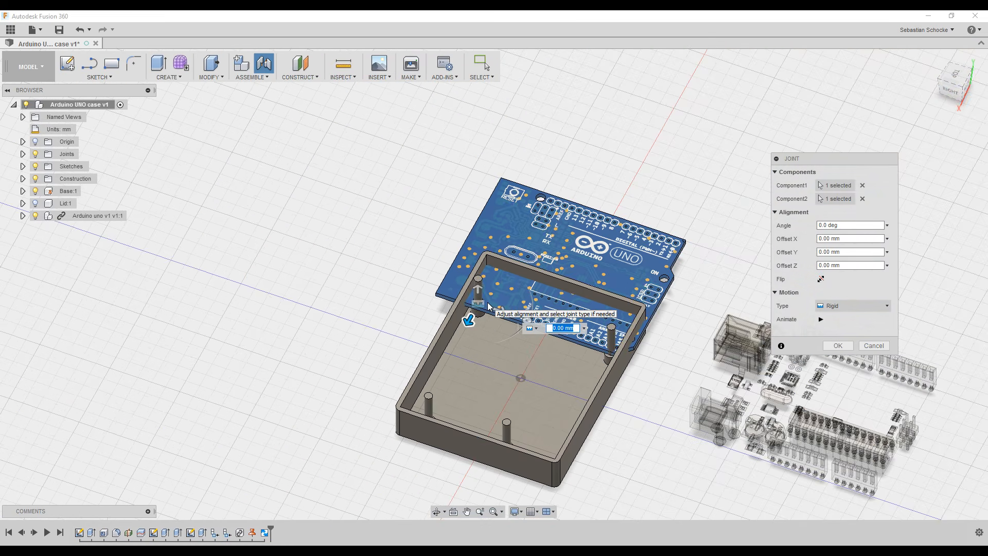
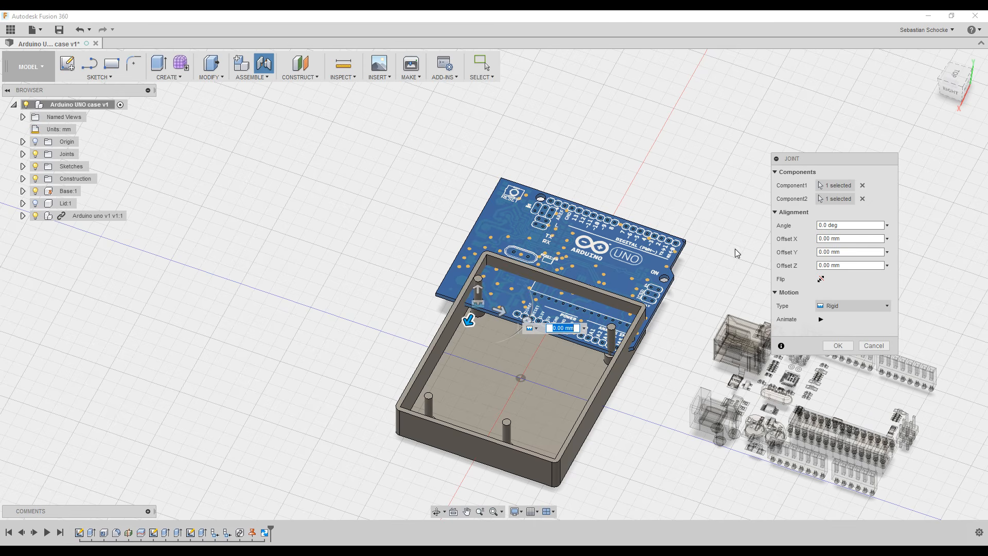
Join the Arduino board to the case base with a Rigid joint at -90 deg.
left_click(843, 307)
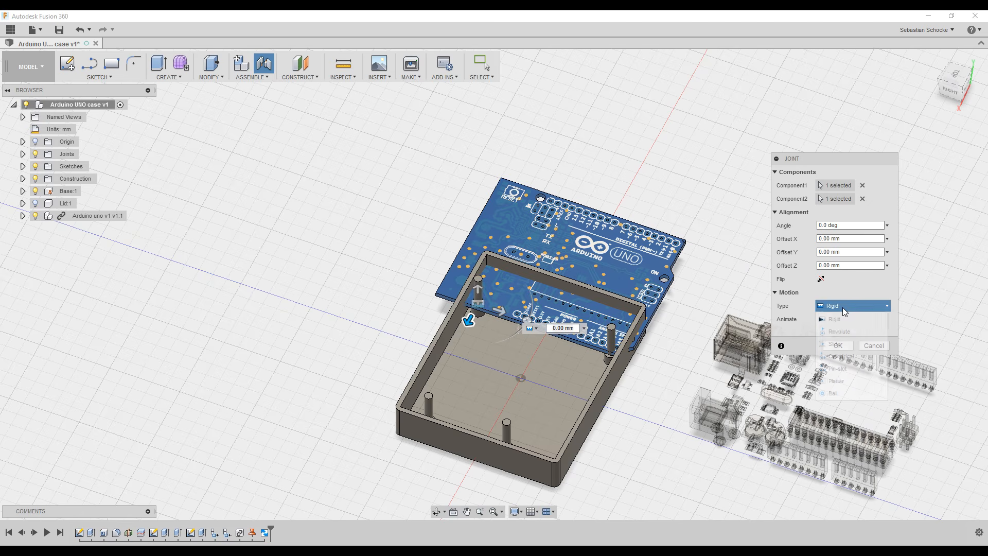
left_click(844, 307)
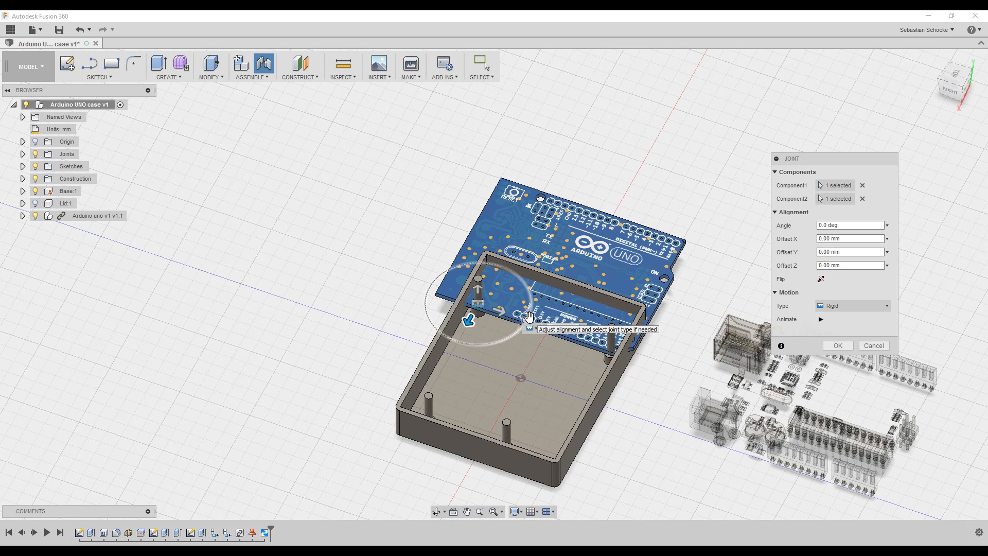
scroll(530, 315, "down", 3)
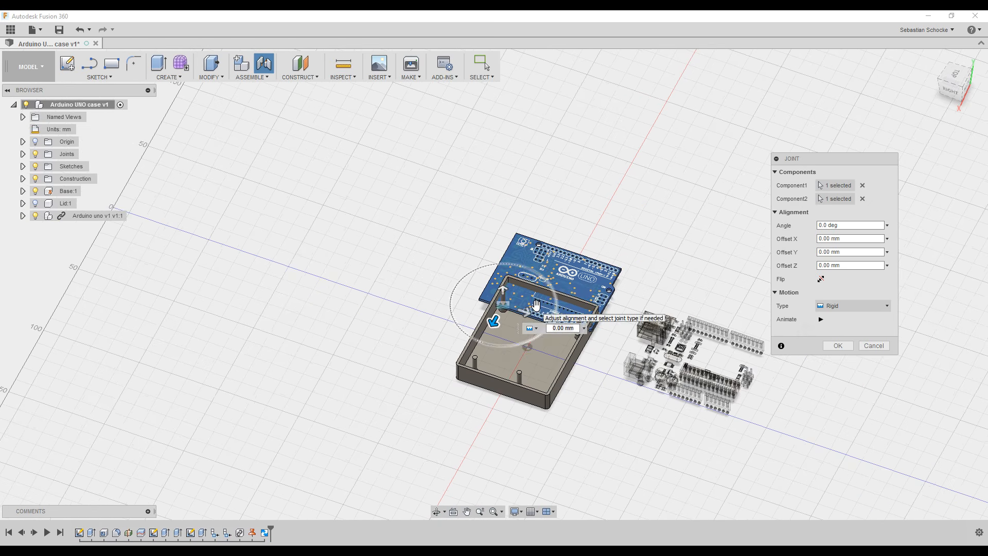
scroll(536, 305, "up", 6)
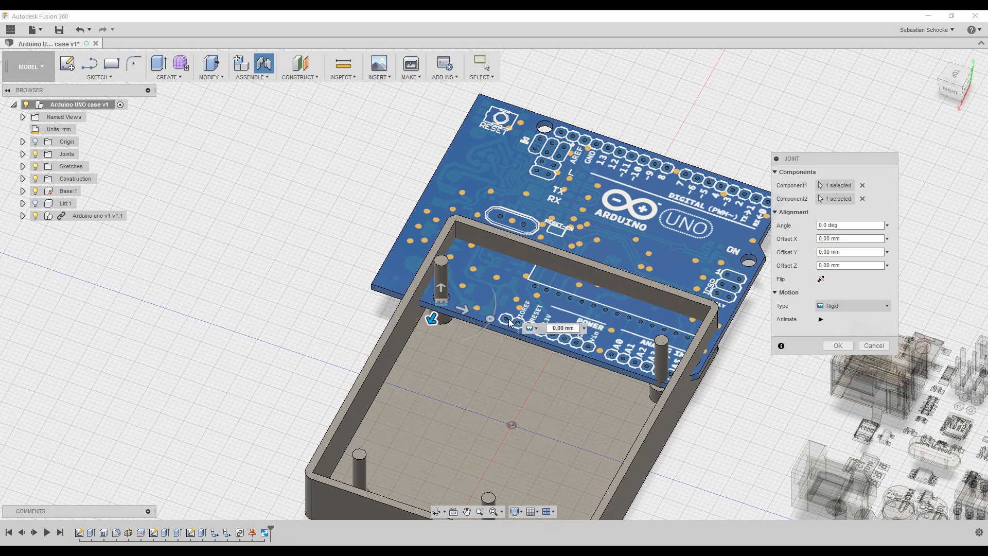
left_click_drag(490, 319, 363, 432)
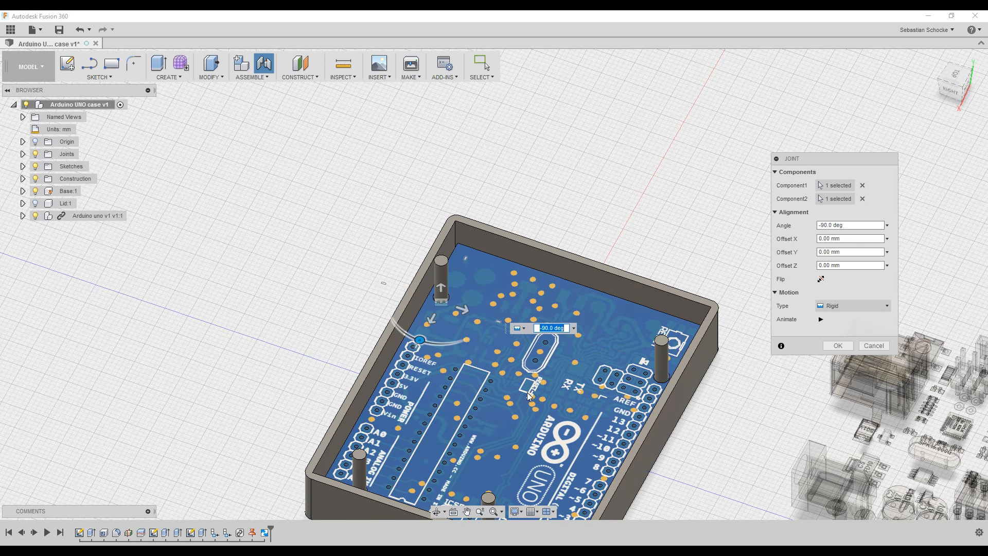
middle_click_drag(336, 335, 412, 309, "shift")
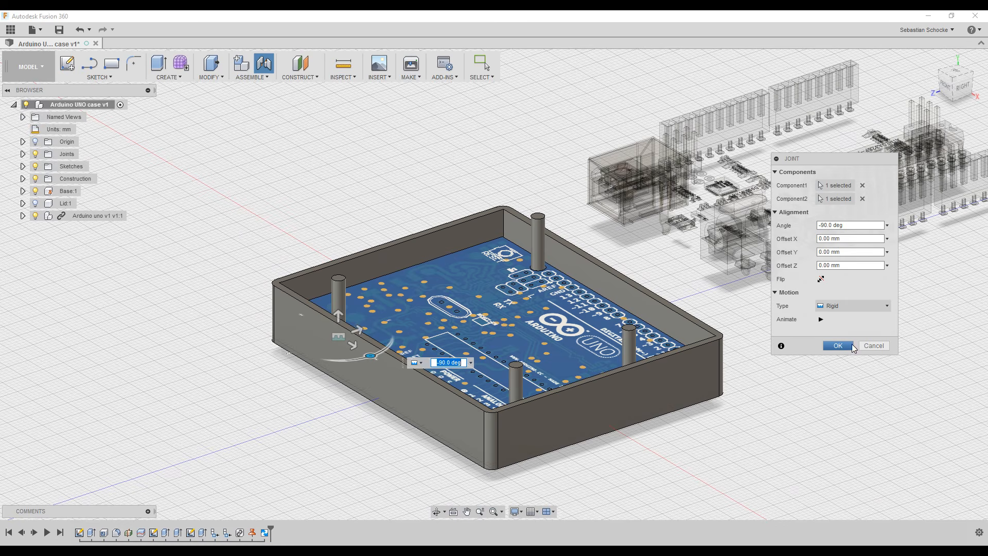
left_click(838, 346)
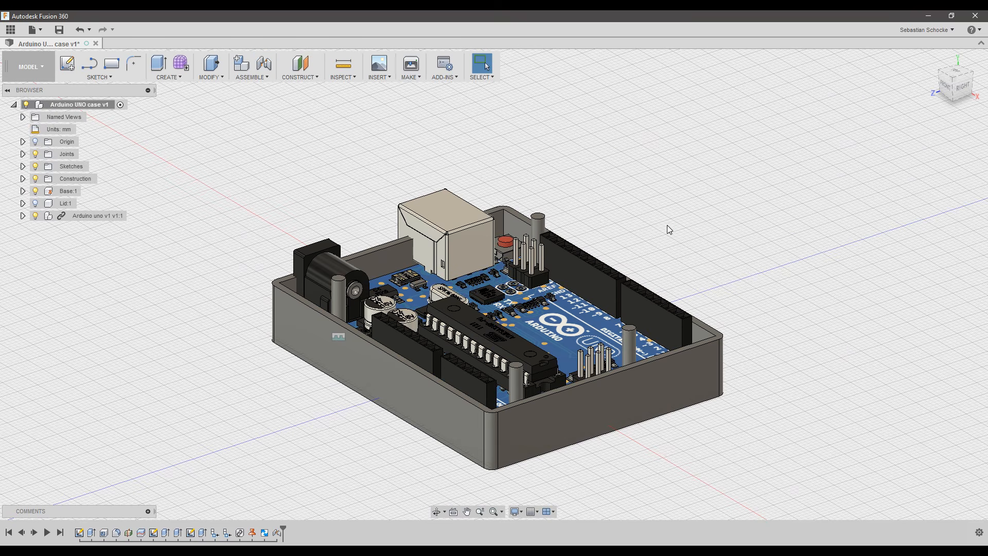
middle_click_drag(667, 226, 349, 233, "shift")
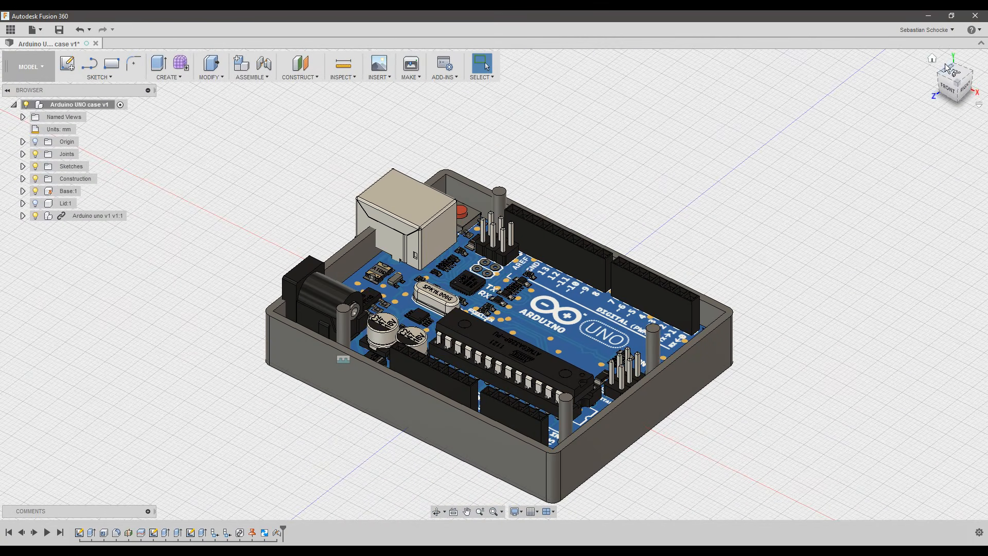
left_click(932, 59)
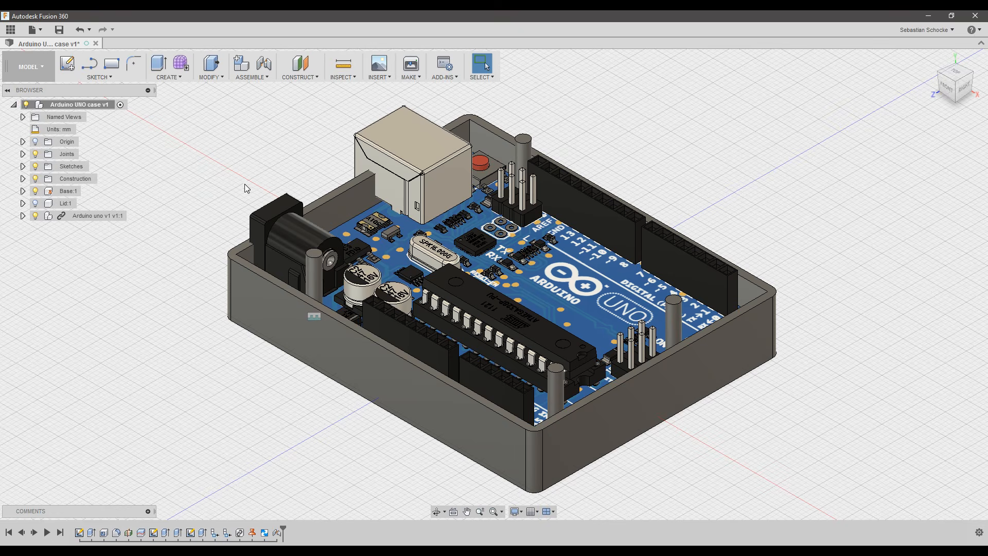
middle_click_drag(232, 205, 314, 206, "shift")
left_click_drag(323, 199, 360, 194)
middle_click_drag(361, 194, 341, 199, "shift")
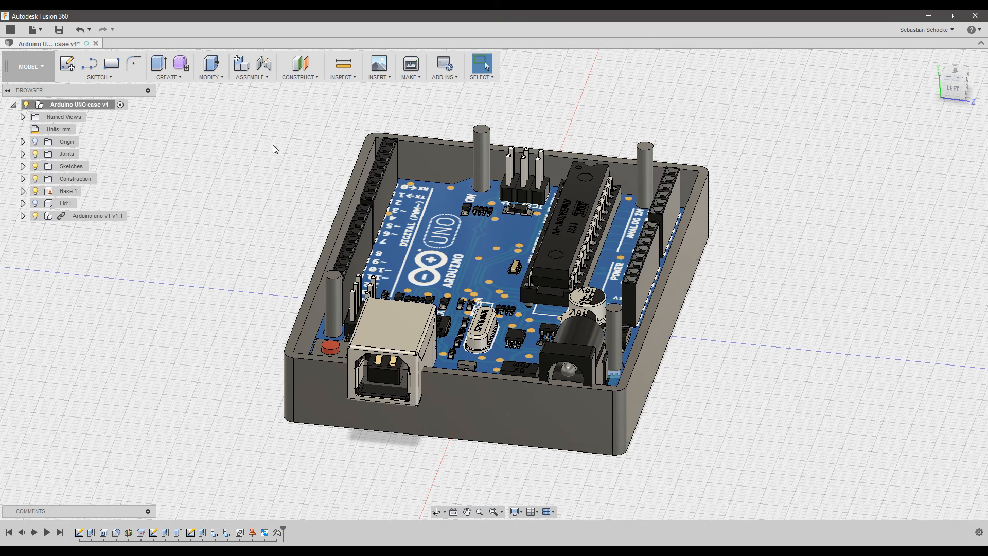
Start a sketch on the case's front wall and hide the Base:1 body.
left_click(72, 65)
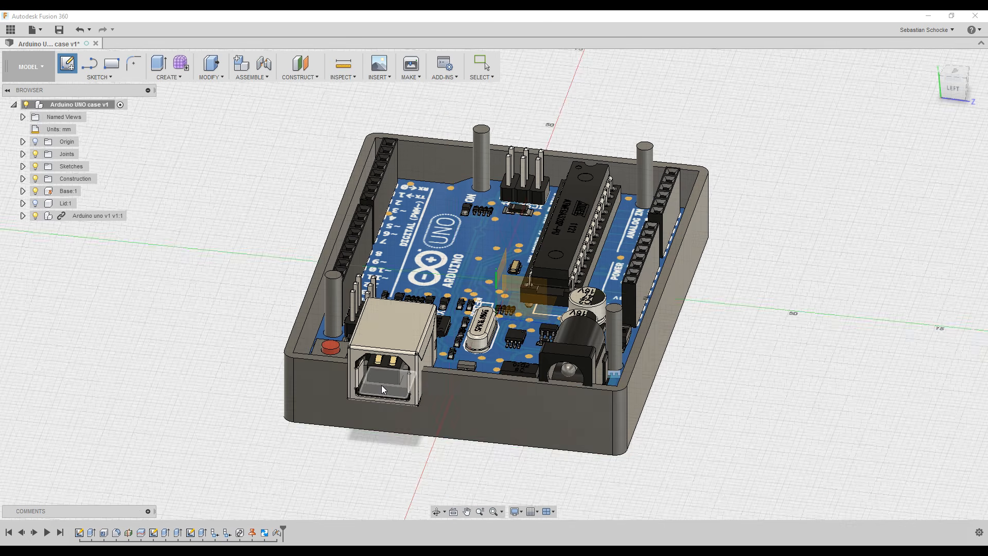
left_click(517, 411)
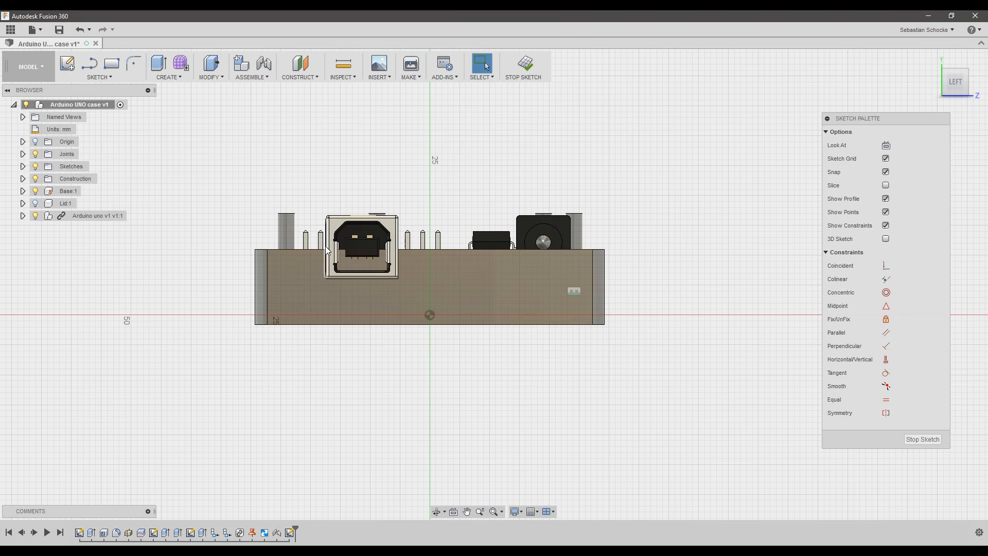
left_click(35, 191)
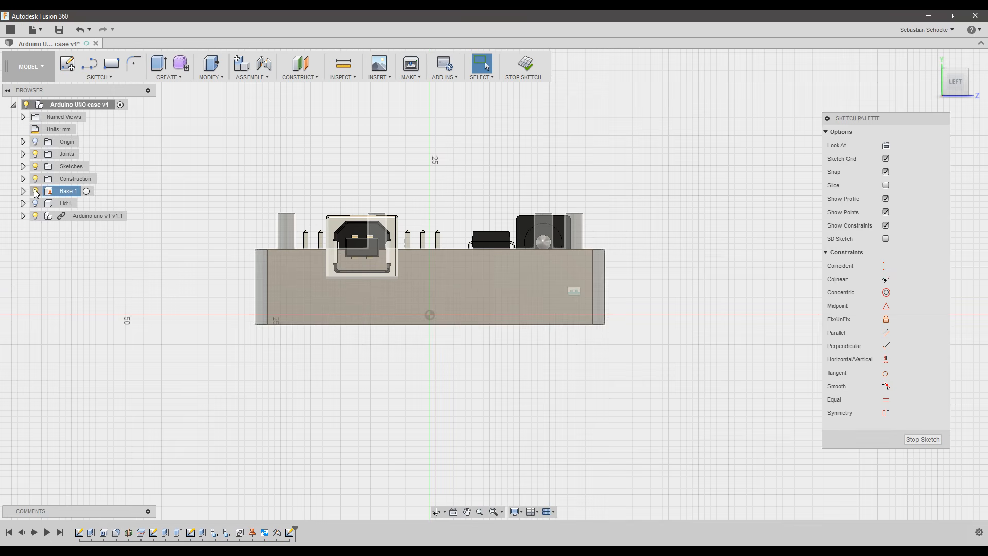
left_click(36, 191)
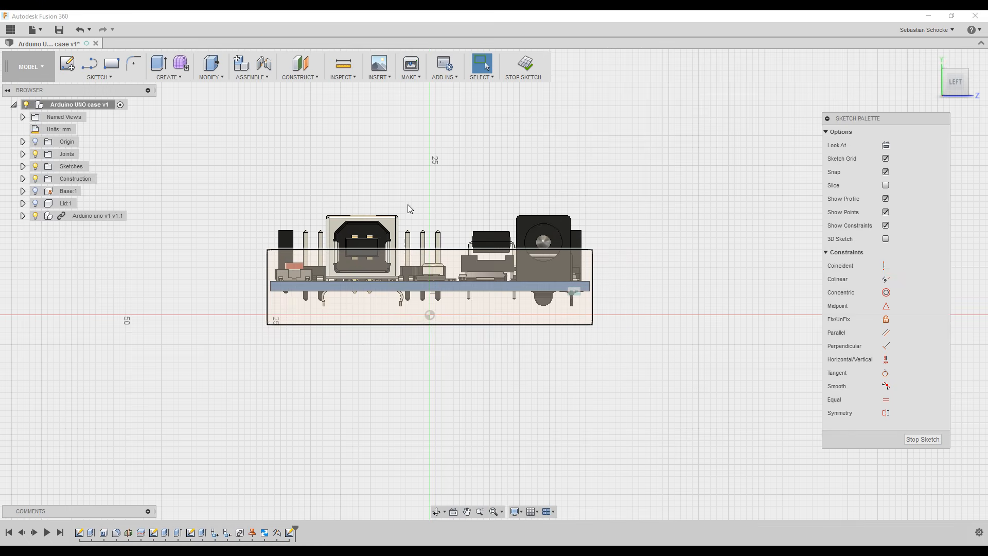
Zoom in on the board and start Project (P).
scroll(381, 177, "up", 2)
scroll(381, 178, "up", 2)
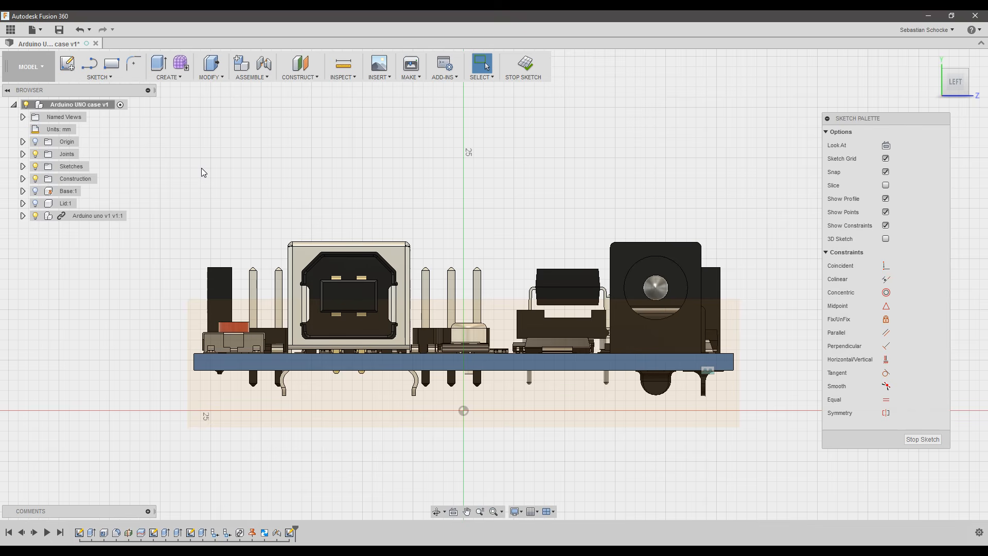
key("p")
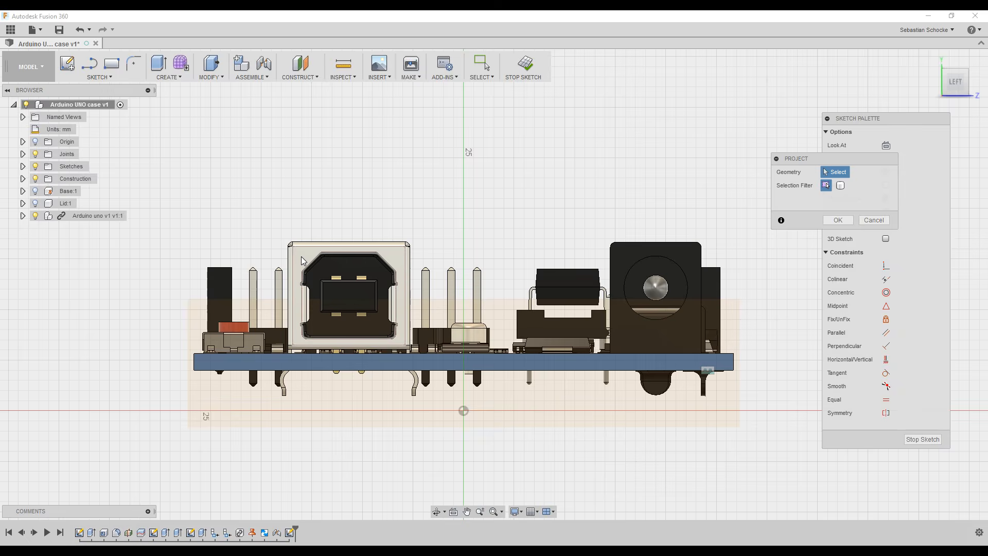
Project the USB connector and power jack outlines into the sketch.
left_click(322, 275)
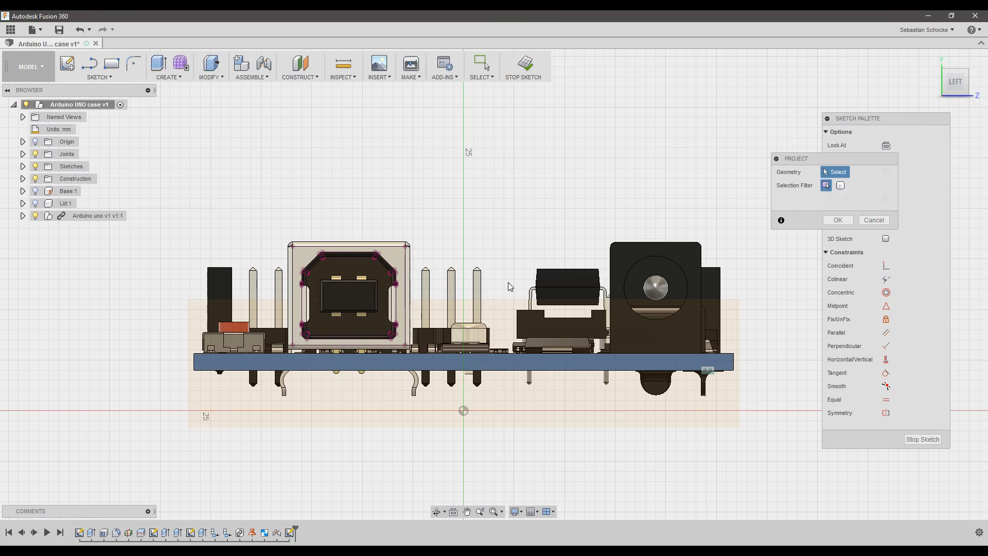
left_click(626, 259)
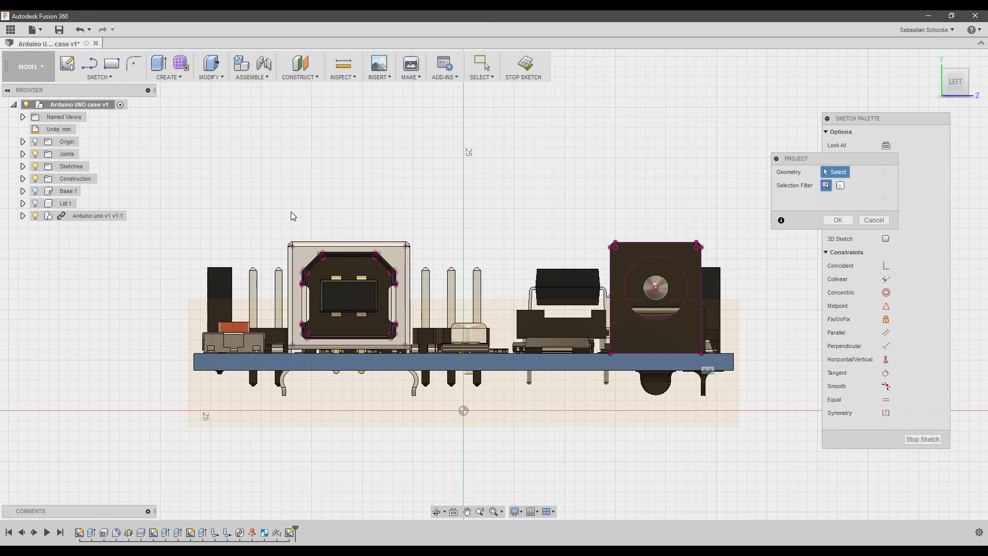
middle_click_drag(294, 219, 332, 233, "shift")
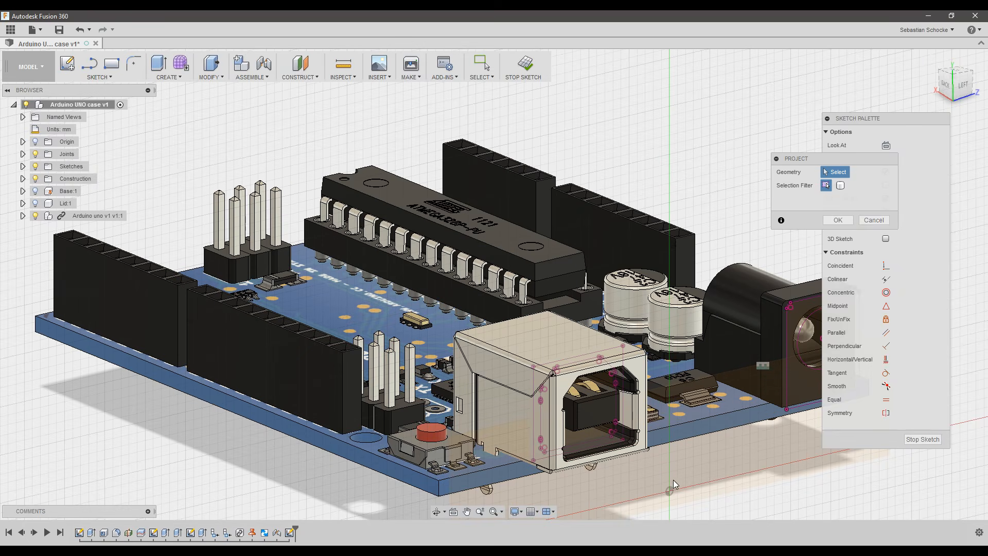
Switch to the LEFT side view and hide the Arduino component.
middle_click_drag(674, 482, 644, 470, "shift")
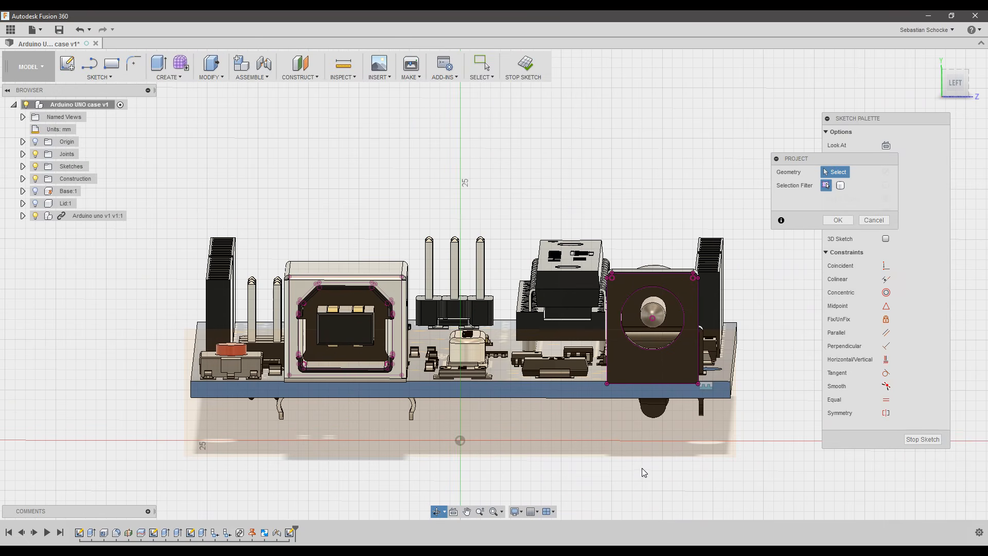
left_click(958, 83)
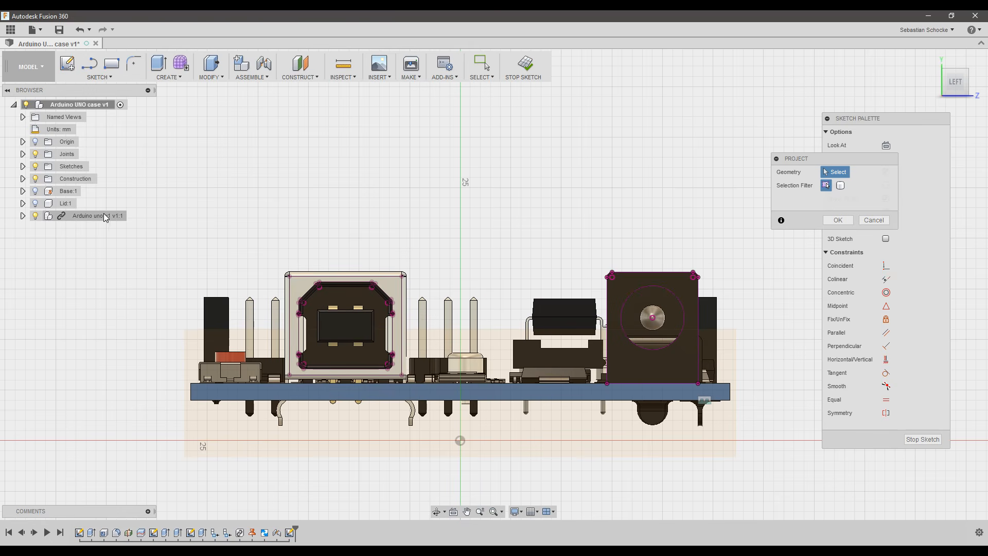
left_click(35, 217)
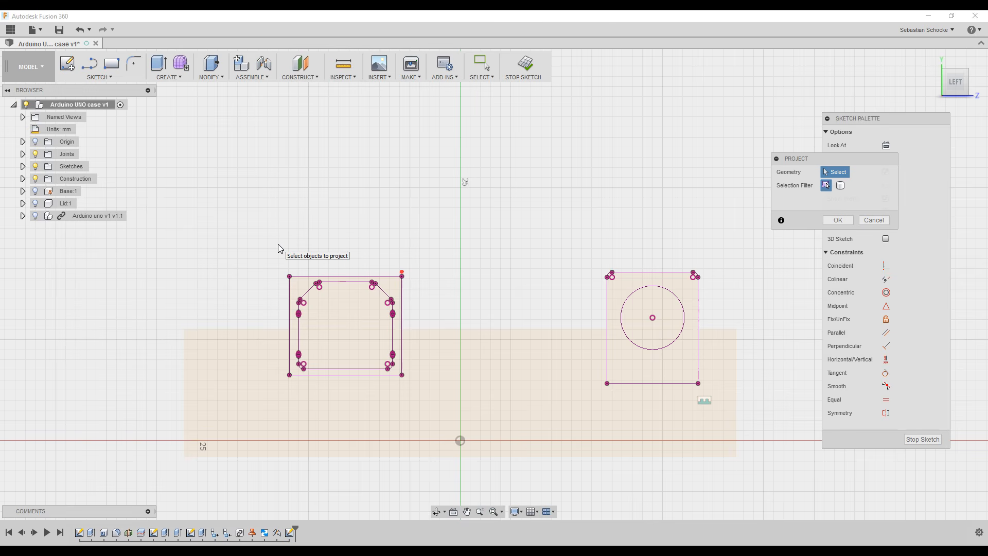
Offset the USB connector outline outward by 1.2 mm.
key("o")
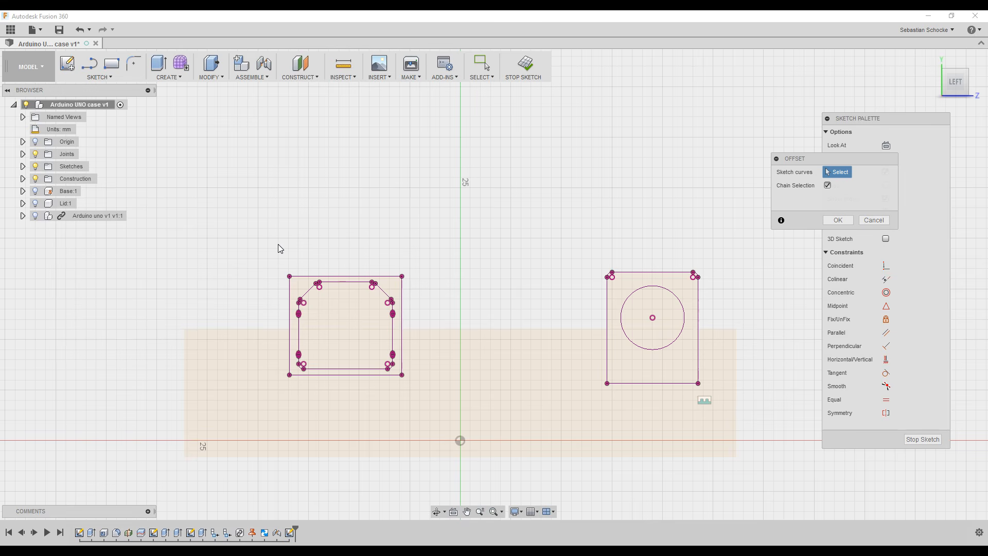
left_click(334, 282)
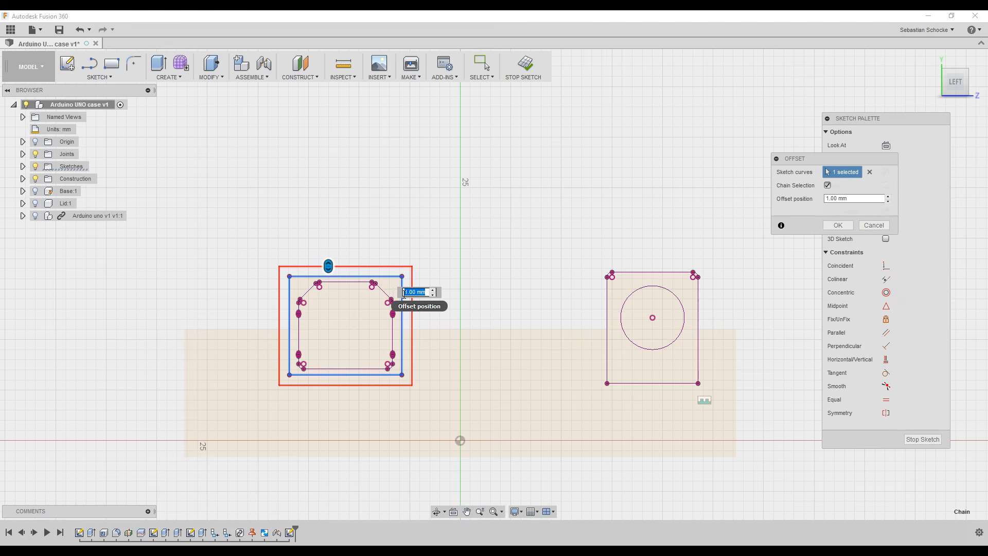
left_click(35, 217)
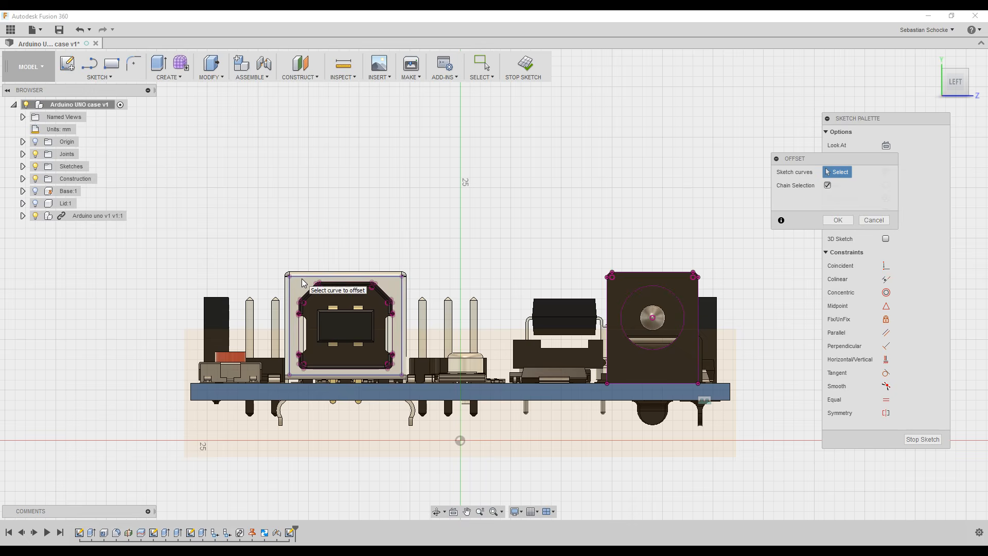
left_click(312, 290)
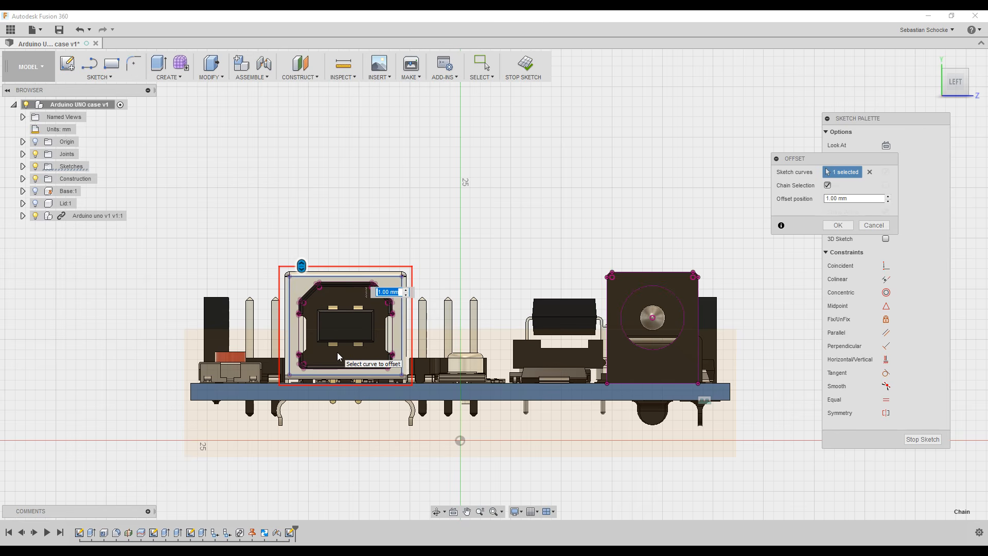
type("1.2")
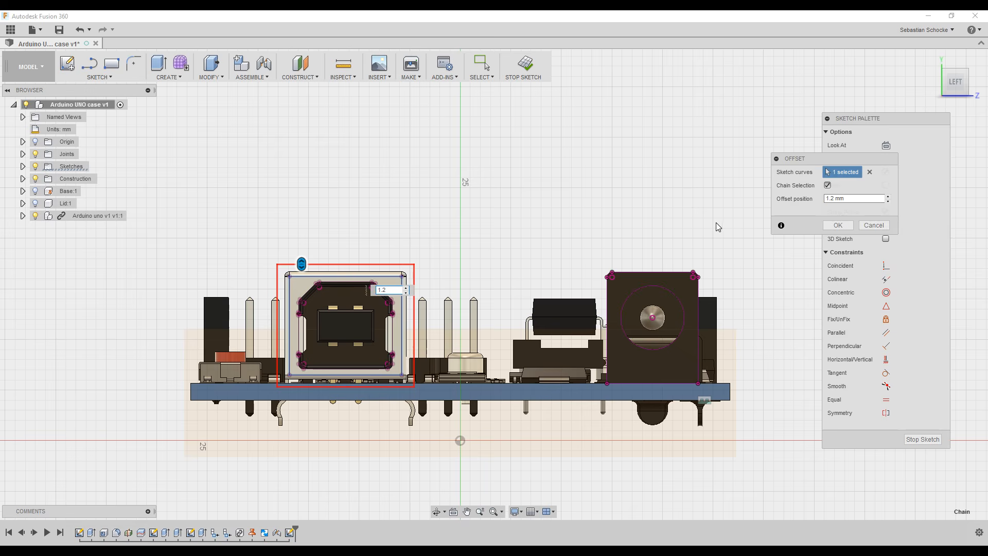
left_click(839, 226)
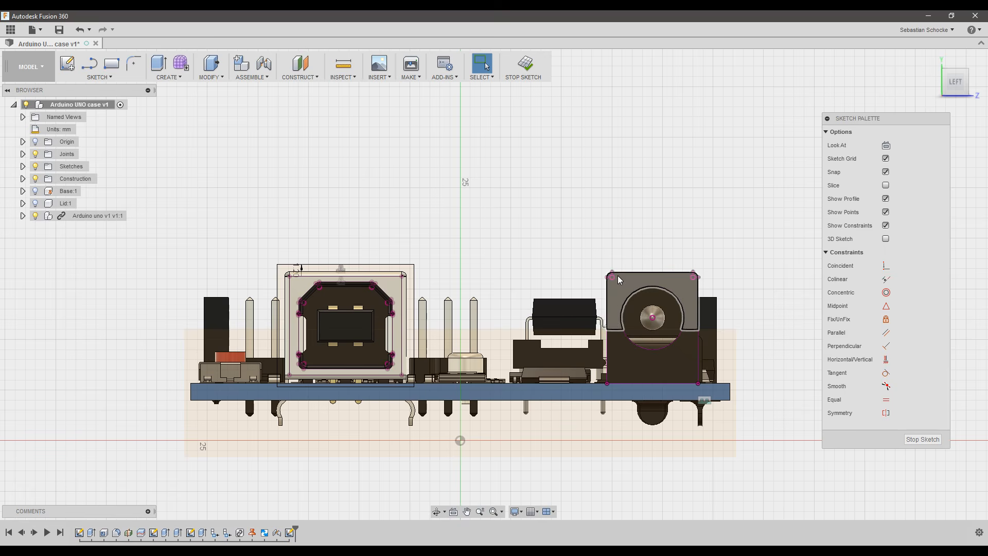
Offset the power-jack rectangle outward by 0.8 mm.
key("o")
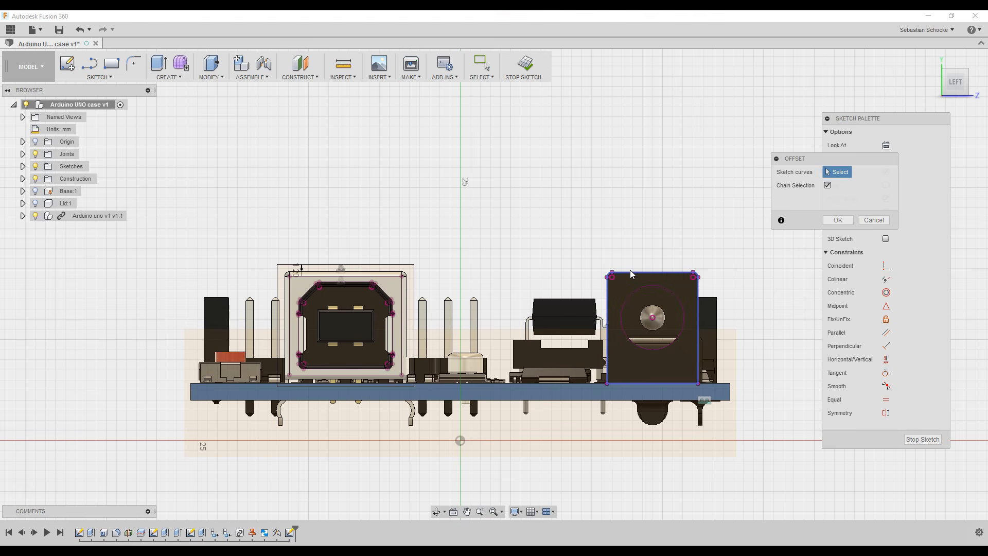
left_click(630, 269)
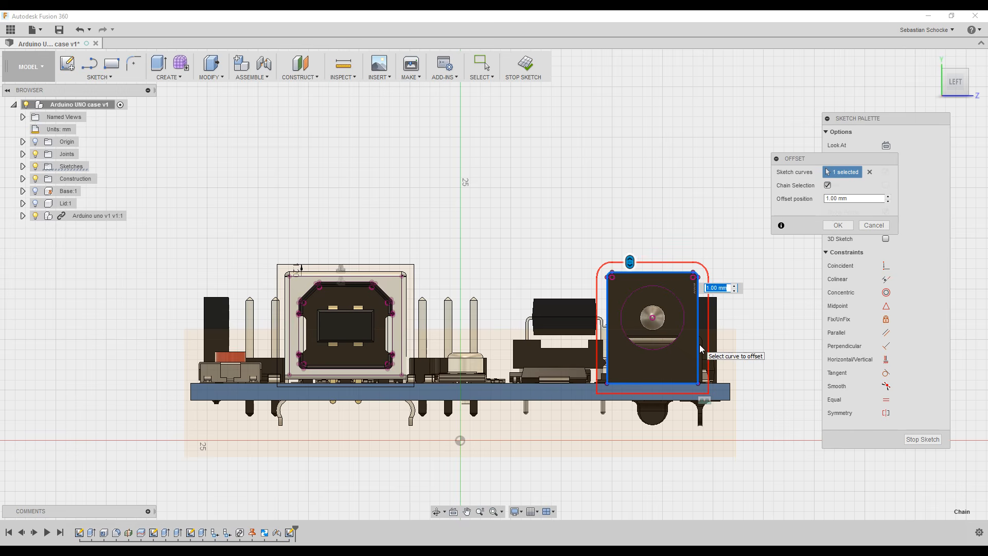
type("0.6")
key("Return")
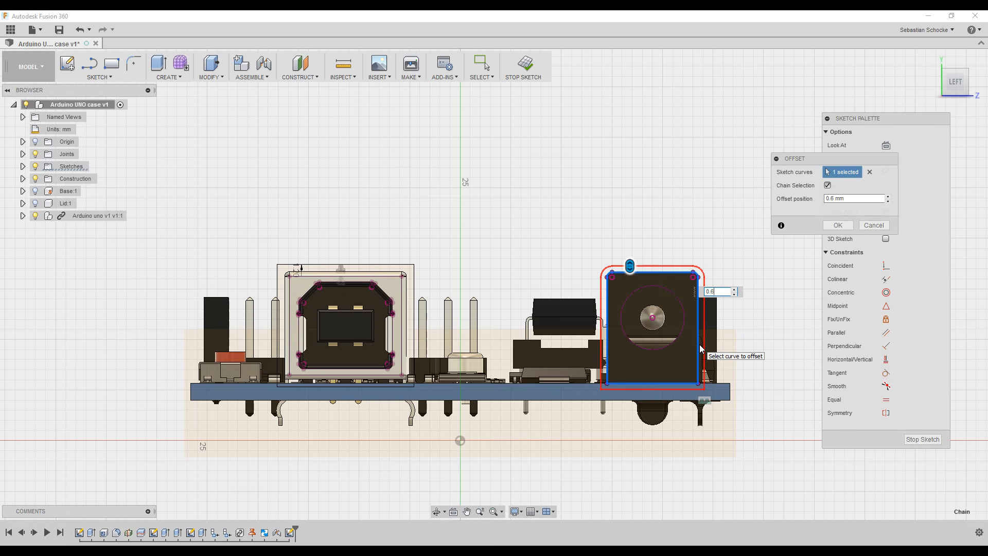
key("Return")
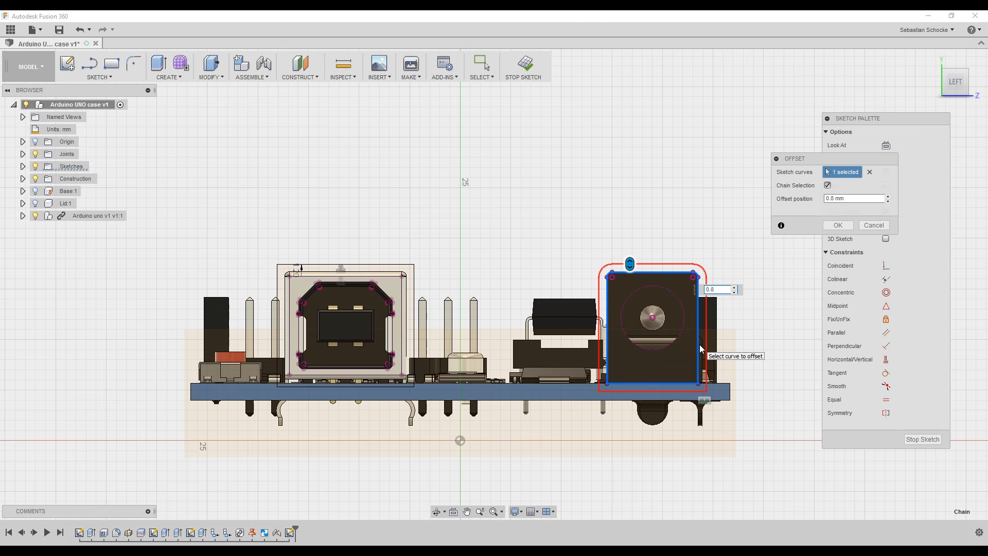
key("Return")
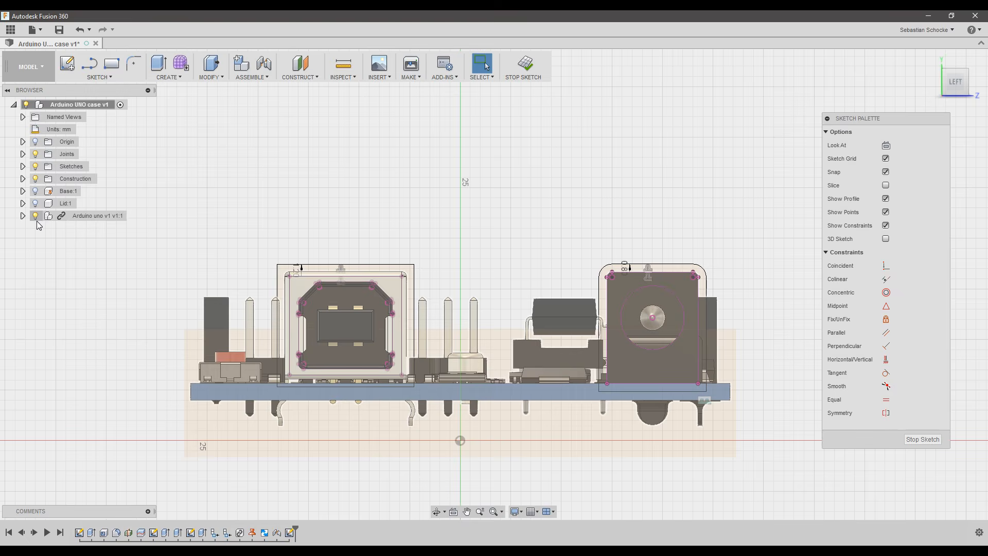
Hide the Arduino board and turn the USB port's inner curves into construction geometry.
left_click(36, 216)
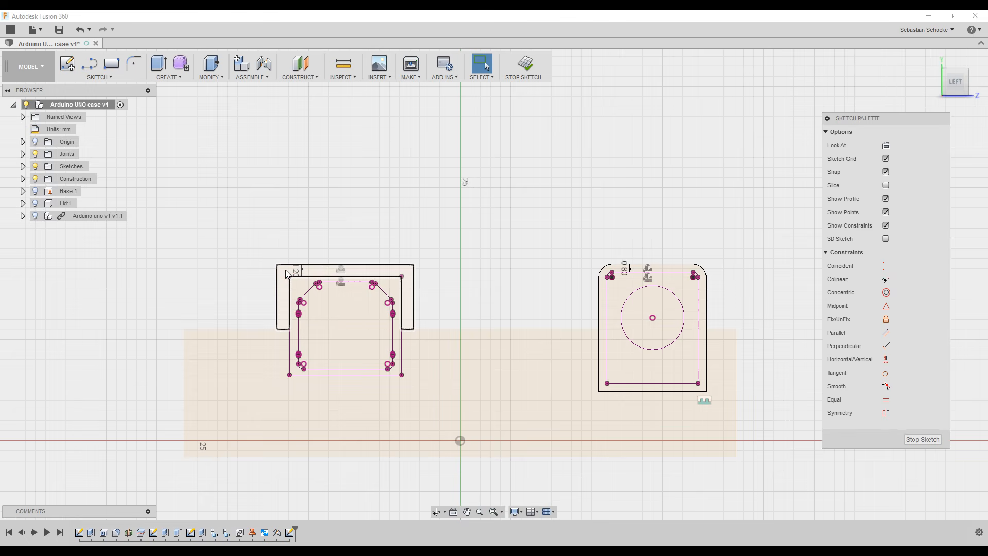
mouse_move(286, 271)
left_mouse_down()
mouse_move(408, 367)
mouse_move(412, 384)
left_mouse_up()
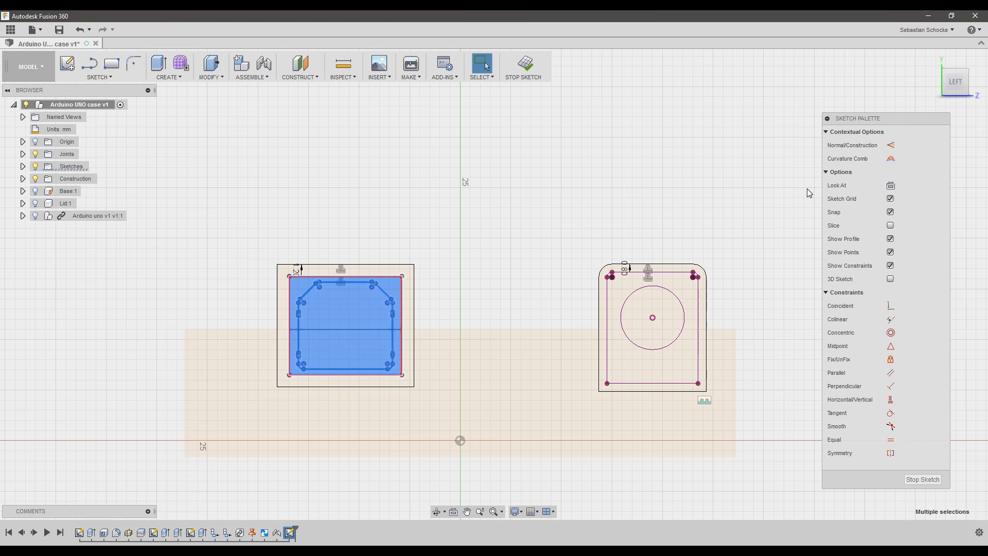
left_click(891, 145)
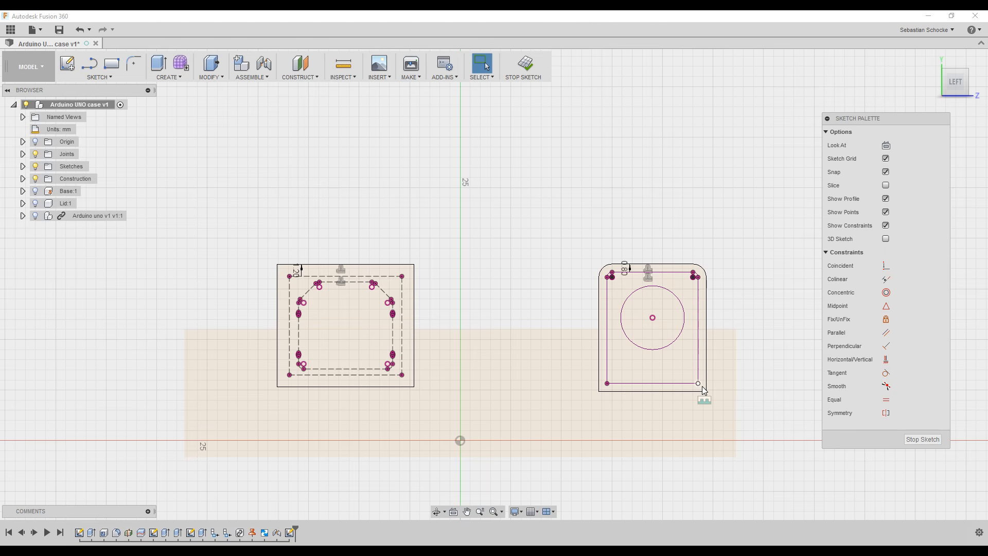
Delete the long horizontal line from the port sketch.
left_click_drag(702, 386, 688, 358)
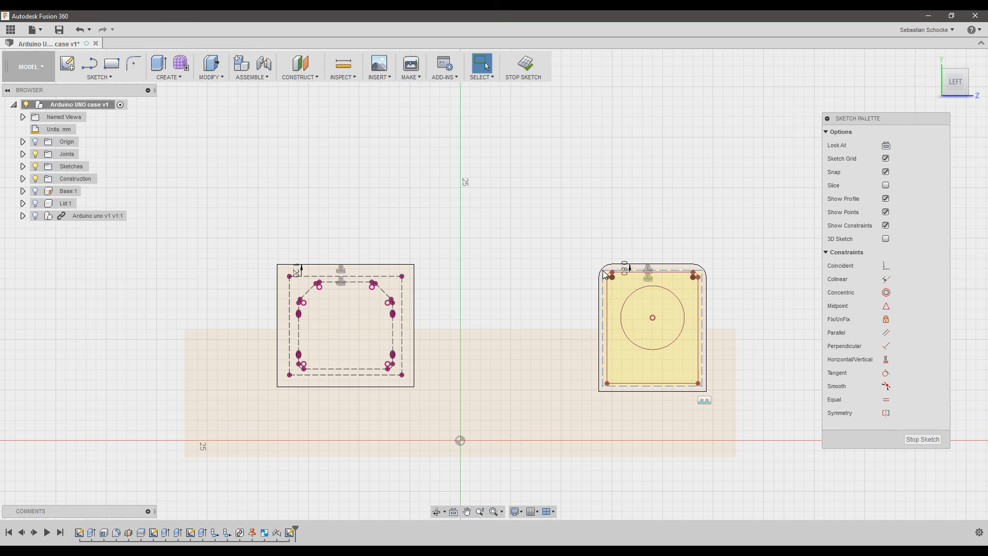
key("ctrl+a")
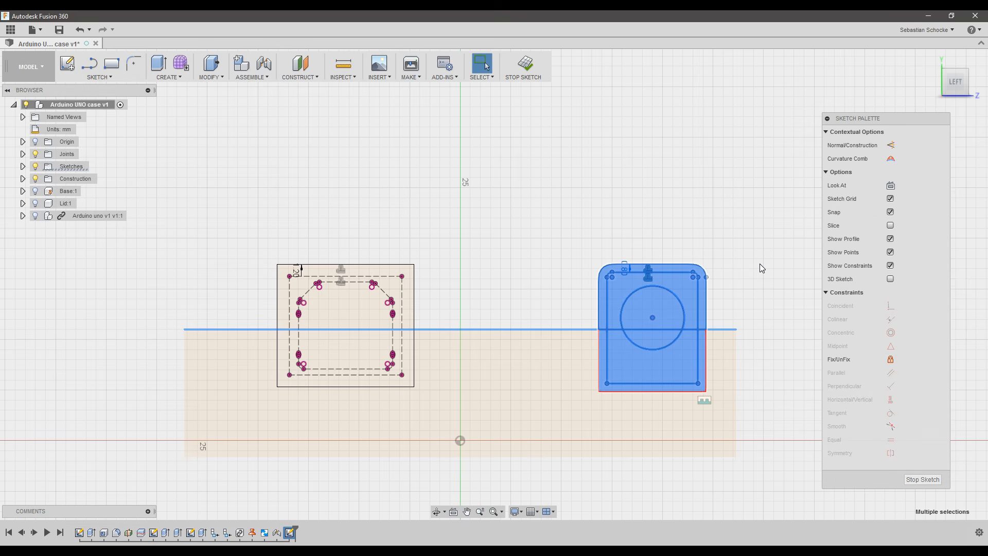
key("Delete")
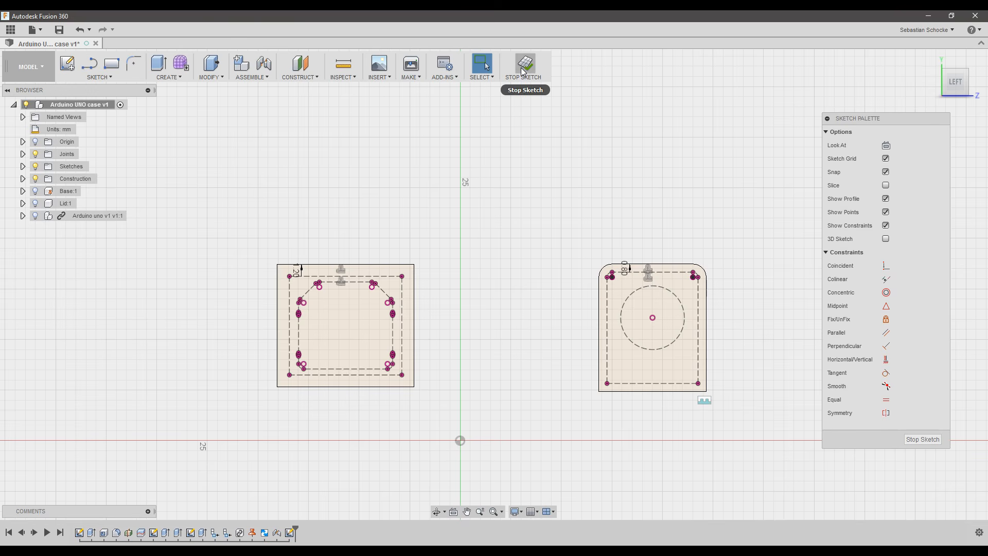
Show the base and lid bodies again and finish the sketch.
left_click(35, 191)
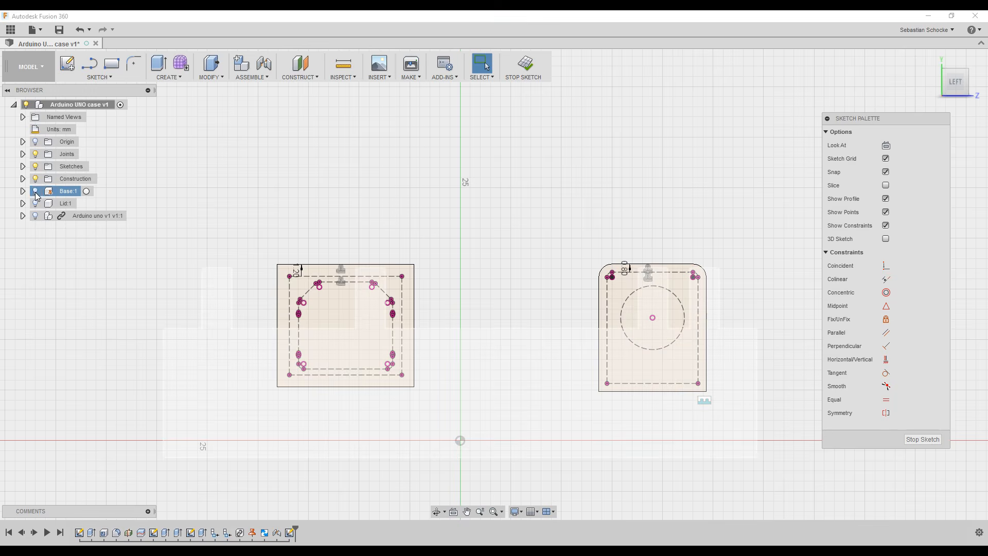
left_click(36, 204)
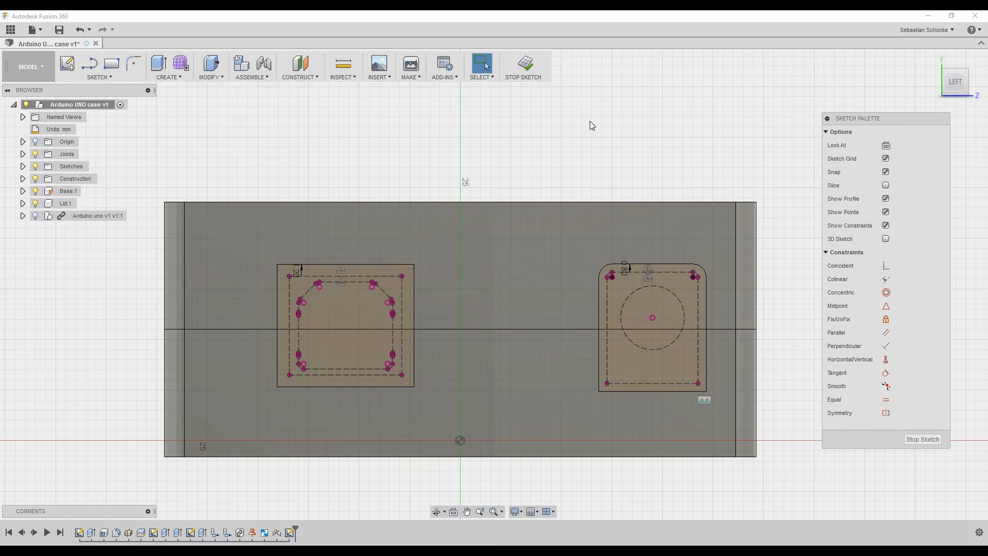
left_click(524, 68)
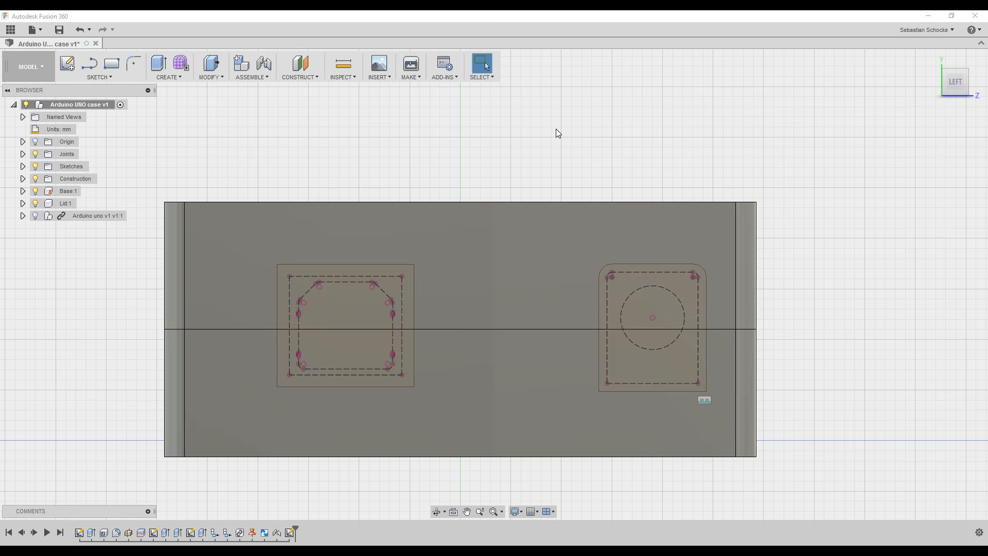
Extrude the USB and power-jack outlines as a -10 mm cut into the front wall.
key("e")
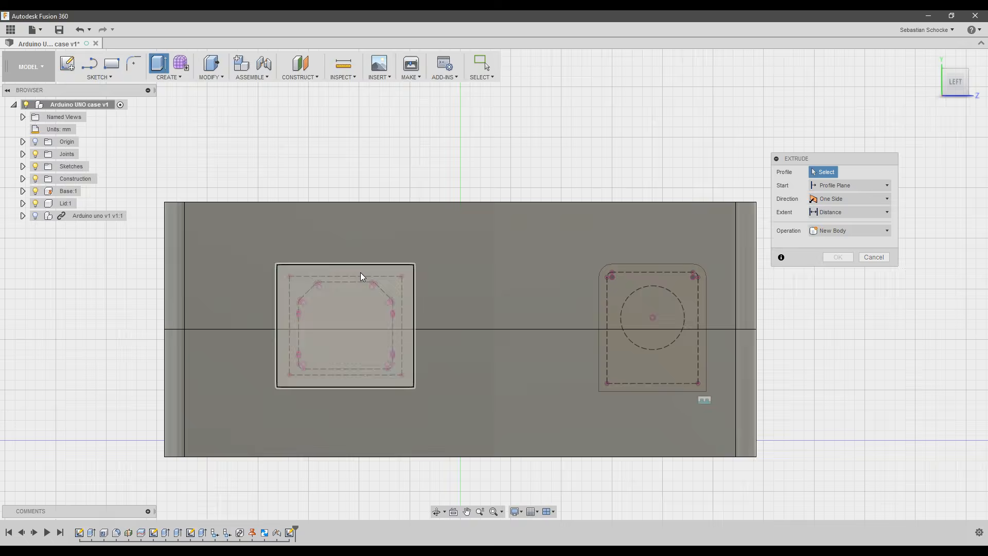
left_click(361, 274)
left_click(656, 273)
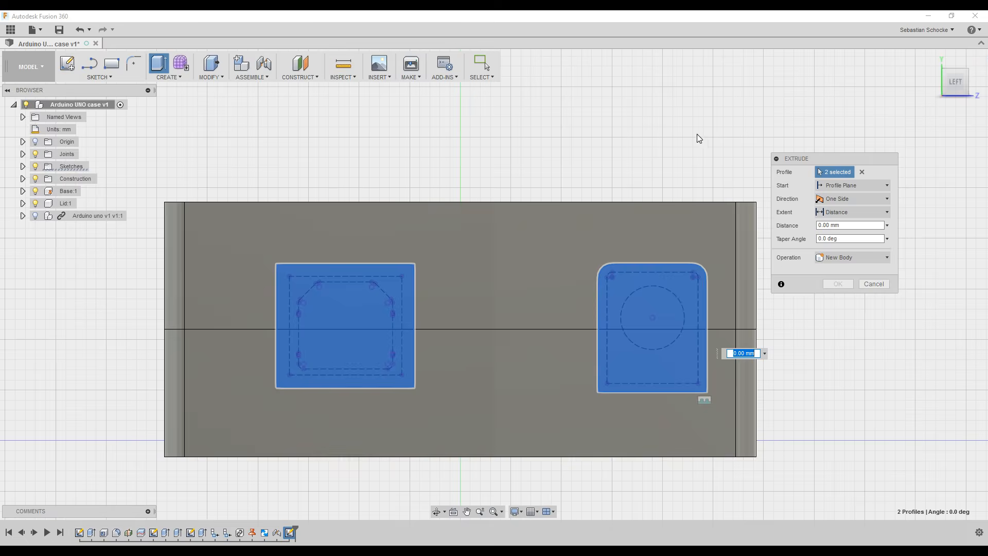
middle_click_drag(699, 138, 644, 161, "shift")
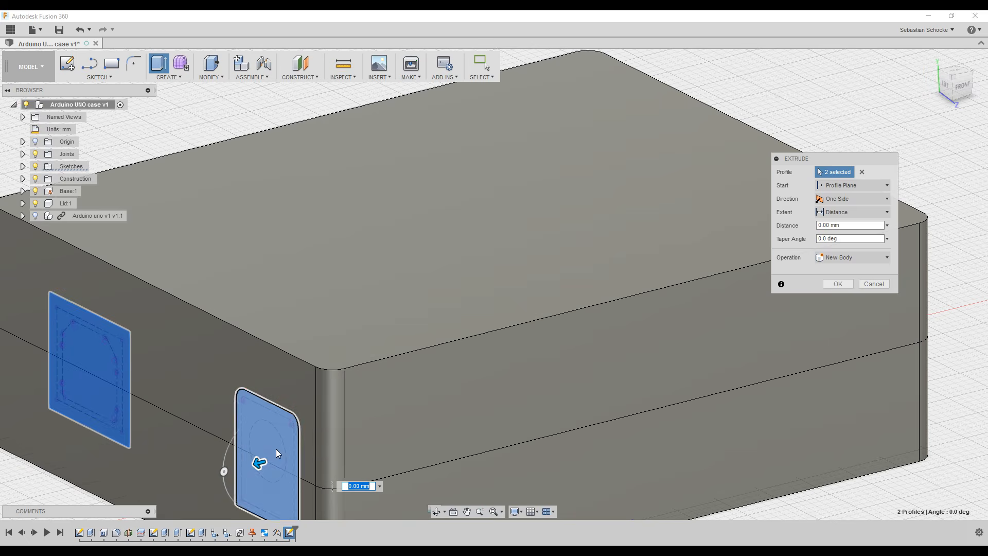
left_click_drag(260, 463, 402, 428)
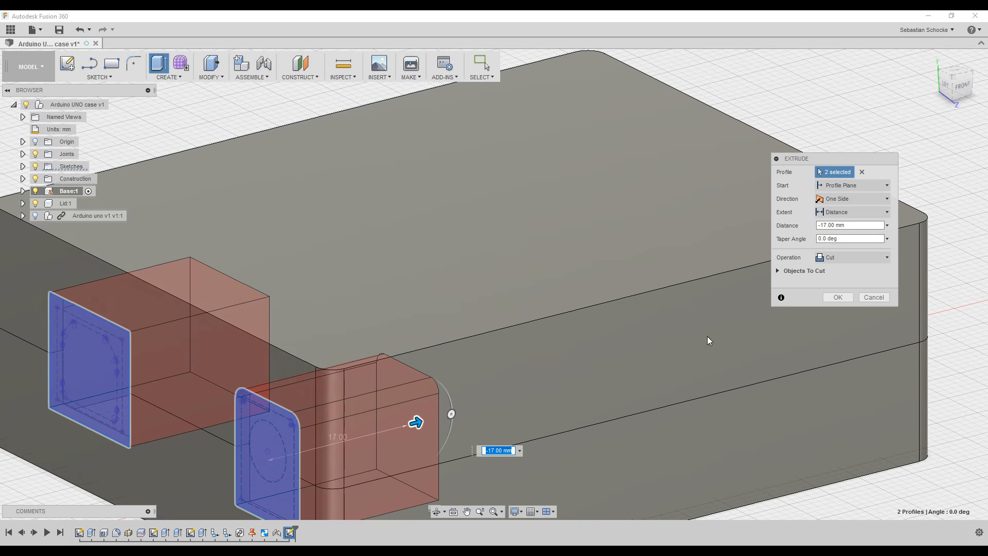
left_click_drag(852, 225, 811, 225)
type("-10")
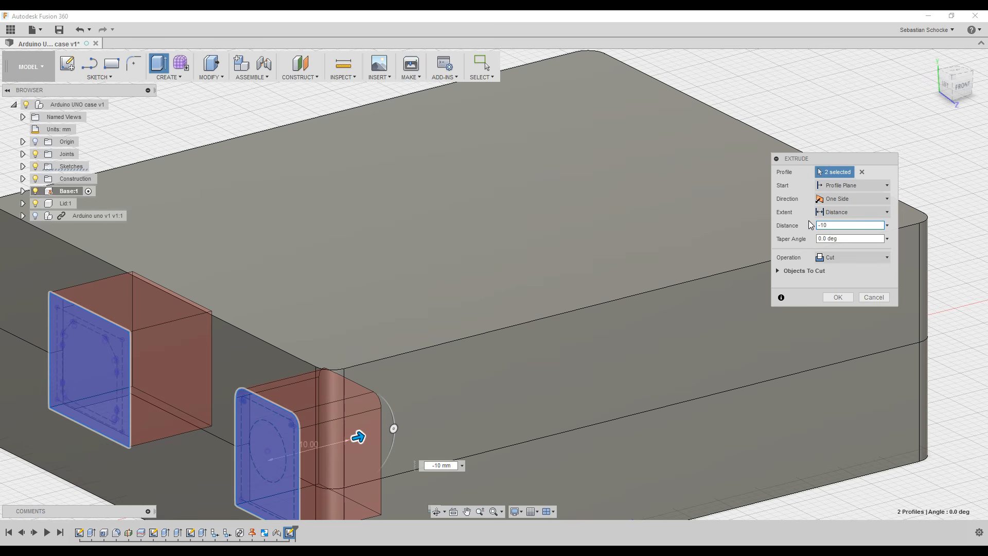
left_click(836, 299)
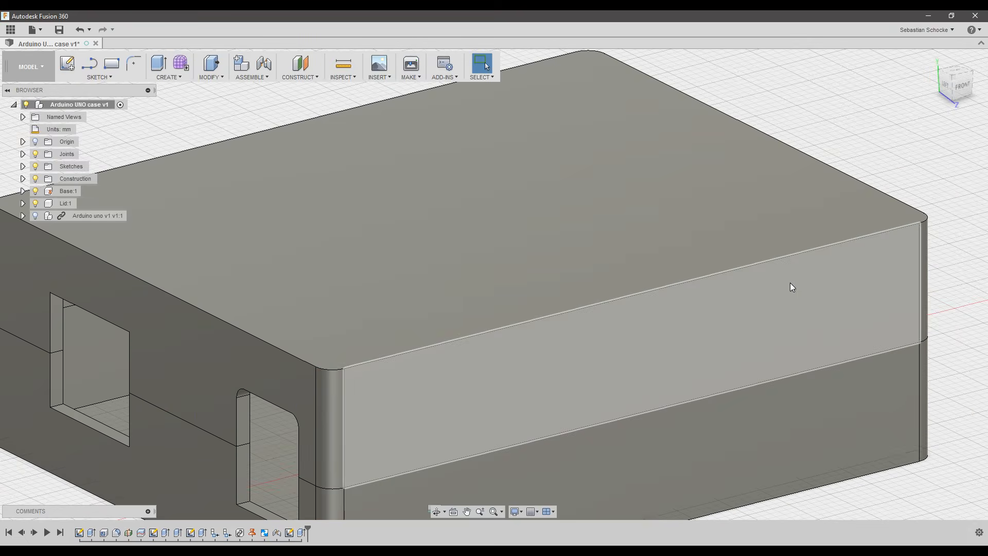
Show the Arduino board and check its ports line up with the new openings.
middle_click_drag(99, 440, 21, 392, "shift")
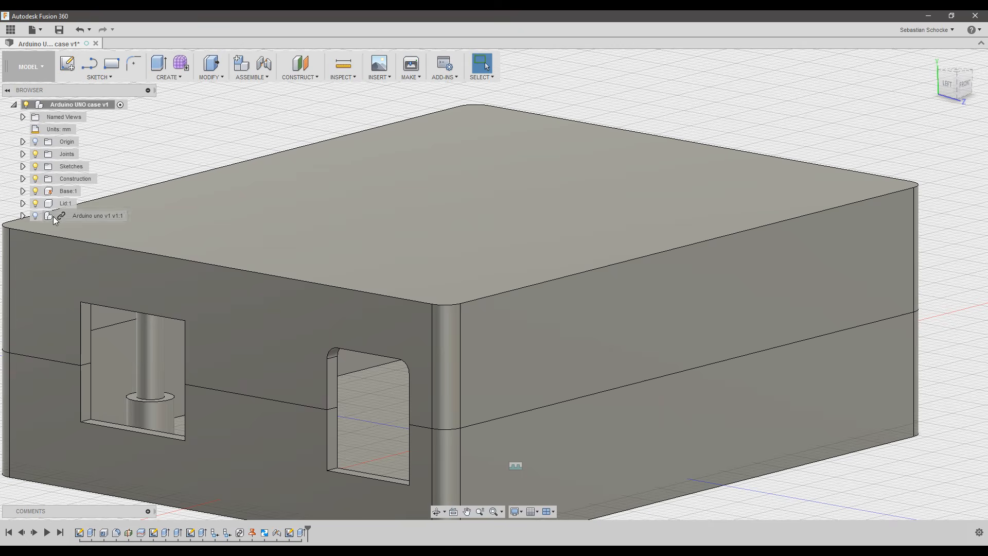
left_click(36, 216)
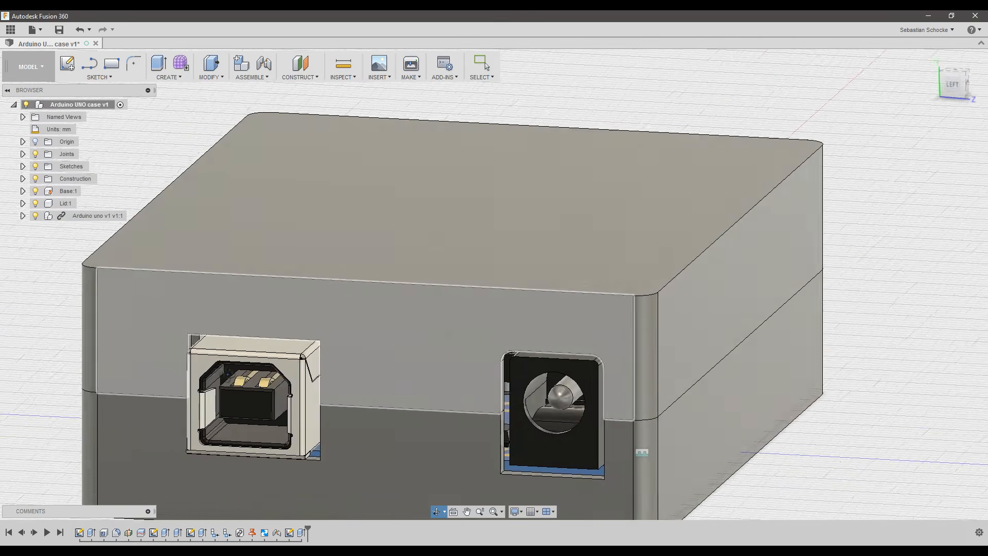
middle_click_drag(237, 373, 364, 324, "shift")
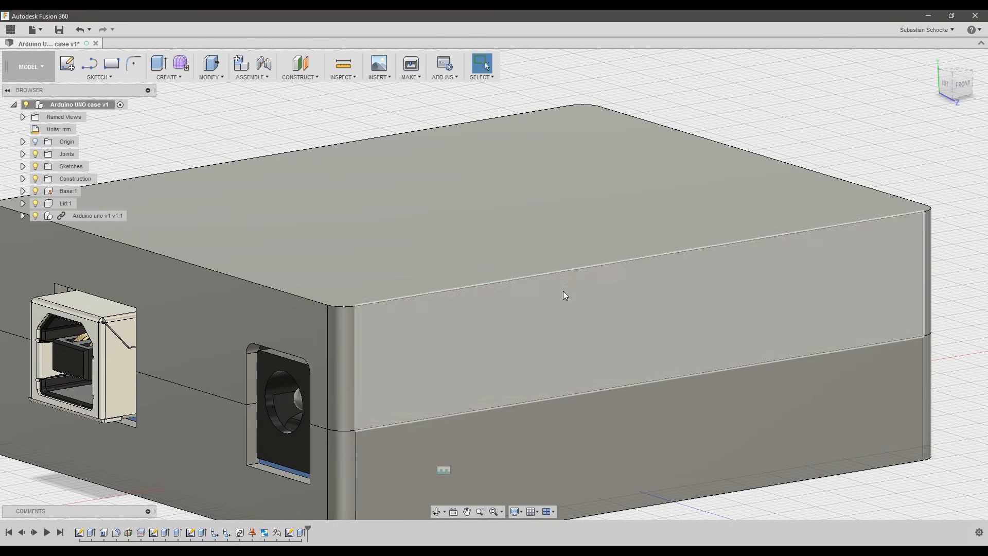
Save the design as a new version, version 2.
scroll(547, 242, "down", 3)
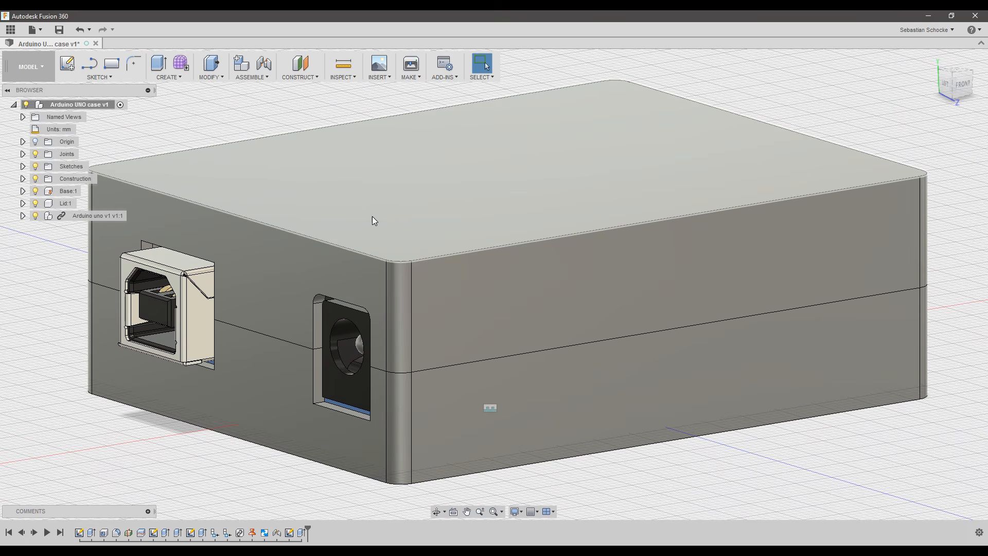
left_click(60, 30)
left_click(501, 294)
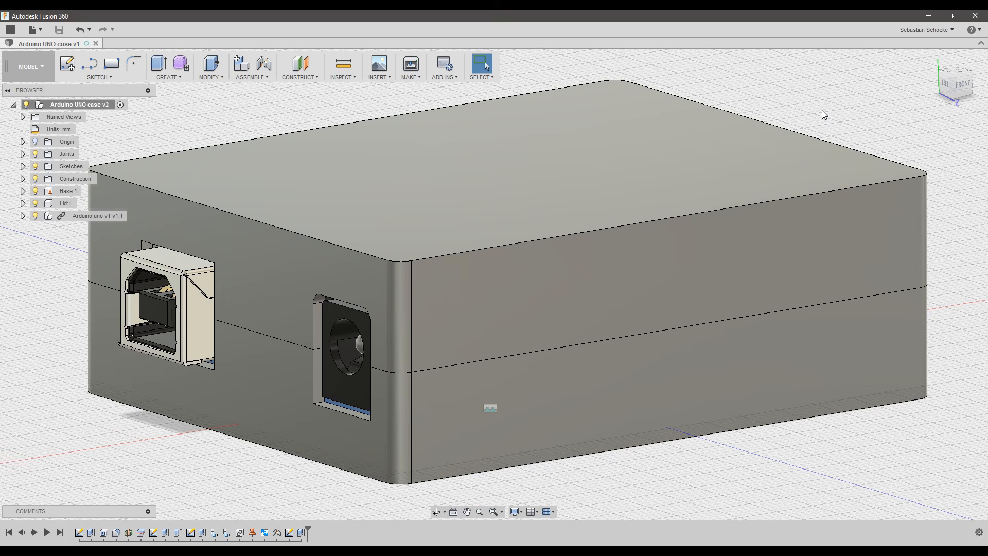
Return to the home view, hide Lid:1, and zoom in on the board in the base.
left_click(932, 60)
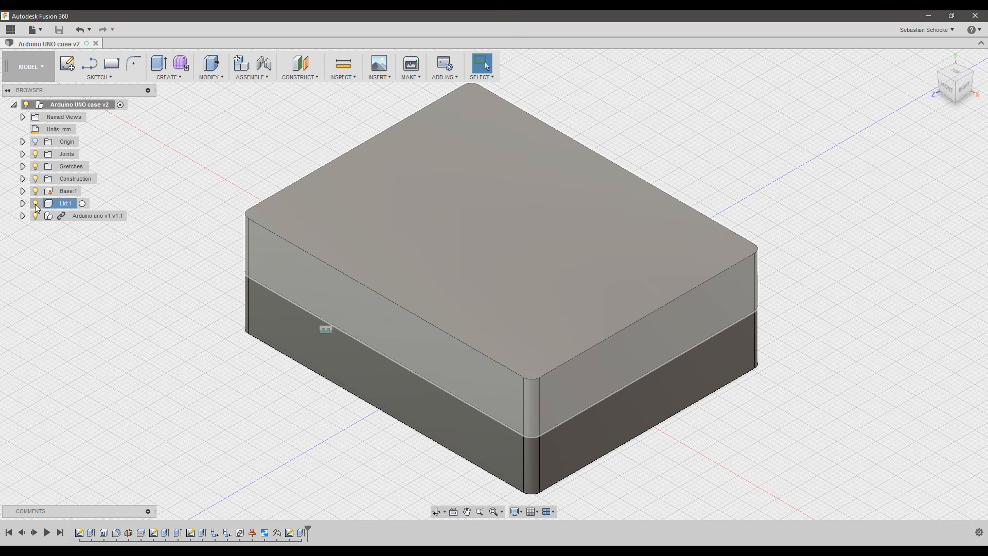
left_click(35, 205)
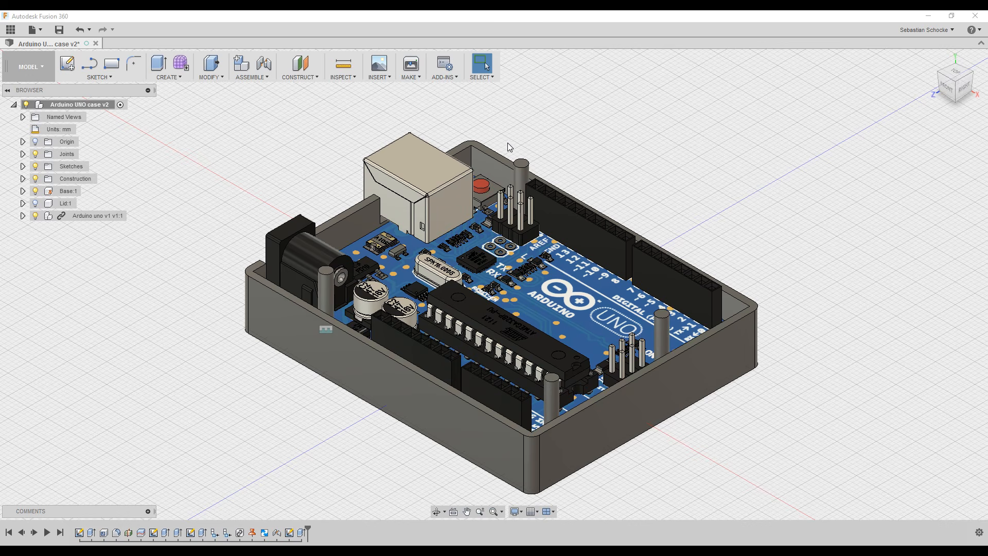
scroll(530, 138, "up", 2)
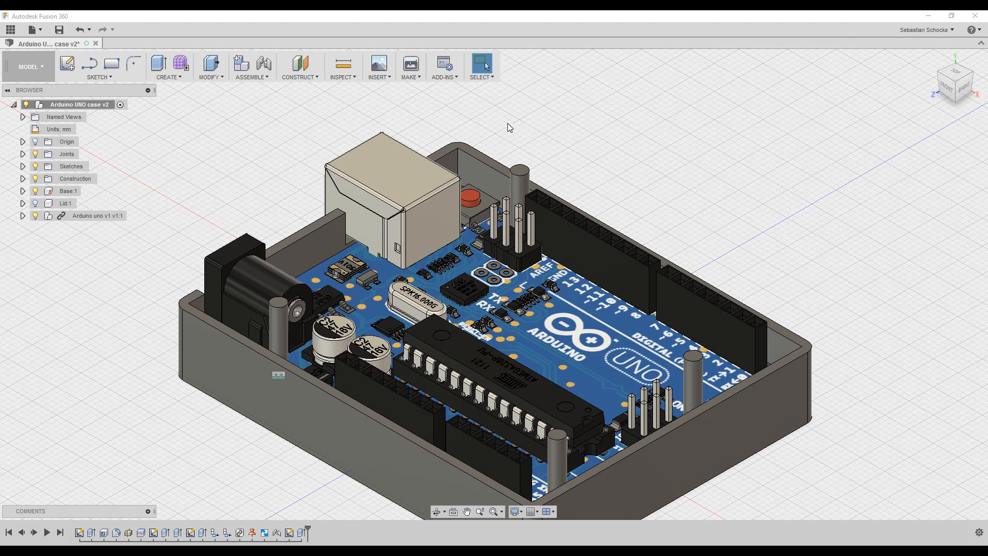
Apply a 0.4 mm chamfer to the rear, left, front and right standoff top edges.
left_click(223, 78)
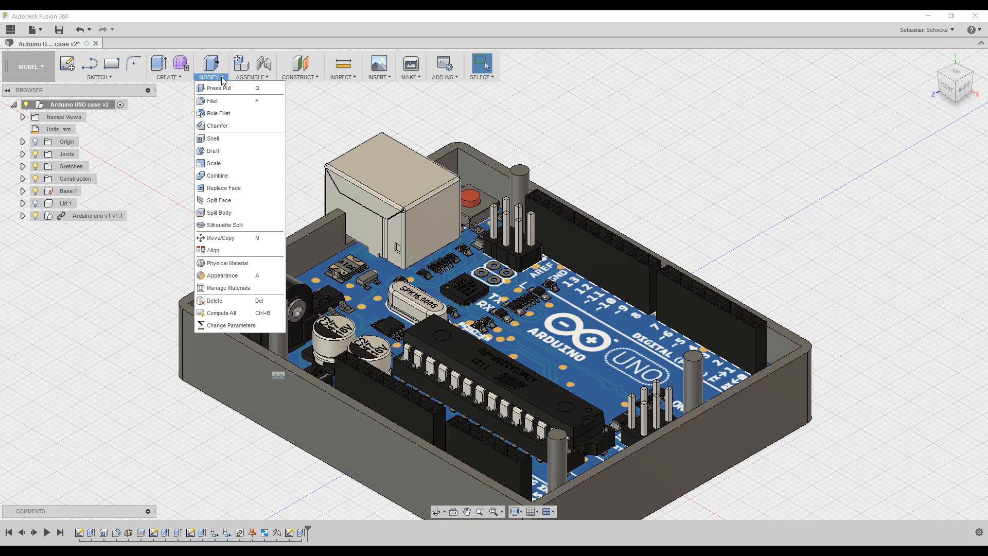
left_click(223, 128)
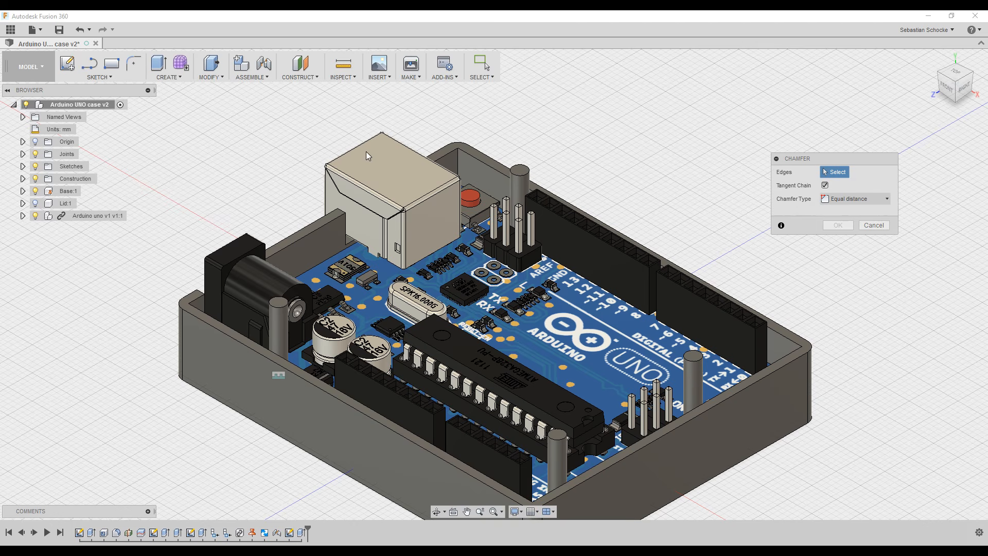
left_click(518, 173)
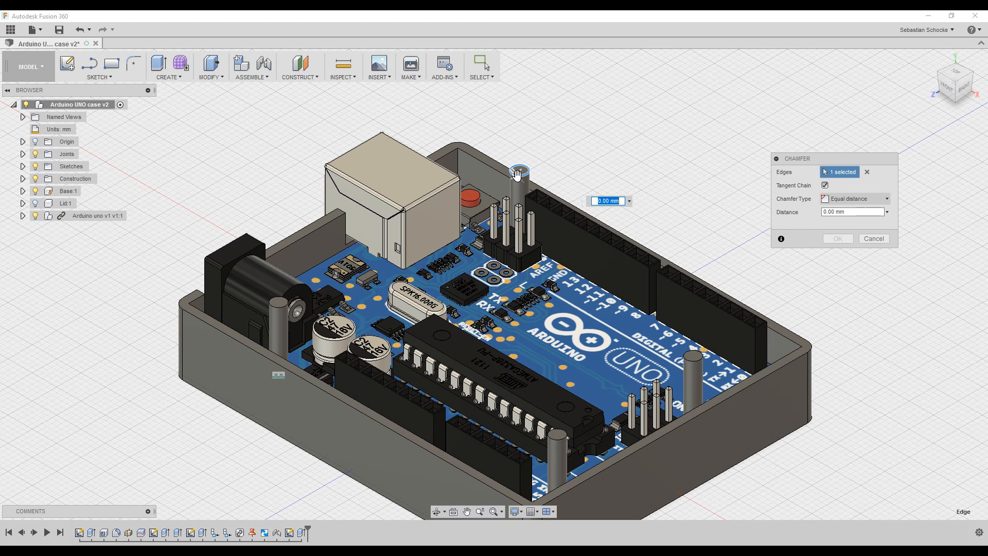
left_click(277, 305)
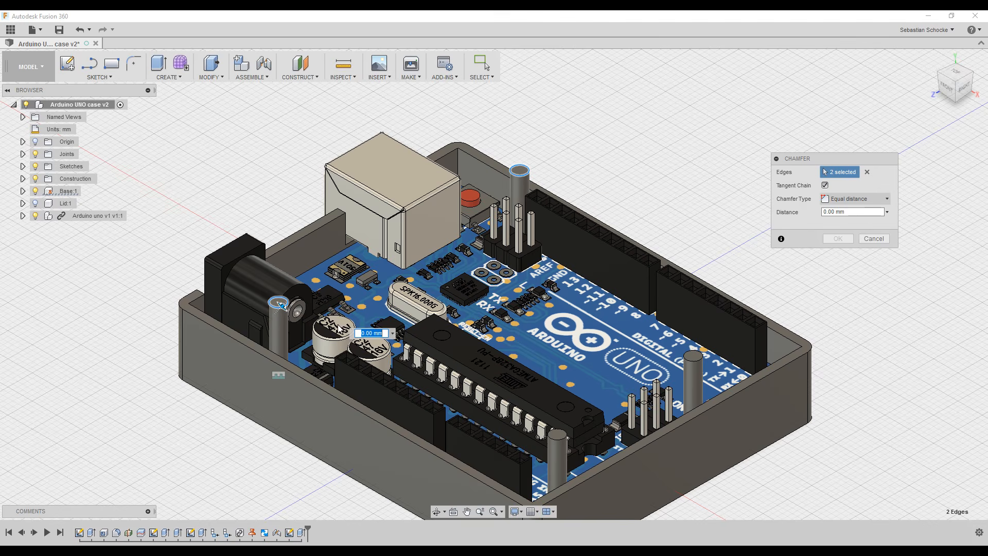
left_click(557, 435)
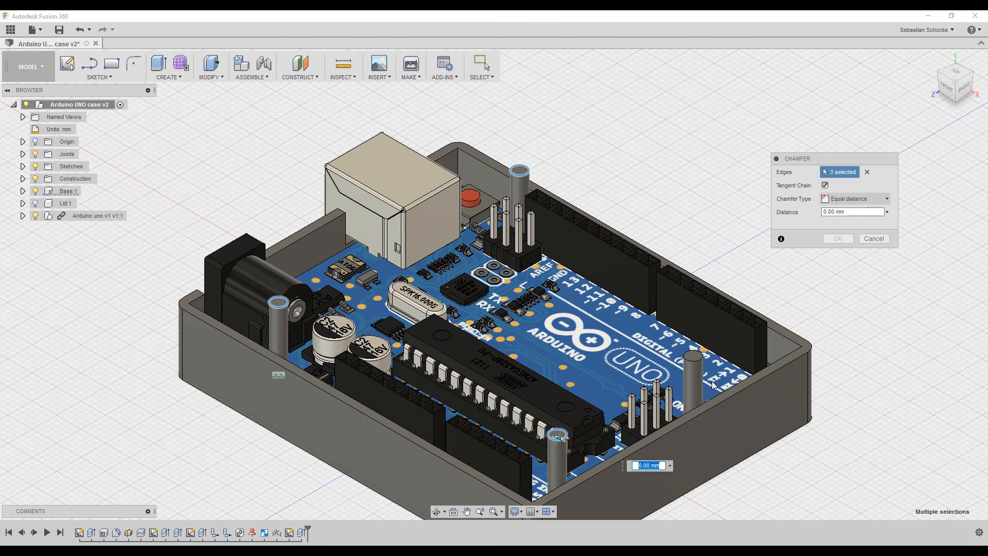
left_click(695, 355)
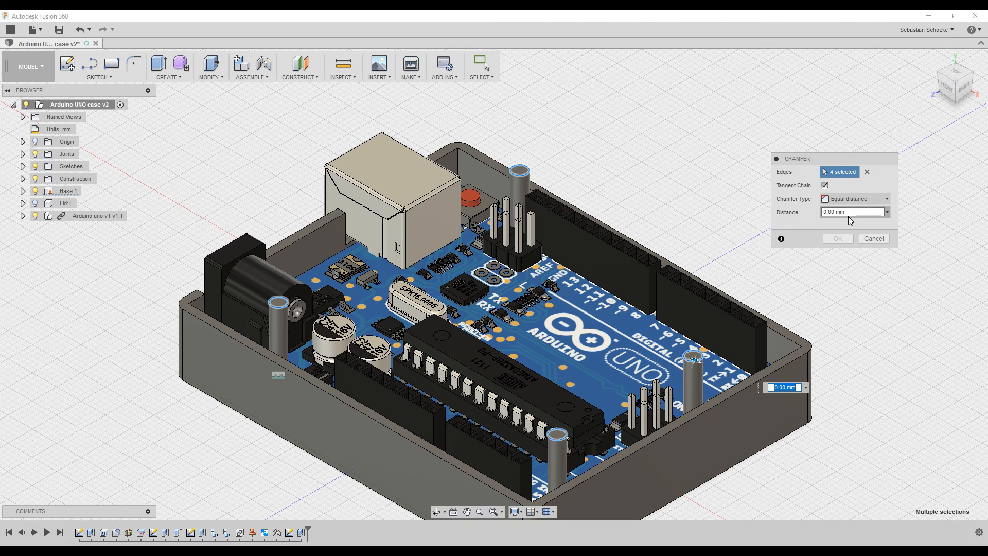
left_click_drag(849, 214, 801, 213)
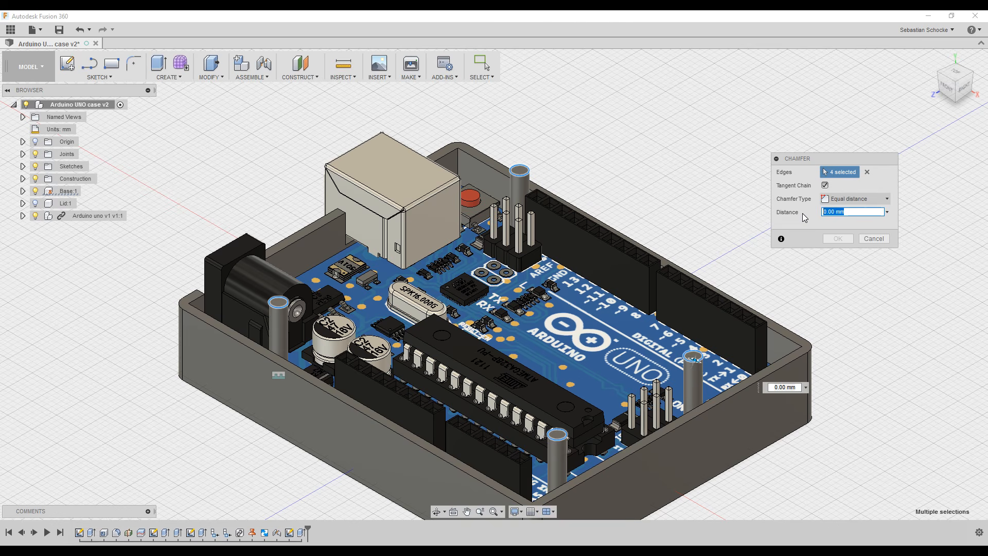
type("0.4")
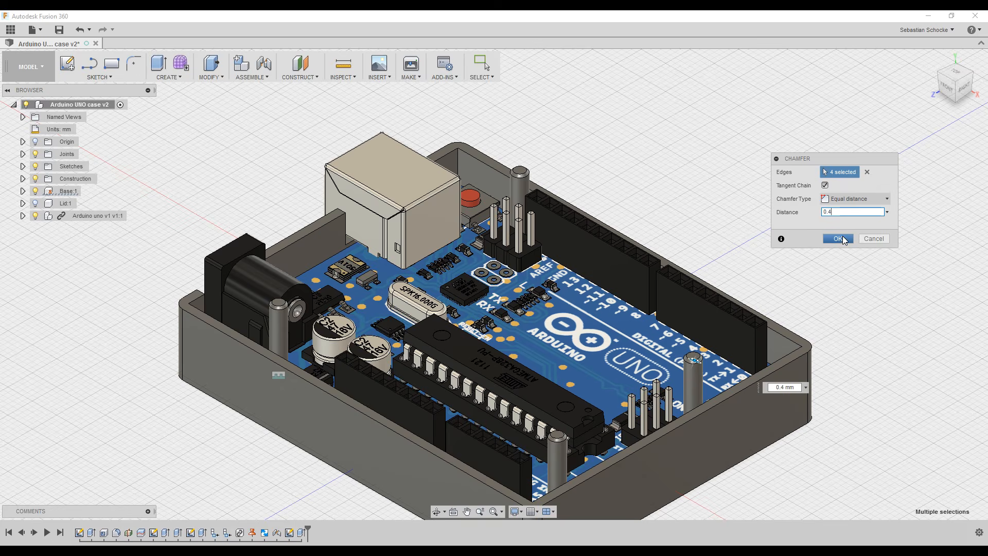
left_click(838, 239)
scroll(530, 162, "up", 5)
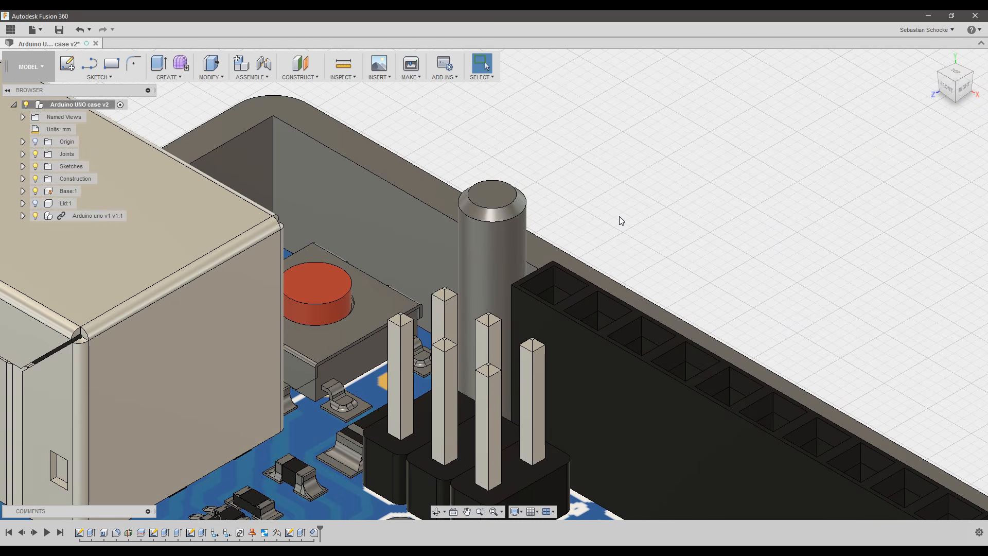
Zoom out to the whole case, show Lid:1 again, and start a new sketch.
scroll(636, 229, "down", 8)
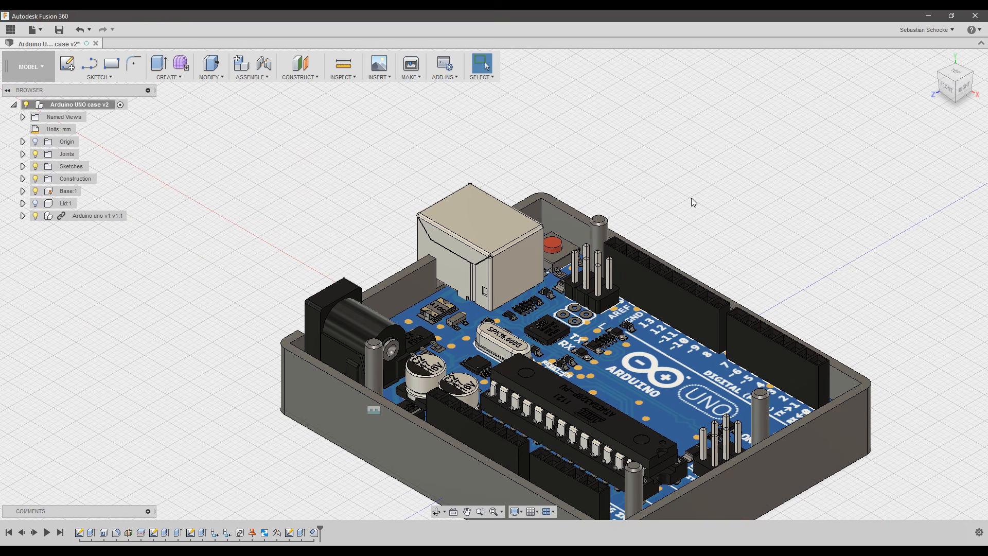
scroll(690, 243, "down", 1)
middle_click_drag(799, 300, 717, 217)
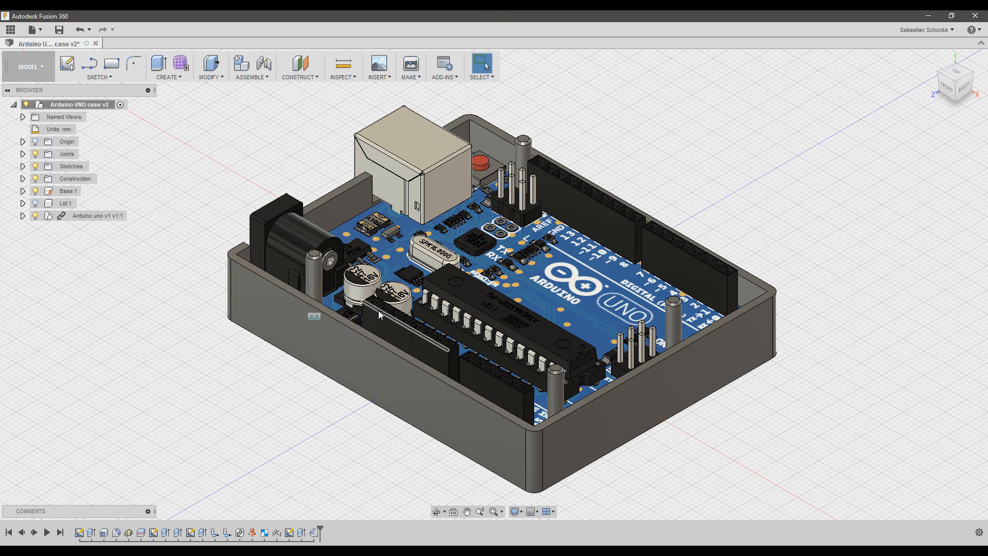
left_click(36, 204)
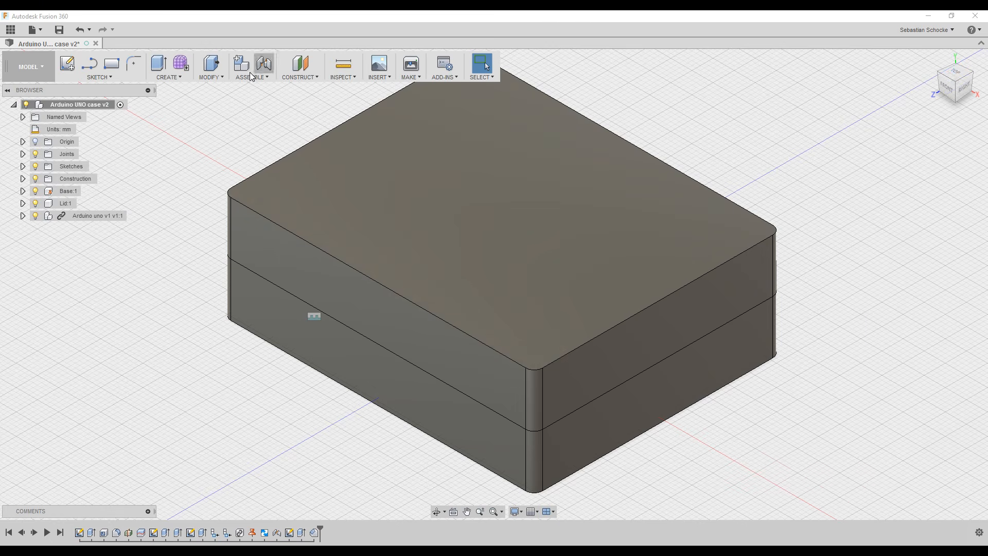
left_click(67, 63)
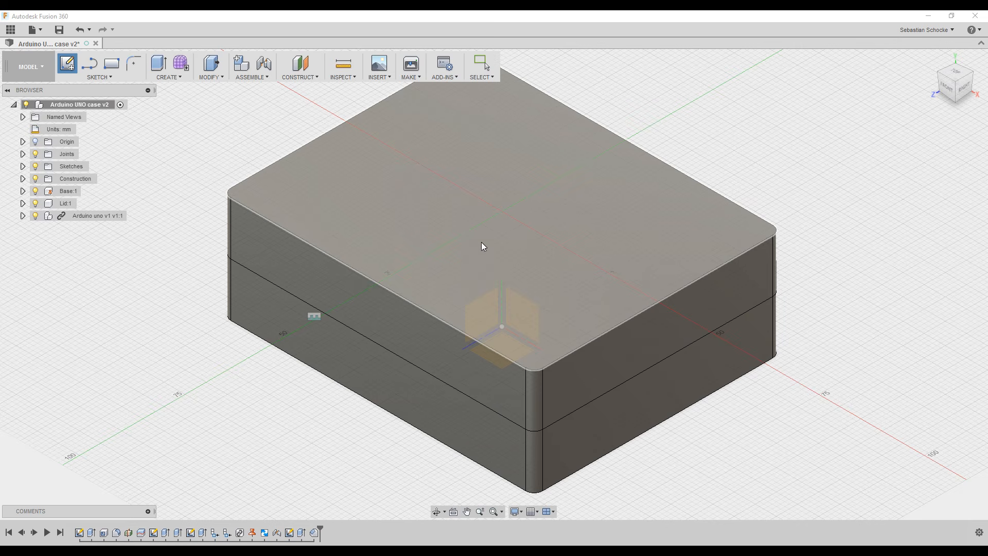
Sketch on the lid's top face and project the Arduino's four mounting-hole positions into it.
left_click(526, 204)
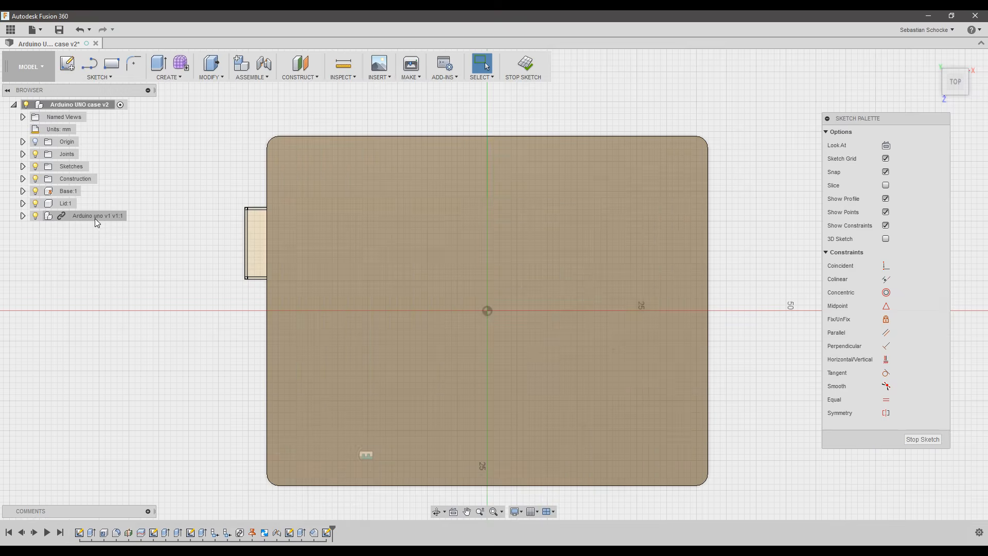
left_click(35, 204)
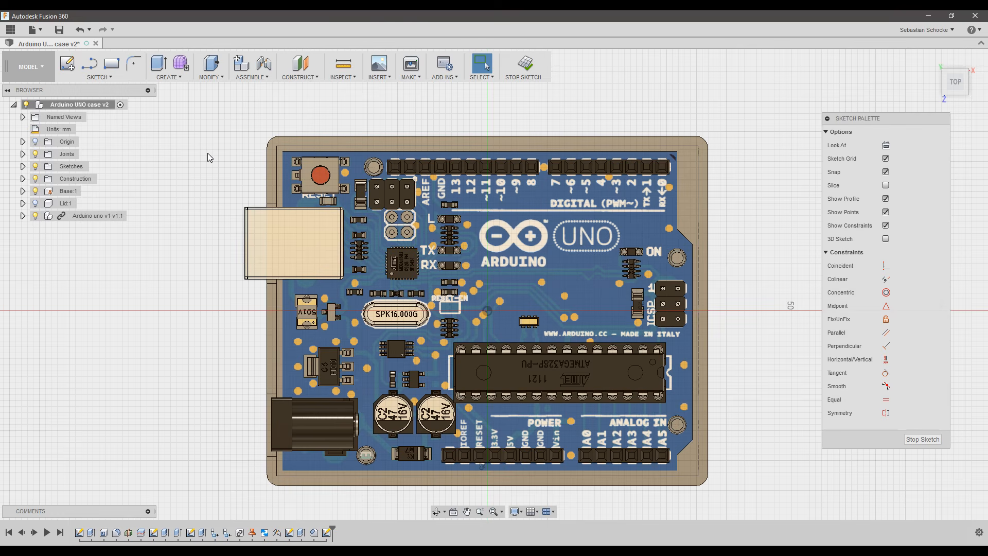
key("p")
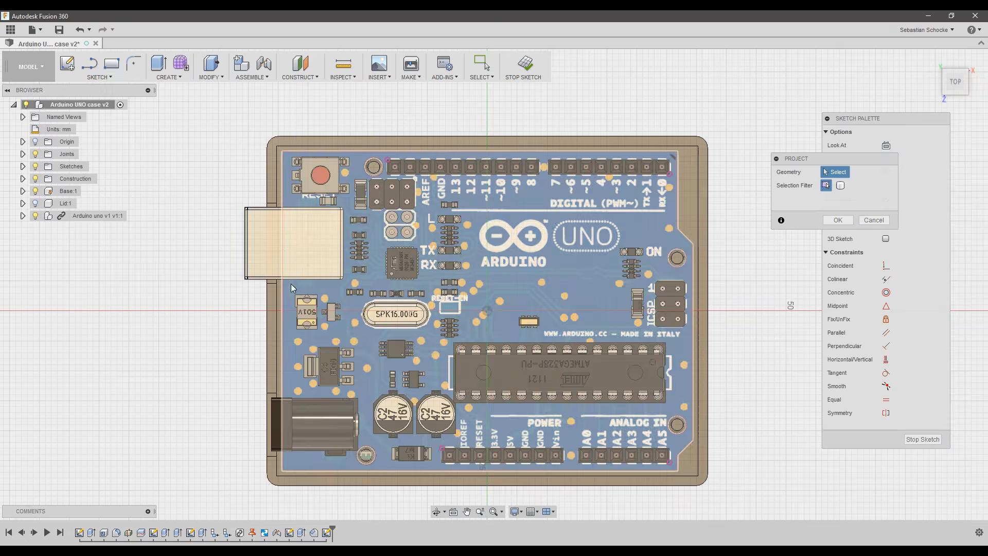
left_click(36, 203)
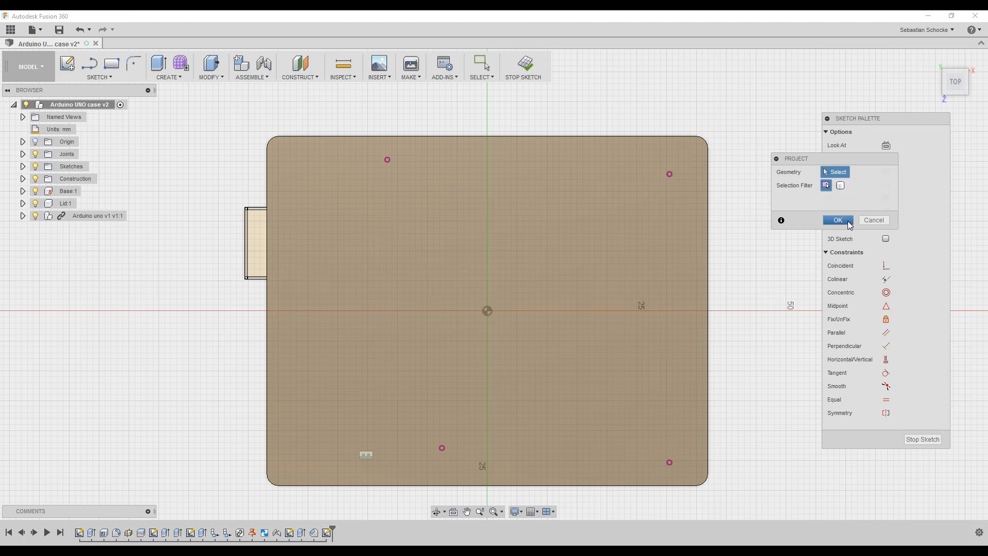
left_click(849, 224)
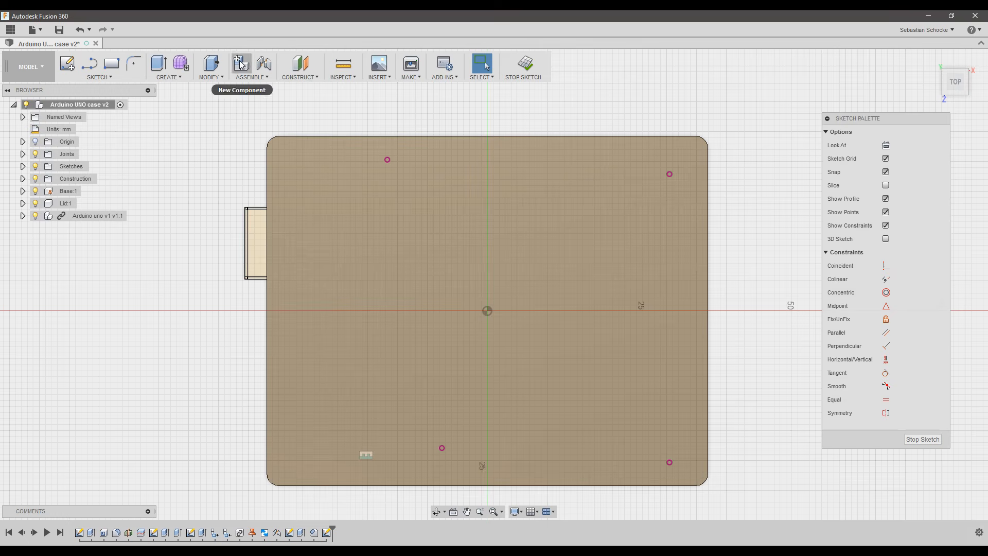
Draw two long, narrow rectangles between the projected mounting points, one at the top and one at the bottom.
left_click(113, 66)
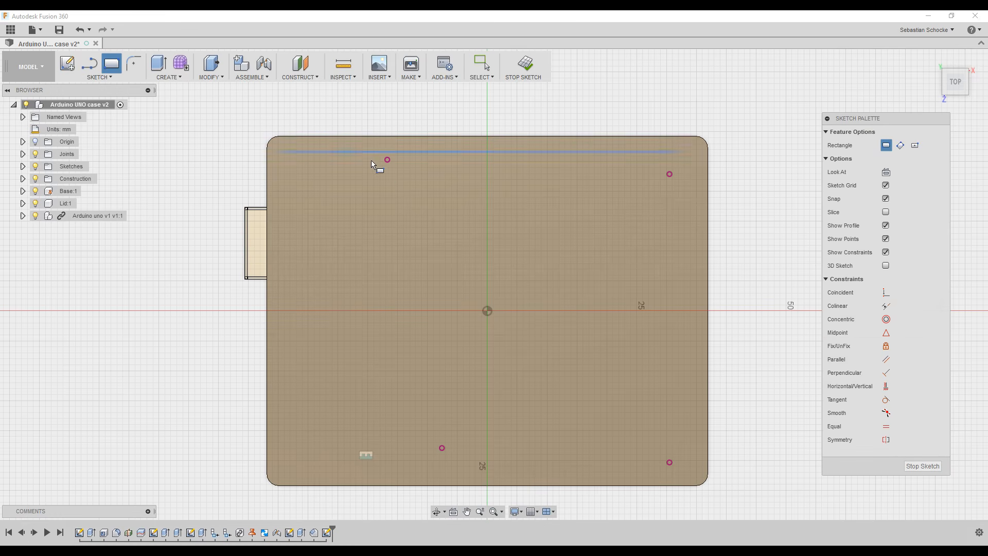
left_click(387, 160)
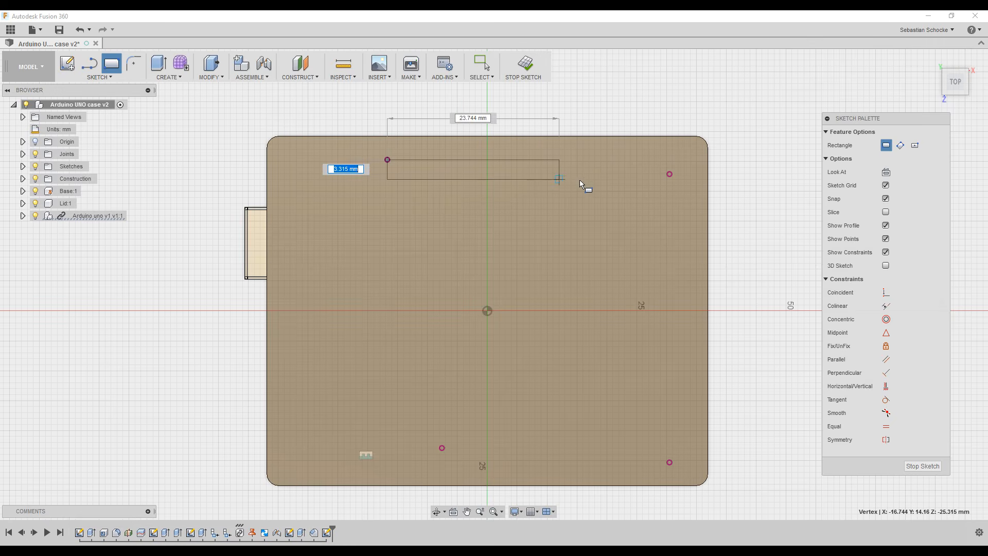
left_click(670, 174)
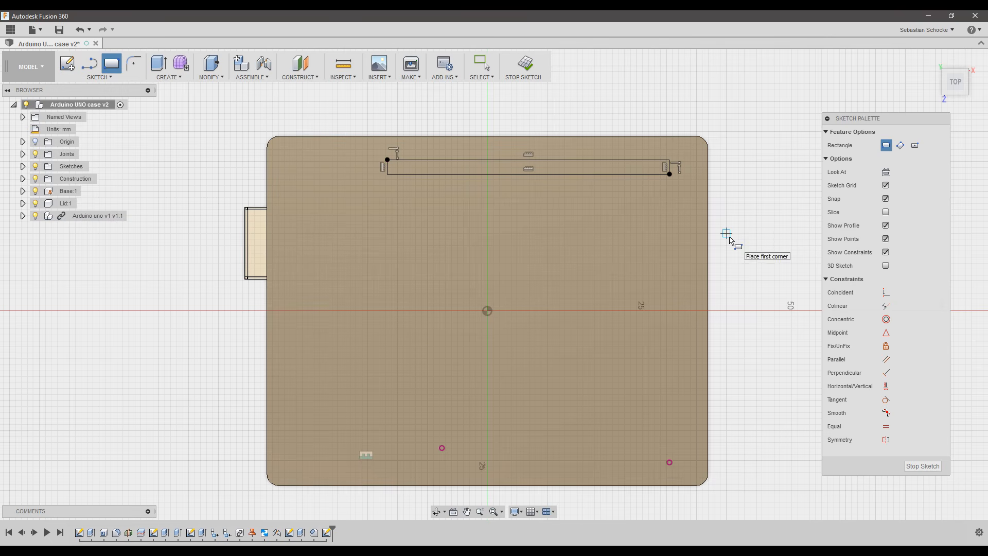
left_click(442, 448)
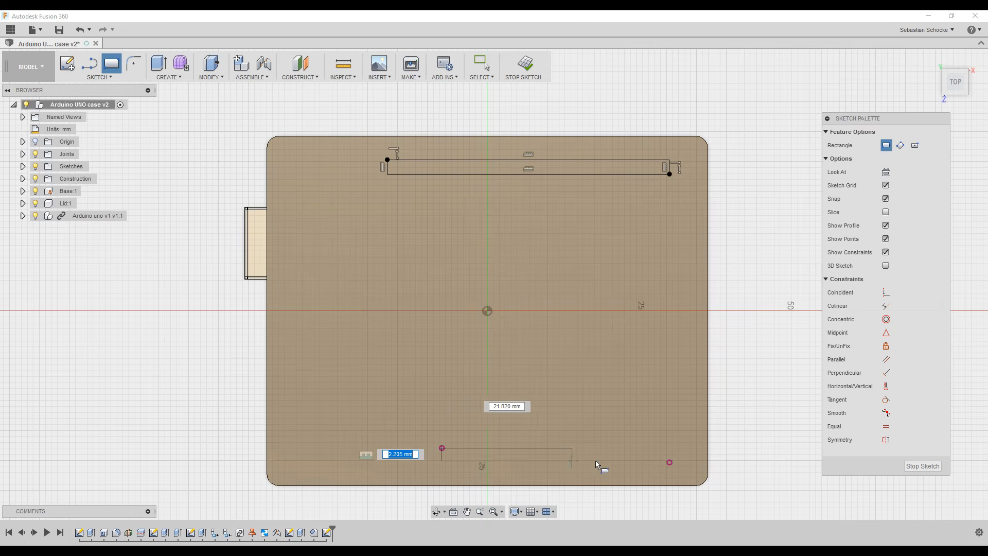
left_click(669, 462)
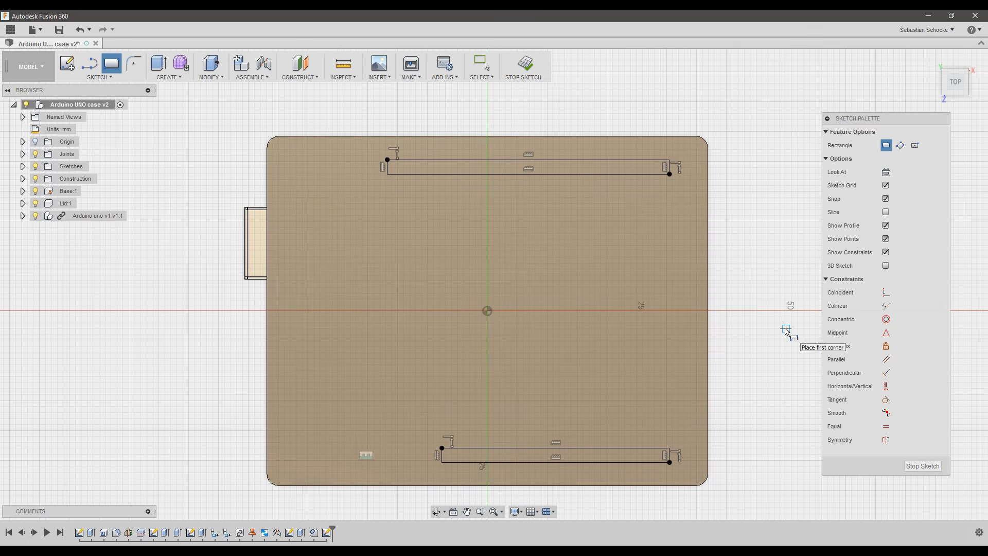
key("Escape")
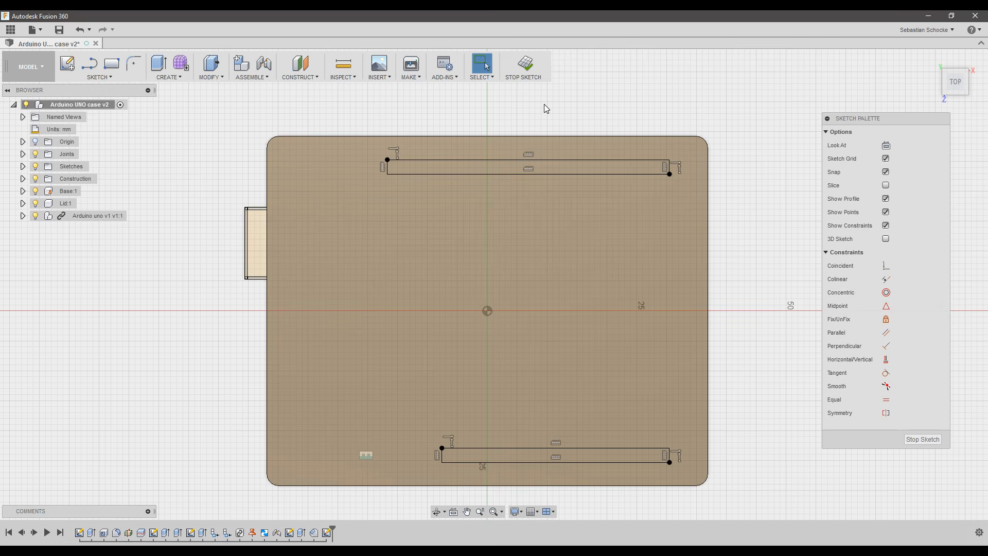
Offset the top slot rectangle outward by 0.6 mm (-0.6).
key("o")
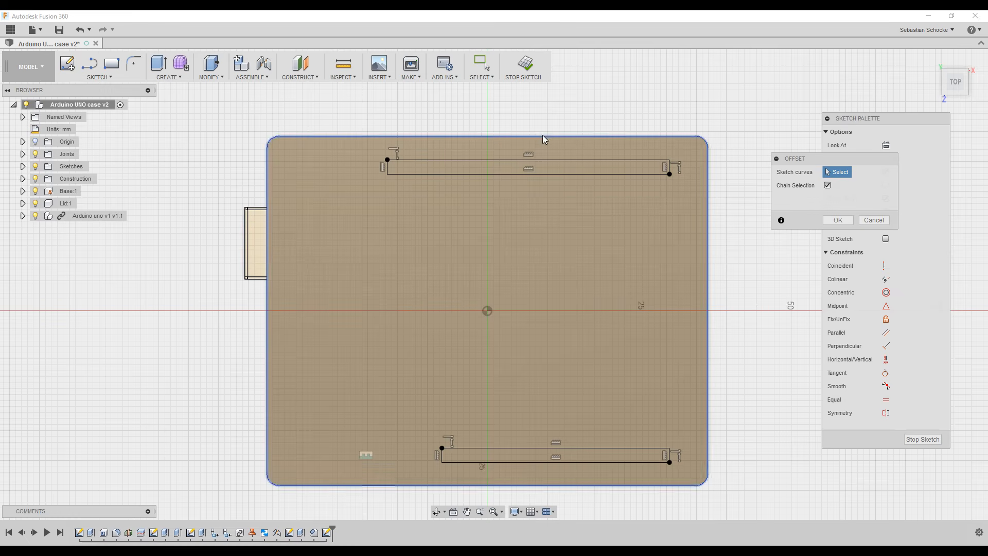
left_click(505, 162)
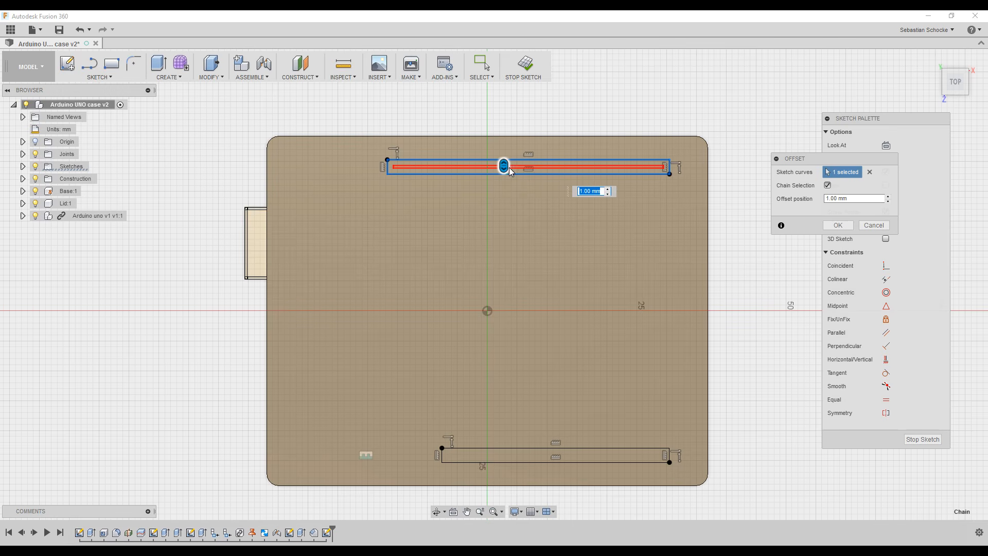
left_click_drag(510, 170, 512, 153)
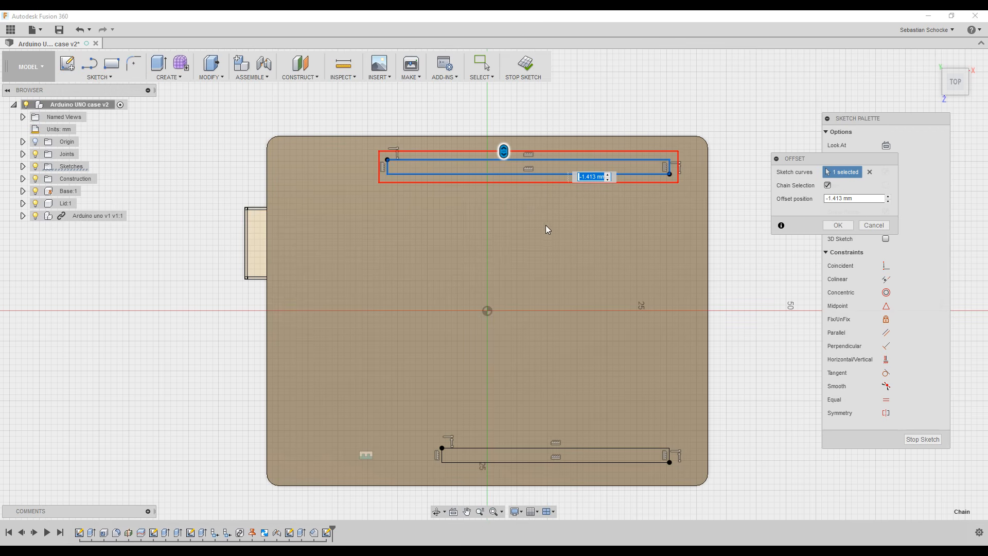
type("-0.5")
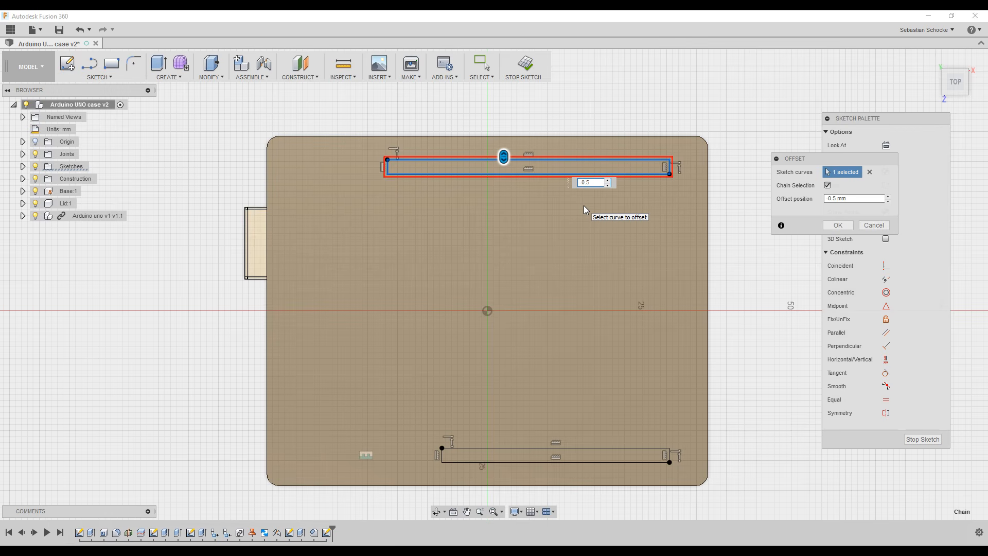
key("BackSpace")
type("6")
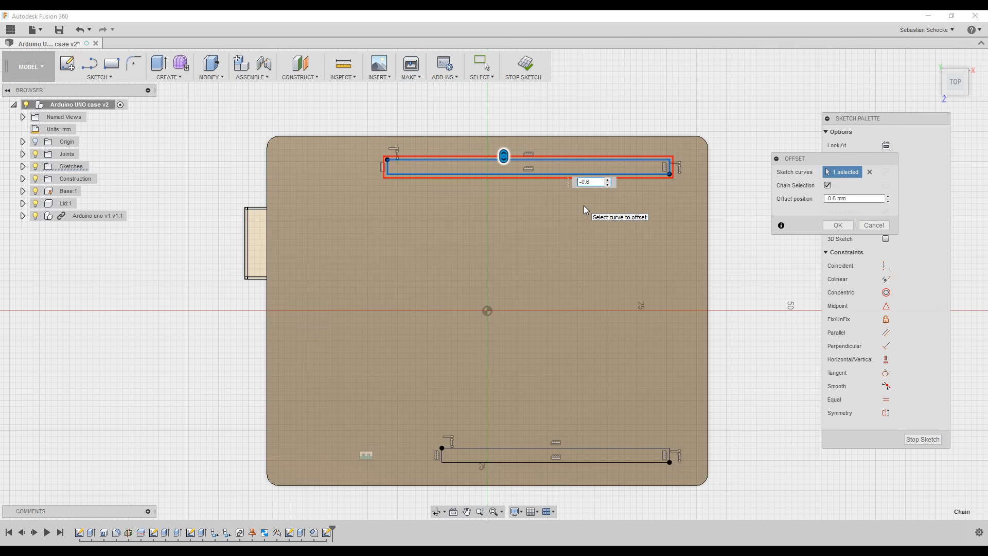
key("Return")
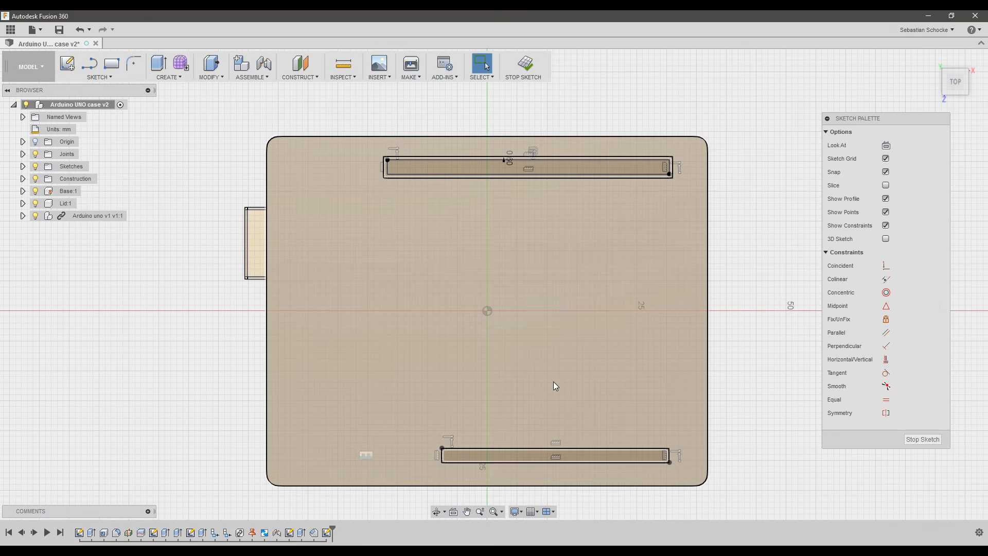
Offset the bottom slot rectangle outward by 0.6 mm to match the top one.
key("o")
left_click(556, 456)
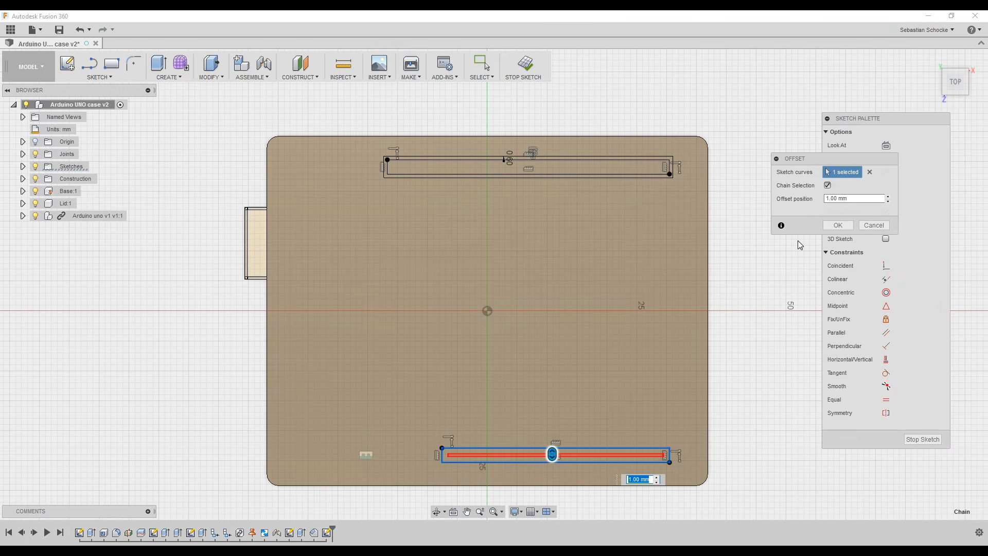
left_click(853, 199)
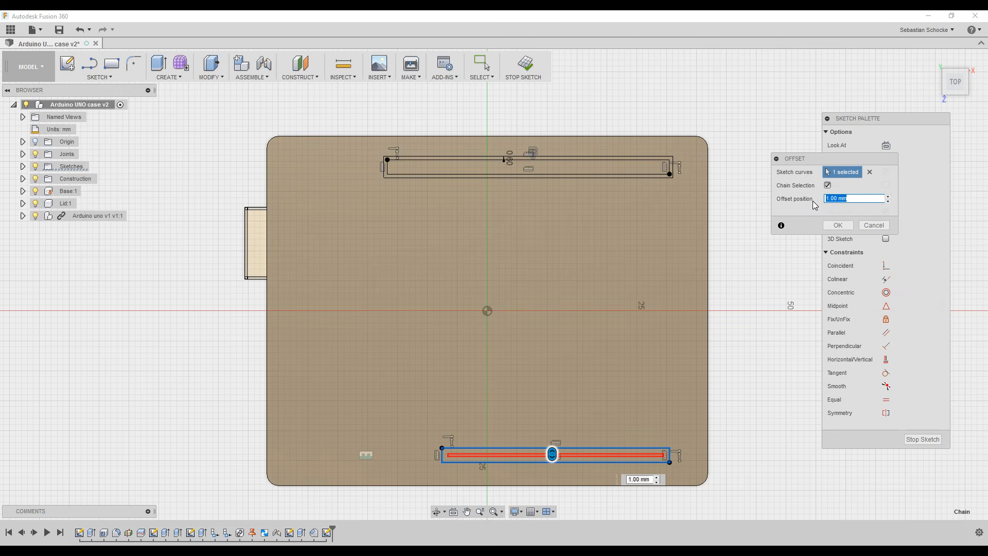
type("-0.6")
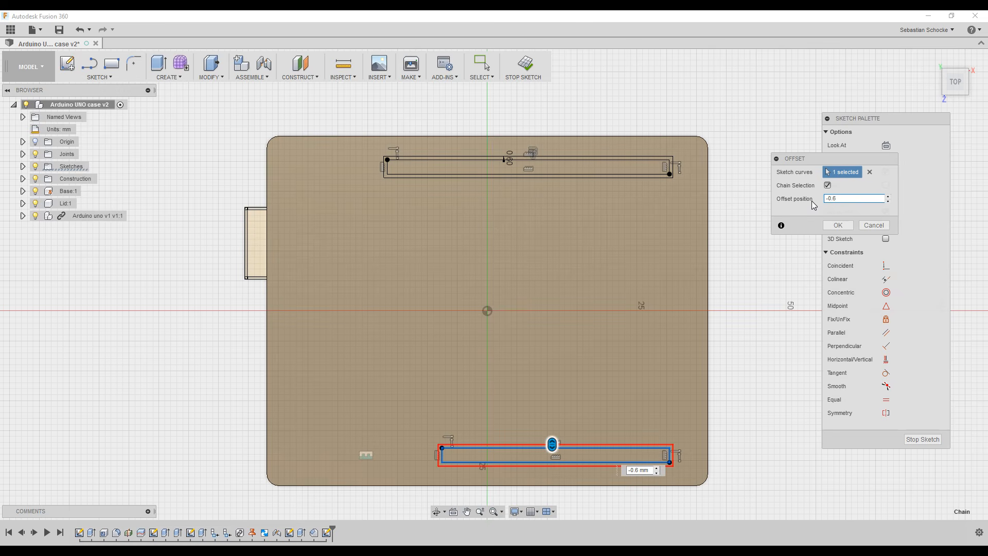
key("Return")
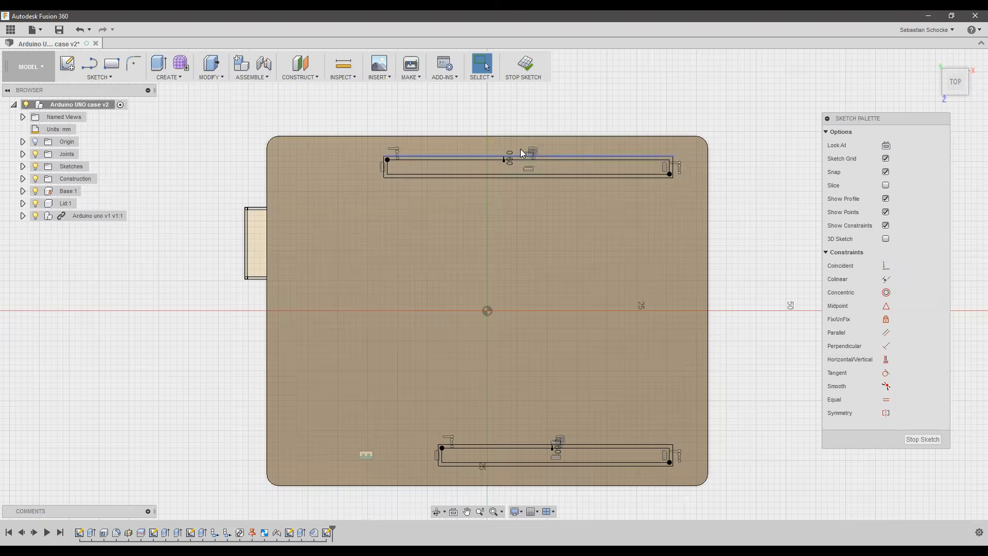
Convert the top slot's inner lower, upper and right end lines to construction geometry.
scroll(406, 158, "up", 3)
scroll(406, 157, "up", 3)
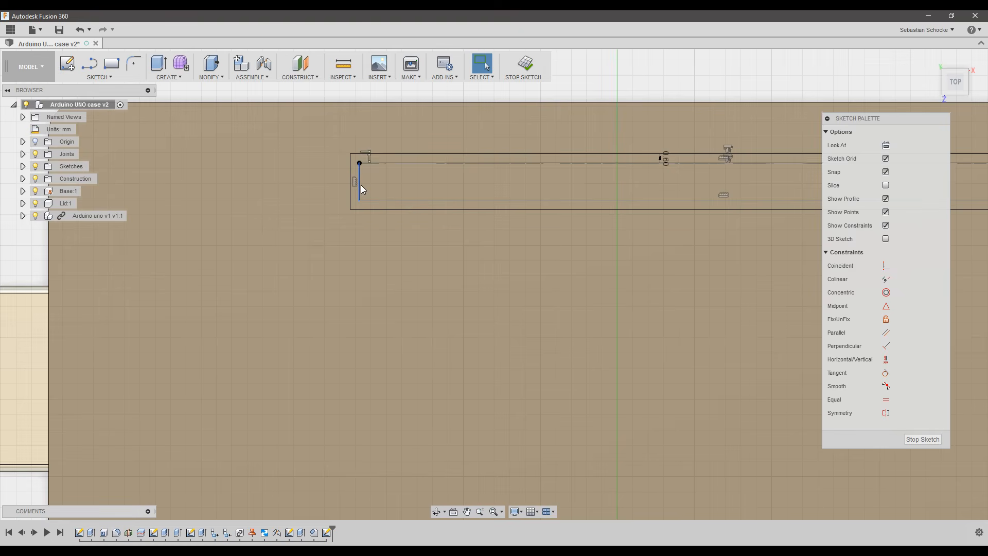
scroll(554, 187, "down", 1)
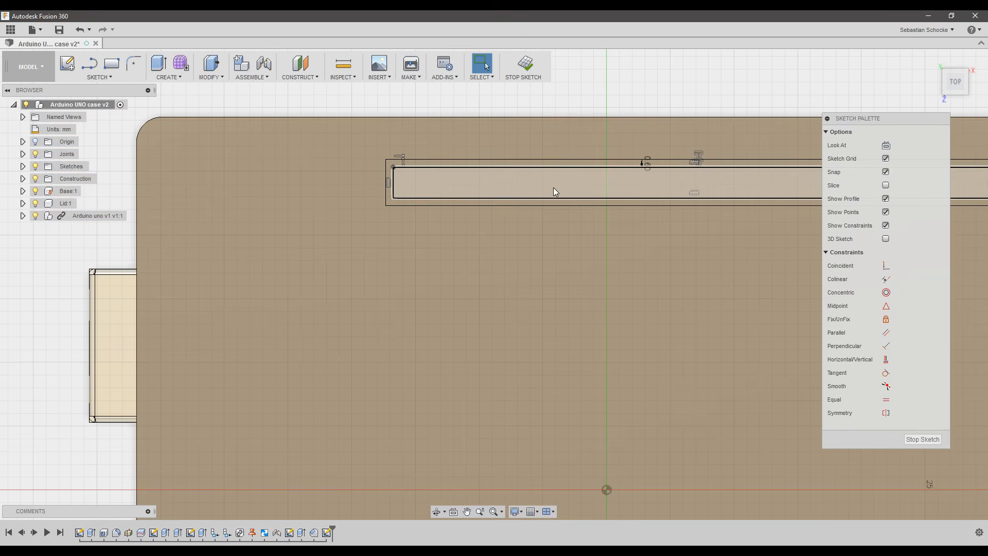
left_click(446, 198)
key("x")
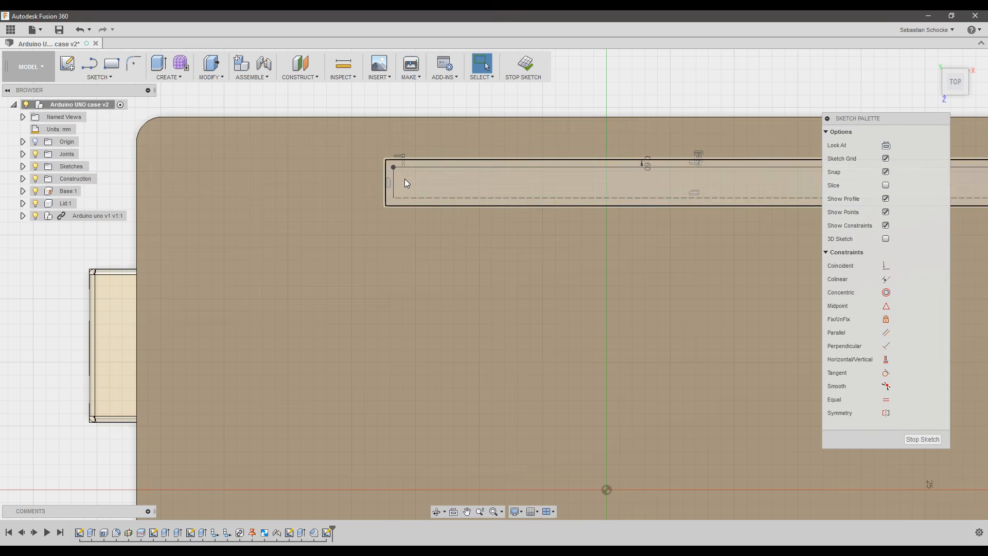
key("Escape")
left_click(438, 167)
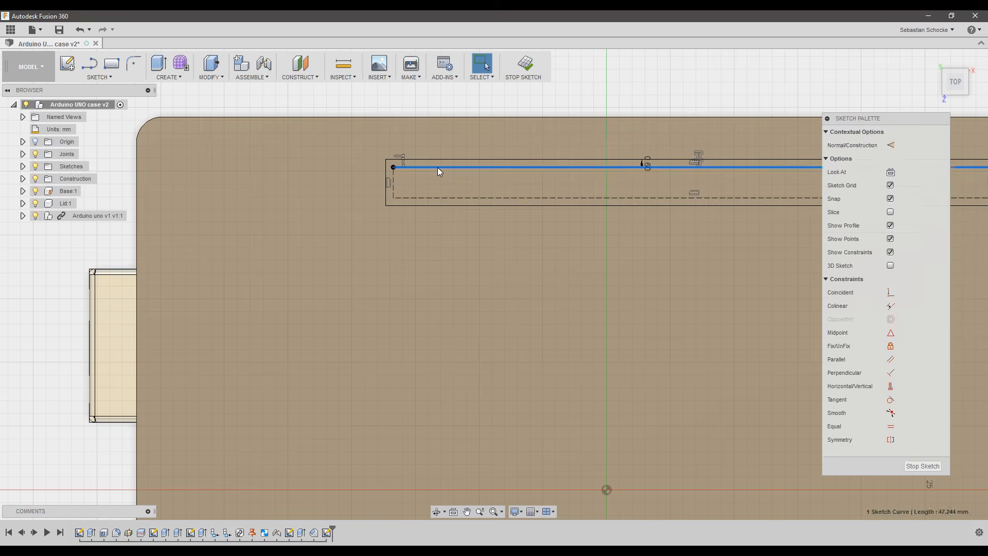
key("x")
key("Escape")
middle_click_drag(644, 185, 344, 187)
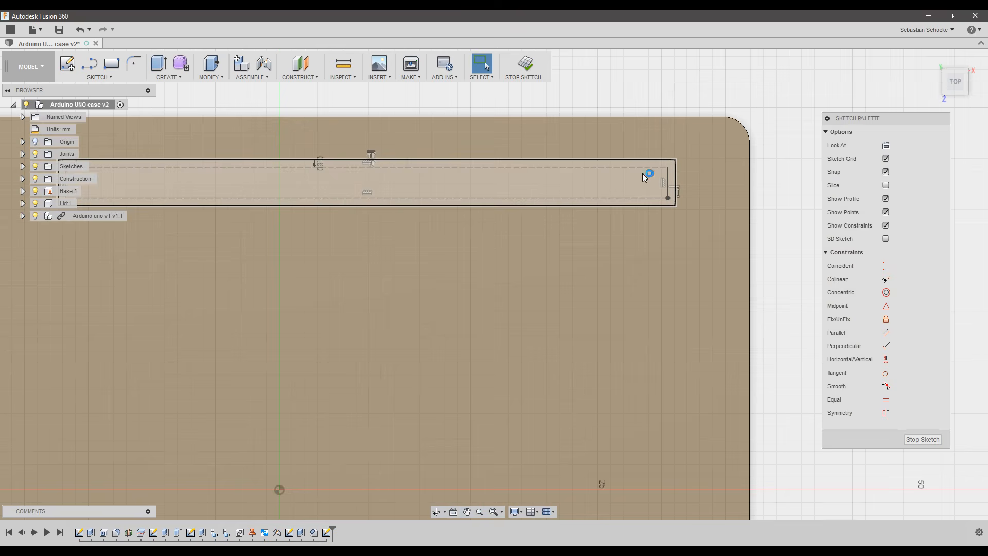
scroll(669, 178, "up", 2)
scroll(669, 181, "up", 2)
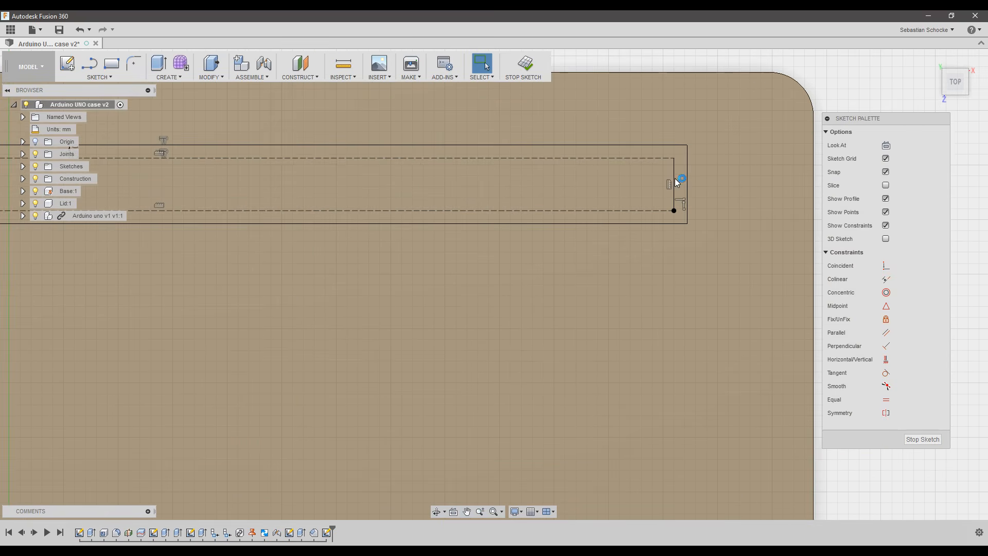
left_click(673, 174)
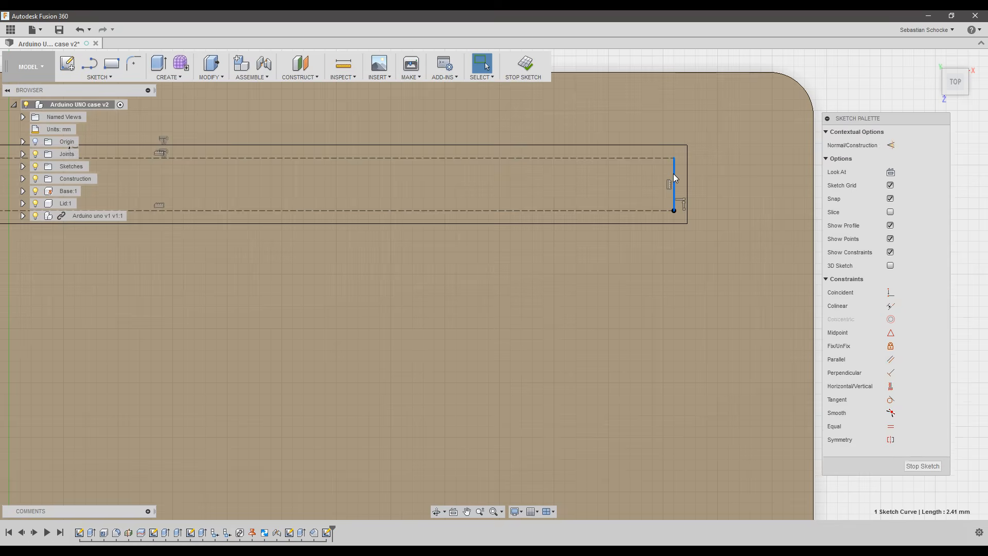
key("x")
key("Escape")
Convert all four inner lines of the bottom slot to construction geometry.
scroll(664, 433, "down", 4)
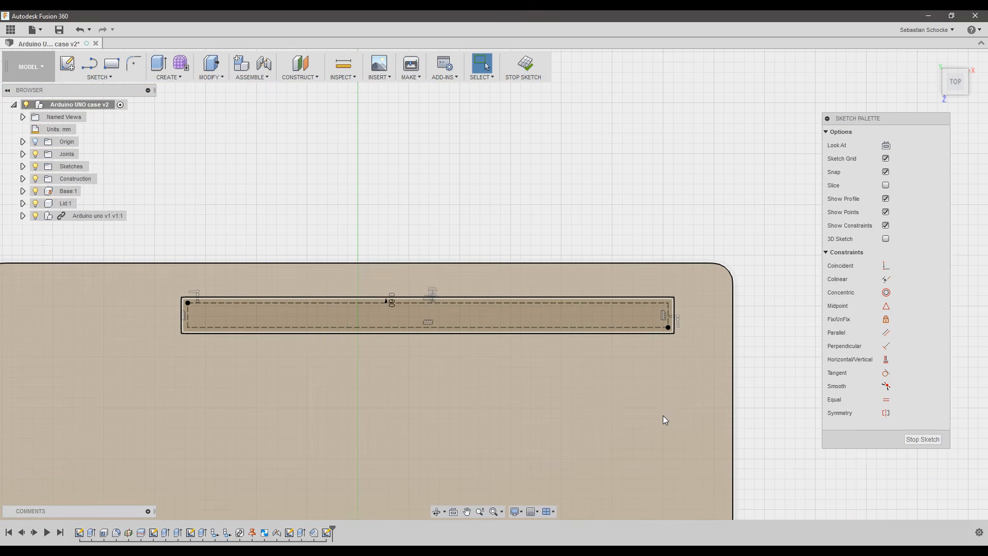
middle_click_drag(667, 414, 669, 324)
scroll(672, 360, "down", 1)
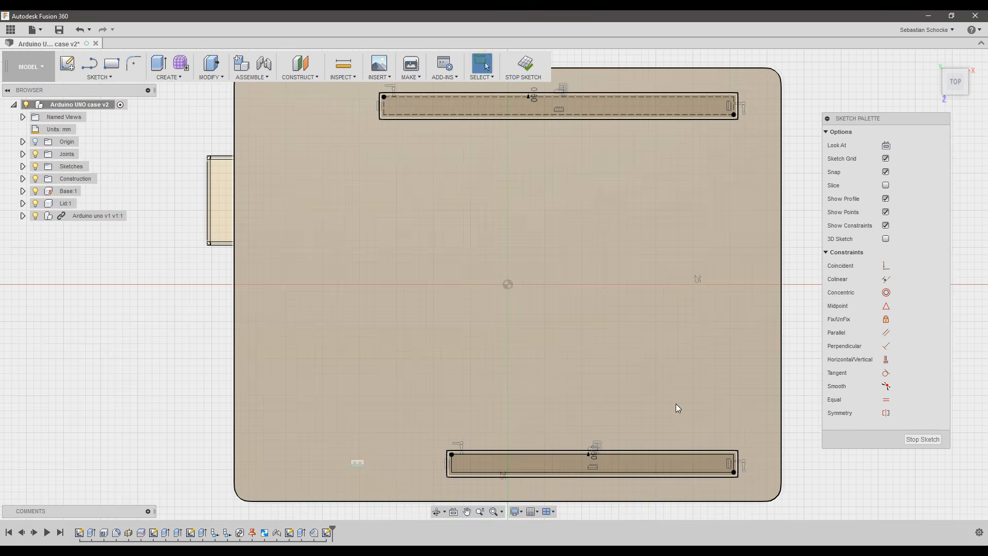
scroll(707, 453, "up", 5)
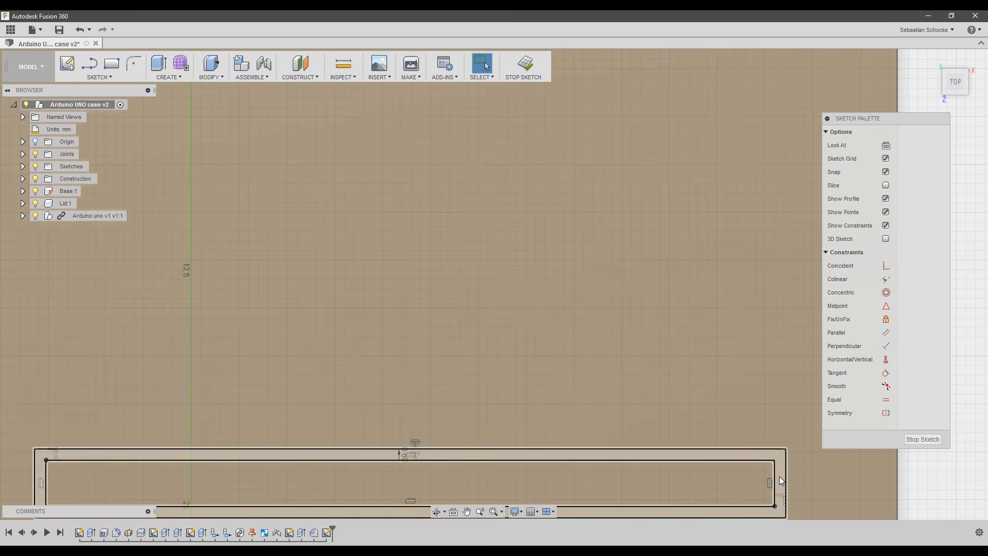
left_click(775, 475)
key("x")
key("Escape")
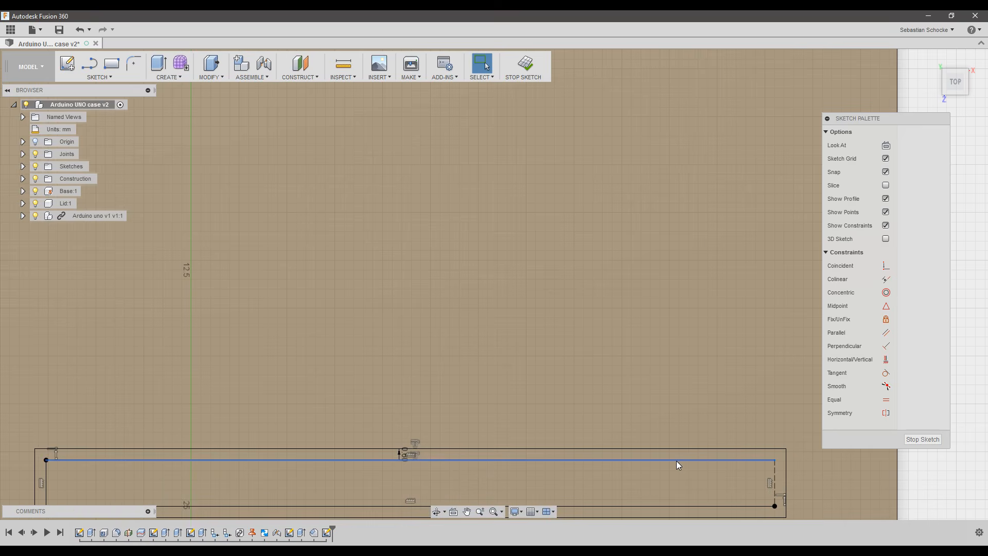
left_click(676, 461)
key("x")
key("Escape")
left_click(670, 505)
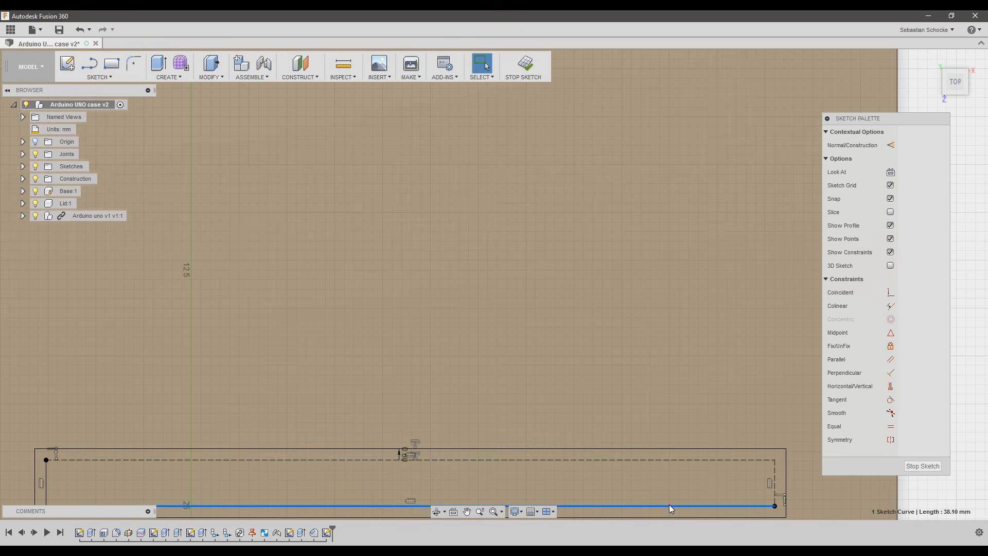
key("x")
key("Escape")
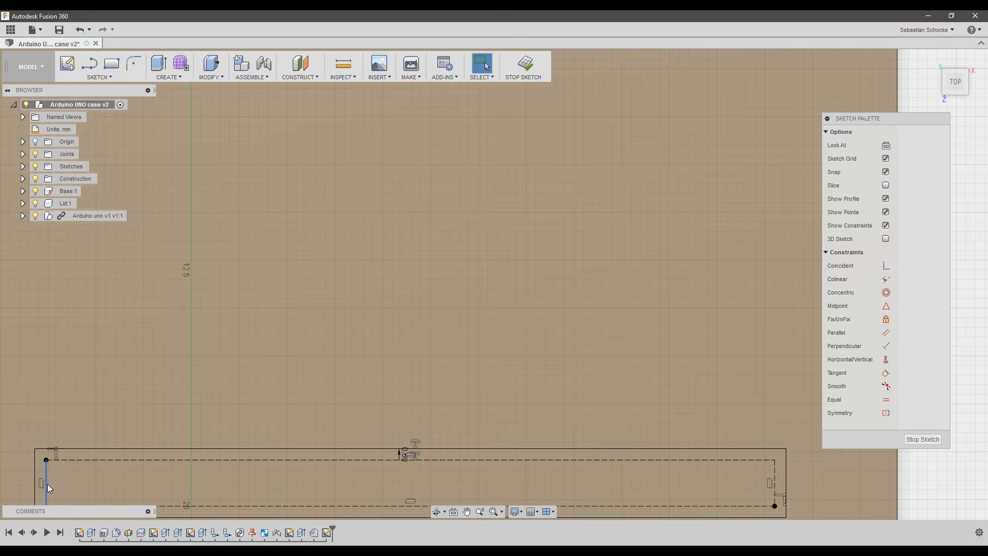
left_click(48, 483)
key("x")
key("Escape")
key("e")
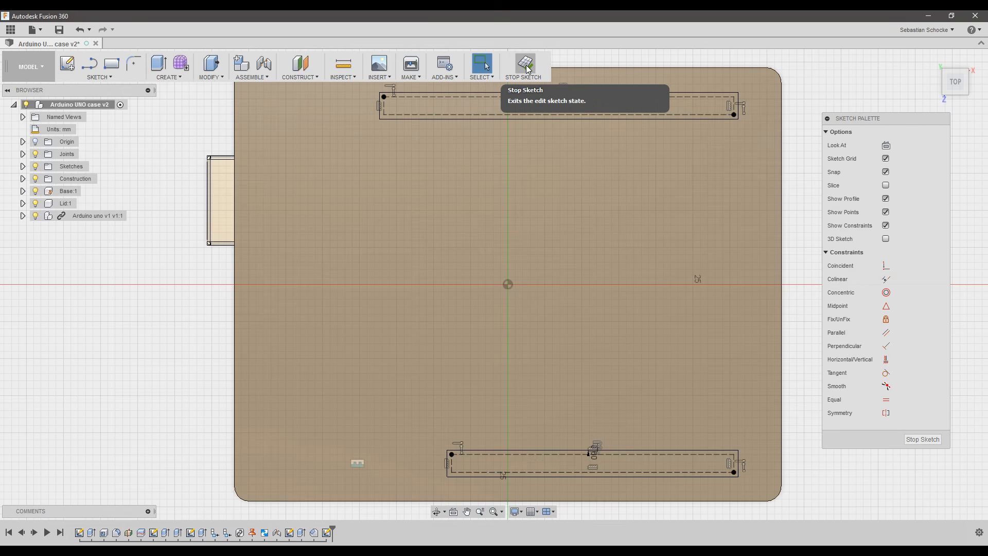
Finish the sketch and preview a 2 mm cut extrusion of both slot profiles into the lid.
left_click(527, 69)
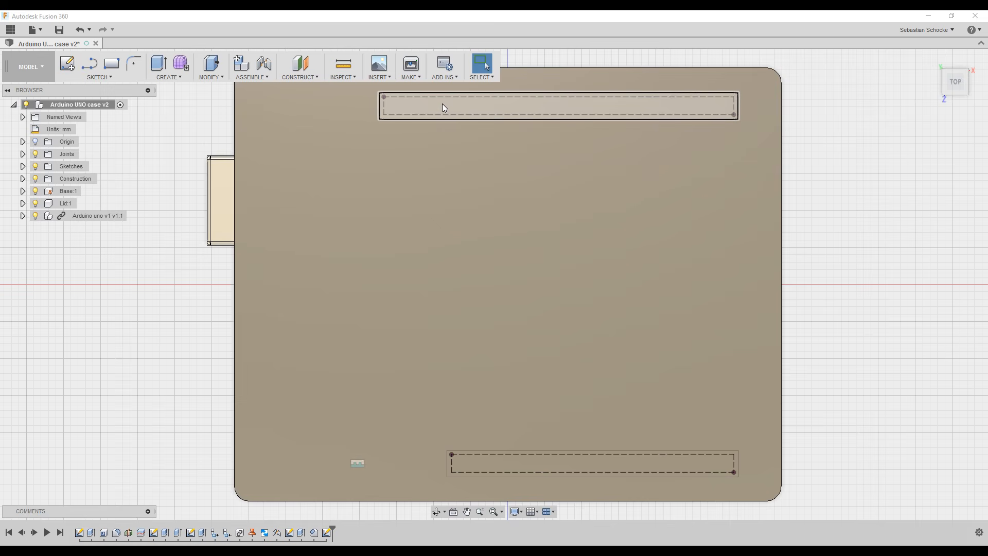
key("e")
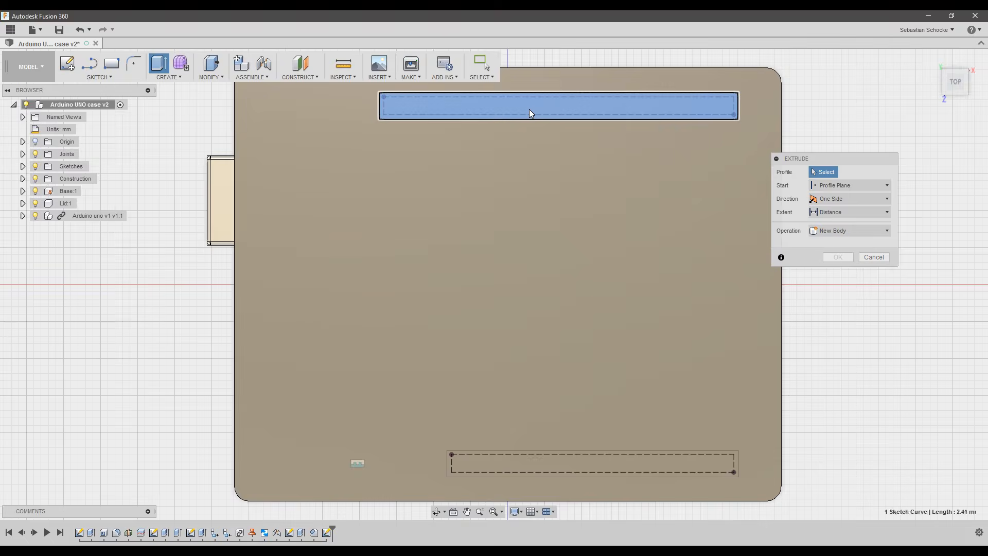
left_click(531, 109)
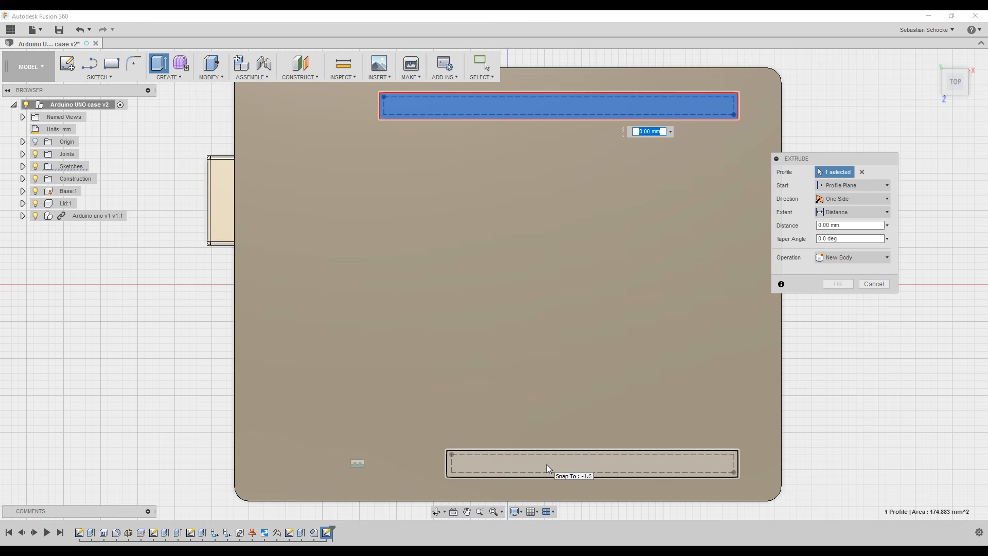
left_click(547, 464)
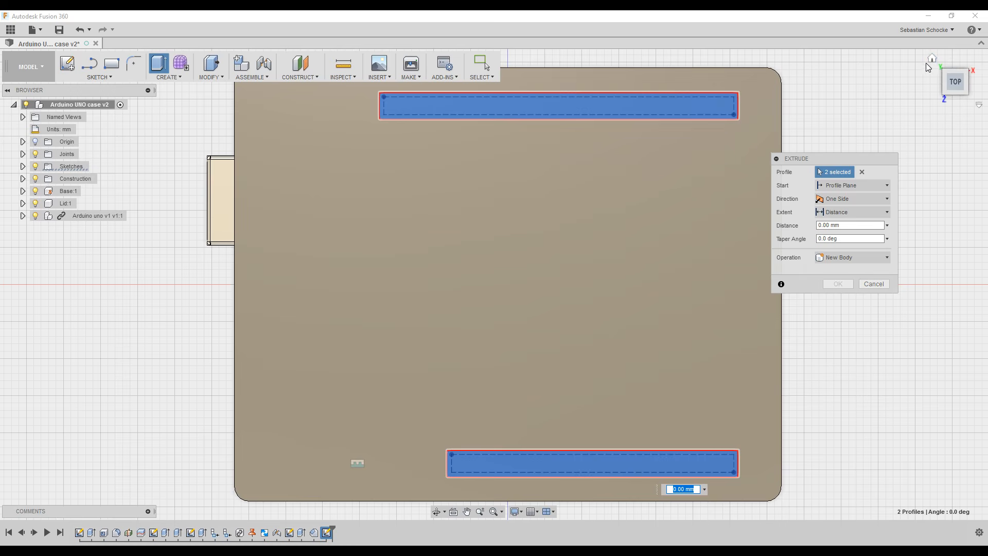
left_click(932, 58)
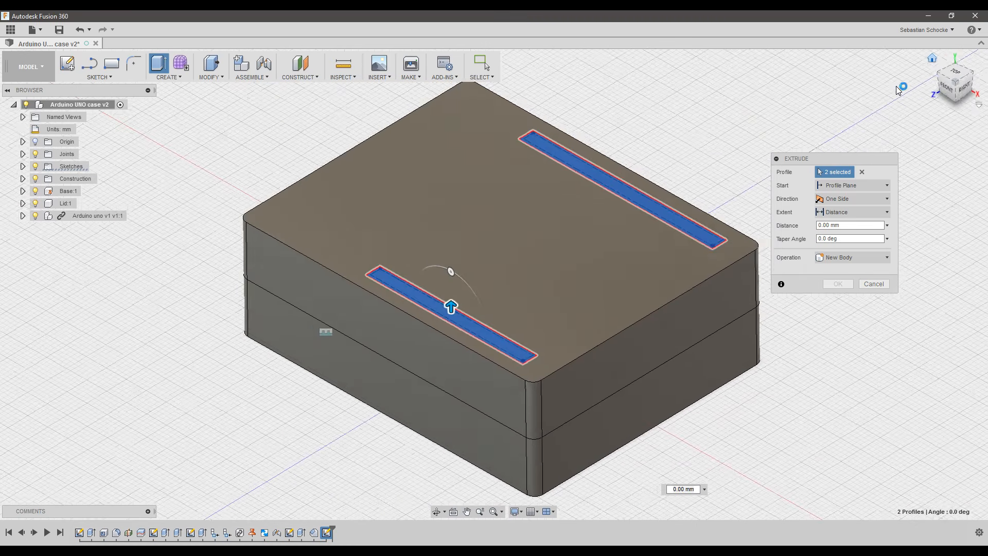
mouse_move(451, 307)
left_mouse_down()
mouse_move(455, 328)
mouse_move(458, 320)
left_mouse_up()
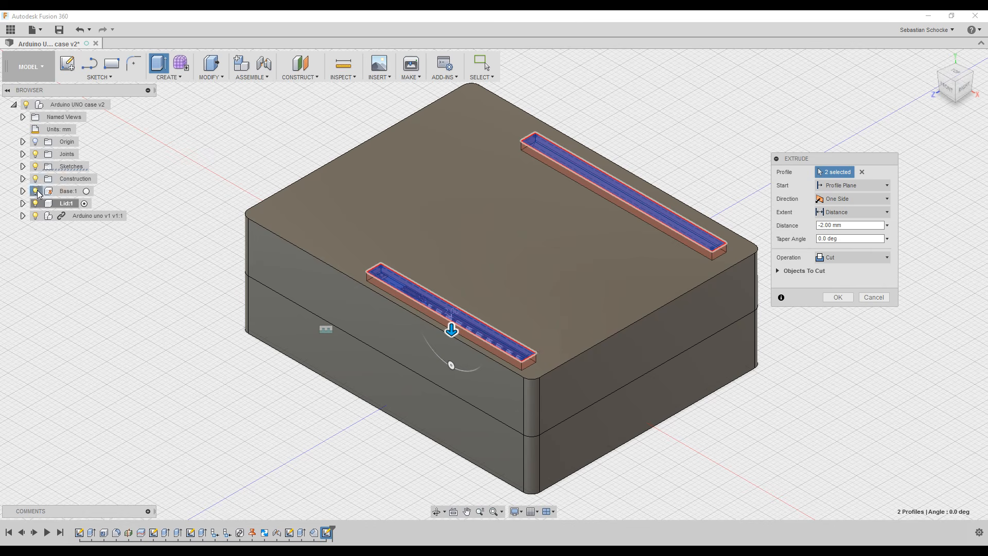
Hide the base and board, set the cut extent To Object at the lid's inner face, and apply it.
left_click(36, 191)
left_click(35, 216)
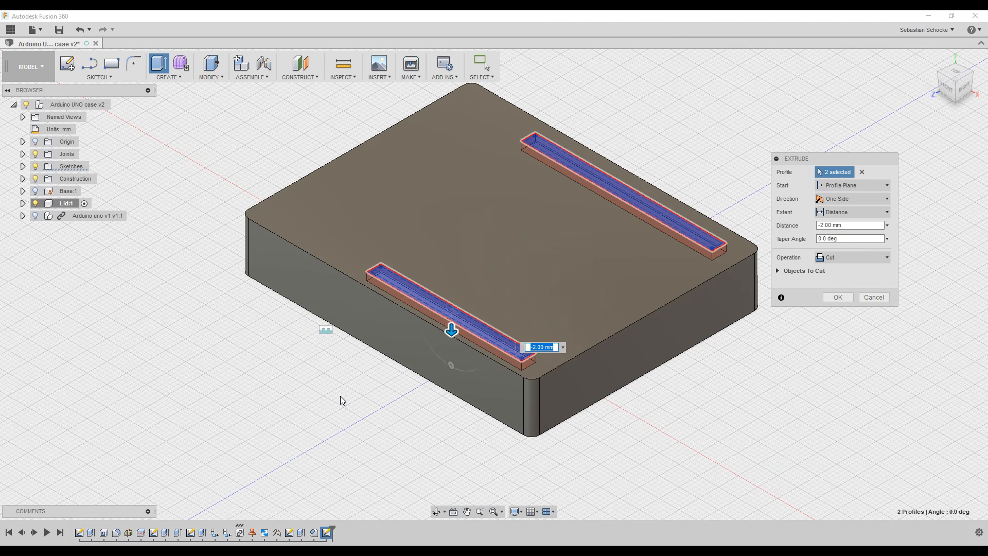
middle_click_drag(340, 396, 489, 329, "shift")
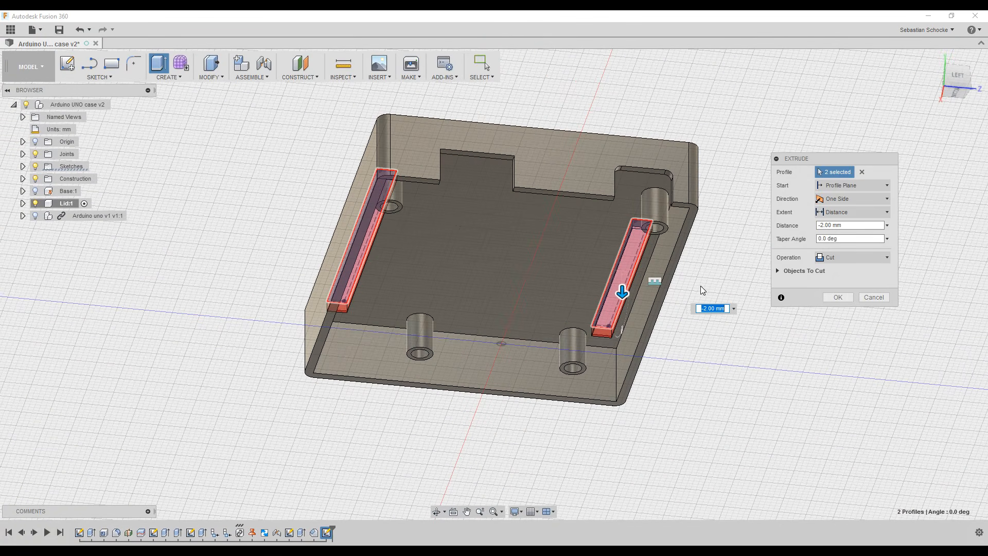
left_click(838, 213)
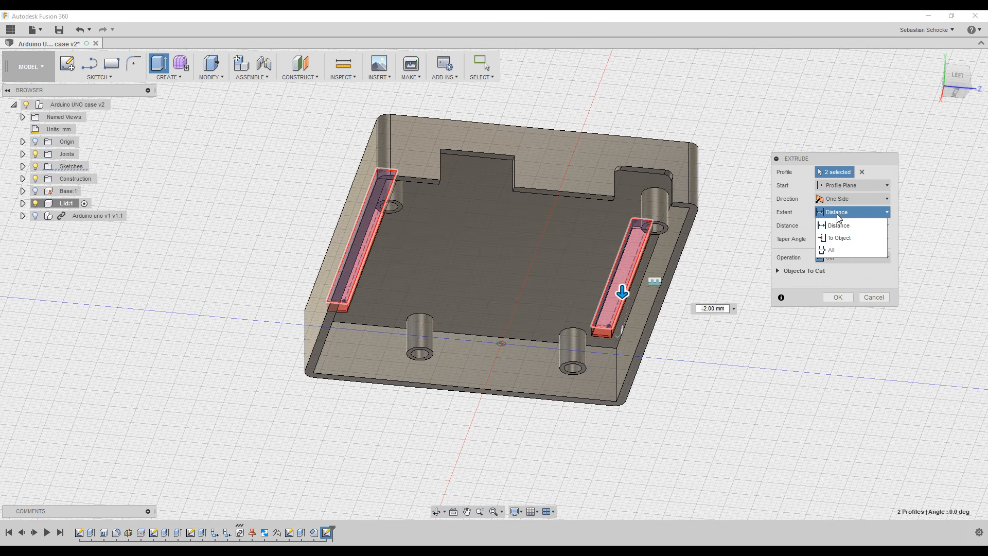
left_click(839, 237)
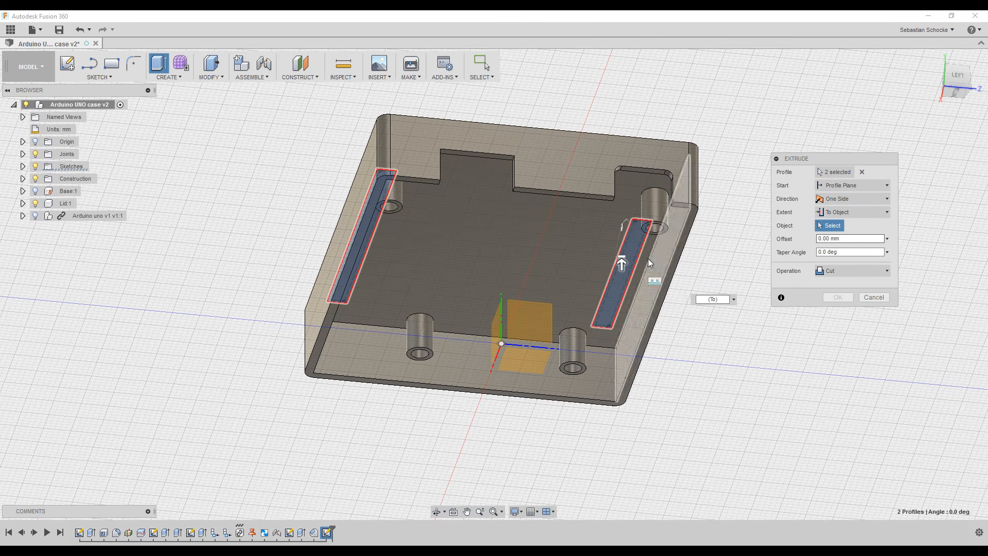
left_click(504, 255)
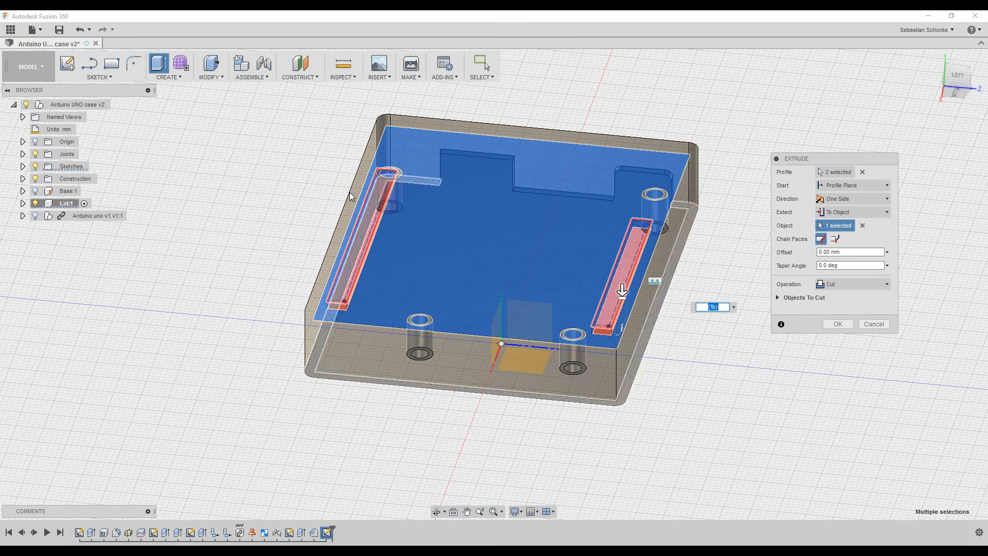
middle_click_drag(260, 147, 403, 220, "shift")
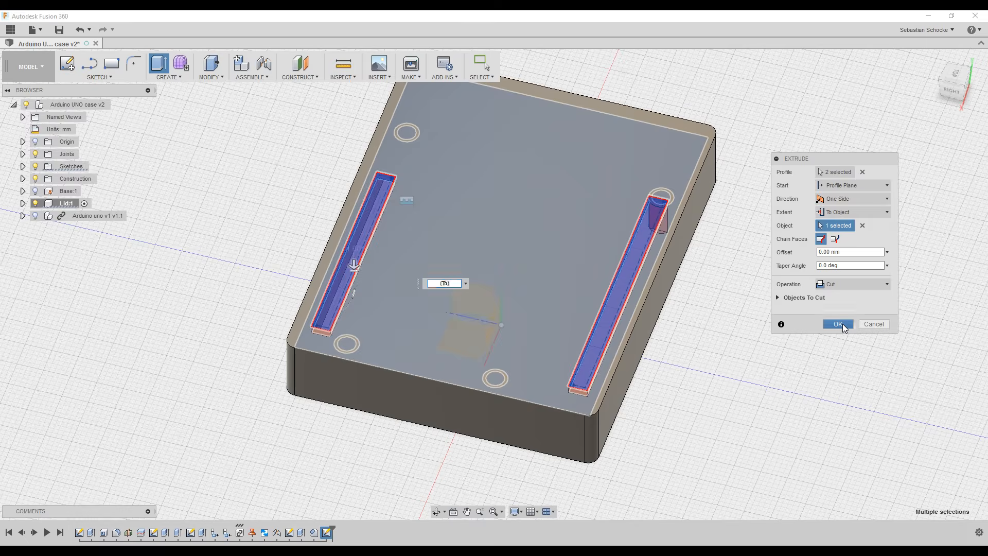
left_click(838, 323)
Orbit around to inspect the lid's underside, walls and bosses.
middle_click_drag(685, 306, 623, 178, "shift")
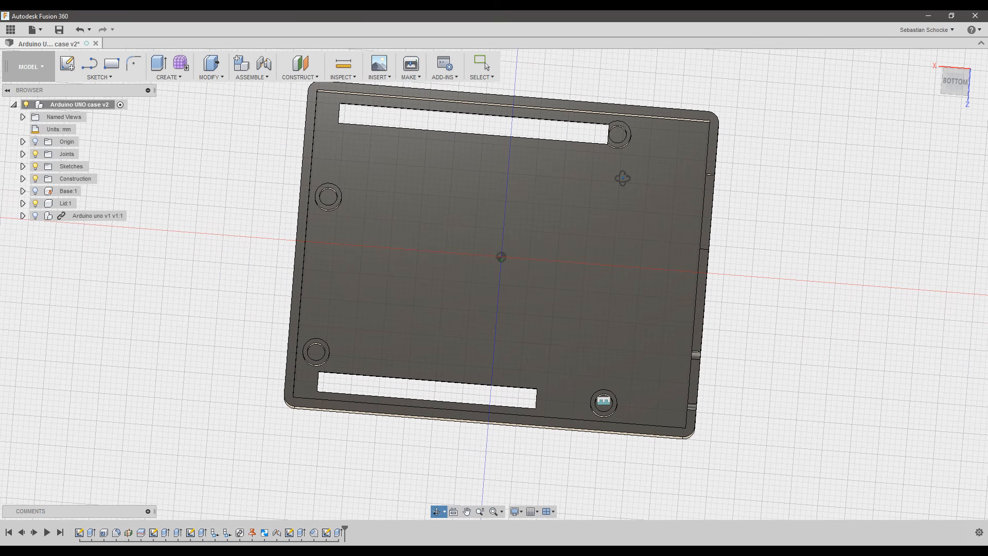
middle_click_drag(623, 178, 601, 145, "shift")
scroll(601, 139, "up", 5)
scroll(600, 128, "up", 5)
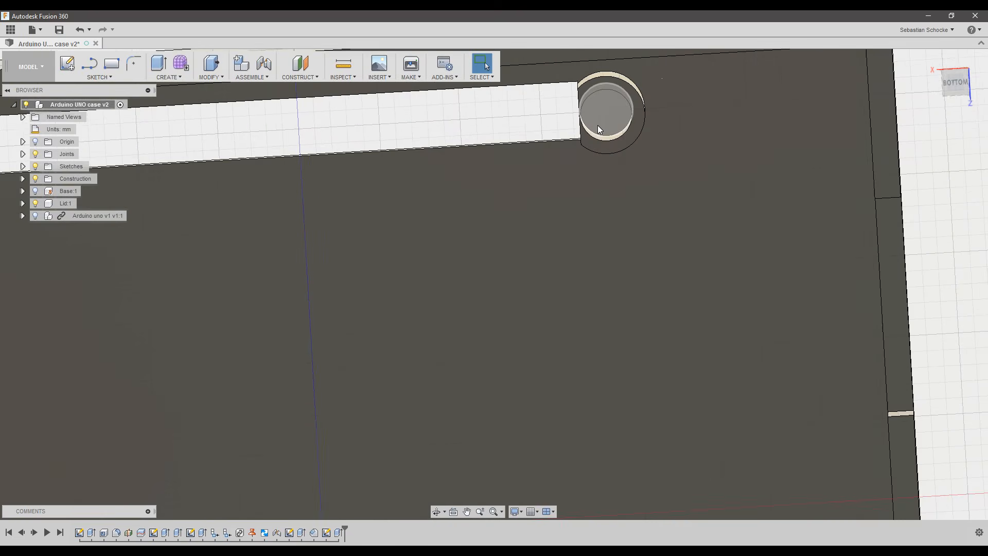
scroll(597, 127, "down", 3)
scroll(597, 129, "down", 5)
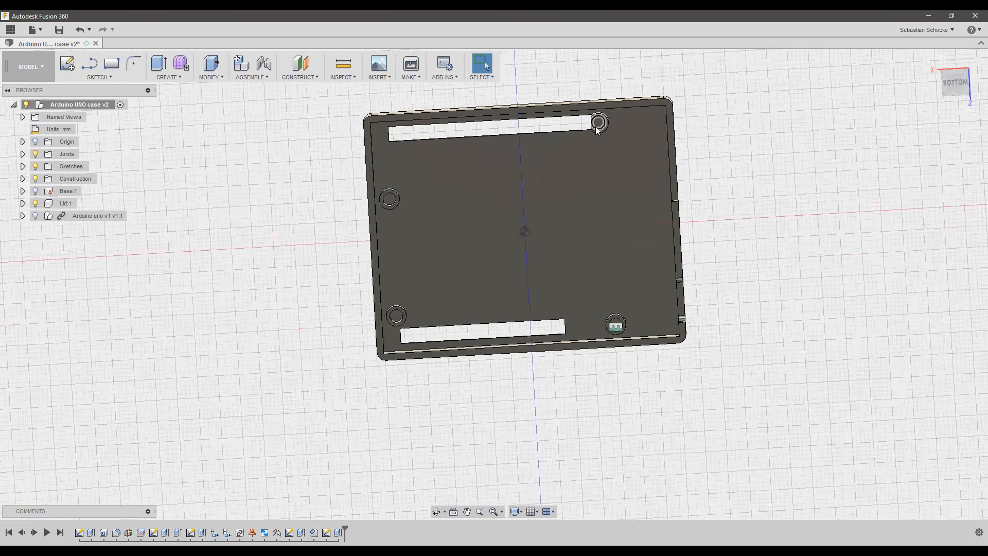
middle_click_drag(336, 190, 360, 212, "shift")
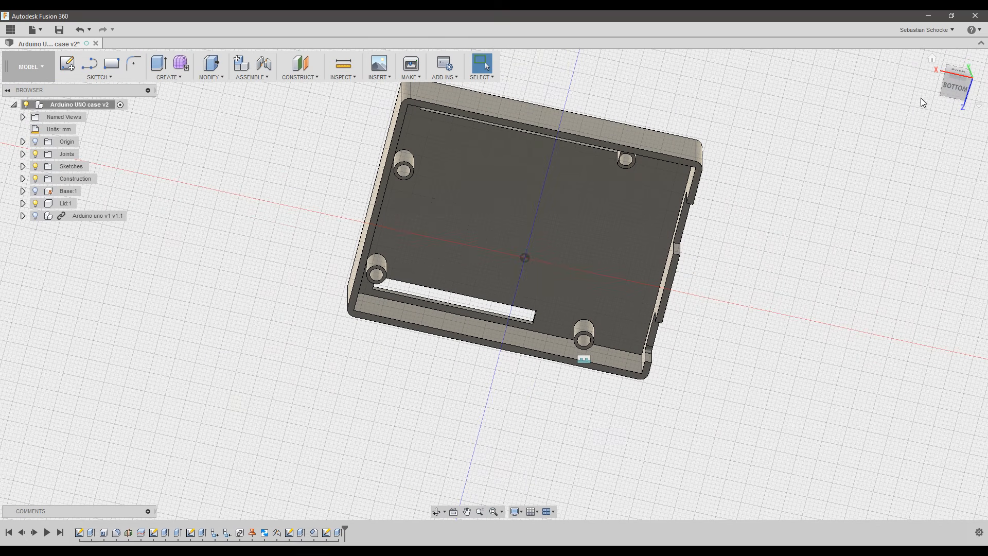
Return to home view, show the Arduino board, and look down on the case top.
left_click(932, 59)
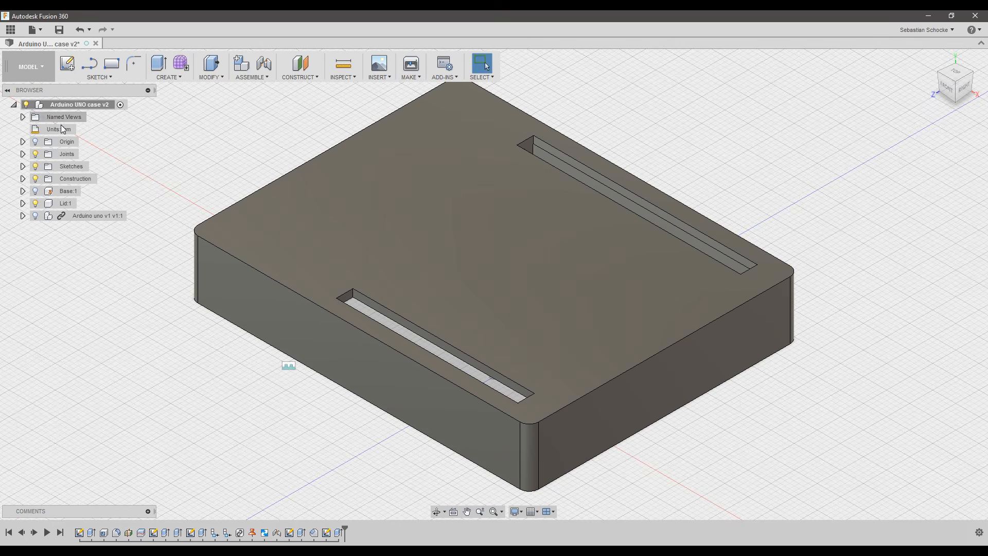
left_click(35, 216)
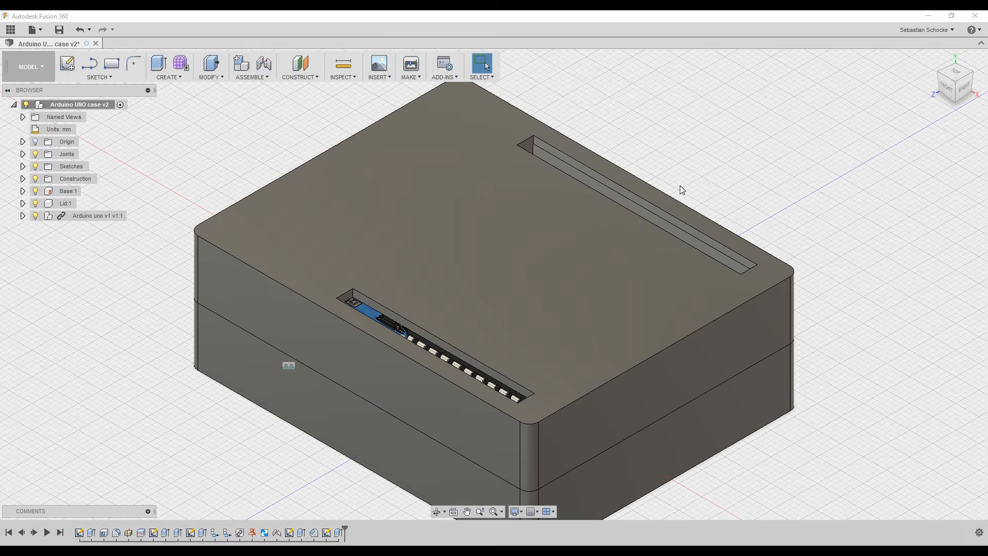
middle_click_drag(304, 148, 650, 193, "shift")
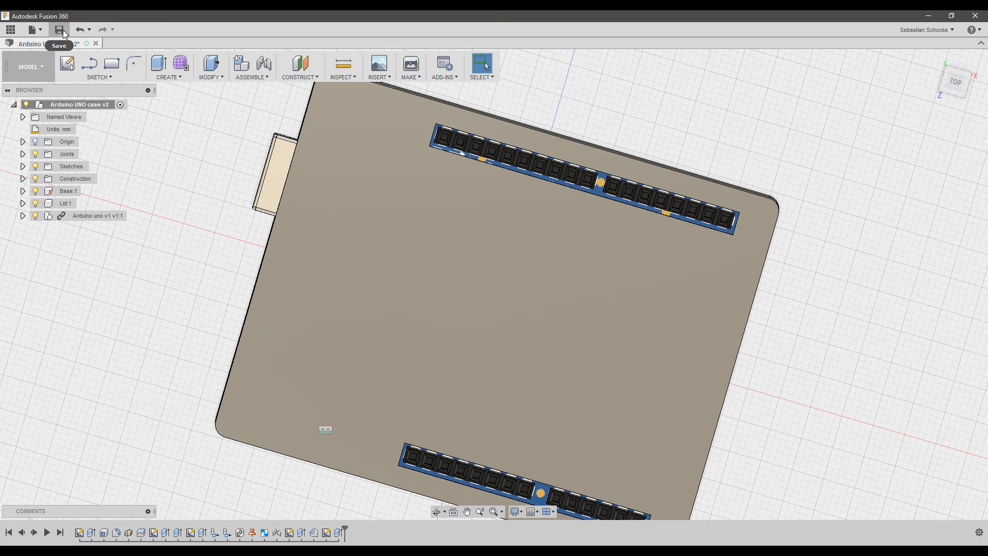
Save the Arduino UNO case as version 3 with the default description.
left_click(934, 60)
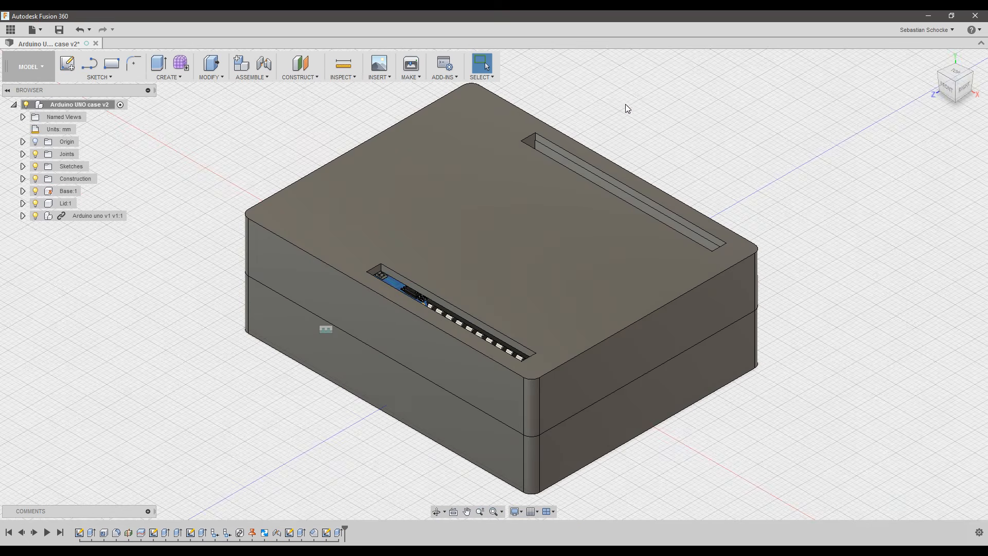
left_click(63, 32)
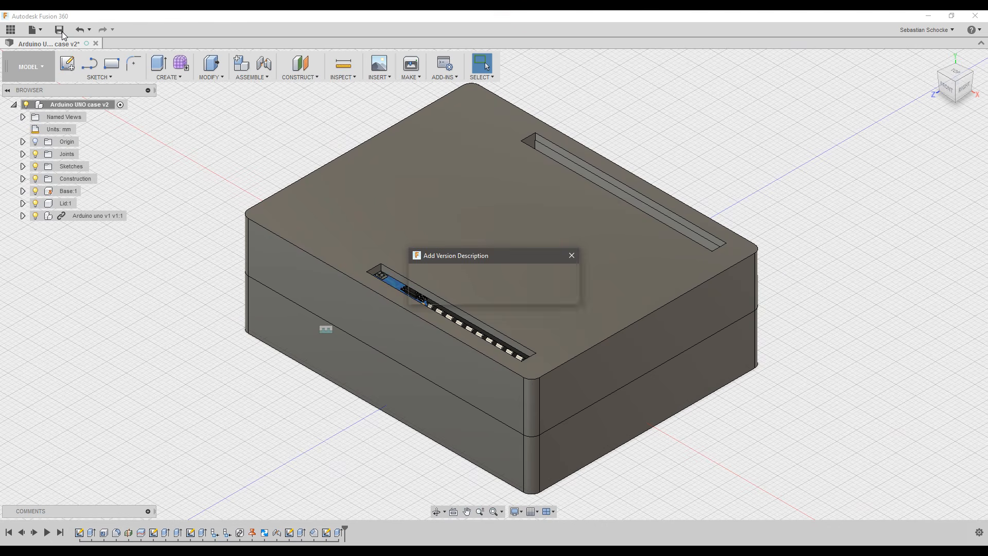
left_click(489, 284)
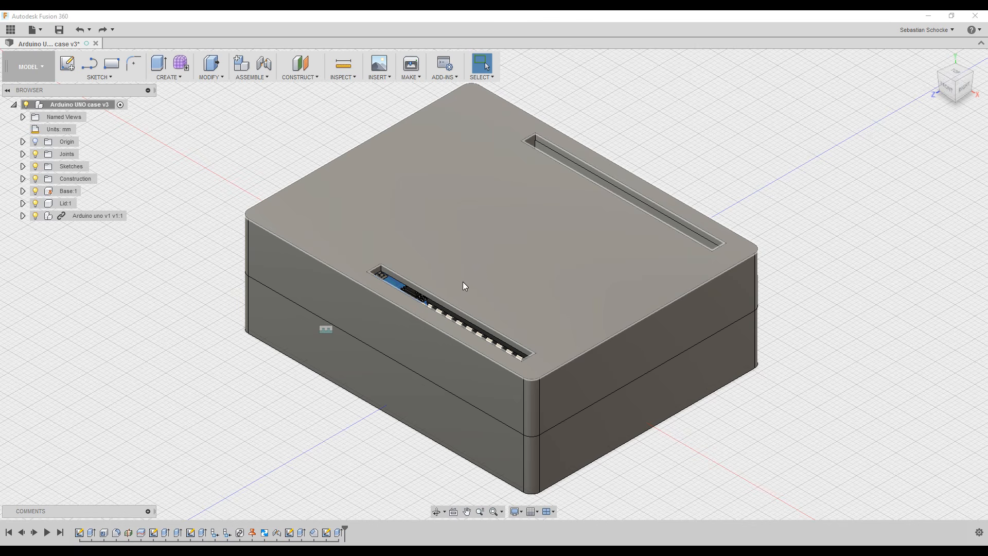
Create a new sketch on the lid's top face and start the Project command.
left_click(69, 65)
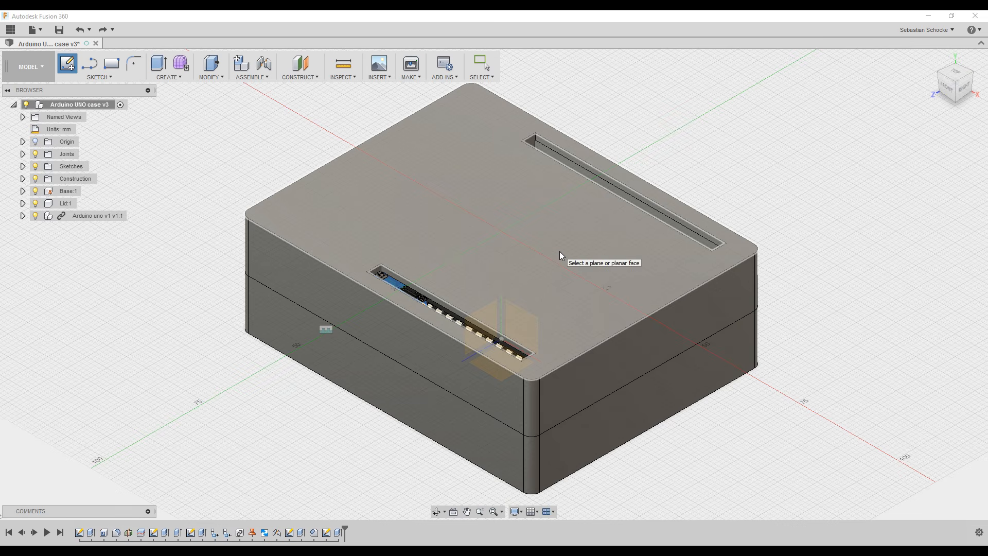
left_click(560, 252)
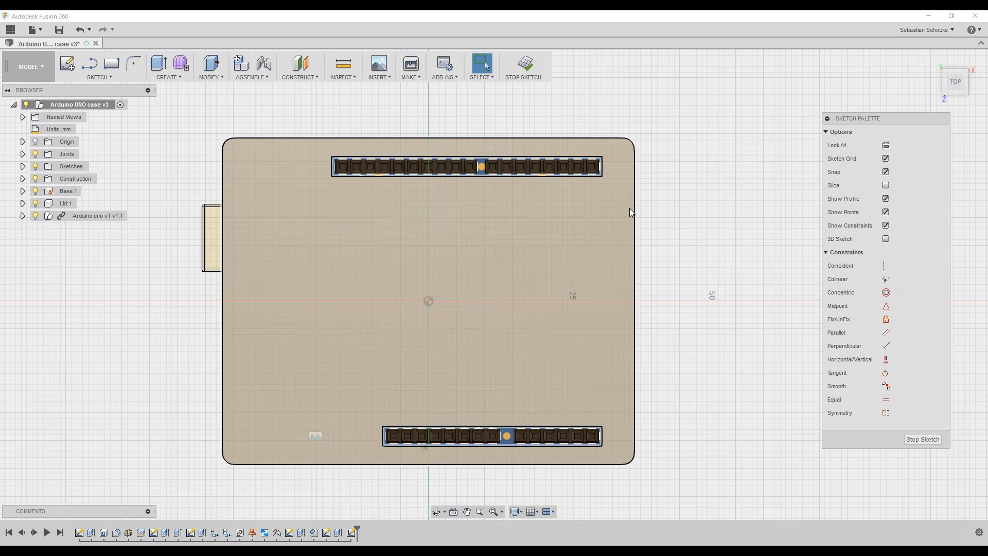
key("p")
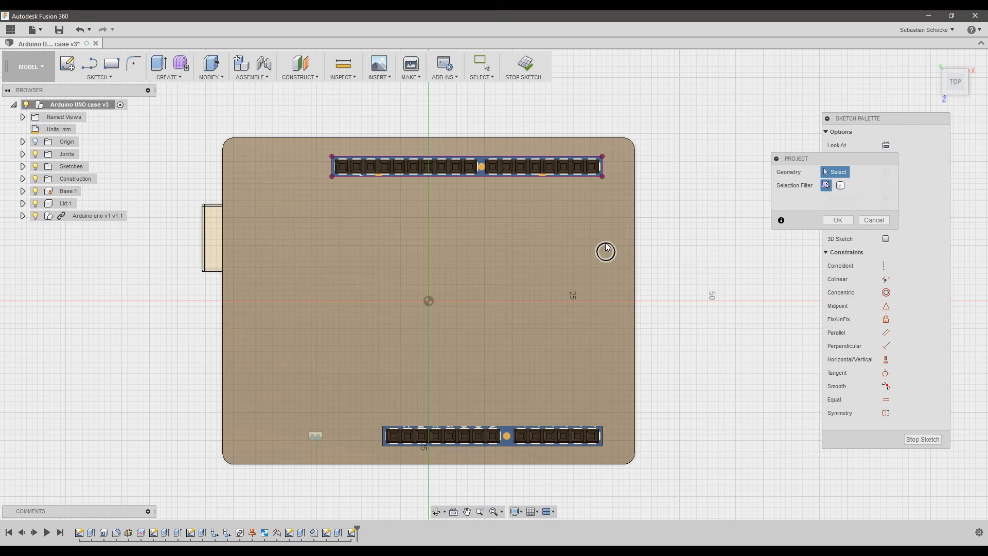
Project the two right-hand mounting holes and the header outline into the sketch.
left_click(603, 246)
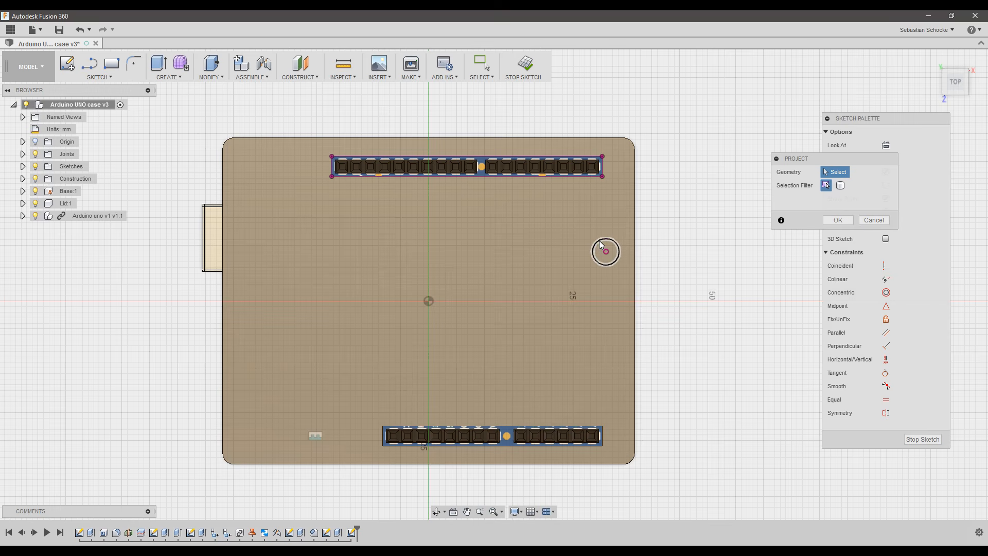
left_click(604, 403)
left_click(624, 412)
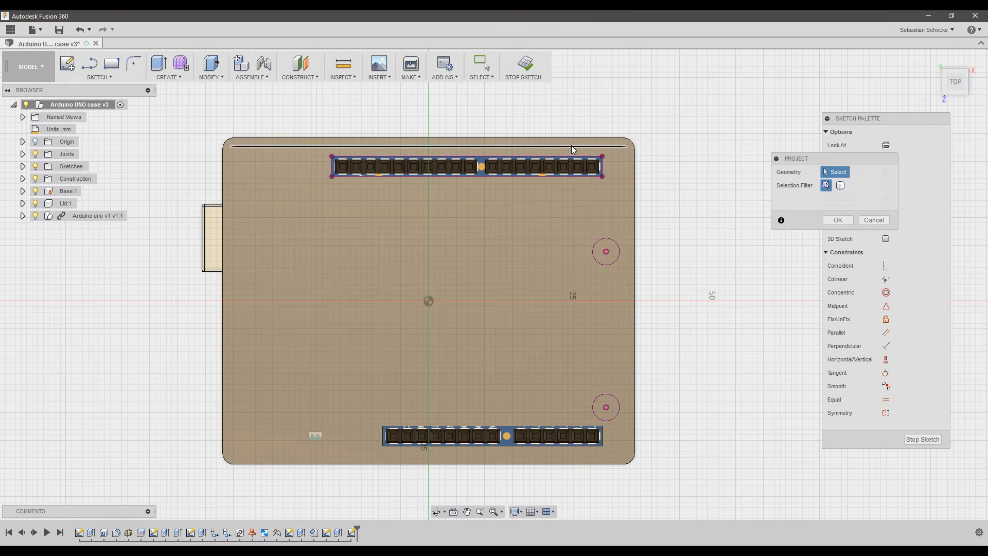
left_click(843, 221)
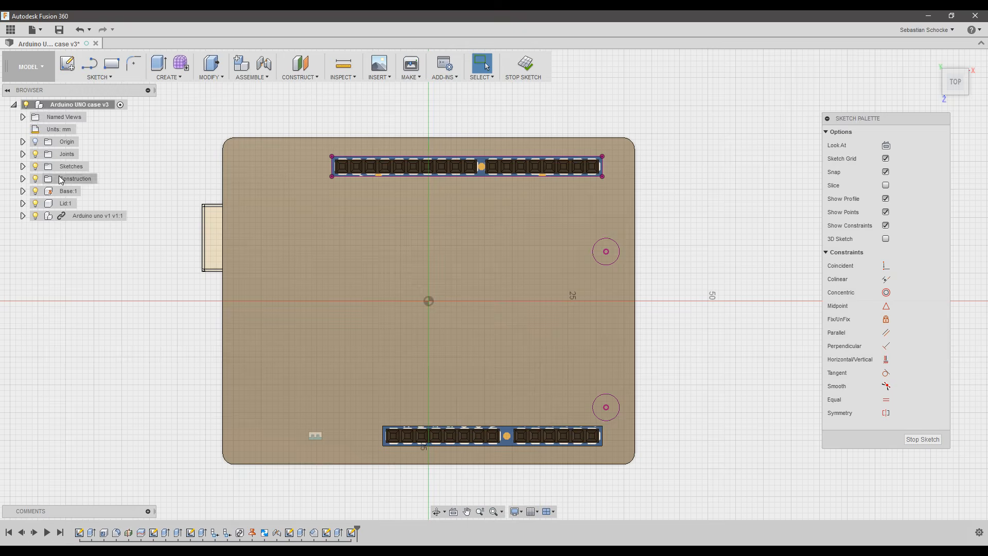
Hide the Arduino board, Lid:1 and Base:1 bodies.
left_click(35, 215)
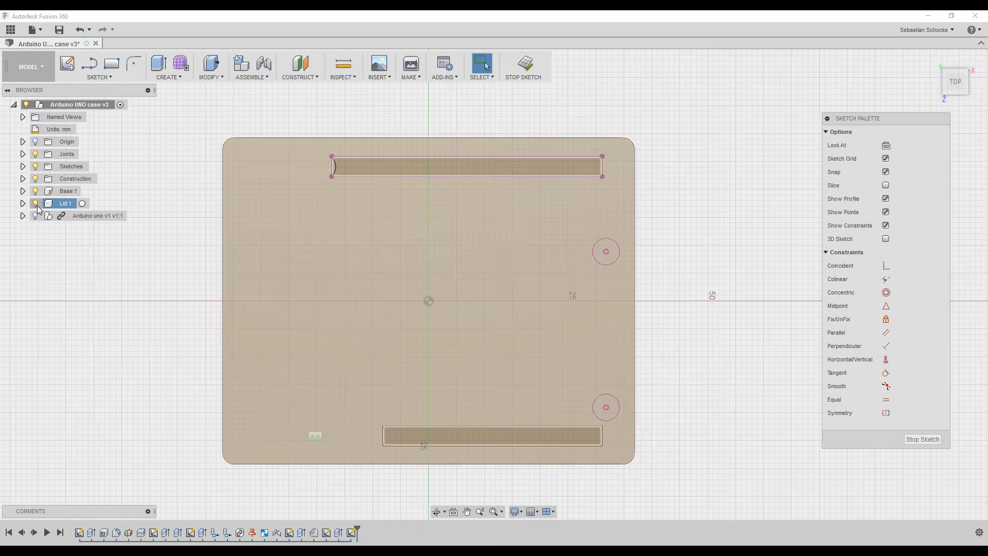
left_click(35, 204)
left_click(35, 191)
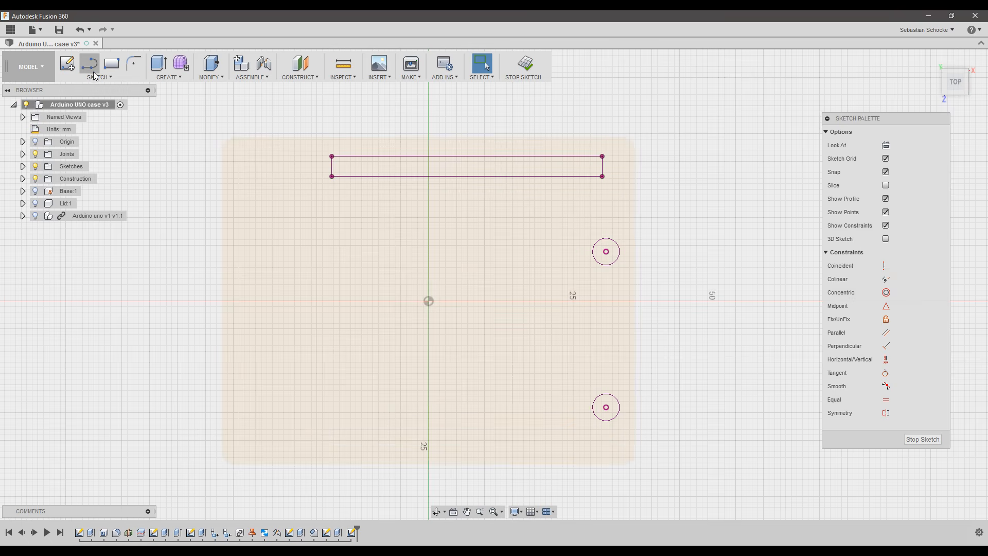
Abandon a center-point arc started at the top slot's corner and start Project (P) again.
left_click(113, 78)
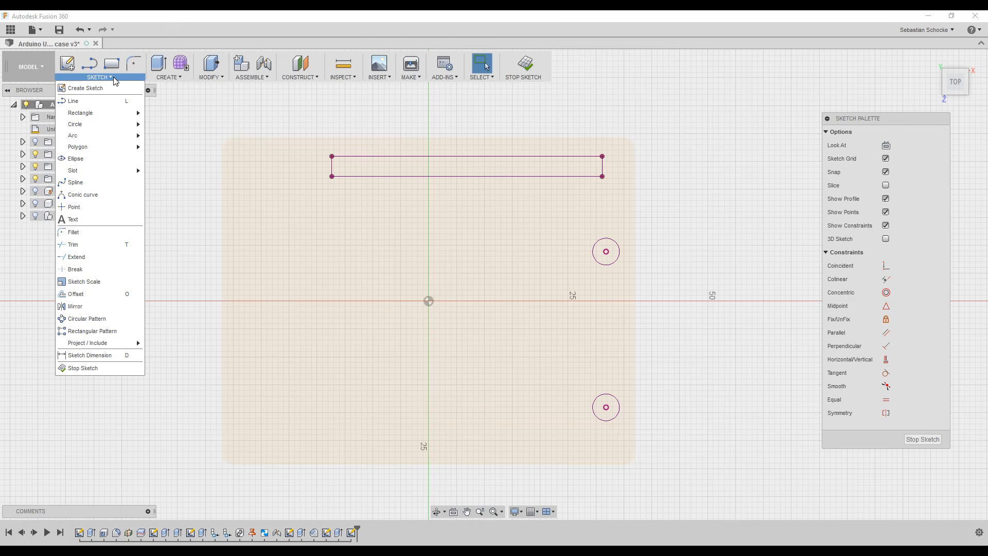
mouse_move(94, 136)
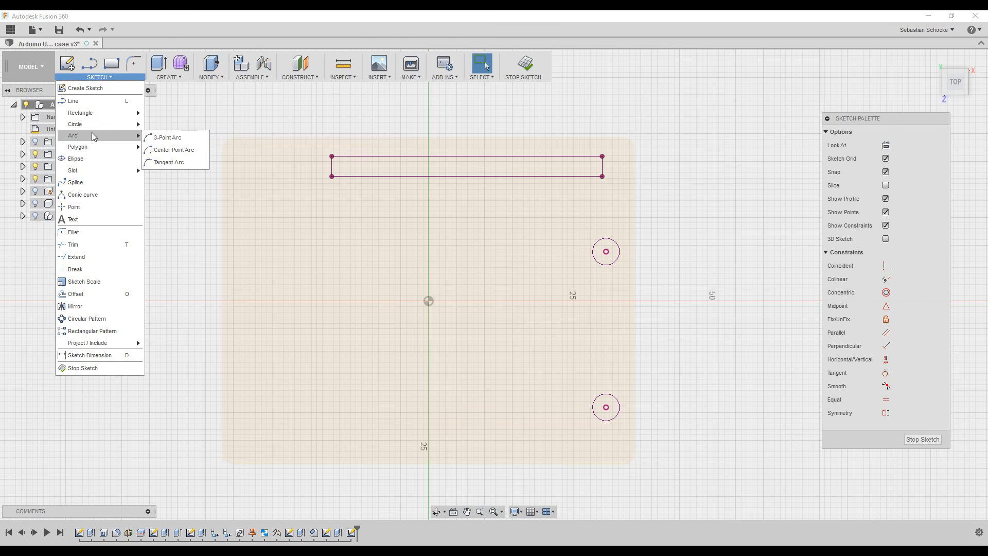
left_click(169, 150)
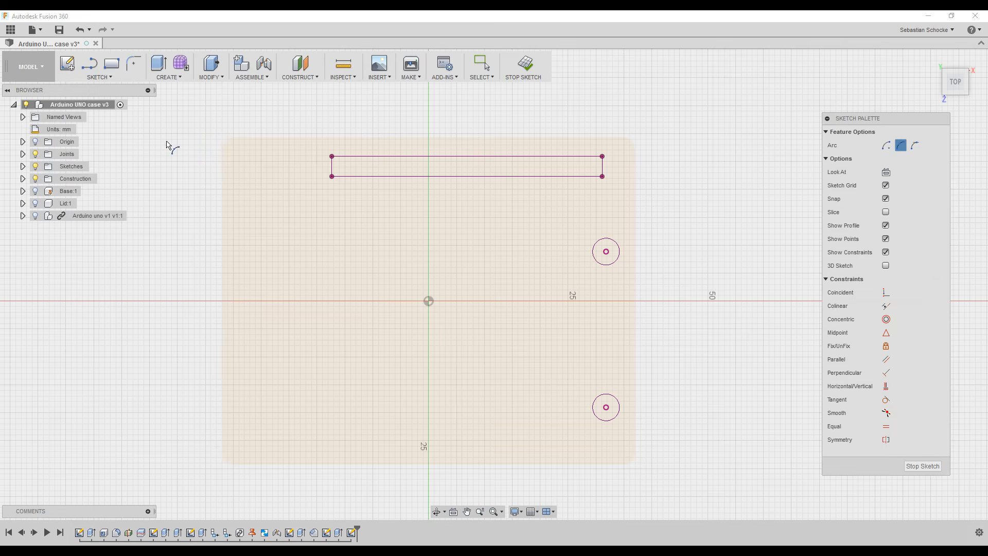
left_click(332, 176)
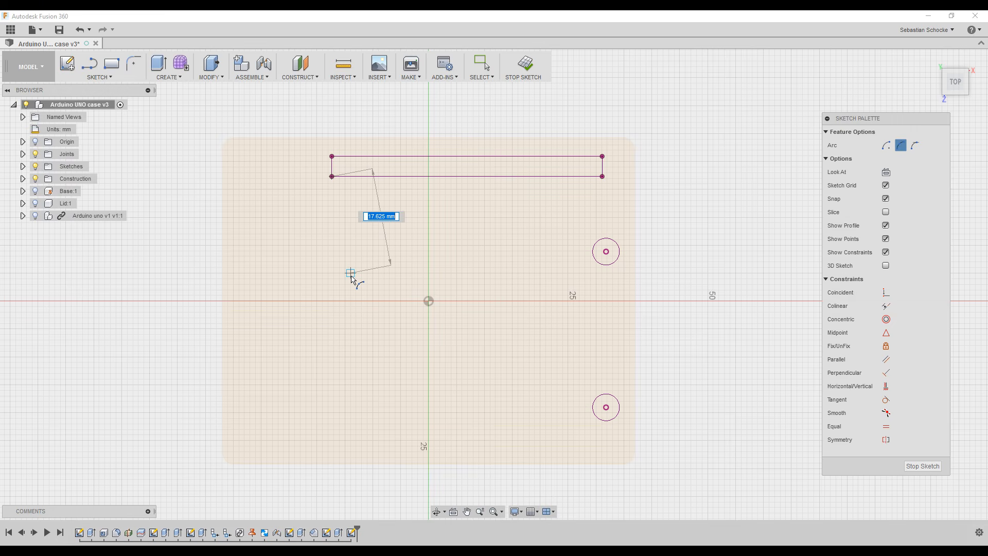
key("Escape")
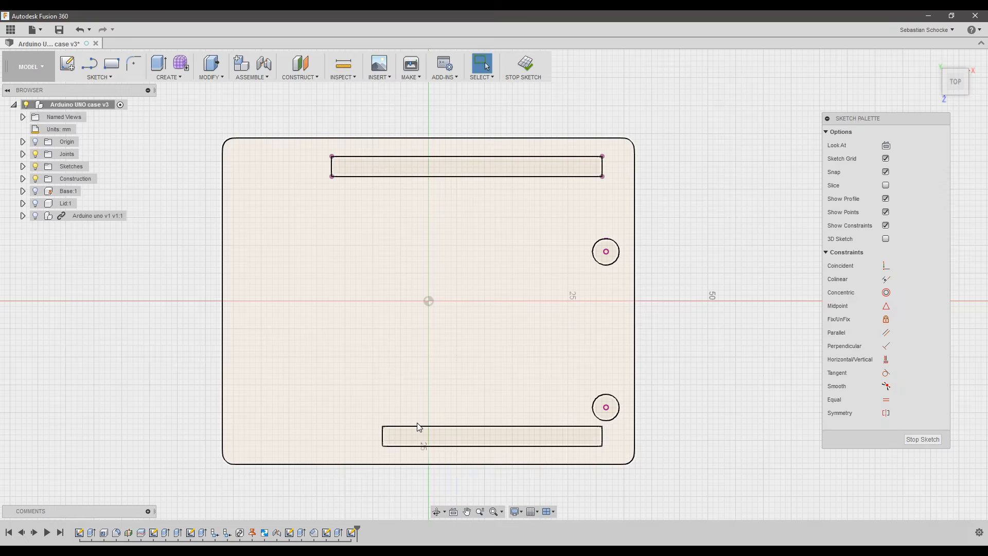
key("p")
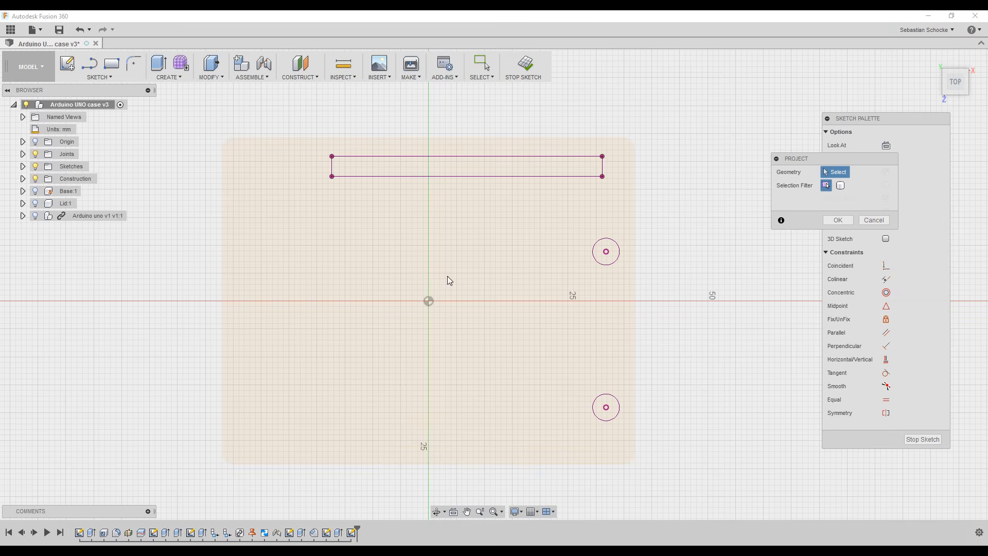
Project the bottom slot's left and right edges into the sketch, then hide the lid body.
left_click(35, 203)
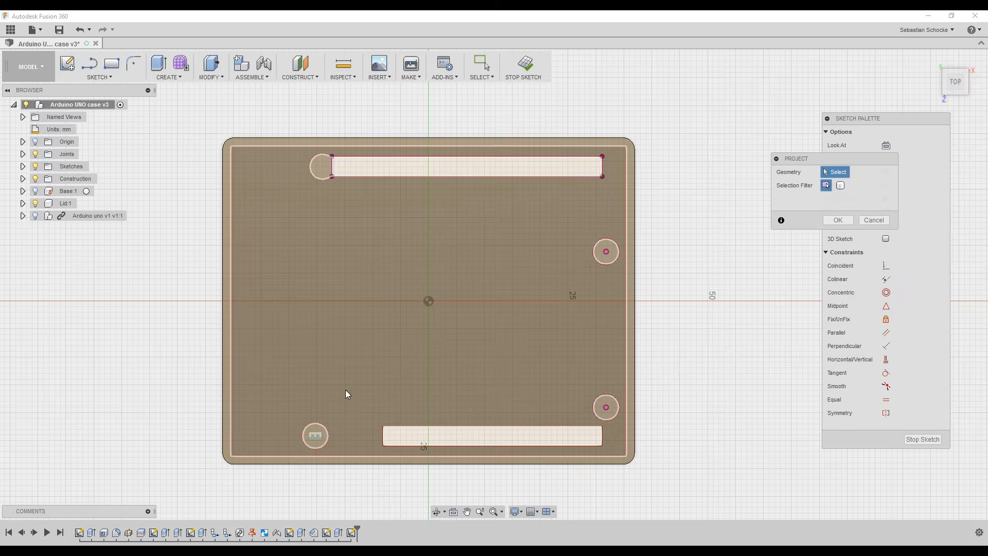
left_click(384, 435)
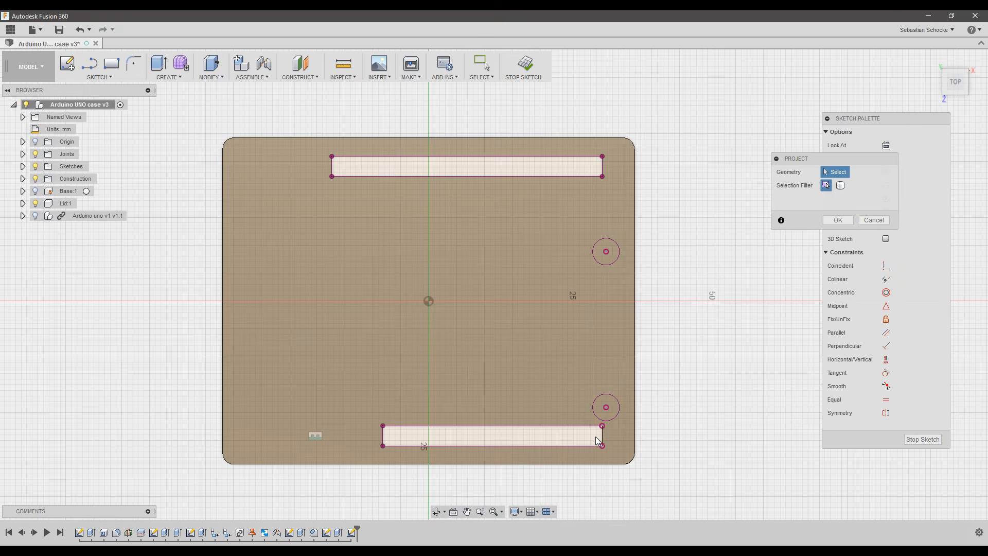
left_click(603, 437)
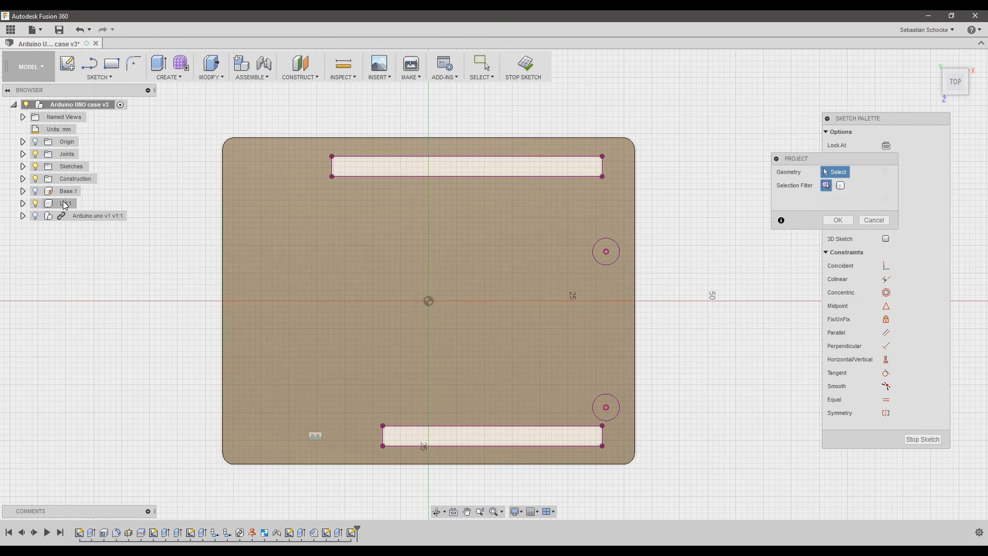
left_click(838, 220)
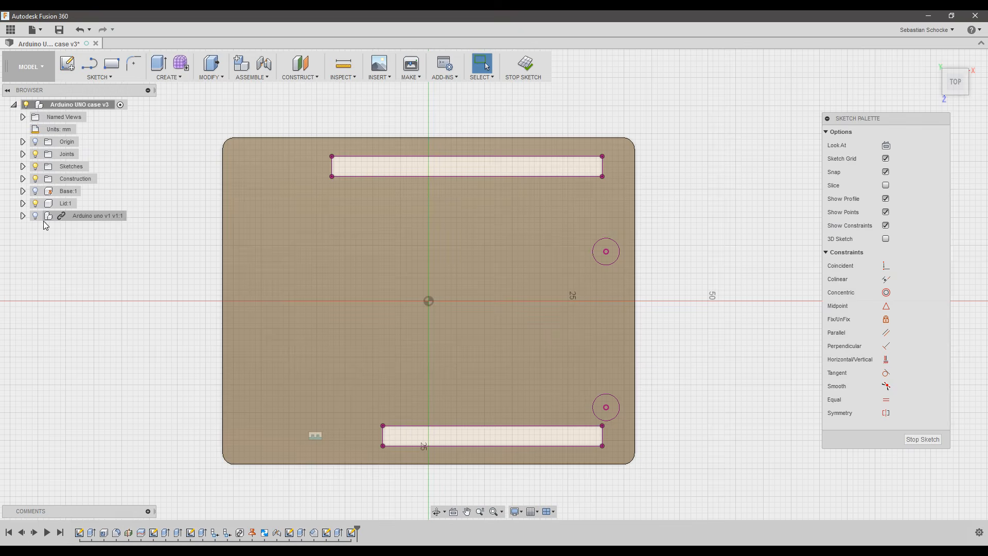
left_click(35, 203)
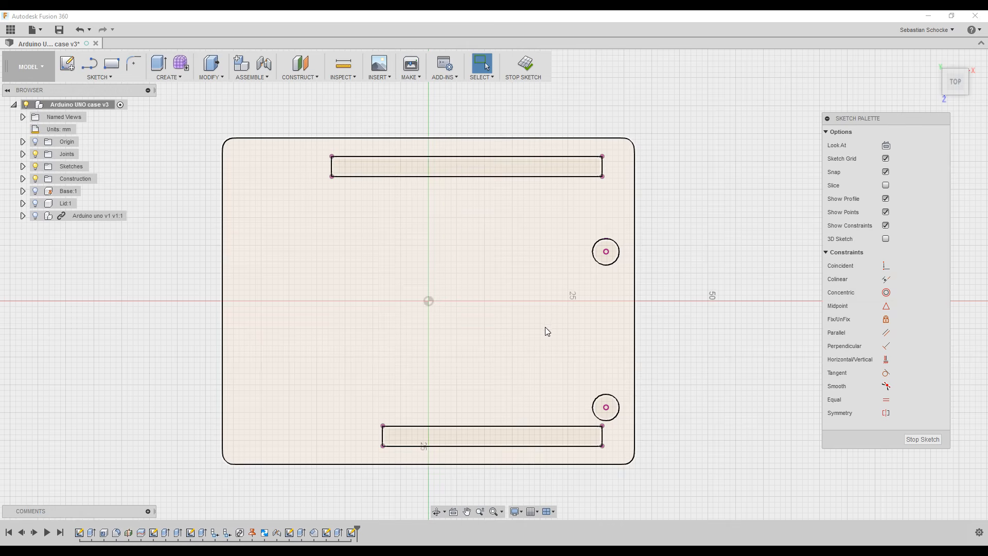
left_click(103, 76)
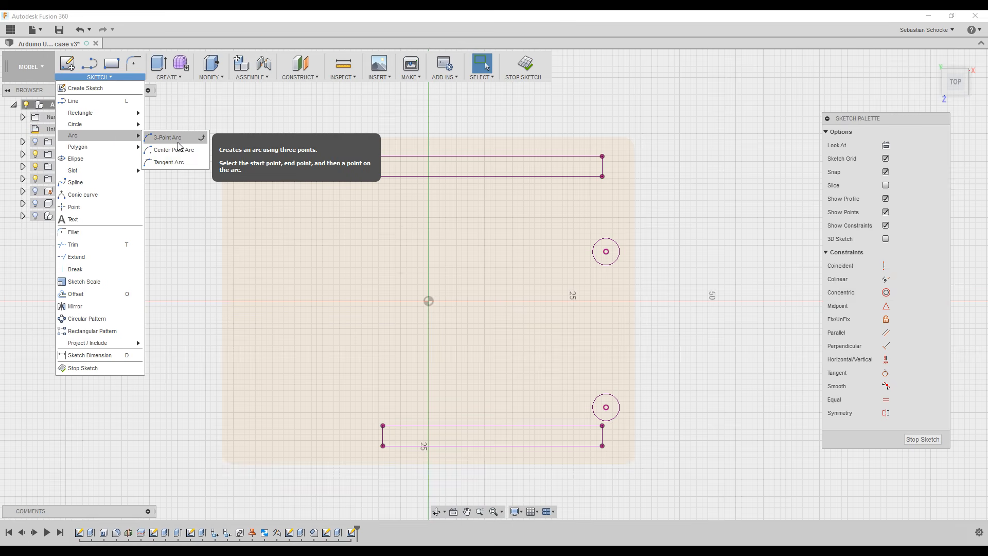
Draw a spline from the top slot's left corner through a middle point to the bottom slot's corner.
left_click(177, 139)
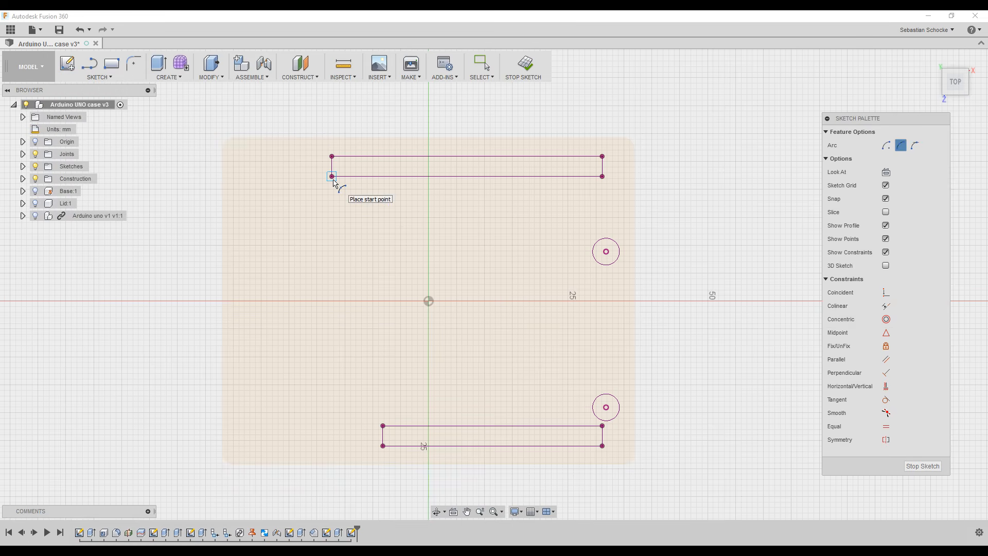
key("Escape")
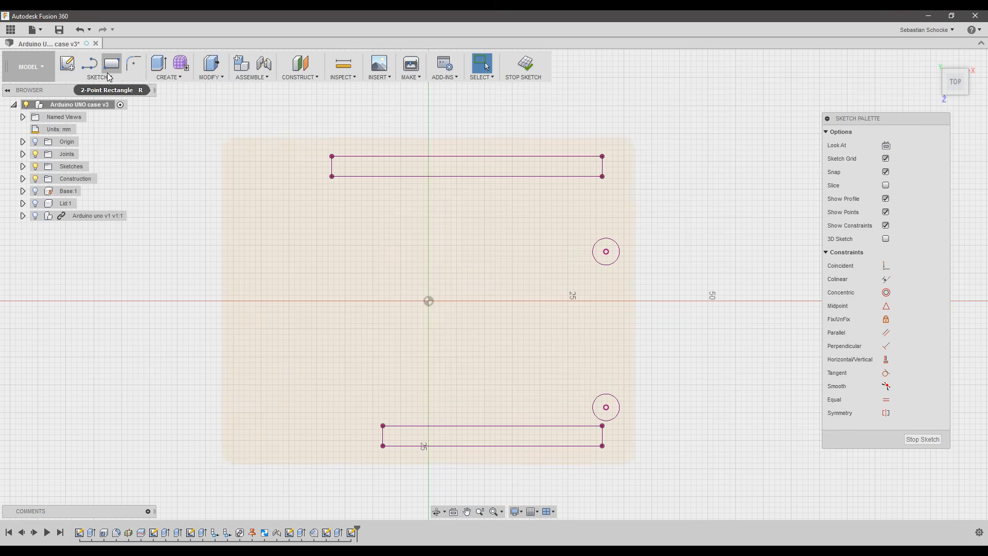
left_click(103, 77)
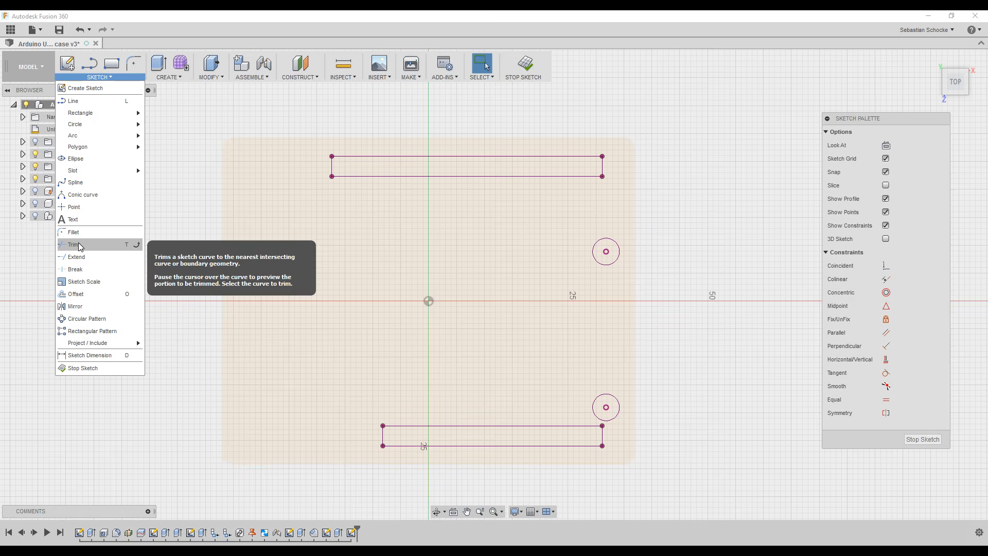
left_click(77, 183)
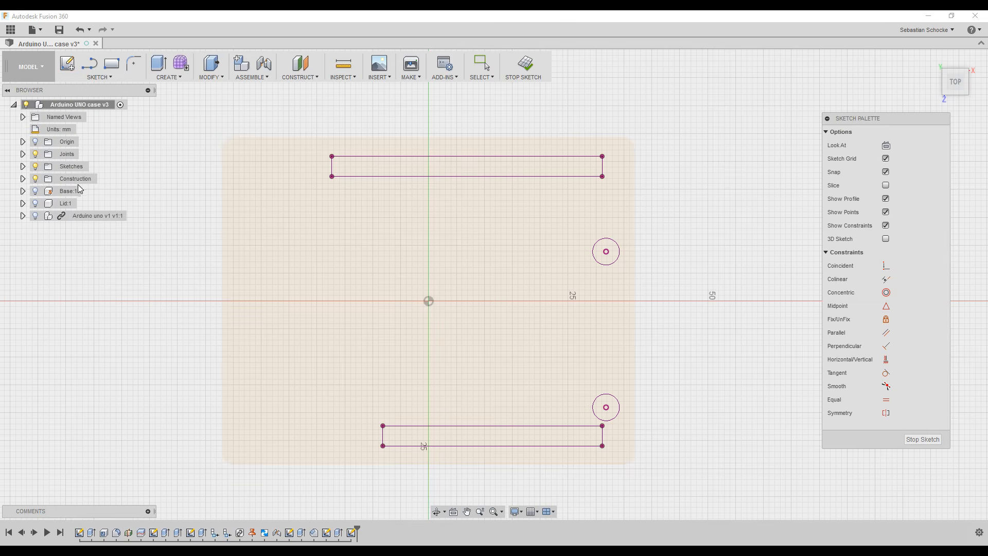
left_click(332, 177)
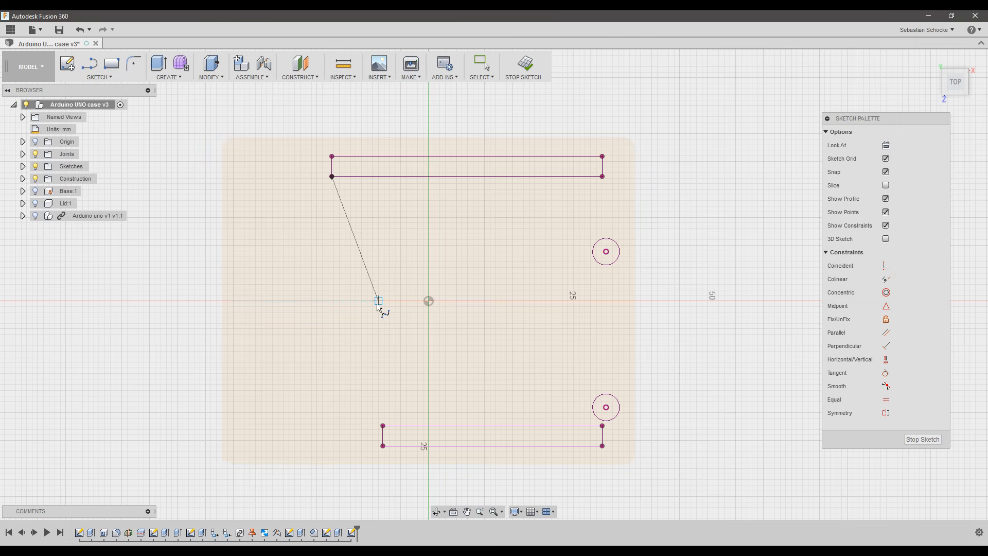
left_click(379, 328)
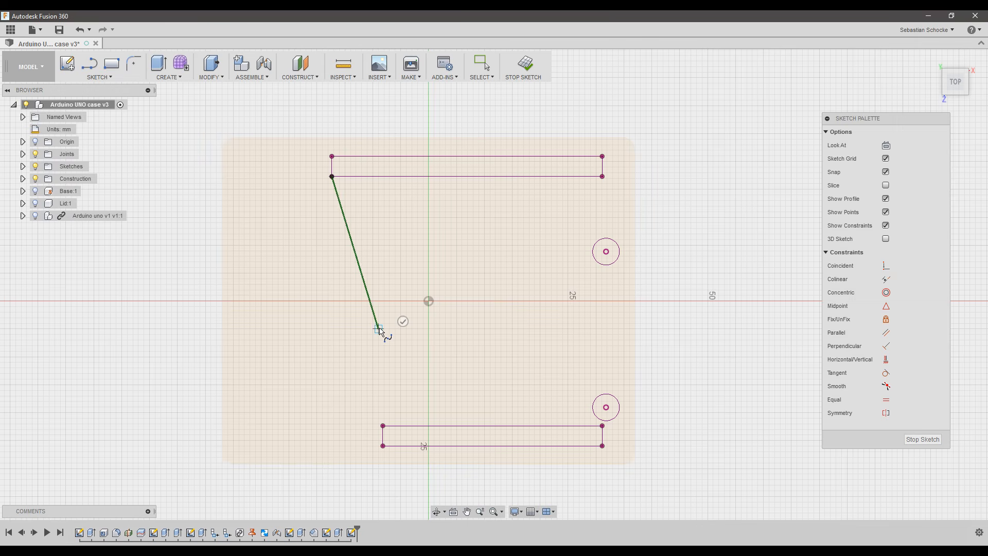
left_click(383, 426)
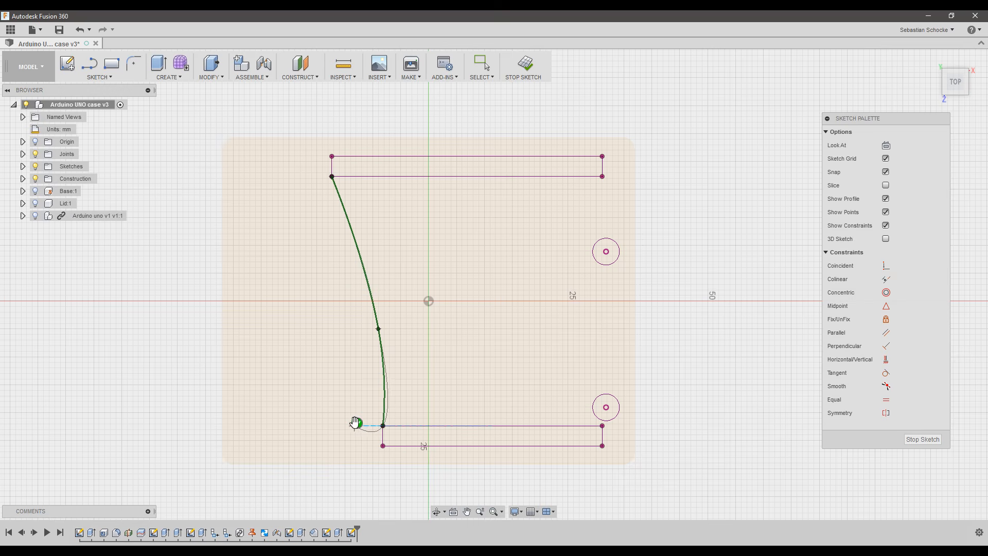
left_click(356, 425)
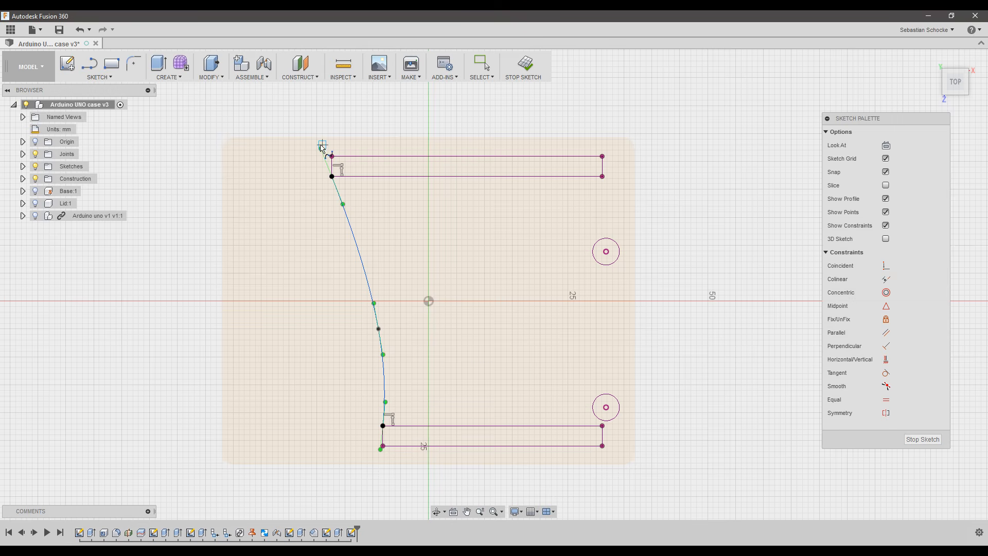
Snap the spline's ends onto both slot corners and pull its middle point to smooth the S-curve.
key("Escape")
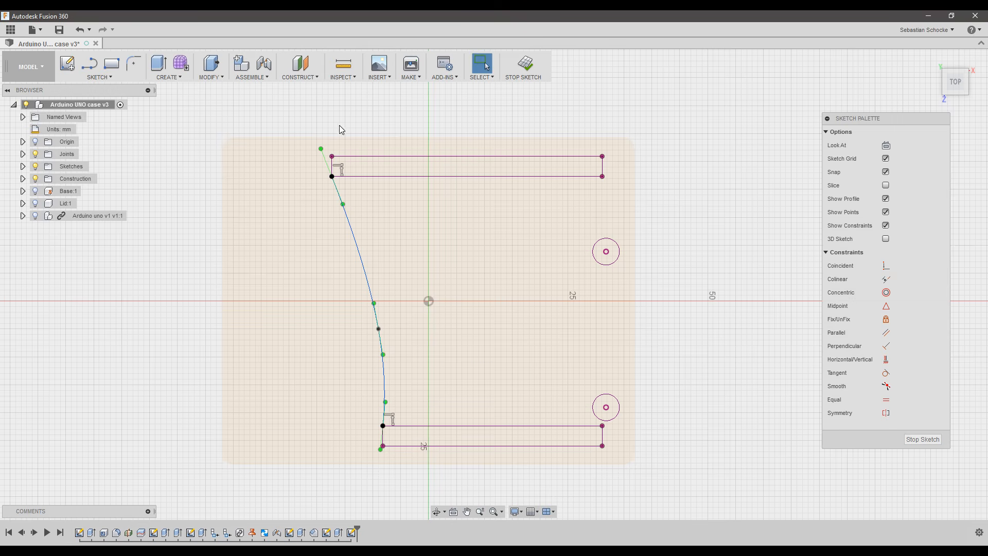
left_click_drag(322, 150, 332, 157)
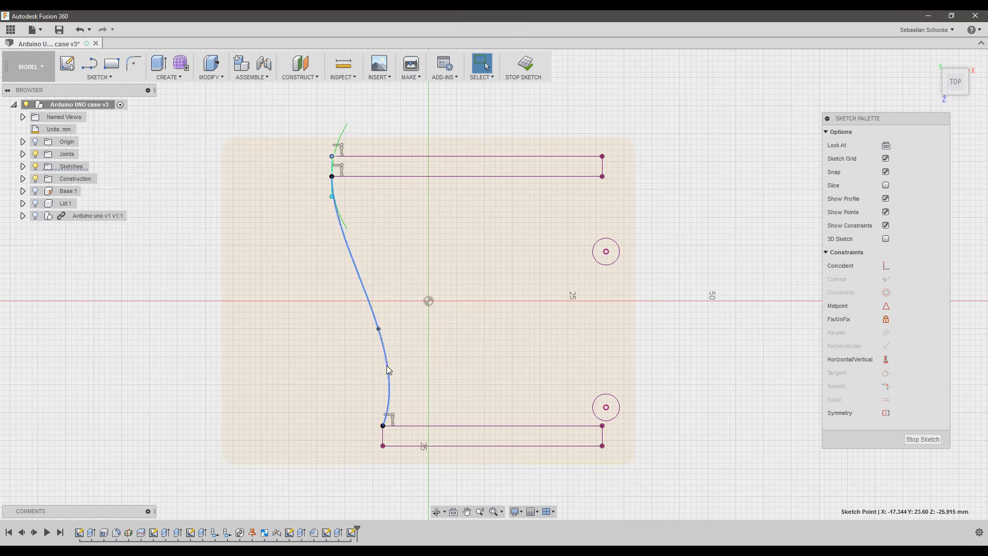
left_click(376, 320)
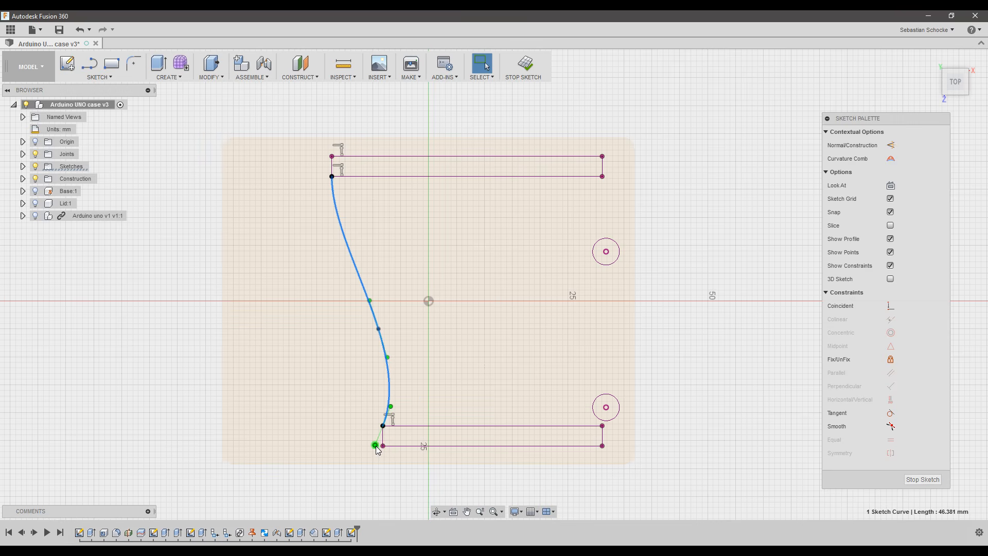
left_click_drag(376, 445, 383, 447)
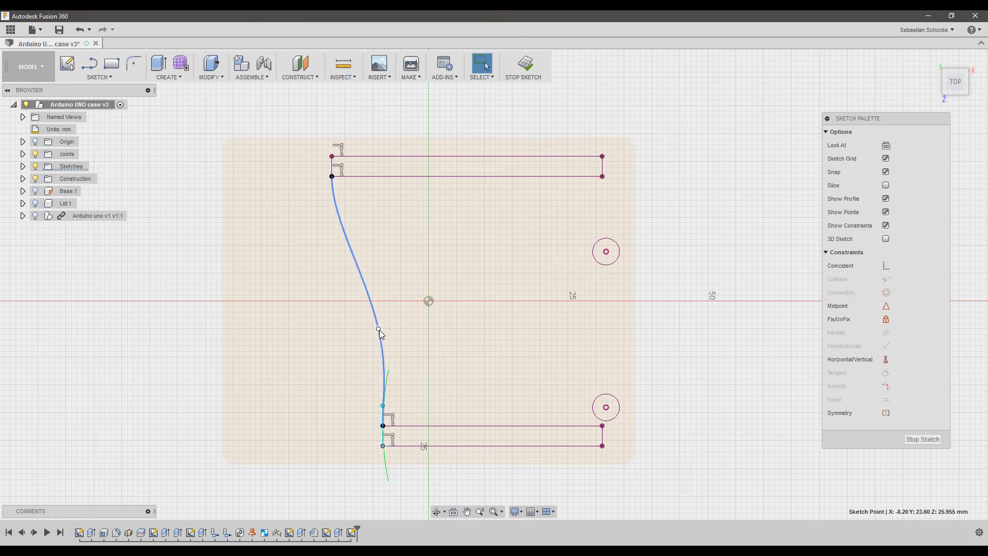
left_click_drag(379, 329, 365, 304)
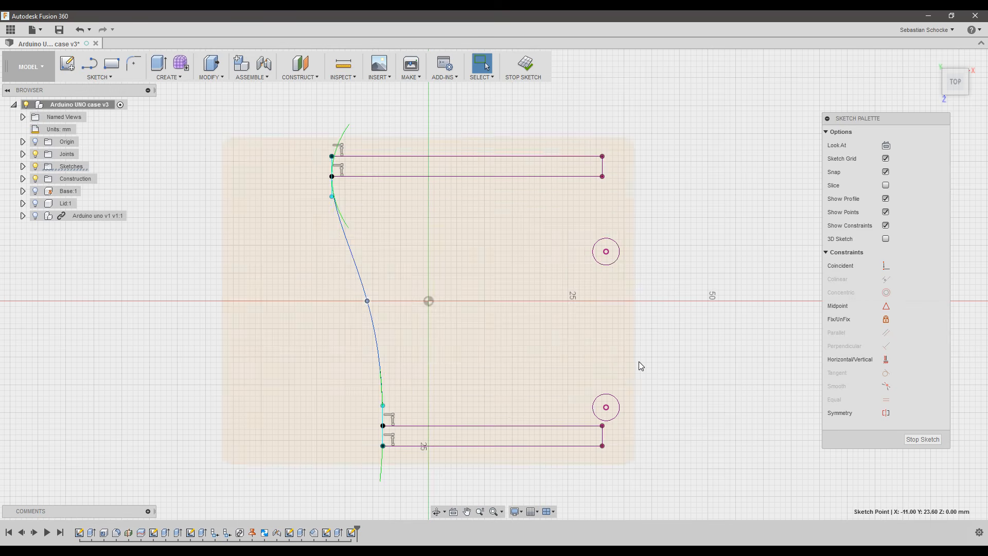
left_click(711, 356)
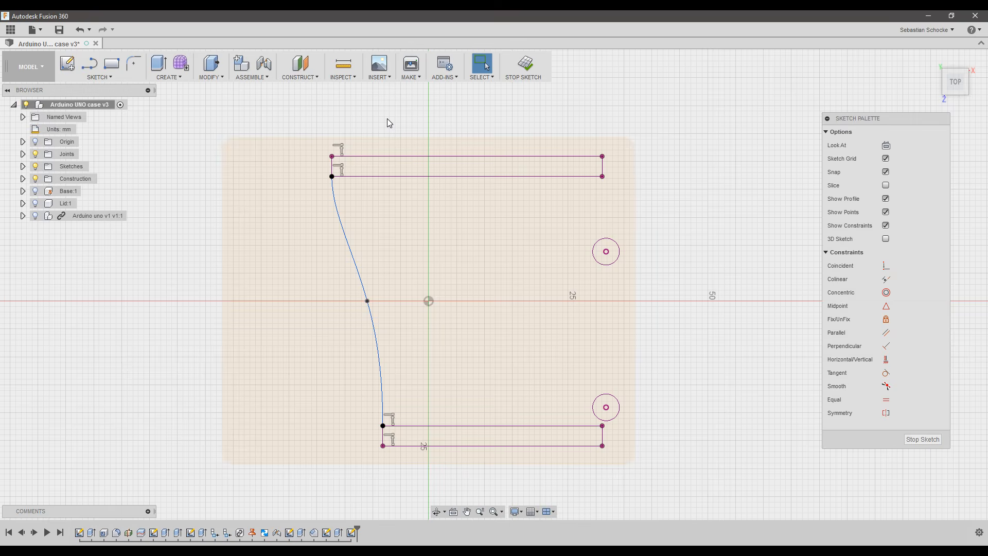
left_click(100, 79)
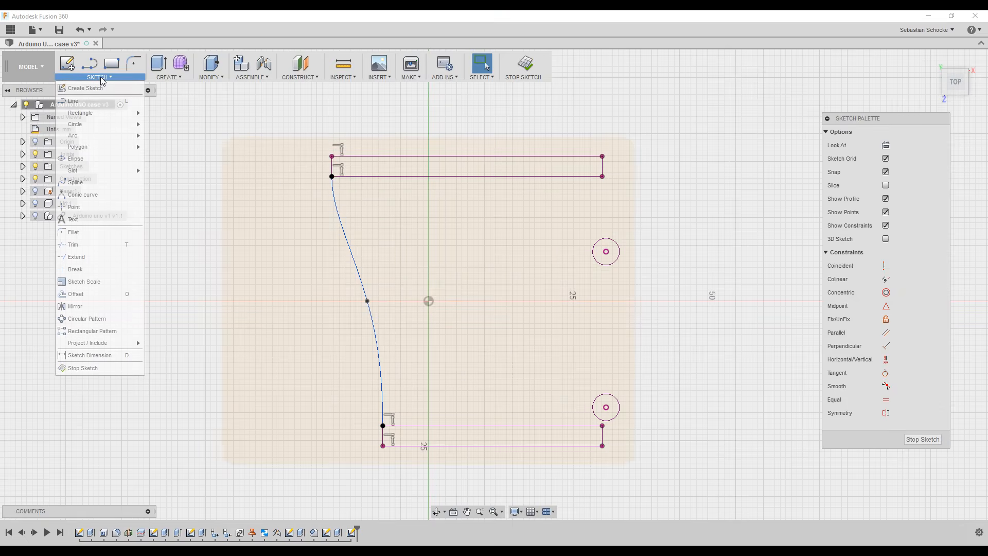
Start a rectangular pattern of the top slot rectangle's four edges.
left_click(85, 333)
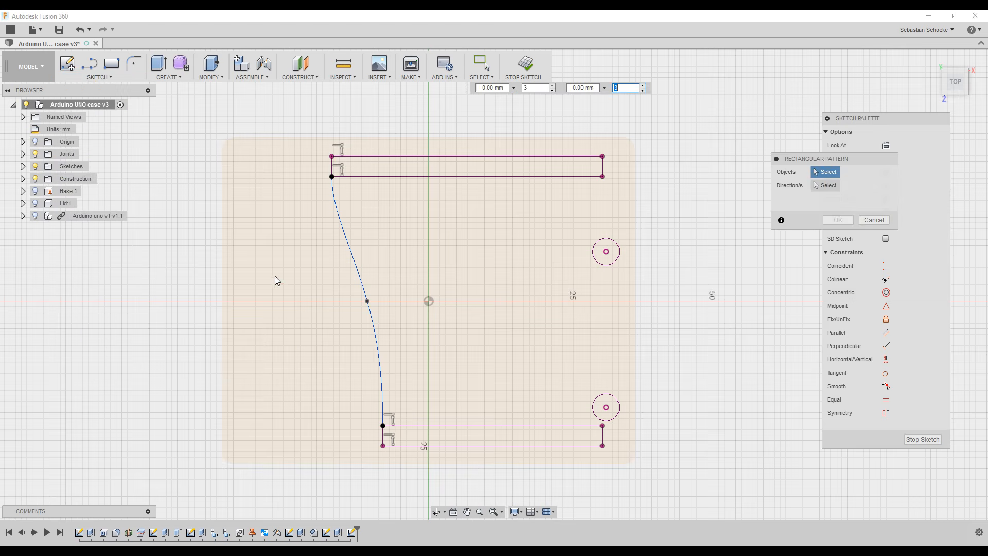
left_click(438, 156)
left_click(444, 176)
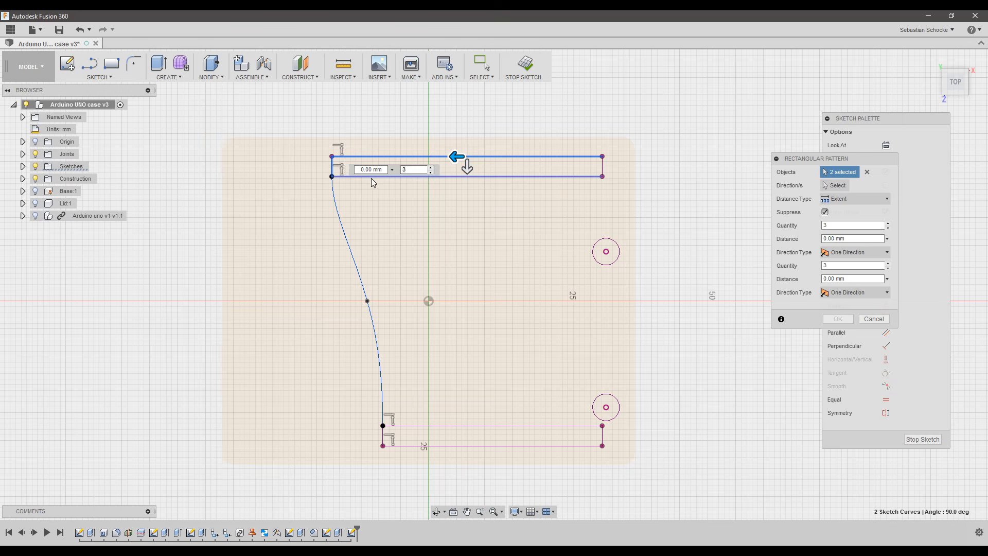
left_click(602, 169)
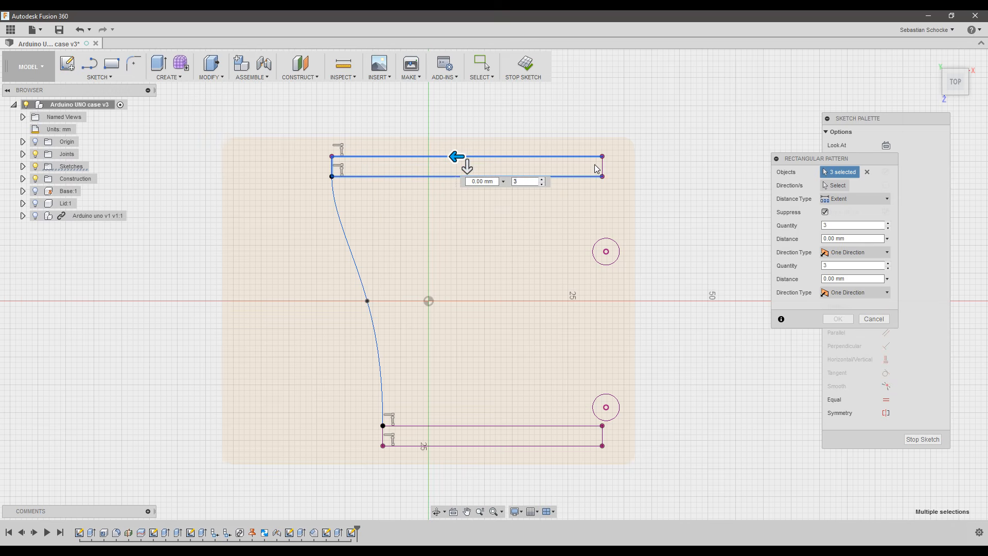
left_click(602, 168)
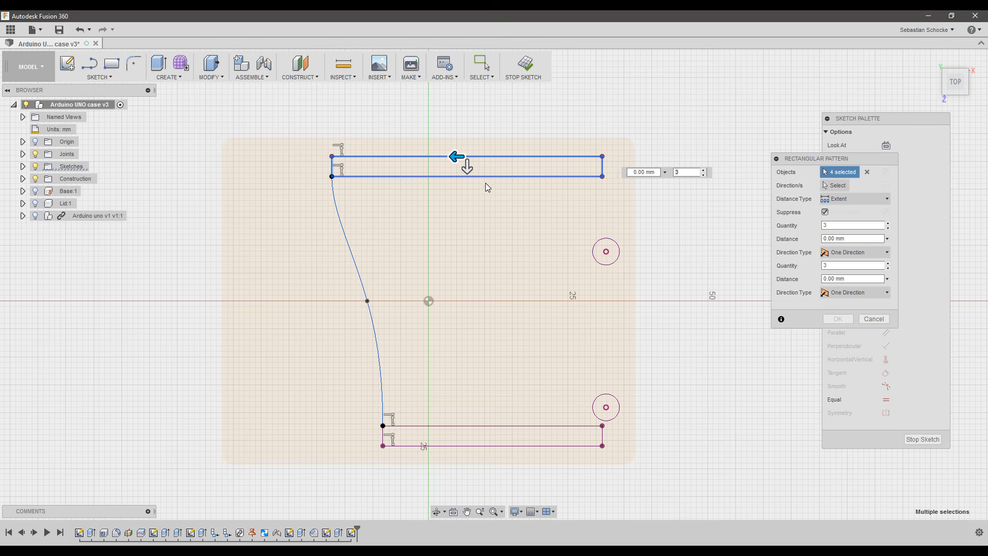
Stretch the pattern 42 mm downward with a quantity of 7 and confirm it.
left_click_drag(467, 166, 473, 401)
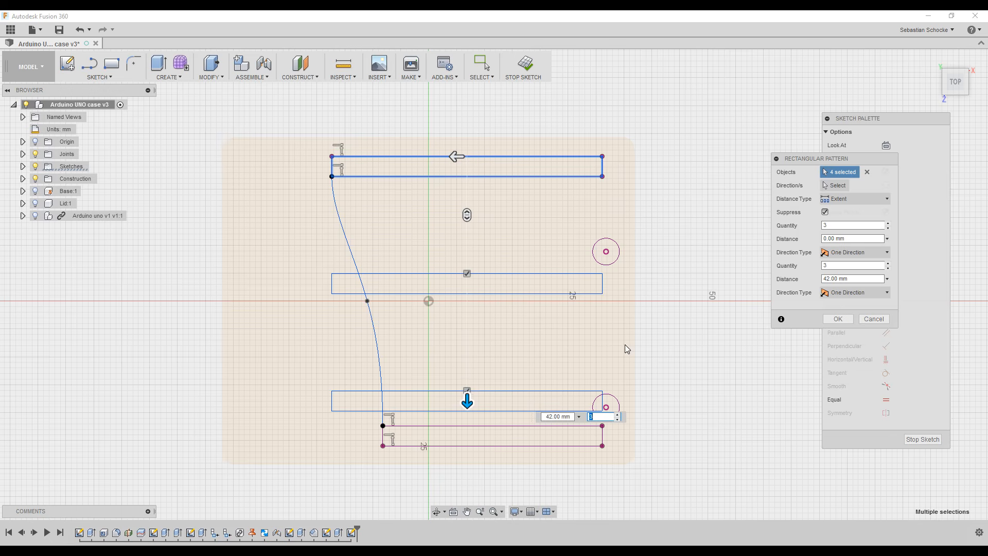
left_click(619, 415)
left_click(619, 414)
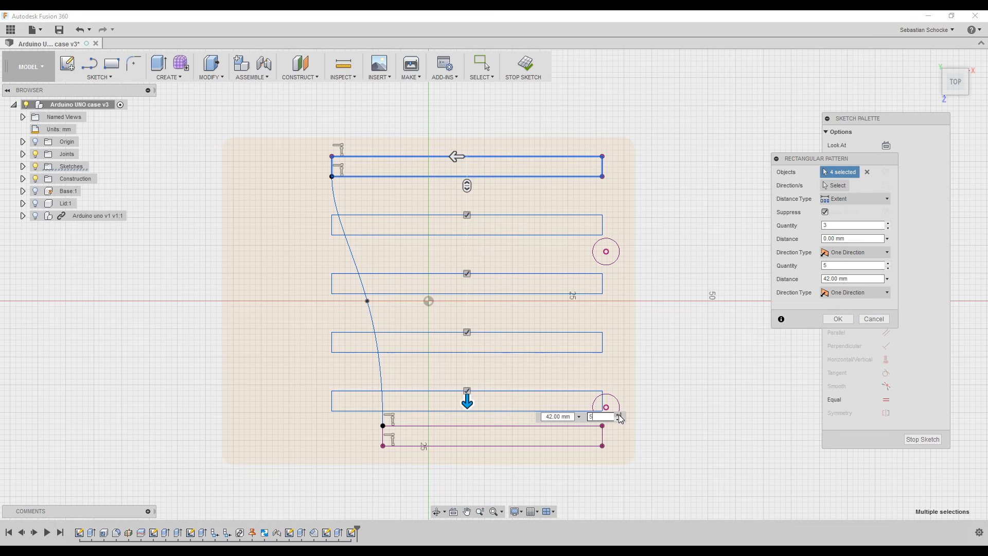
left_click(619, 414)
left_click(620, 414)
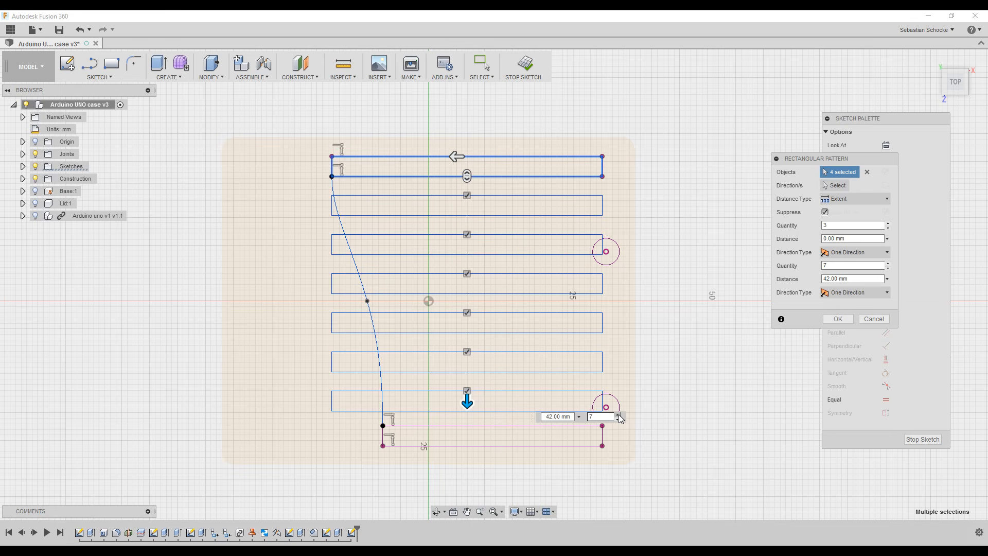
left_click(619, 415)
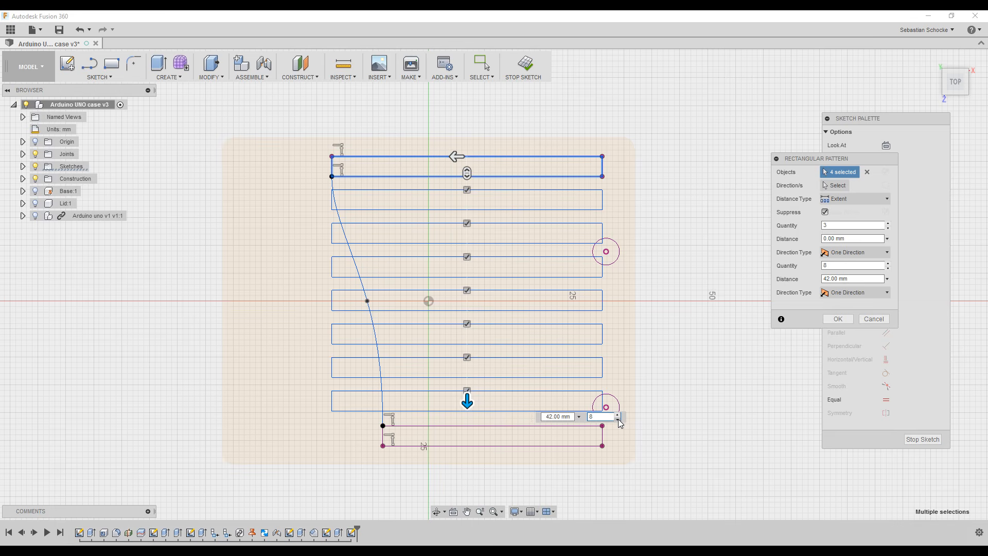
left_click(619, 420)
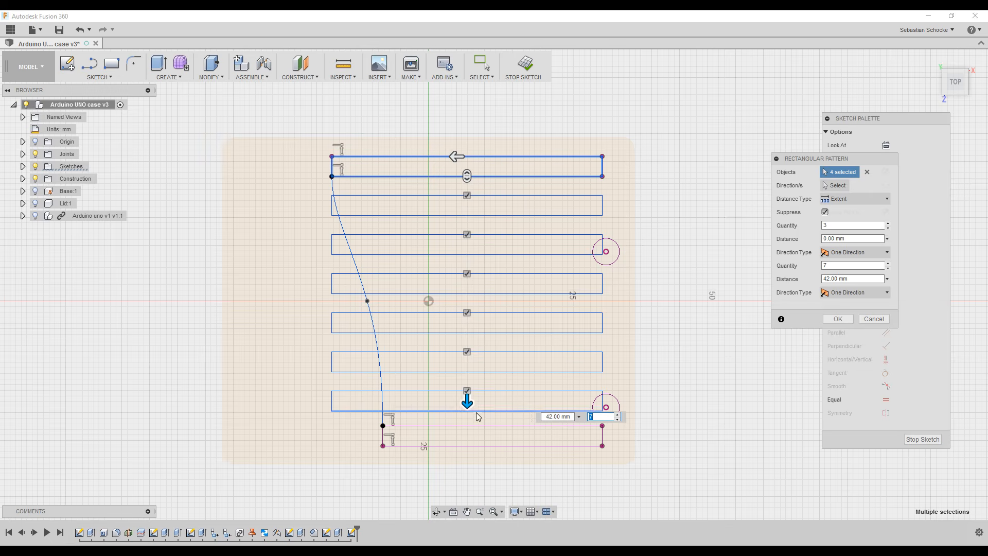
left_click_drag(599, 417, 483, 423)
left_click(839, 319)
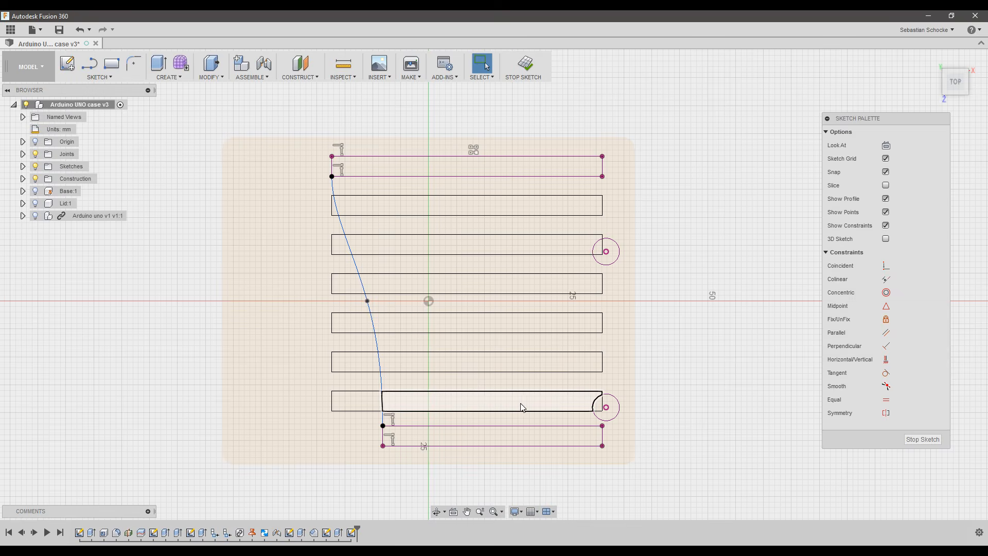
Show the case body again and stop the vent sketch.
left_click(36, 204)
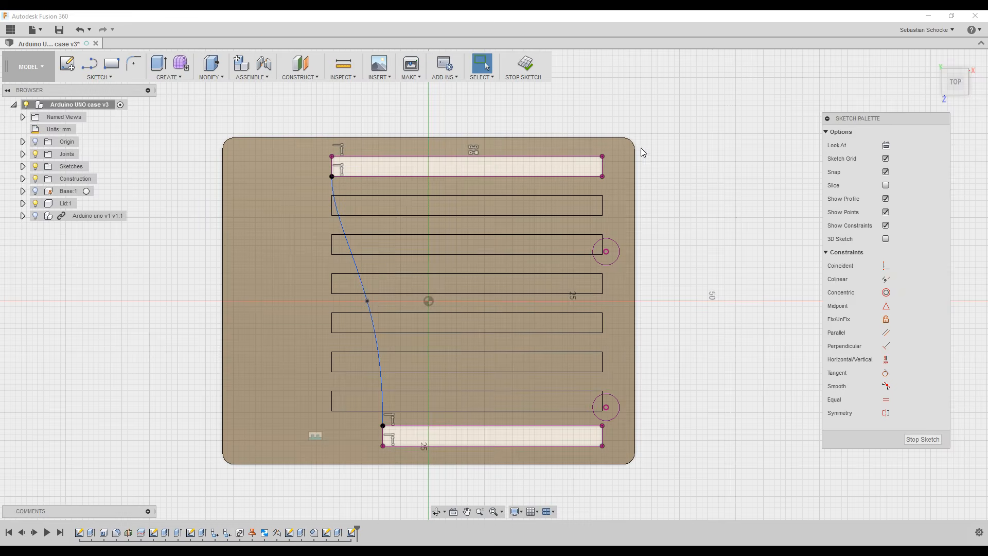
left_click(533, 69)
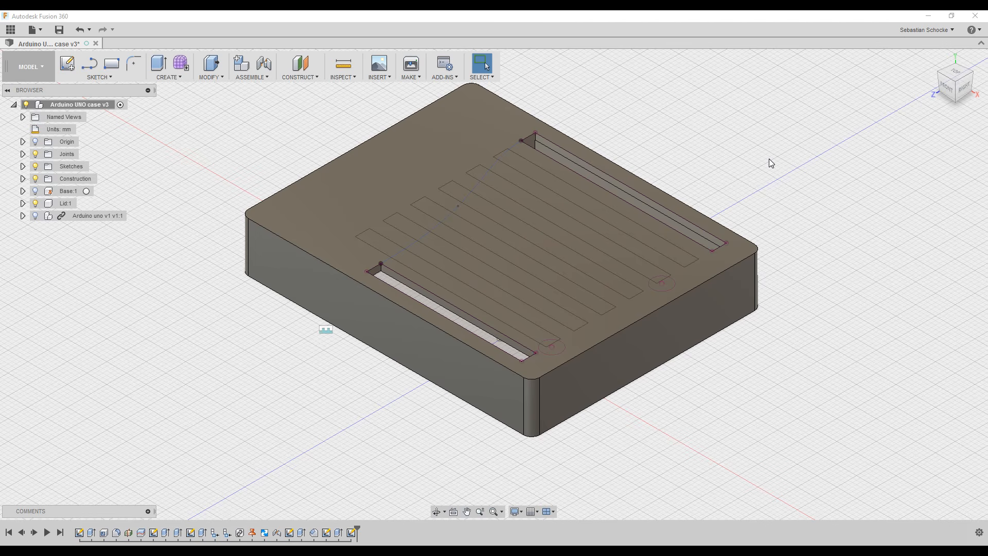
Extrude the six slot profiles downward as a cut with Extent set to All.
key("e")
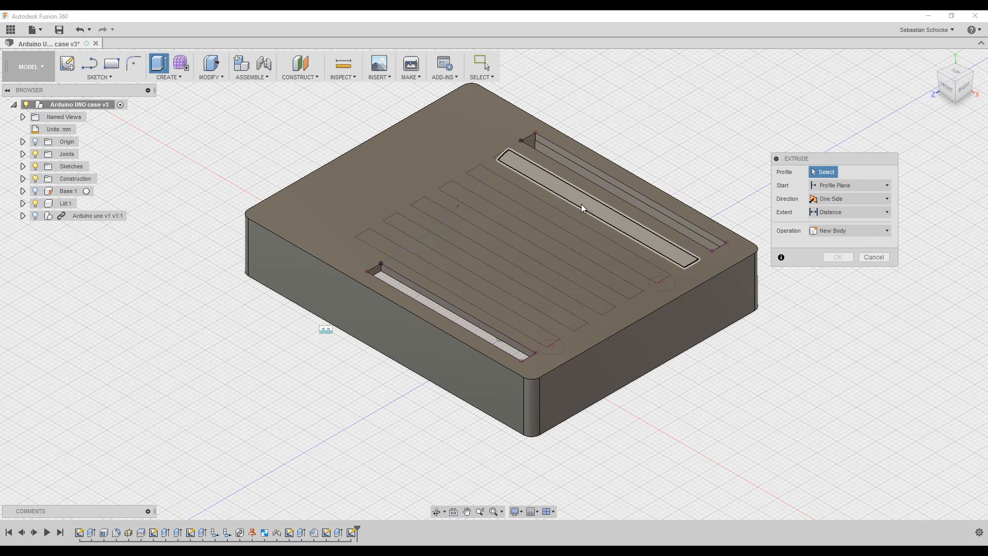
left_click(582, 204)
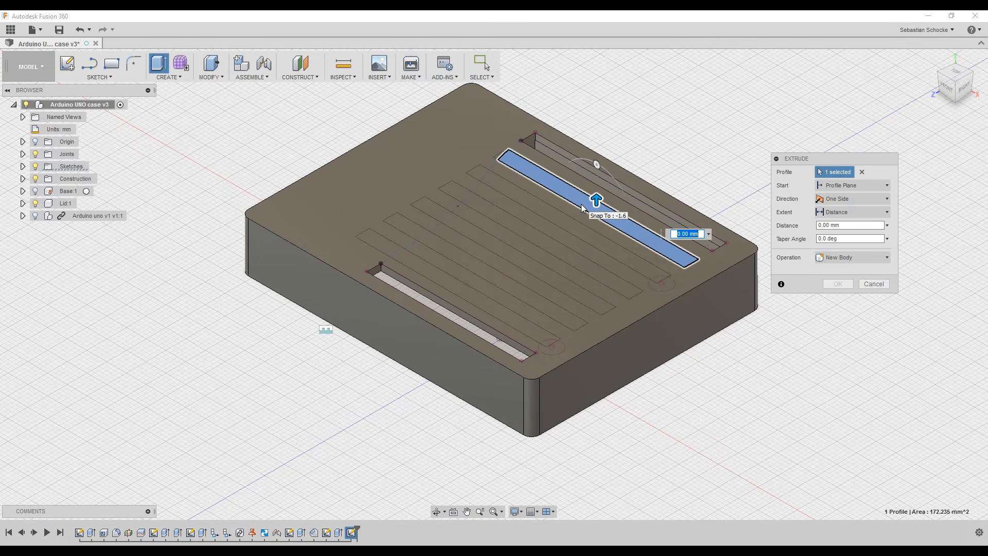
left_click(558, 219)
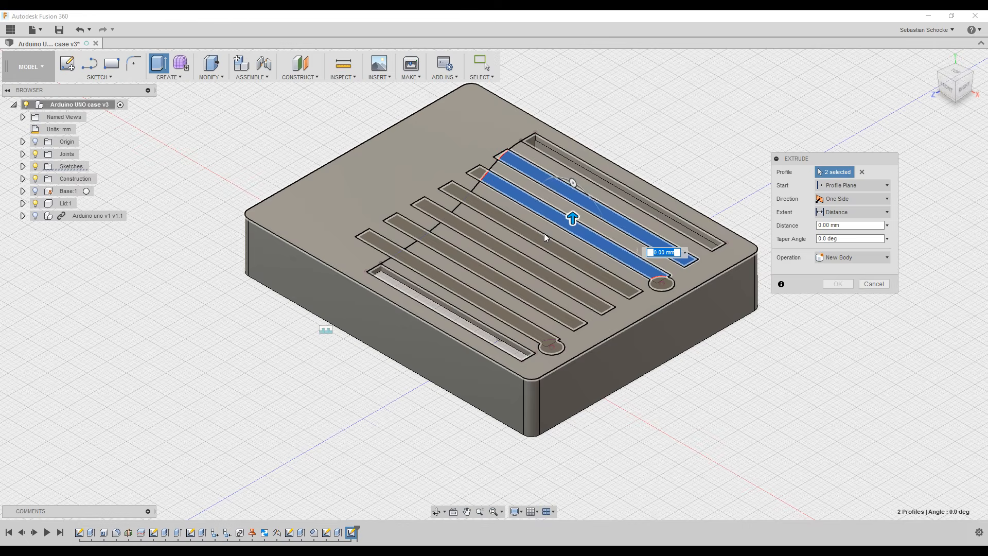
left_click(540, 237)
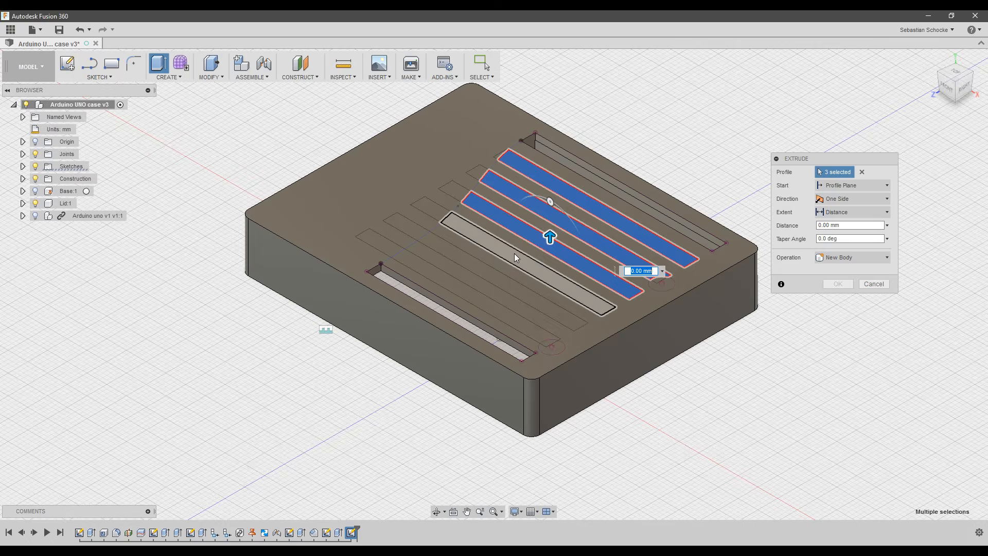
left_click(515, 253)
left_click(483, 268)
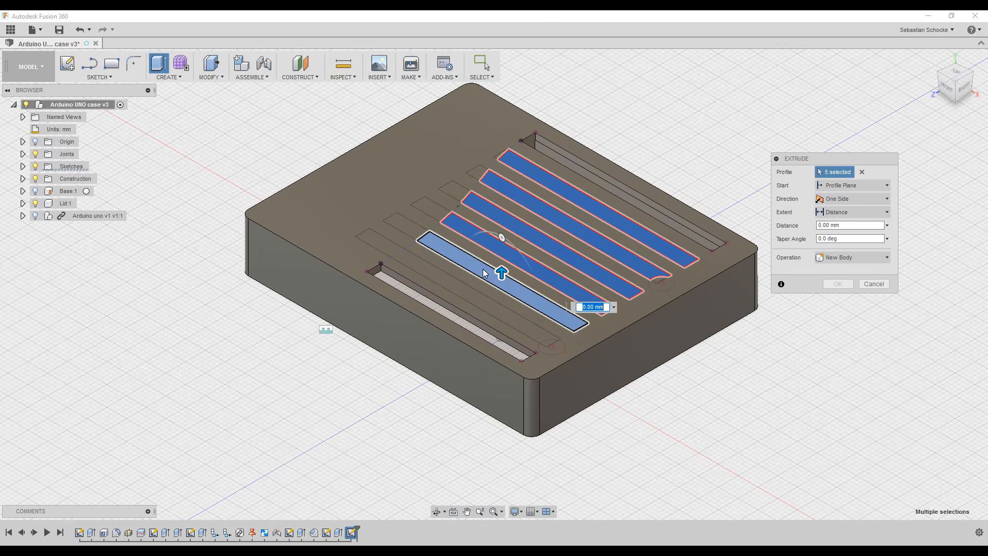
left_click(446, 284)
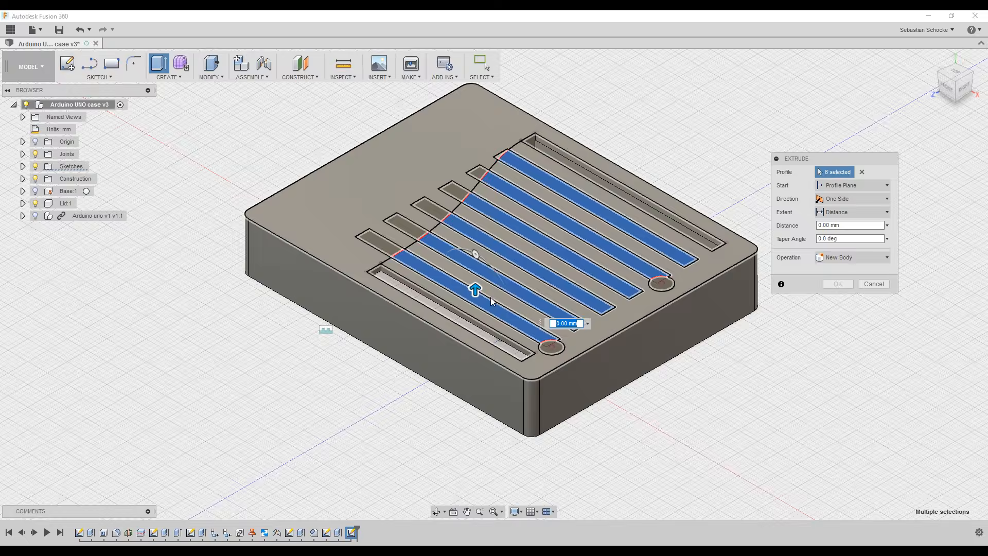
left_click_drag(476, 287, 475, 348)
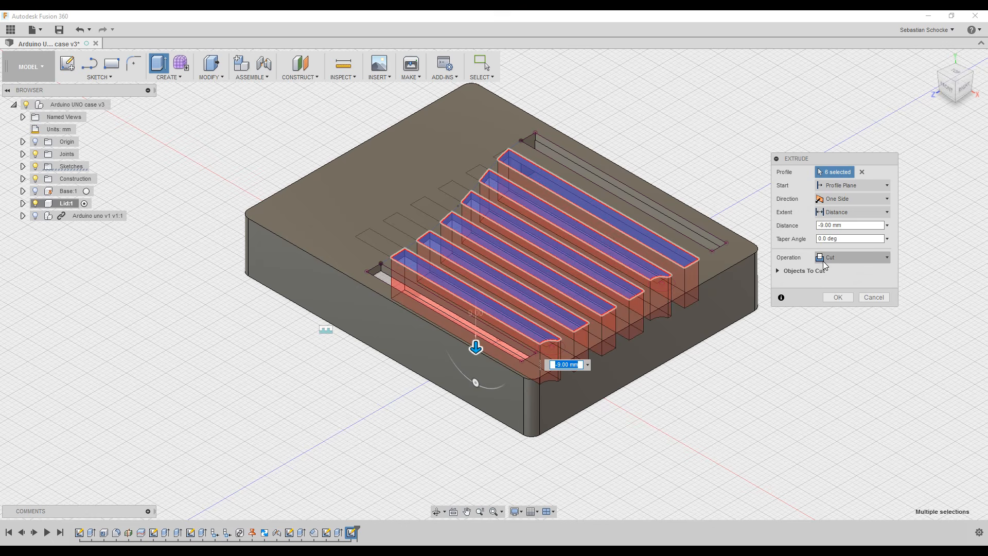
left_click(845, 213)
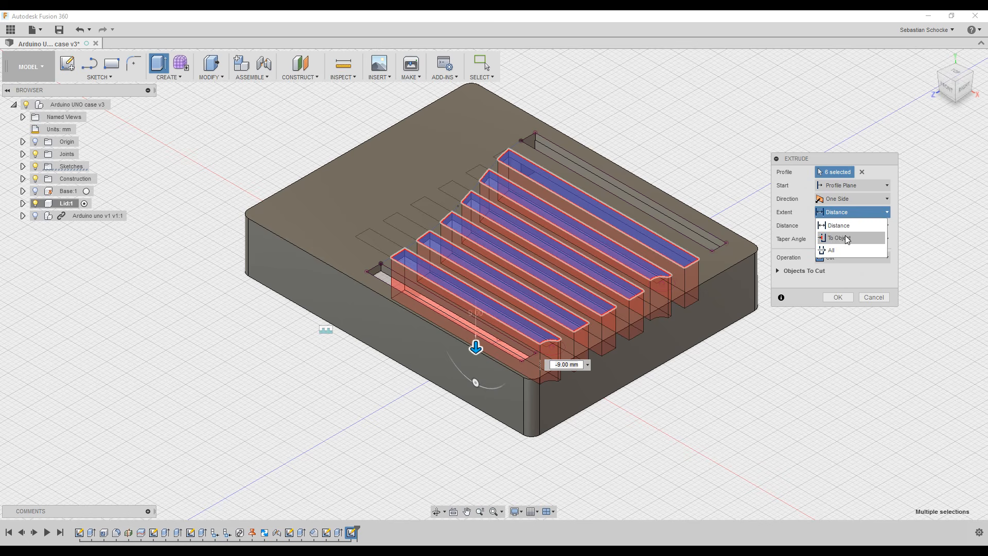
left_click(836, 250)
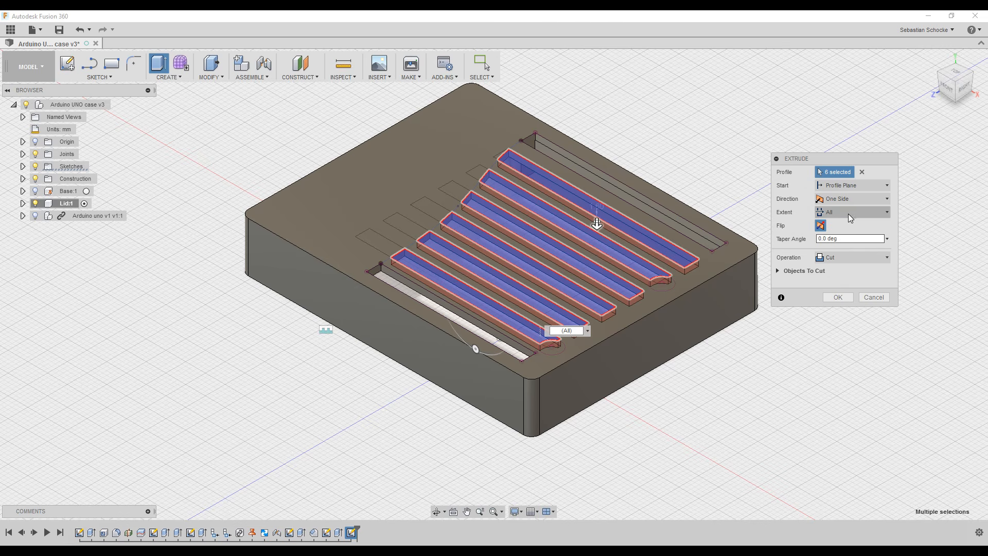
left_click(846, 297)
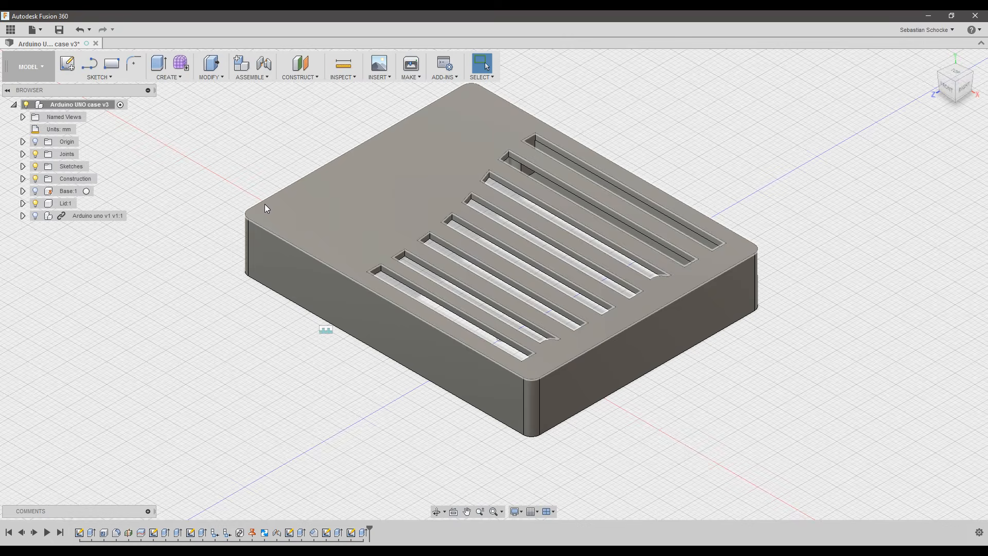
Show the Arduino uno board inside the case, orbit to inspect it, and return to the home view.
left_click(36, 216)
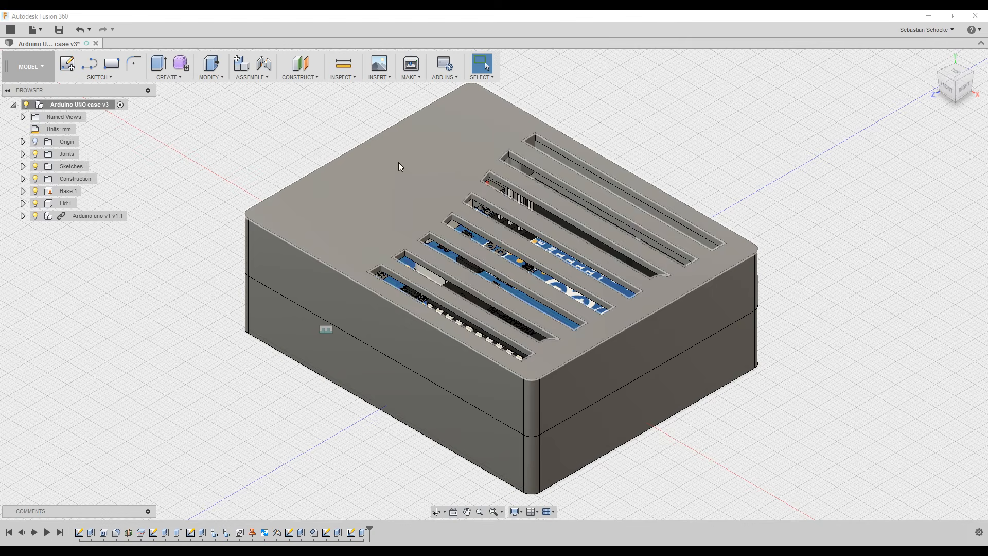
middle_click_drag(682, 133, 730, 128, "shift")
key("Escape")
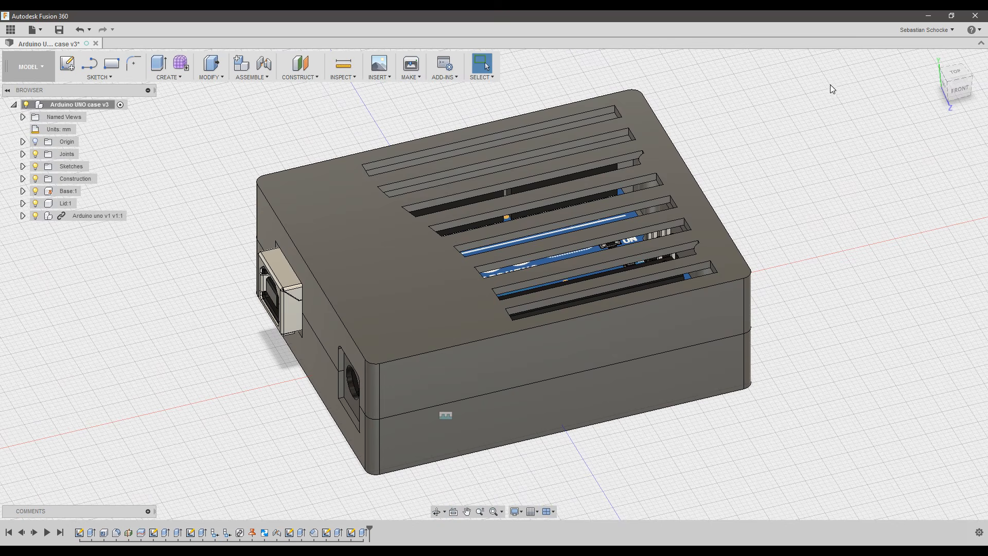
left_click(934, 58)
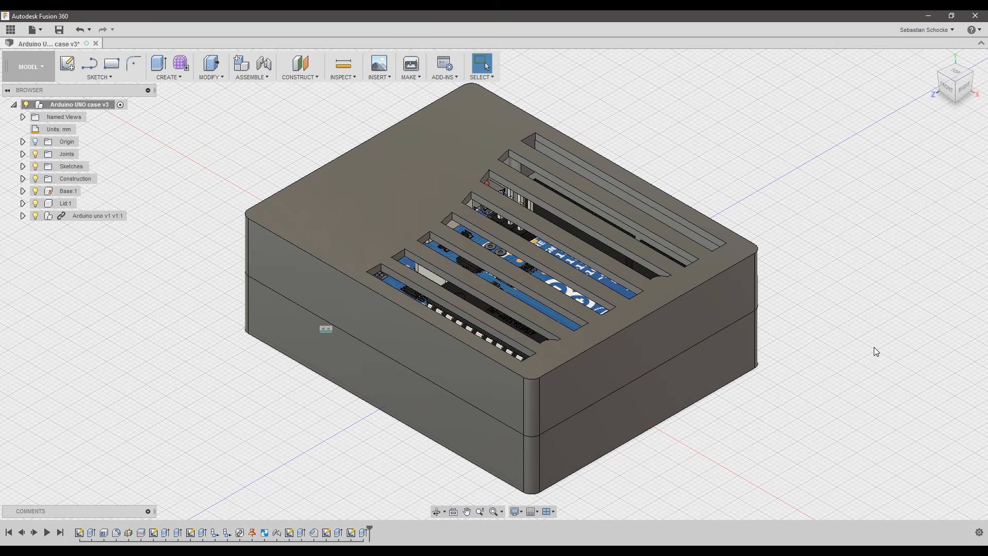
left_click(100, 77)
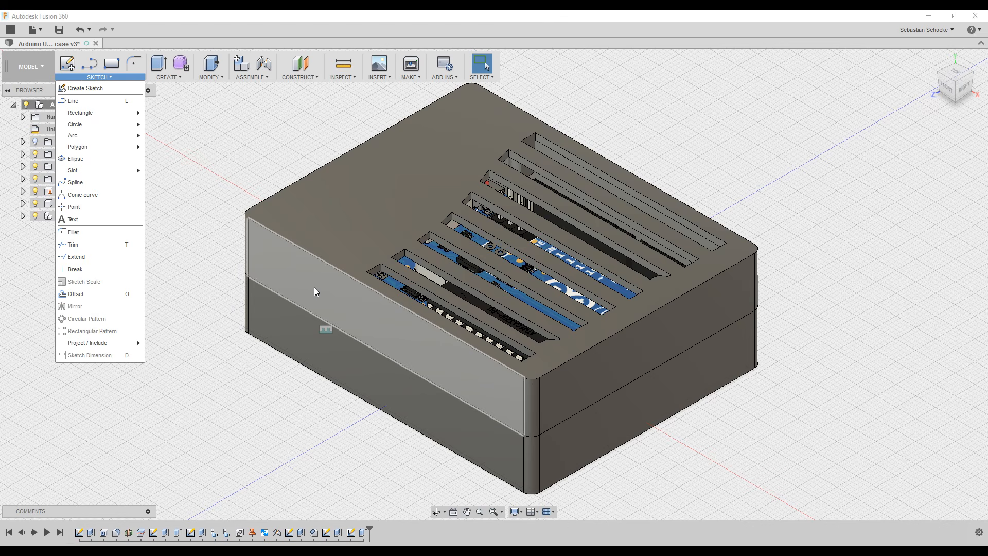
Place sketch text reading 'Arduino UNO' on the lid's front face.
left_click(79, 223)
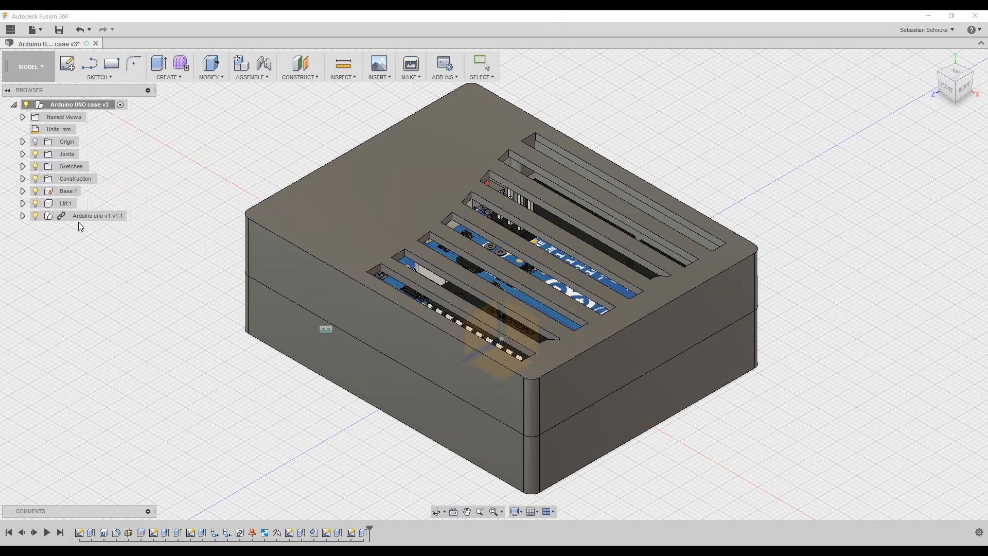
left_click(366, 319)
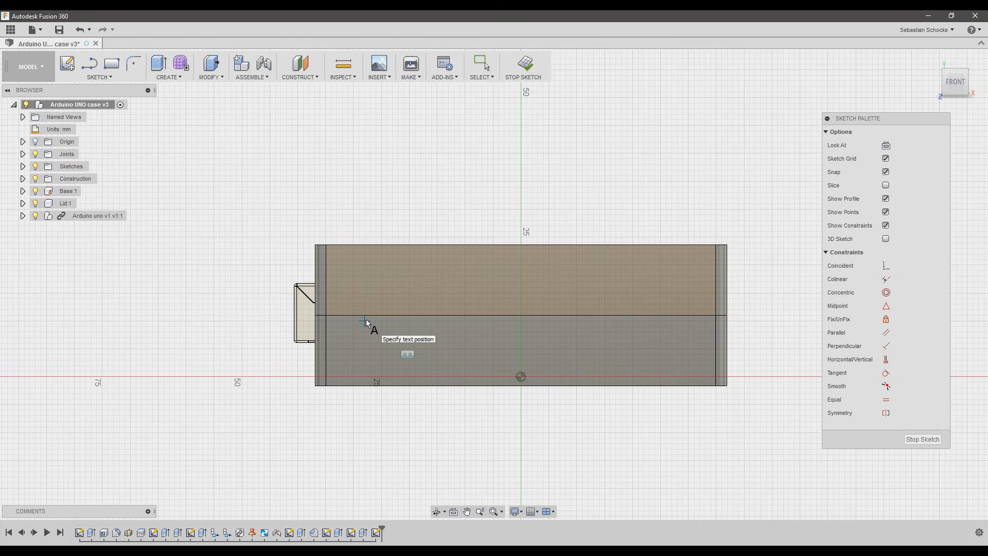
left_click(337, 271)
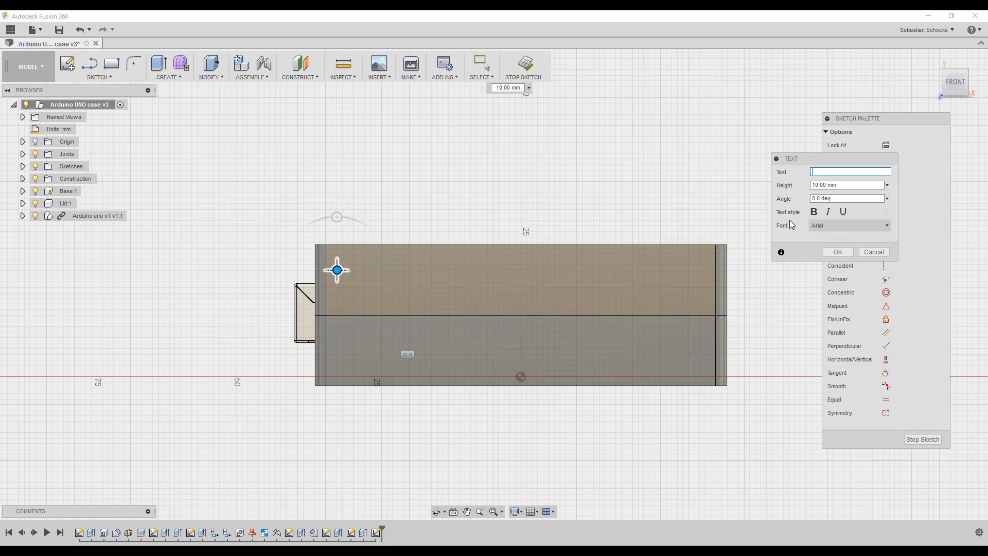
type("rduino")
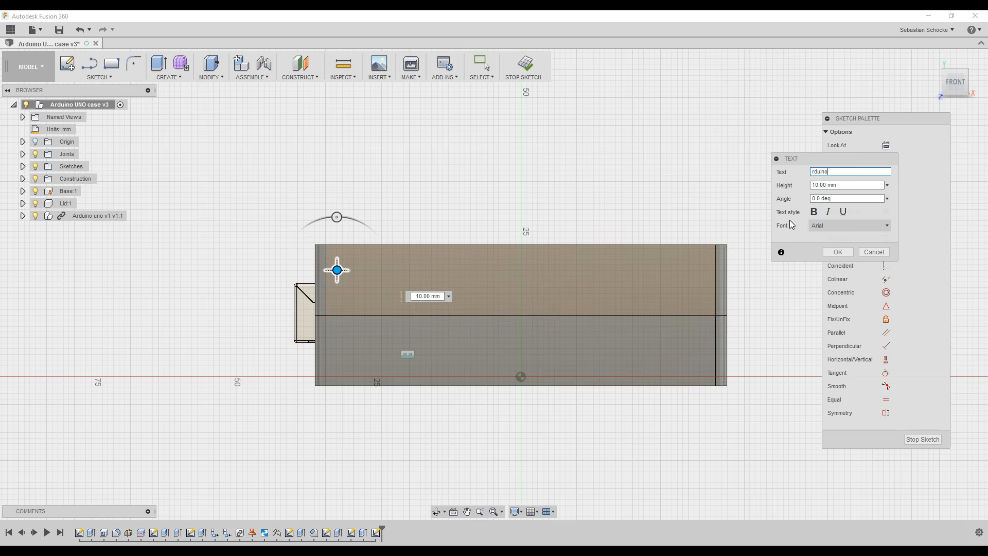
key("Home")
type("A")
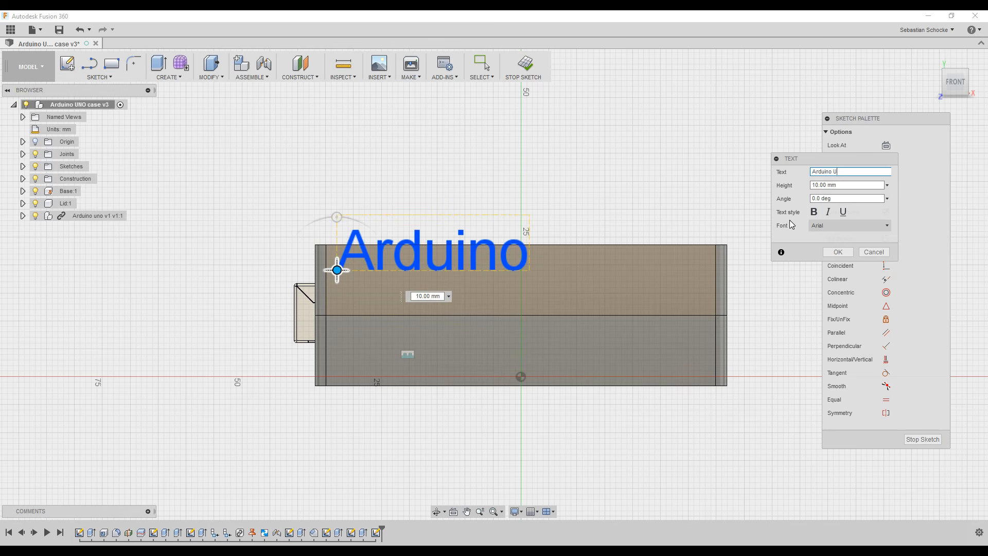
type(" UNO")
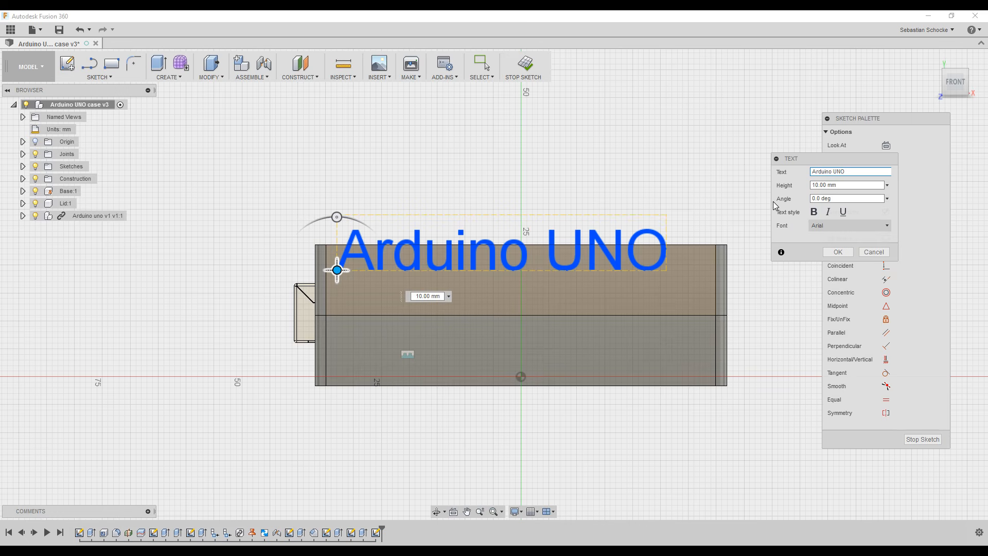
Make the text bold Bauhaus 93, shift it lower right, and finish the sketch.
left_click(870, 227)
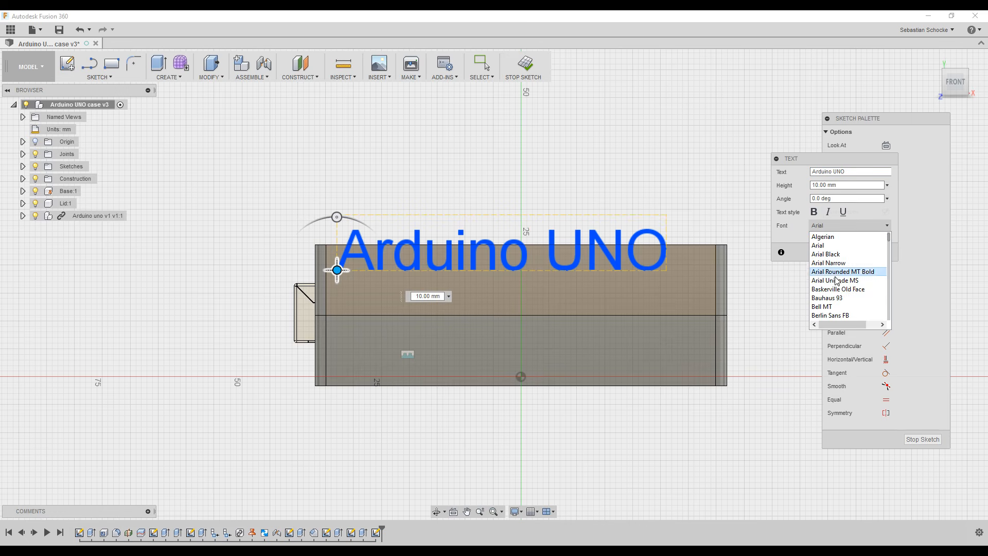
left_click(836, 298)
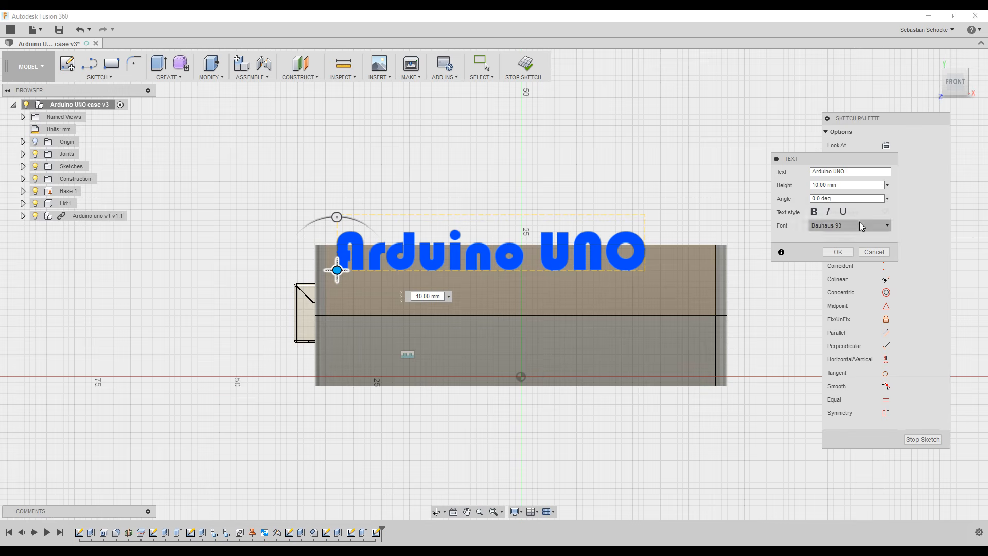
left_click(814, 212)
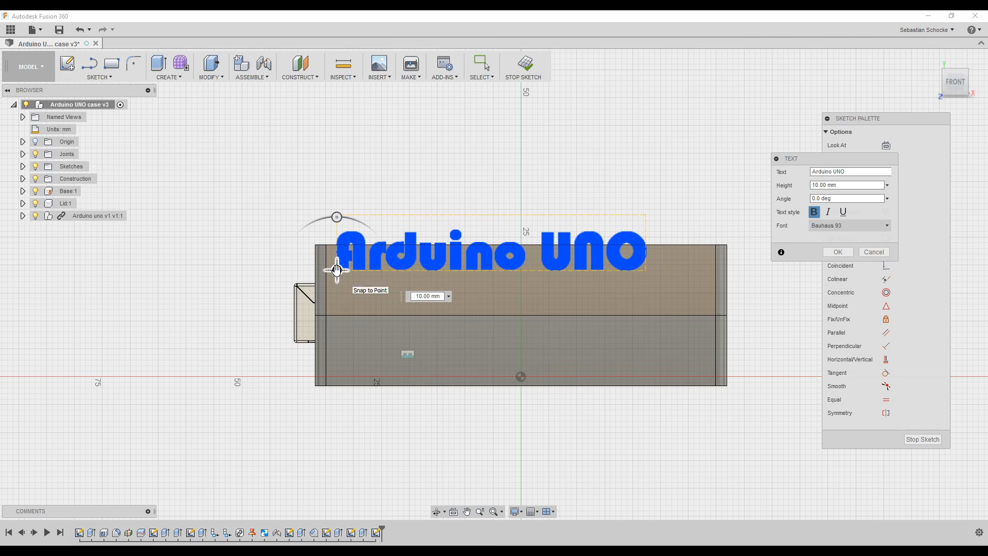
left_click_drag(337, 270, 362, 309)
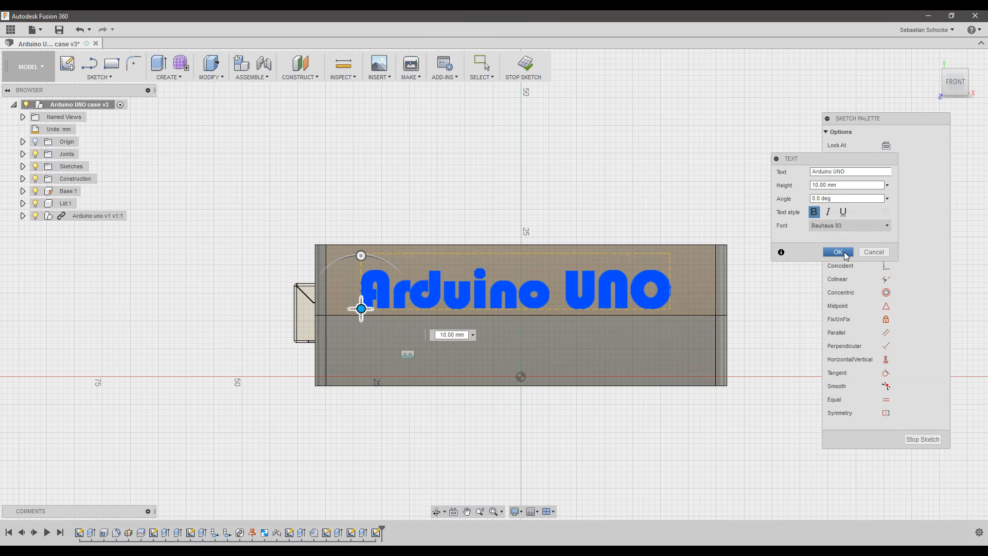
left_click(844, 252)
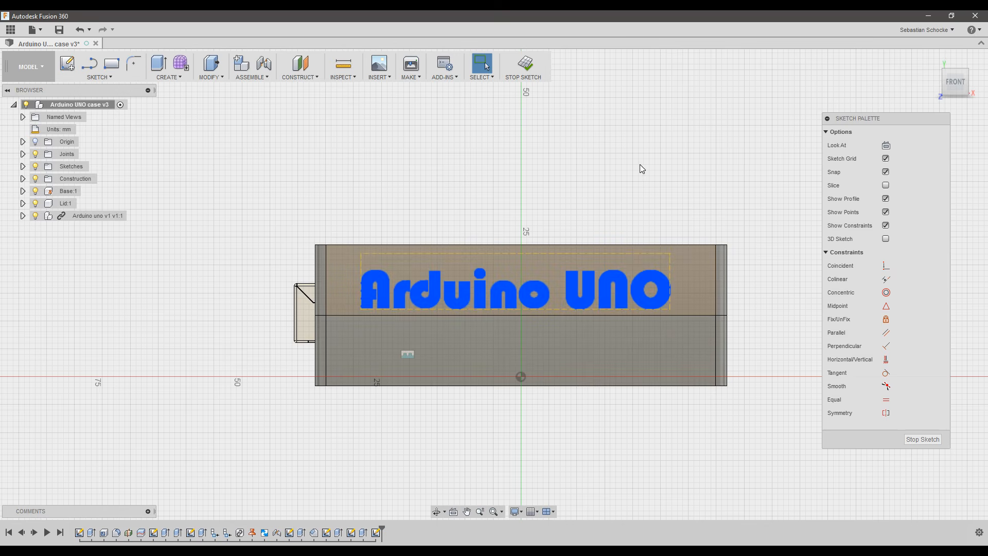
left_click(532, 71)
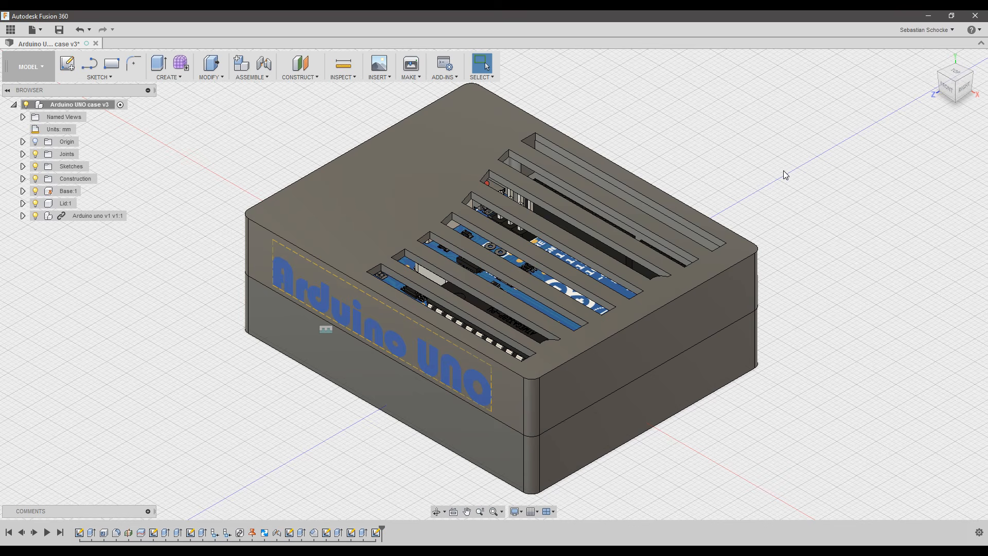
Extrude the Arduino UNO text to -0.6 mm as a shallow engraving, then view the USB side.
key("e")
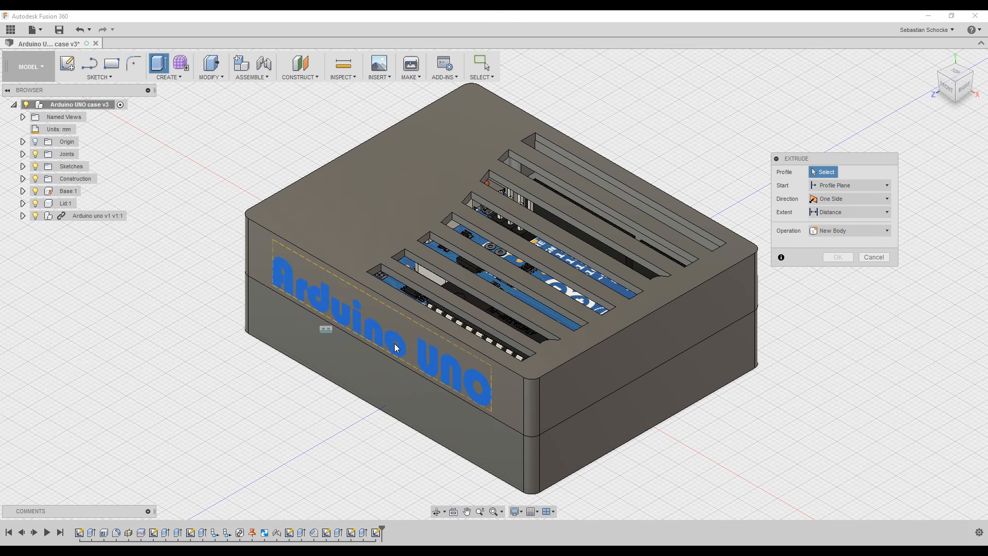
left_click(396, 341)
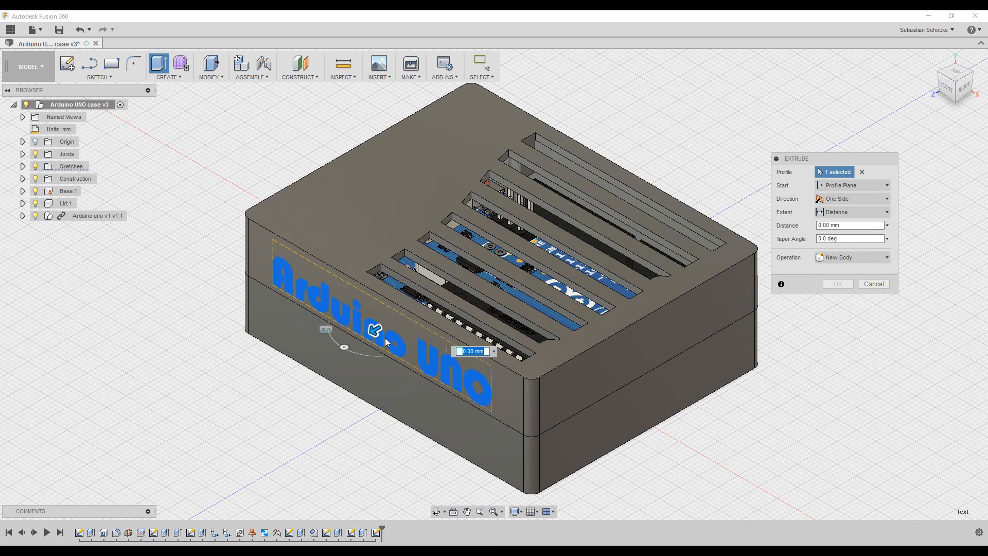
left_click_drag(374, 332, 381, 332)
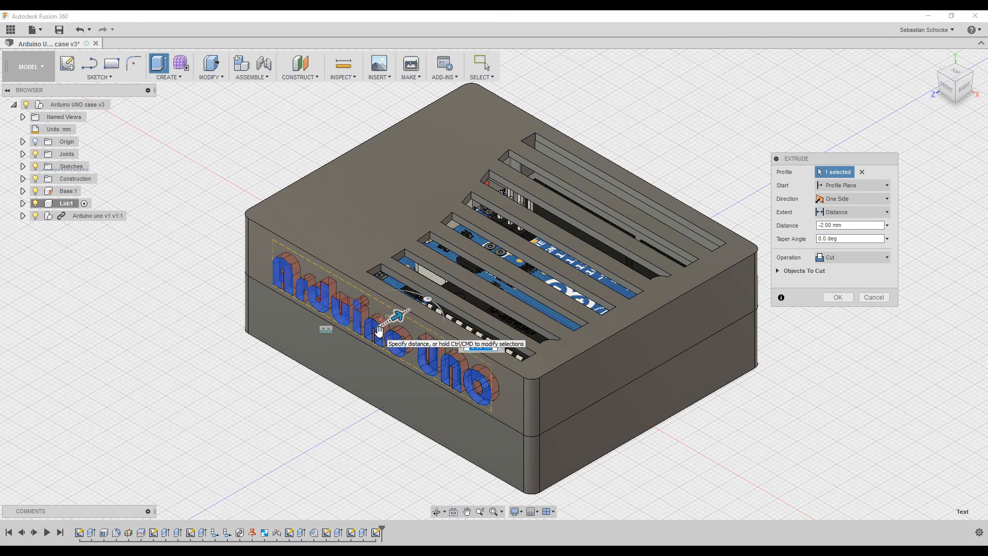
left_click(863, 228)
left_click_drag(863, 227, 786, 234)
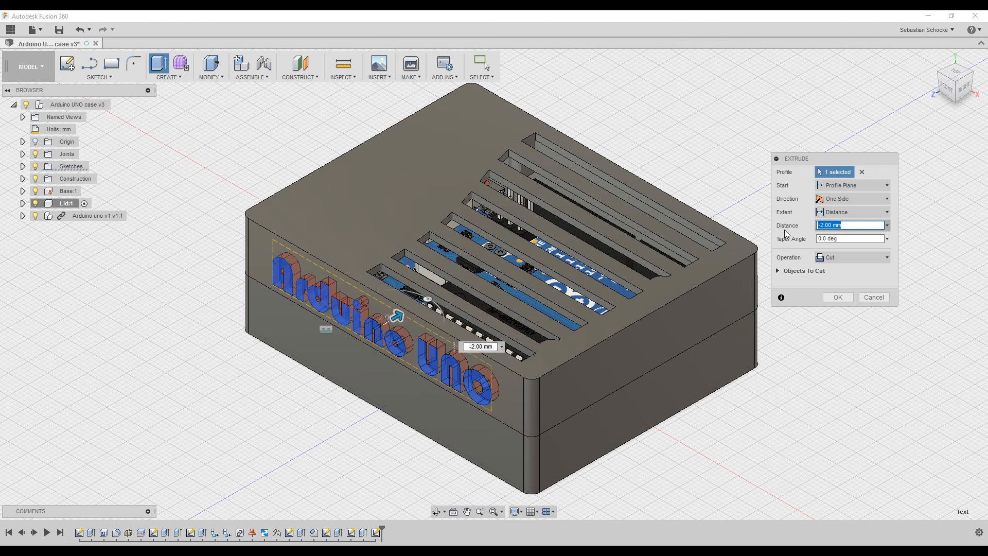
type("-0")
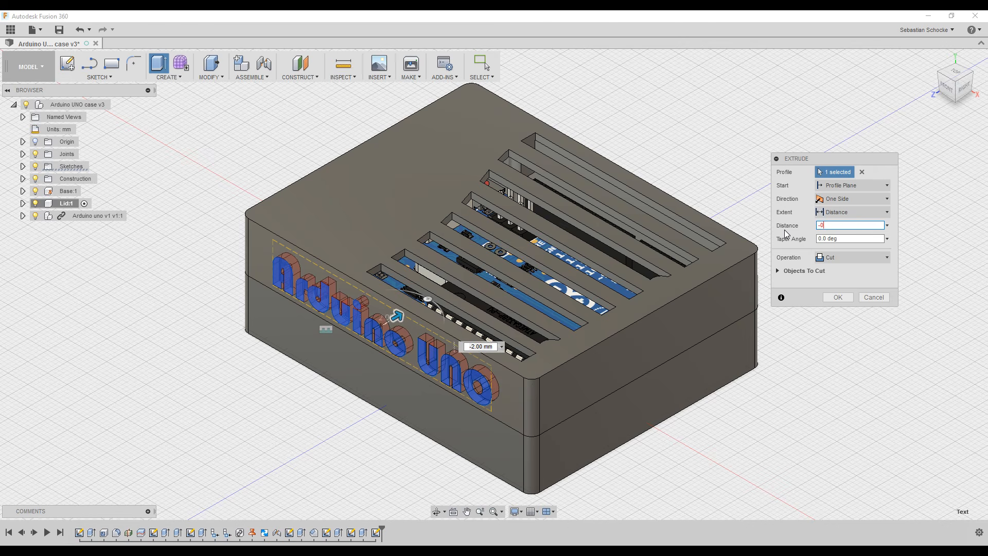
type(".5")
key("BackSpace")
type("6")
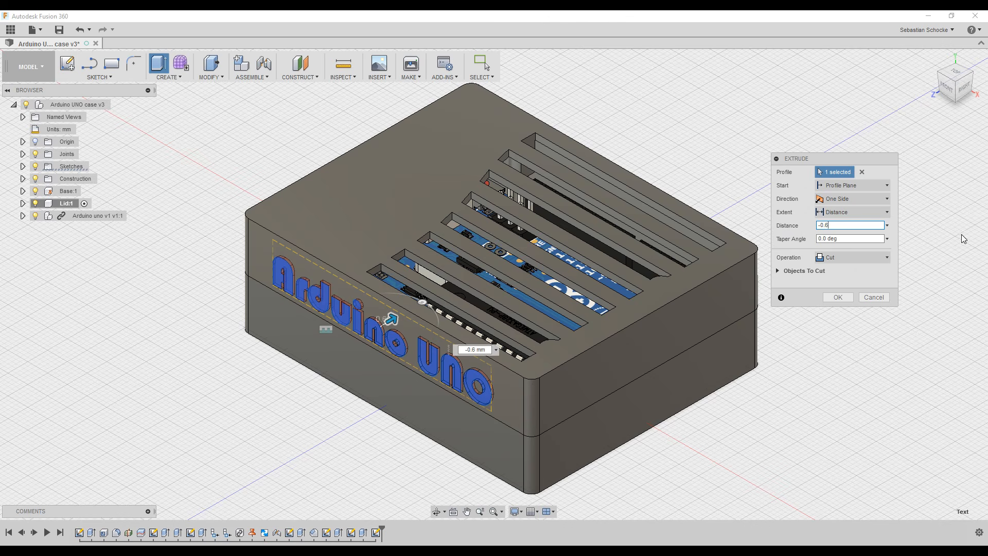
left_click(837, 298)
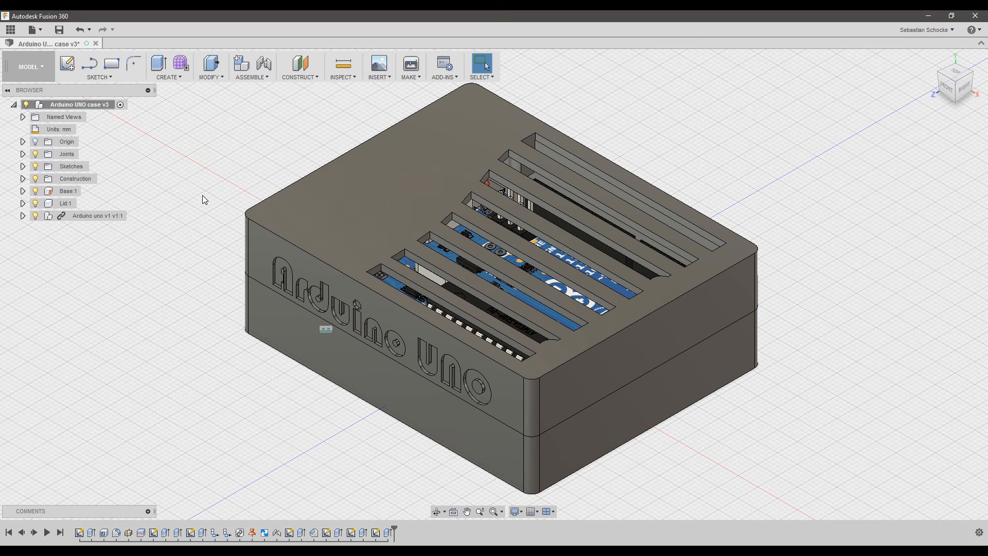
middle_click_drag(201, 282, 155, 291, "shift")
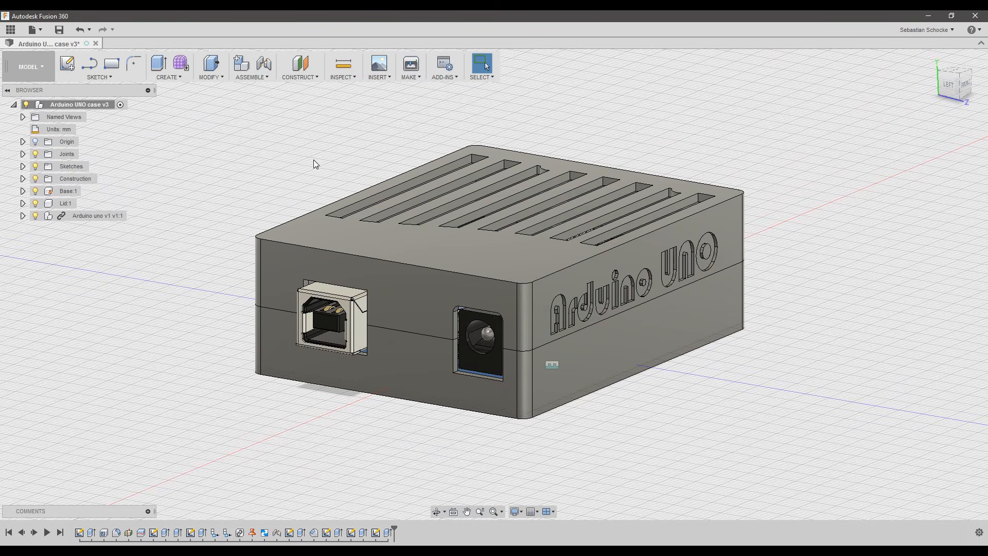
Save the enclosure as version v4 with the default 'User Saved' description.
left_click(59, 30)
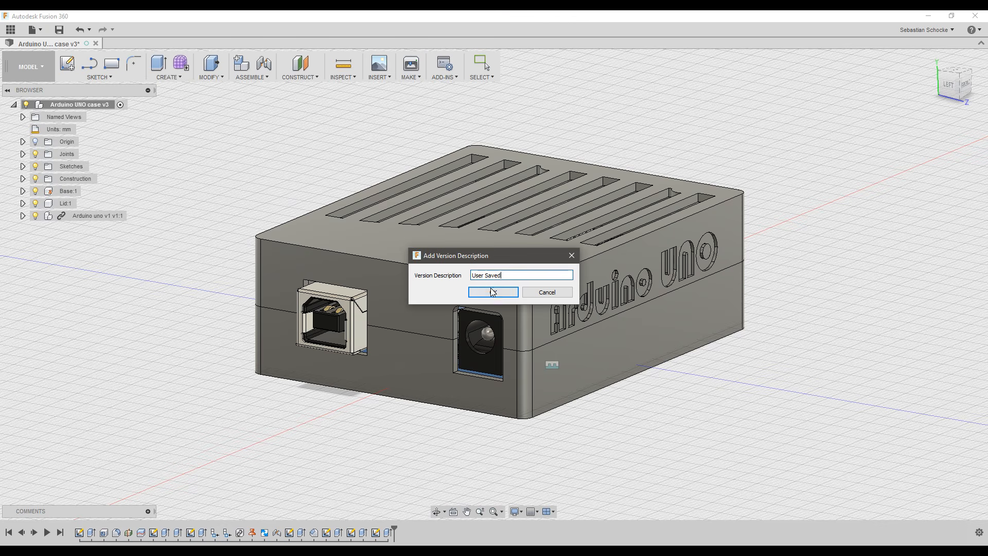
left_click(493, 292)
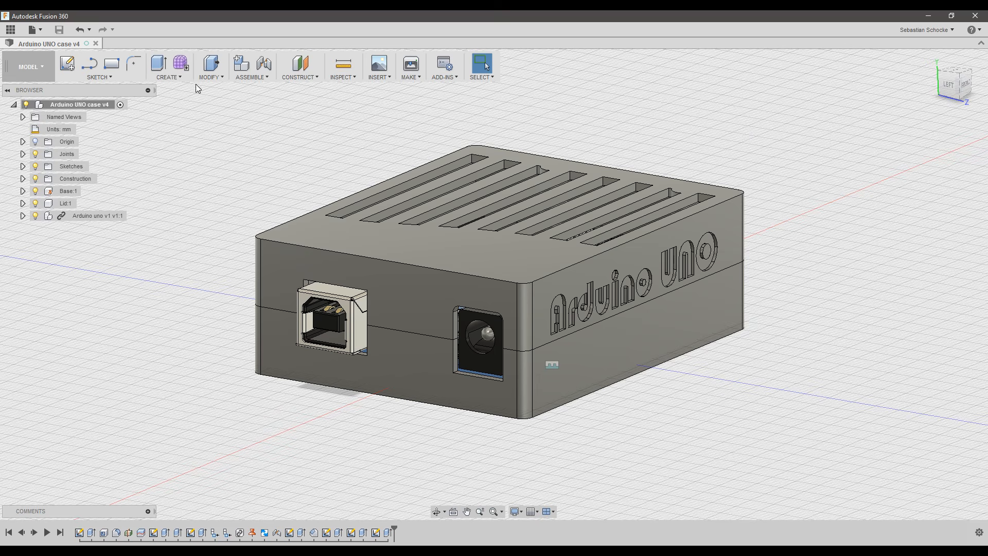
left_click(215, 77)
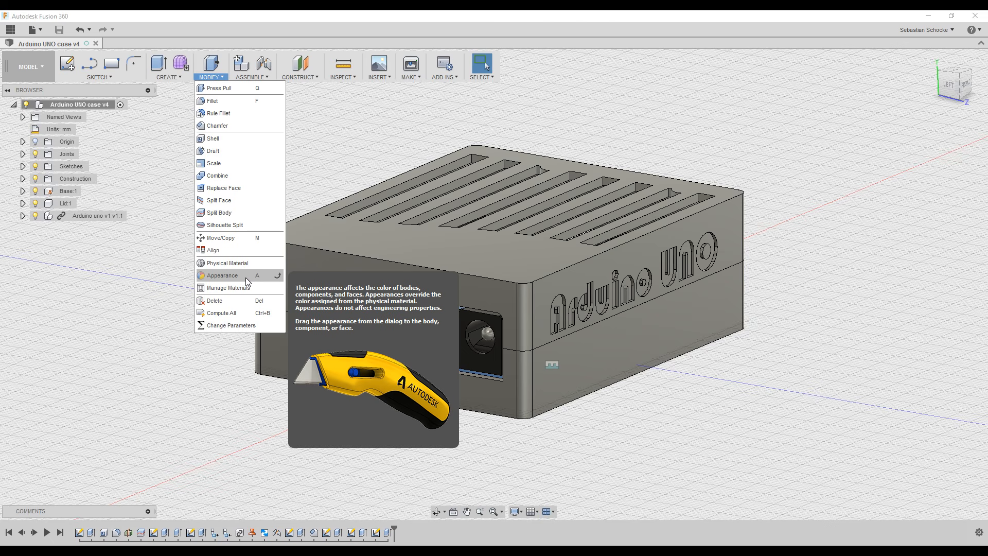
Apply Plastic - Matte (Green) to the lid and Plastic - Matte (Red) to the base.
left_click(268, 281)
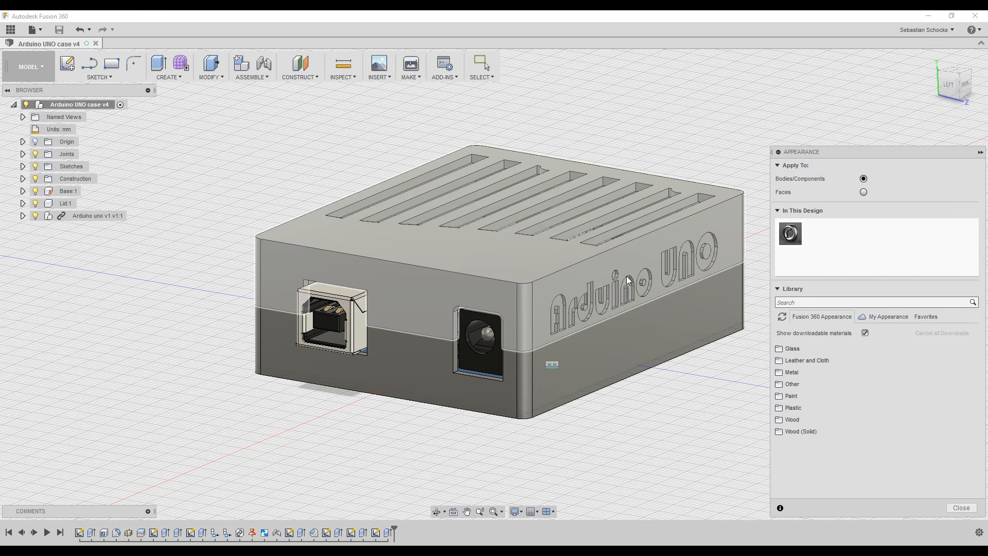
left_click(779, 408)
left_click(803, 419)
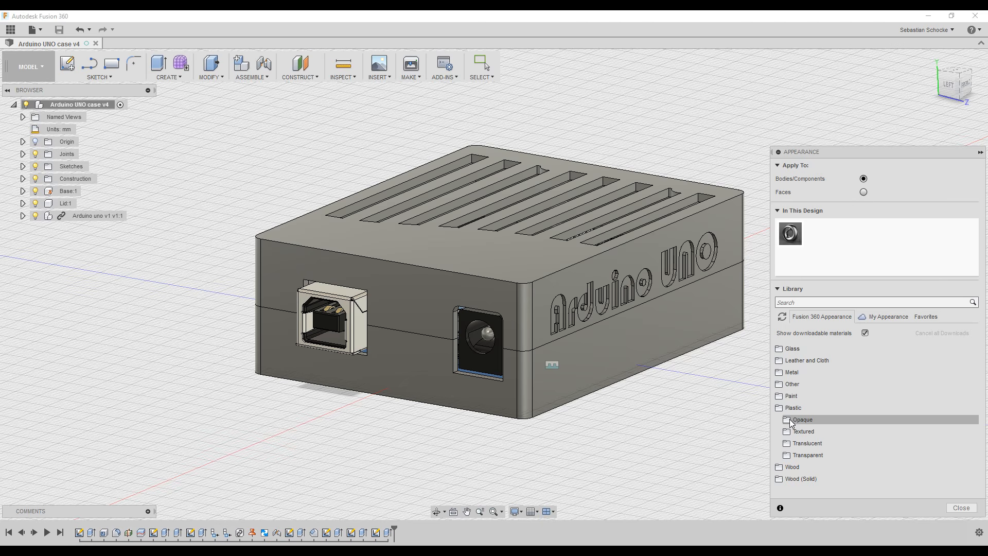
scroll(852, 430, "down", 1)
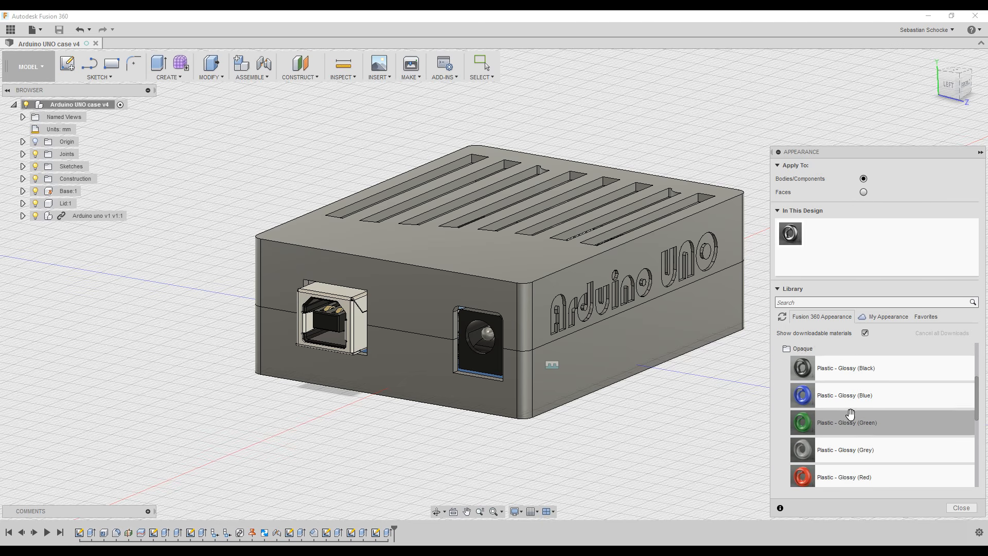
scroll(865, 411, "down", 3)
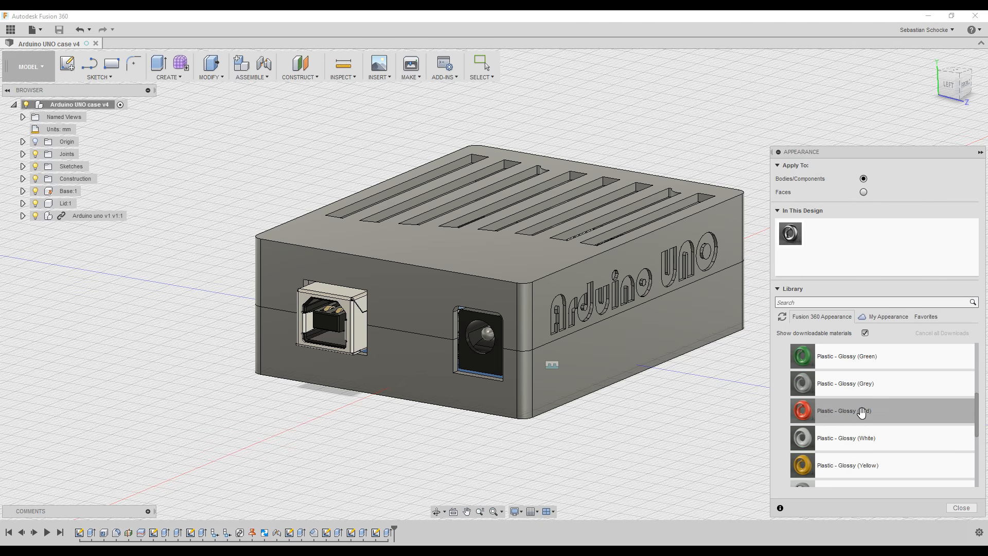
scroll(857, 404, "up", 2)
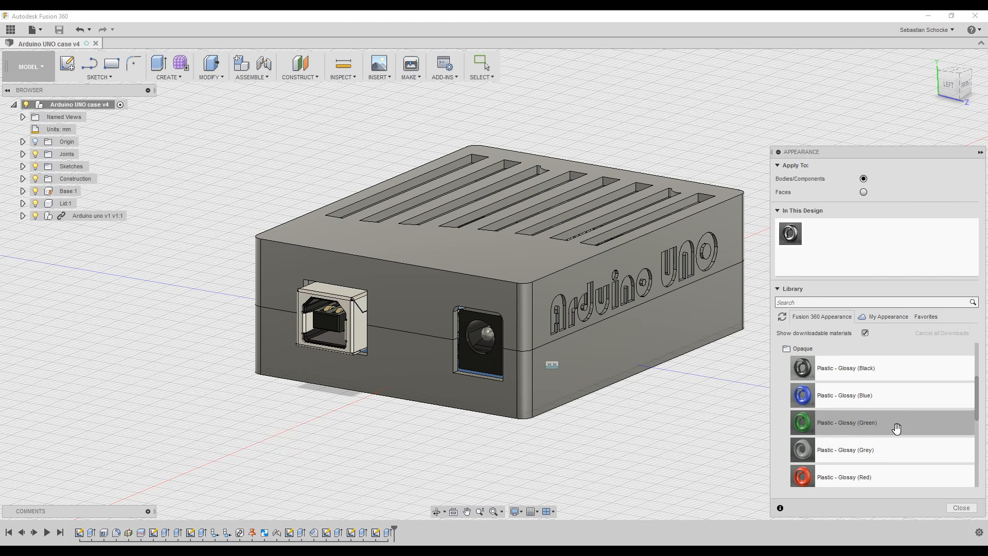
scroll(878, 421, "down", 5)
scroll(878, 422, "up", 3)
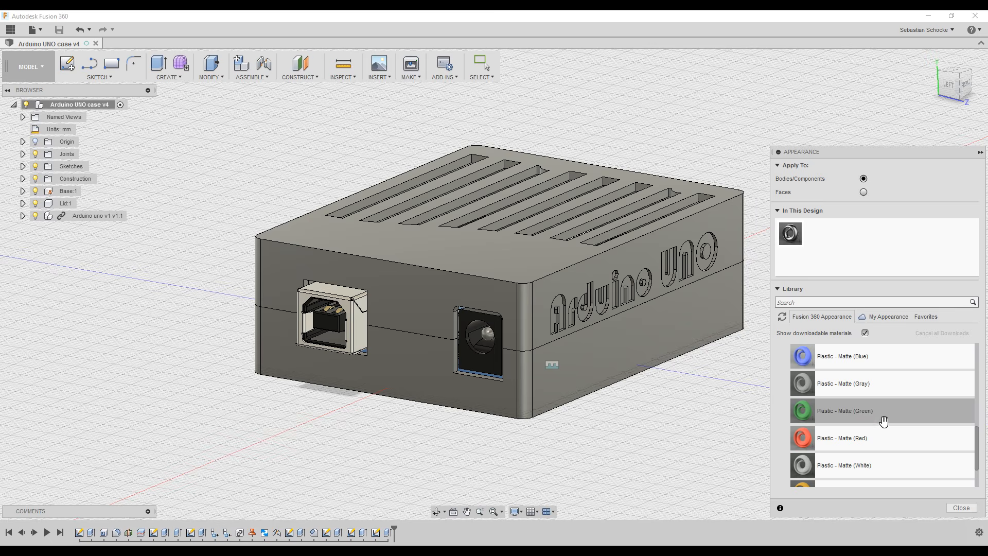
left_click_drag(876, 411, 453, 279)
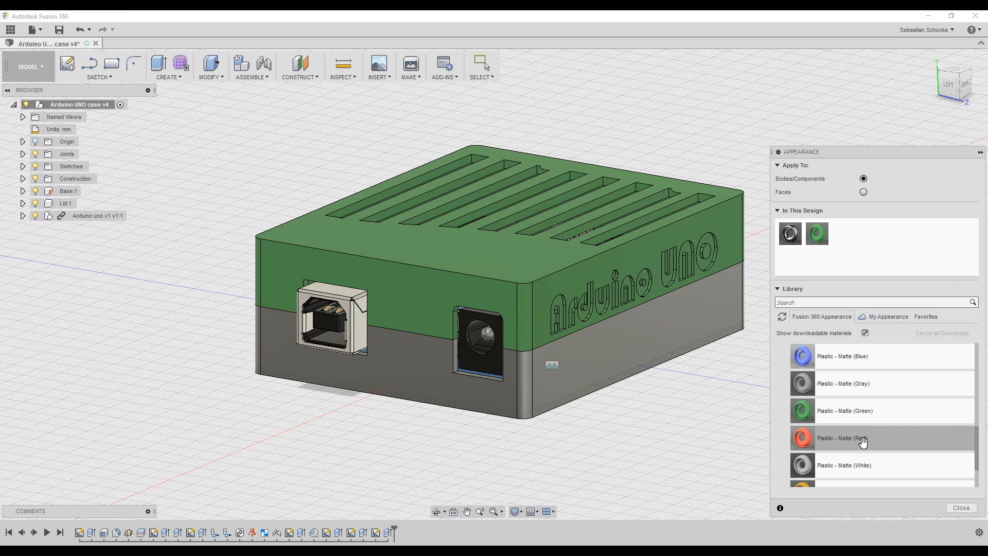
left_click_drag(860, 439, 591, 364)
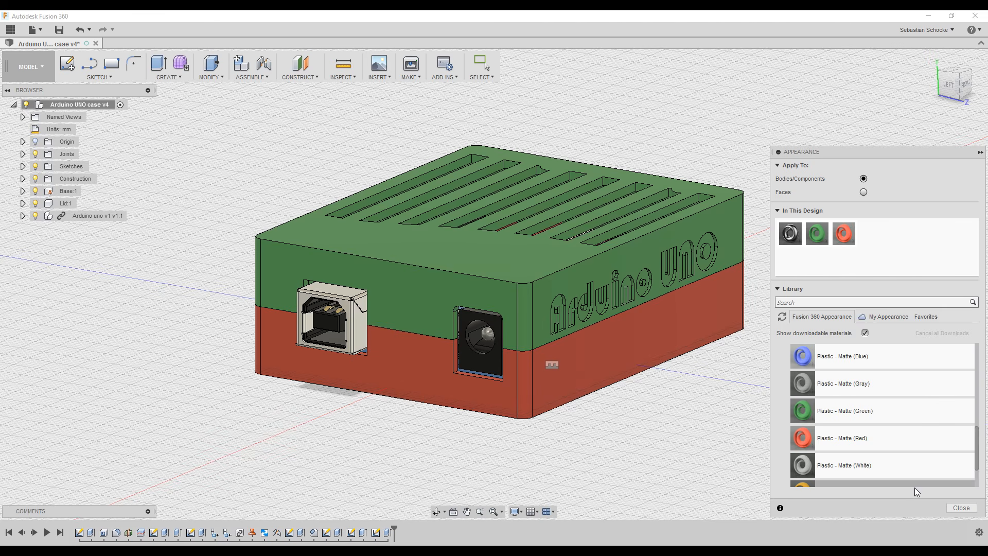
left_click(955, 508)
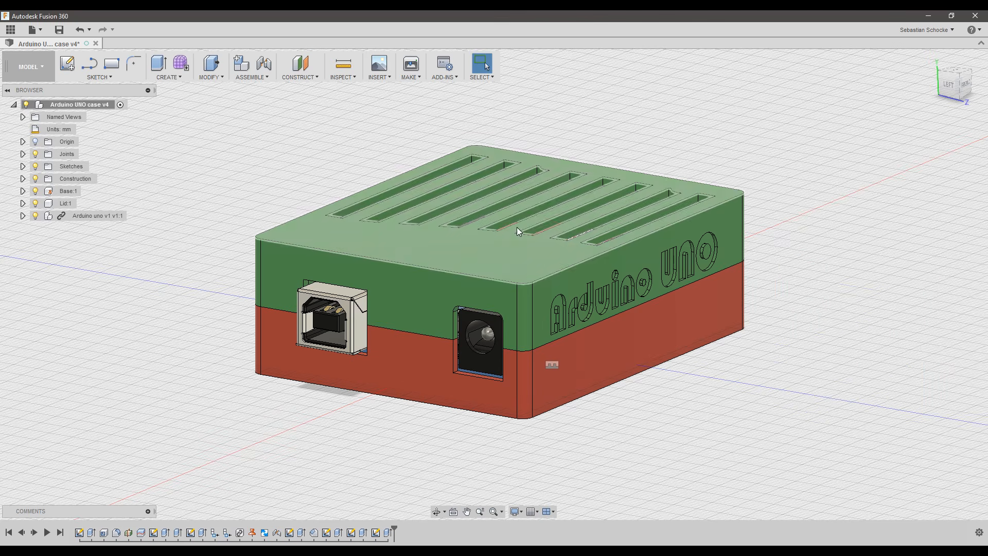
Switch to the Render workspace and start an In-canvas Render of the green-and-red case.
middle_click_drag(805, 263, 462, 268, "shift")
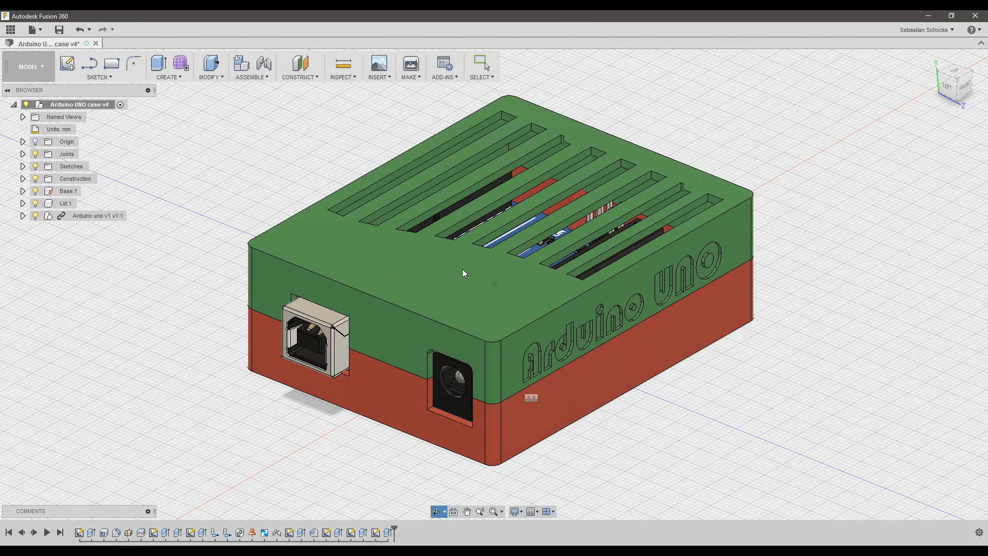
key("Escape")
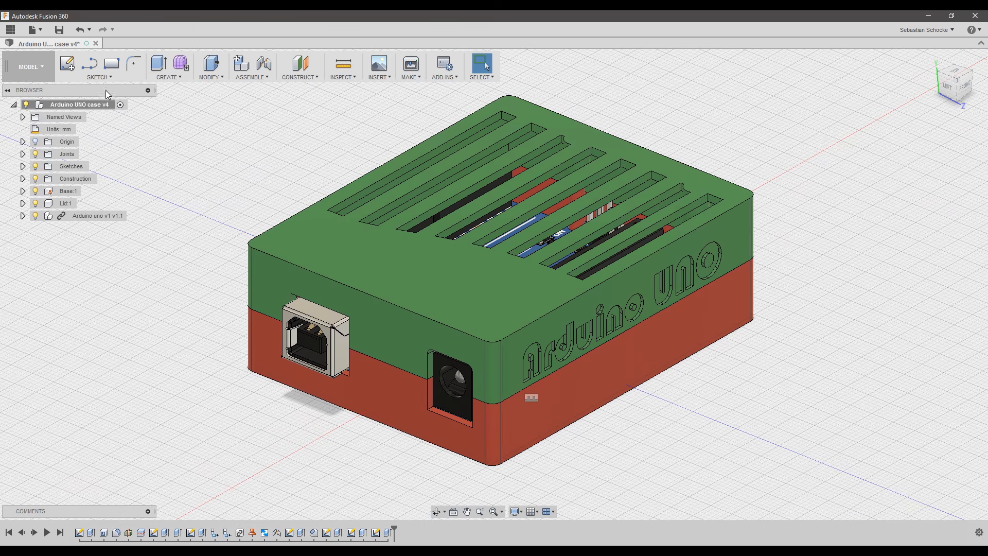
left_click(42, 68)
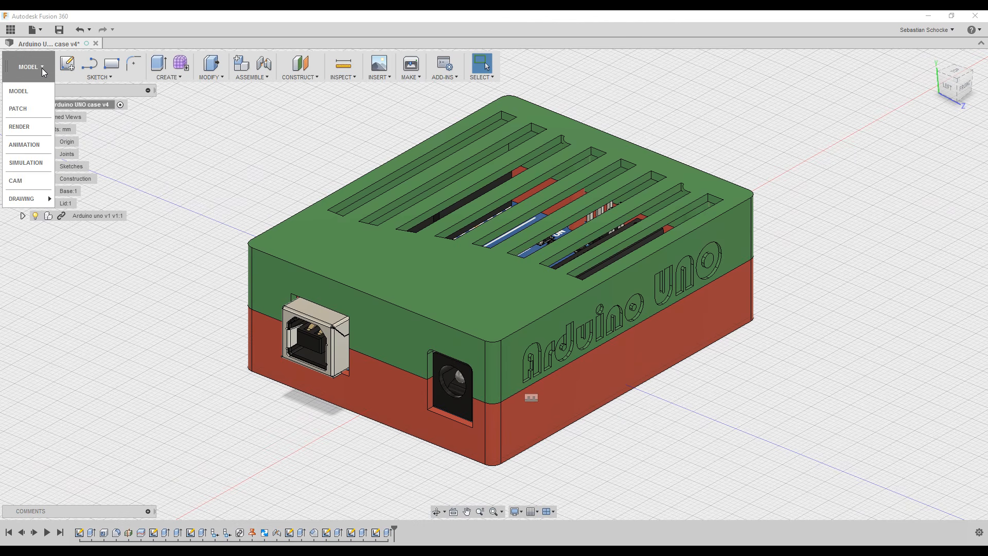
left_click(26, 127)
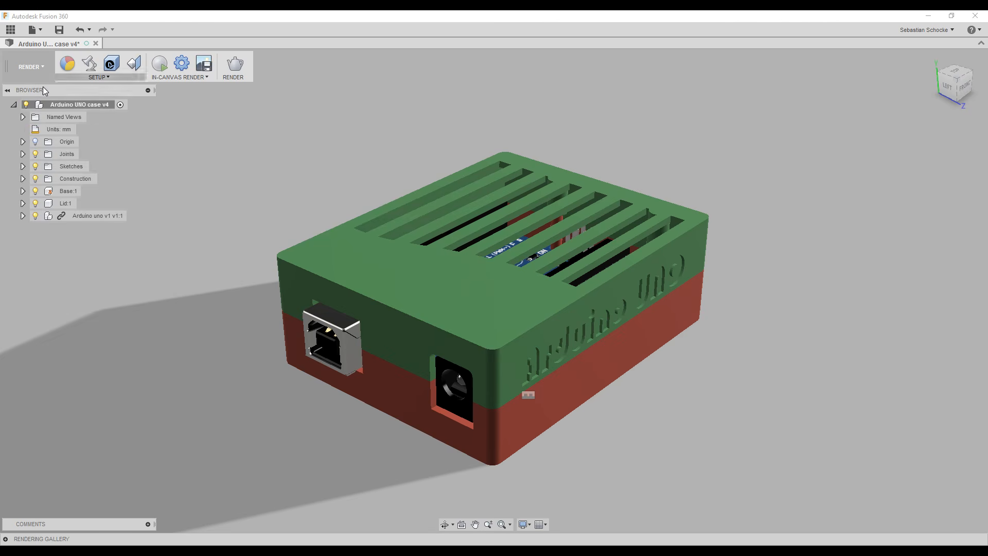
left_click(163, 67)
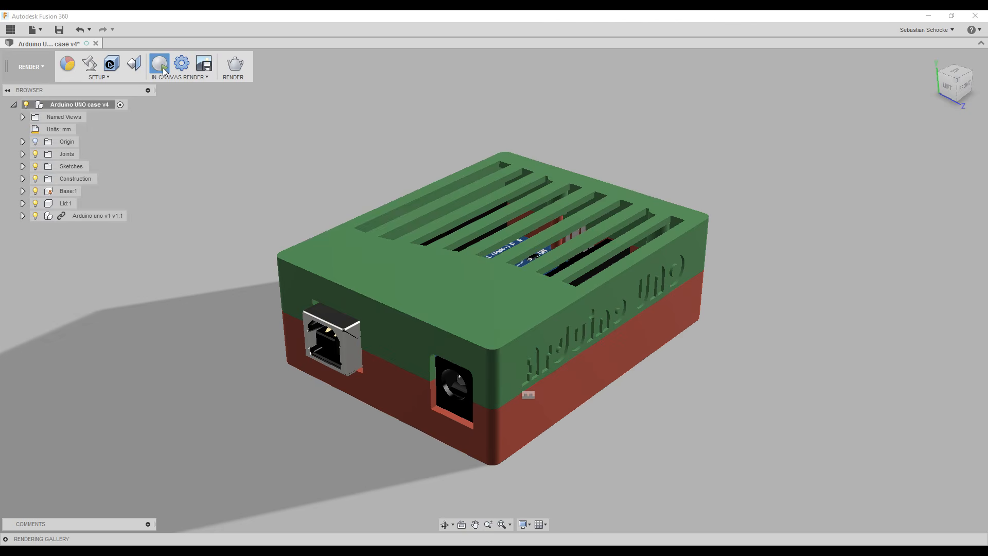